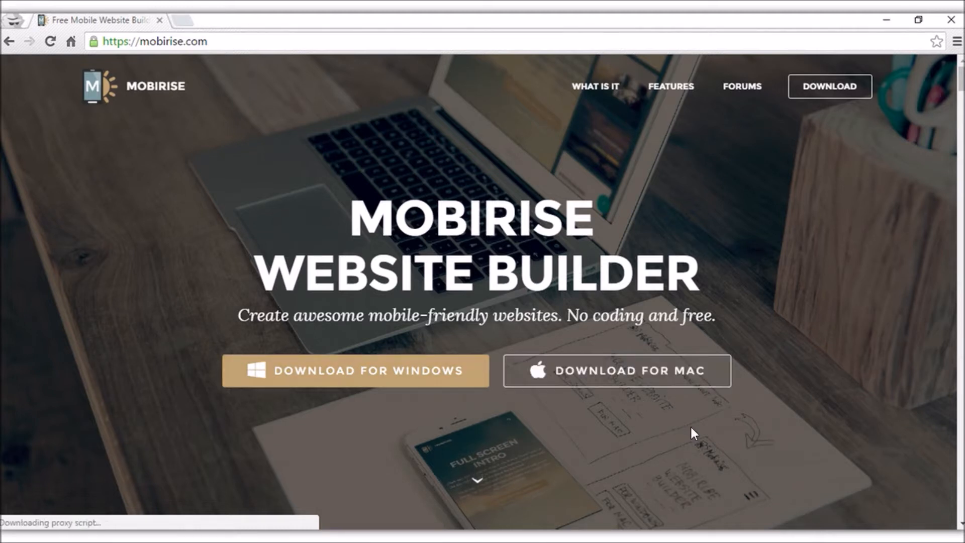
Scroll through the mobirise.com home page, then minimize Chrome to reach the Mobirise app.
{"action": "scroll", "coordinate": [689, 424], "scroll_direction": "down", "scroll_amount": 3}
{"action": "scroll", "coordinate": [689, 434], "scroll_direction": "down", "scroll_amount": 5}
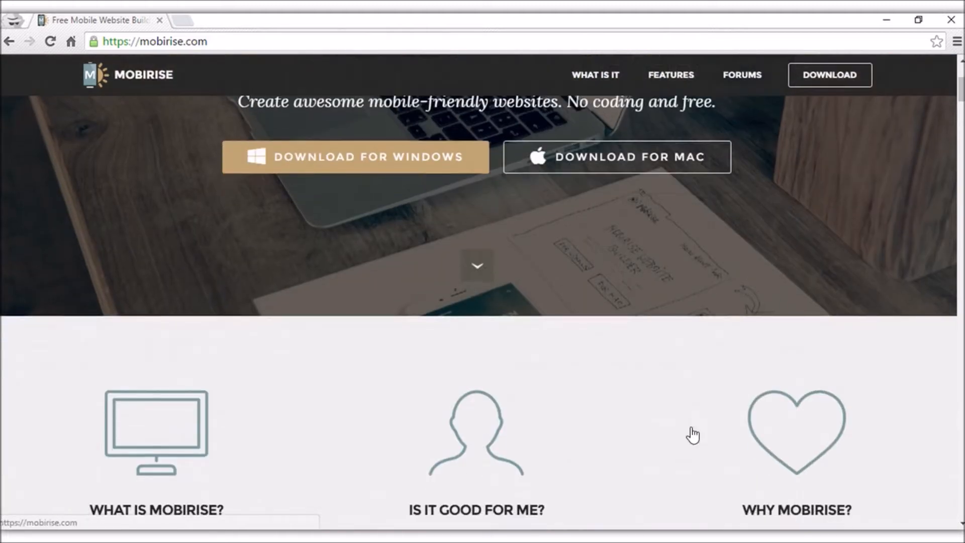
{"action": "scroll", "coordinate": [394, 359], "scroll_direction": "down", "scroll_amount": 5}
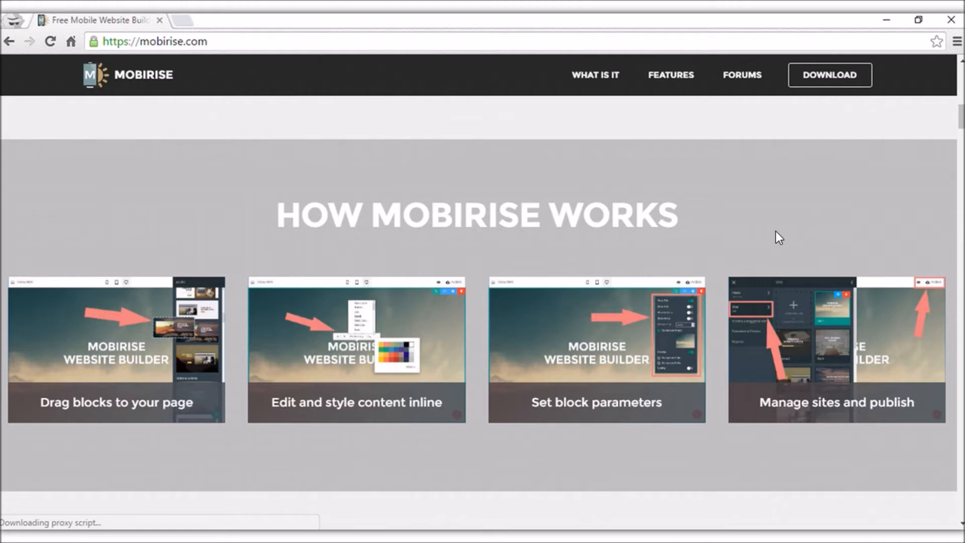
{"action": "scroll", "coordinate": [776, 238], "scroll_direction": "up", "scroll_amount": 10}
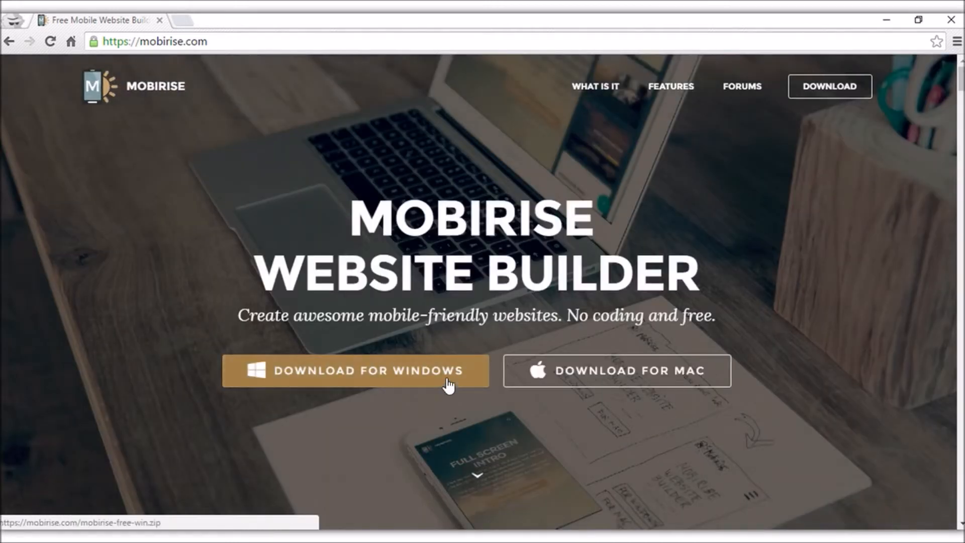
{"action": "left_click", "coordinate": [557, 388]}
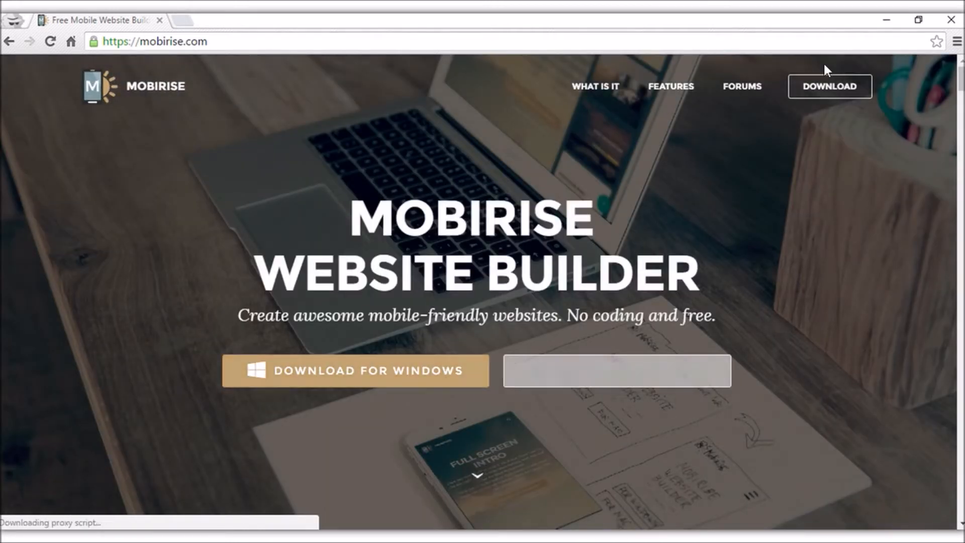
{"action": "left_click", "coordinate": [886, 20]}
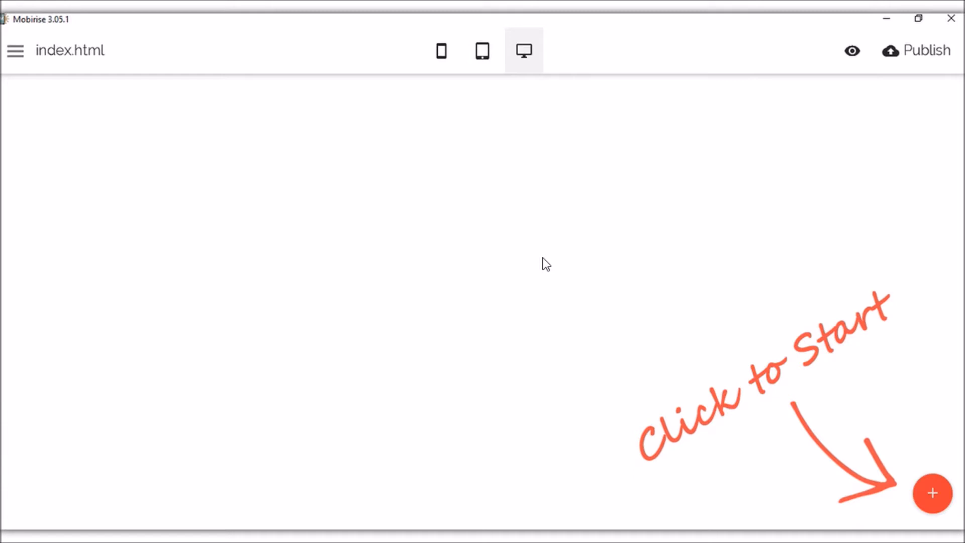
Add a new page1.html page from the Pages list.
{"action": "left_click", "coordinate": [61, 56]}
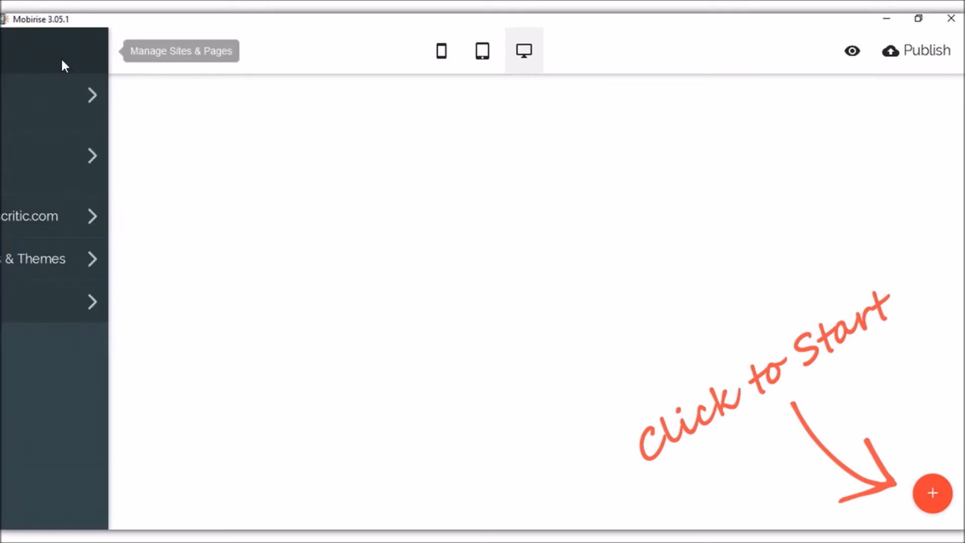
{"action": "left_click", "coordinate": [60, 103]}
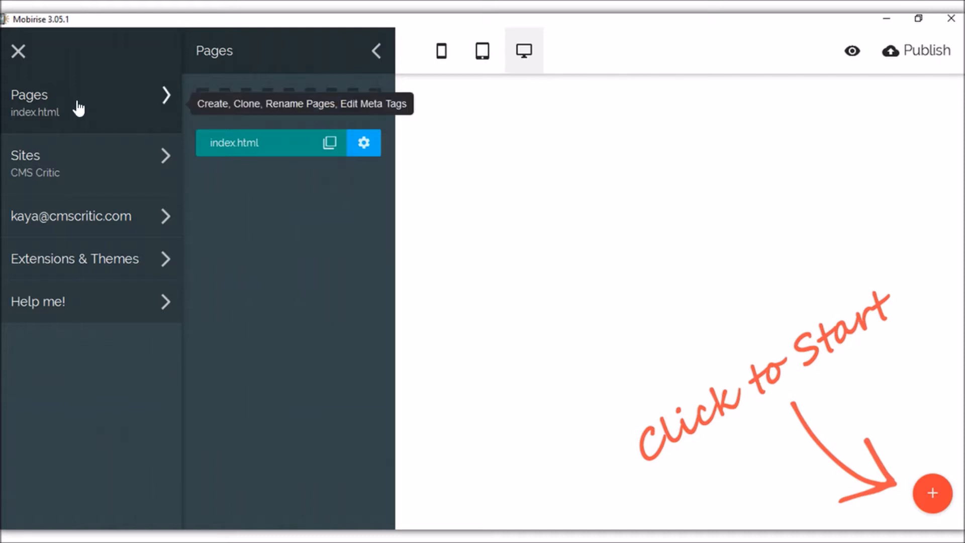
{"action": "left_click", "coordinate": [281, 106]}
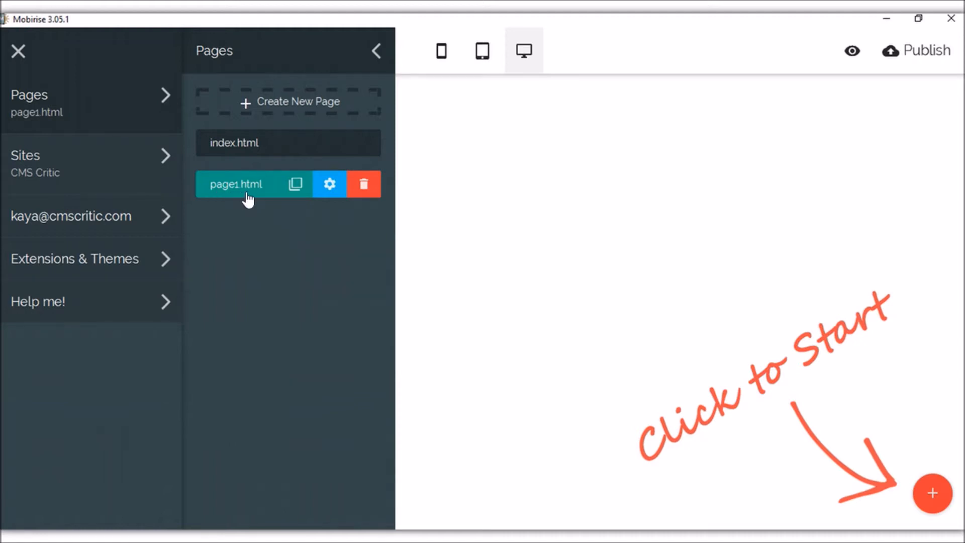
Inspect page1.html's name, title and description settings, then show the sites list with CMS Critic and Wordify.
{"action": "left_click", "coordinate": [329, 184]}
{"action": "left_click_drag", "start_coordinate": [483, 123], "coordinate": [395, 123]}
{"action": "left_click", "coordinate": [472, 173]}
{"action": "left_click", "coordinate": [478, 230]}
{"action": "left_click", "coordinate": [312, 227]}
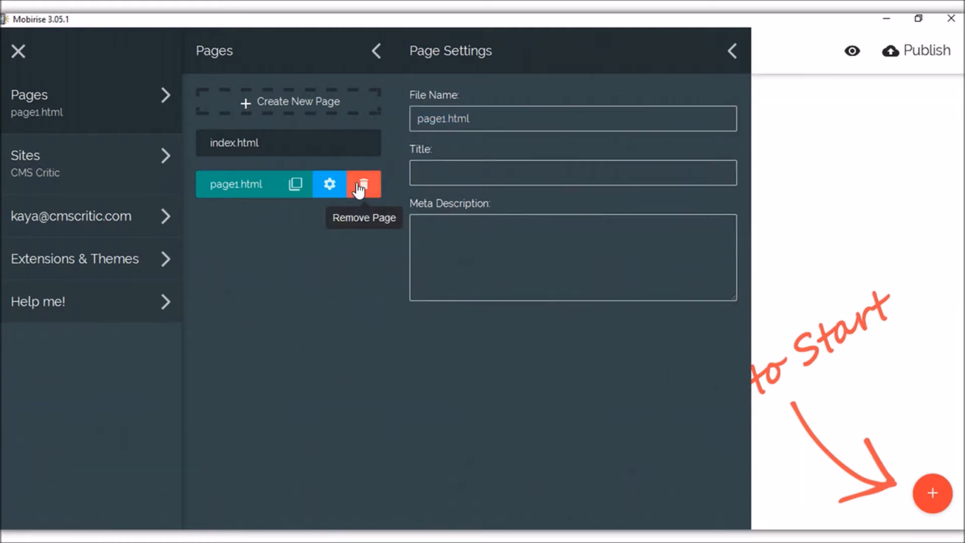
{"action": "left_click", "coordinate": [377, 52]}
{"action": "left_click", "coordinate": [78, 172]}
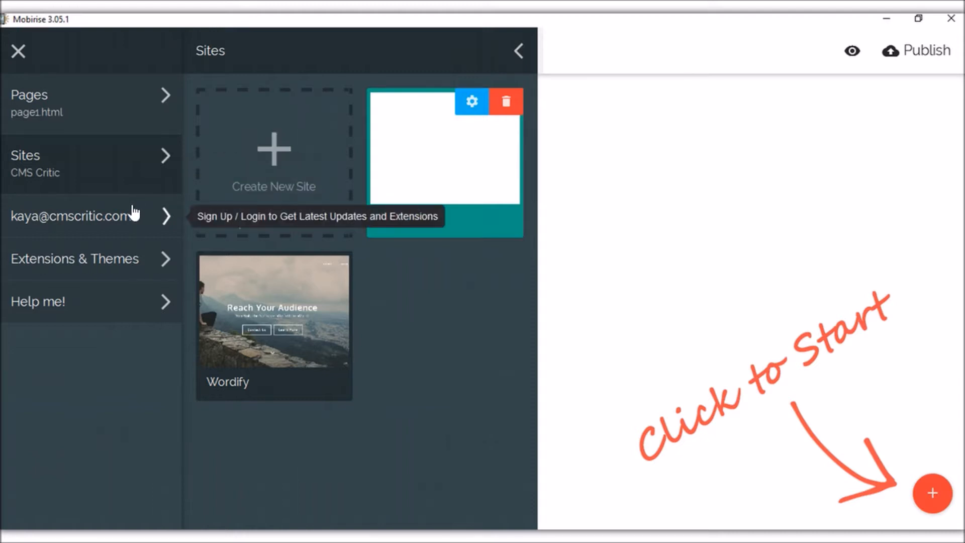
View the Account options, close the side menu, and bring up the Blocks library on index.html.
{"action": "left_click", "coordinate": [135, 215]}
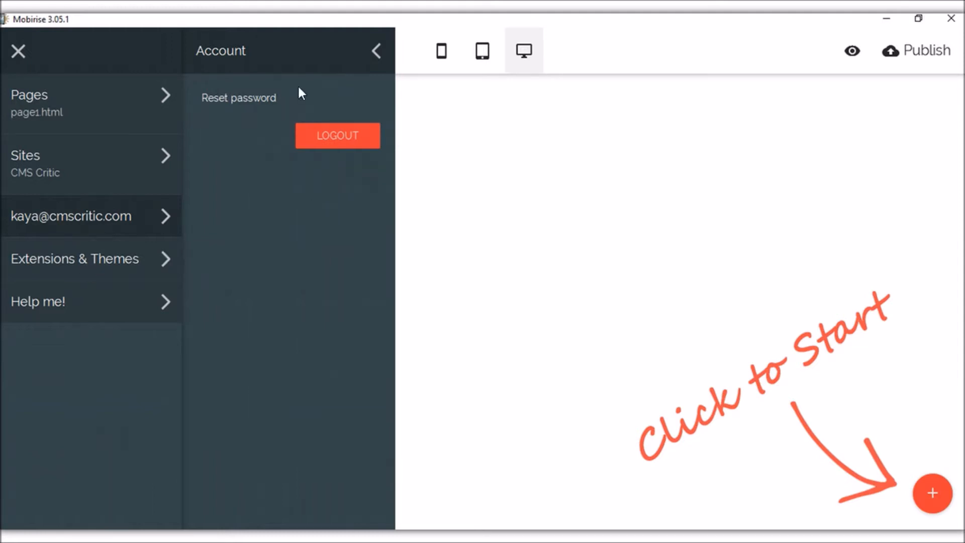
{"action": "left_click", "coordinate": [523, 125]}
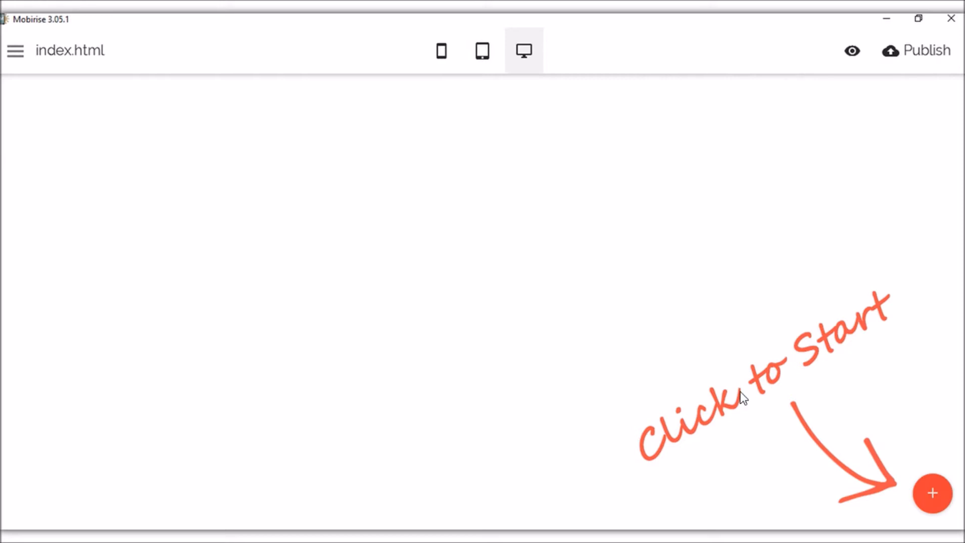
{"action": "left_click", "coordinate": [932, 496]}
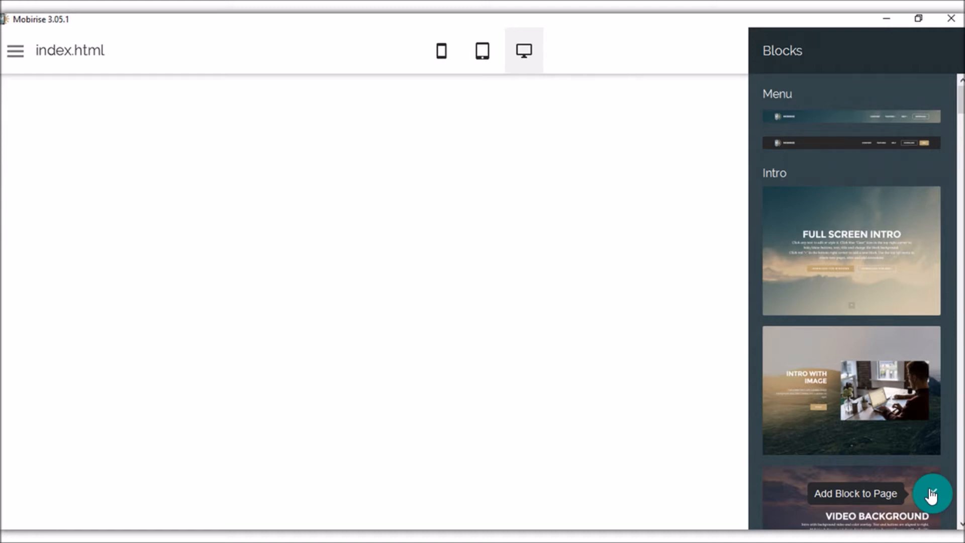
Add the dark menu block with the Mobirise logo and Overview, Features, Help, Download, Buy links.
{"action": "mouse_move", "coordinate": [959, 98]}
{"action": "left_mouse_down"}
{"action": "mouse_move", "coordinate": [958, 335]}
{"action": "mouse_move", "coordinate": [960, 93]}
{"action": "left_mouse_up"}
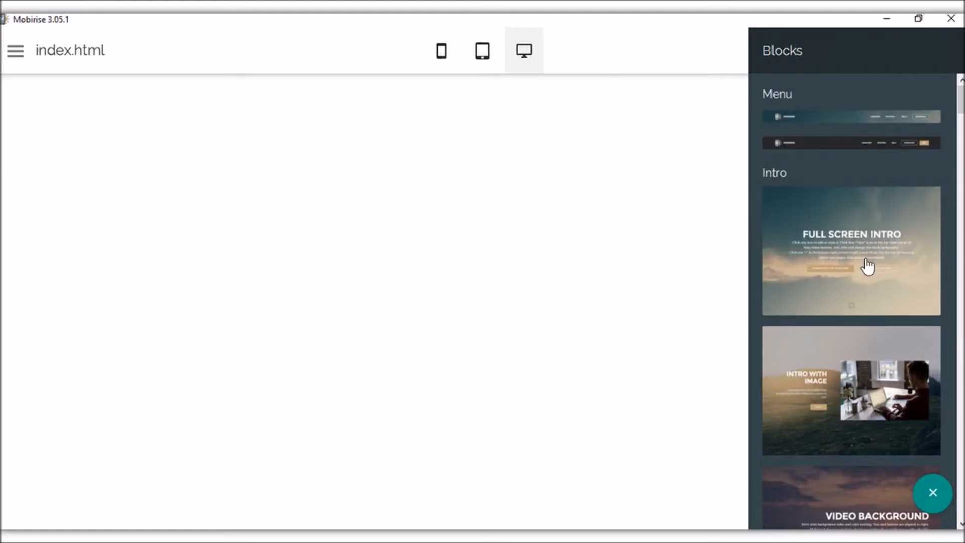
{"action": "left_click", "coordinate": [921, 152]}
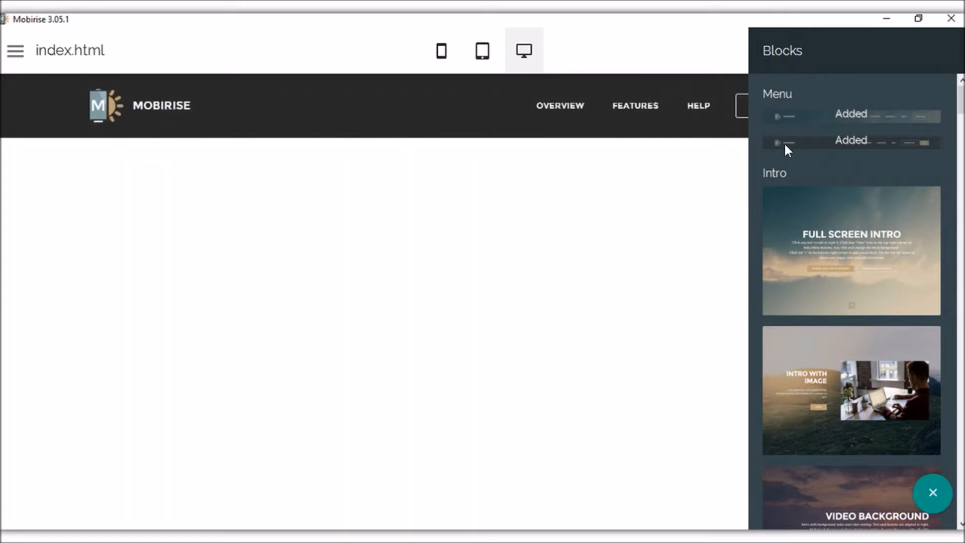
{"action": "left_click", "coordinate": [635, 180]}
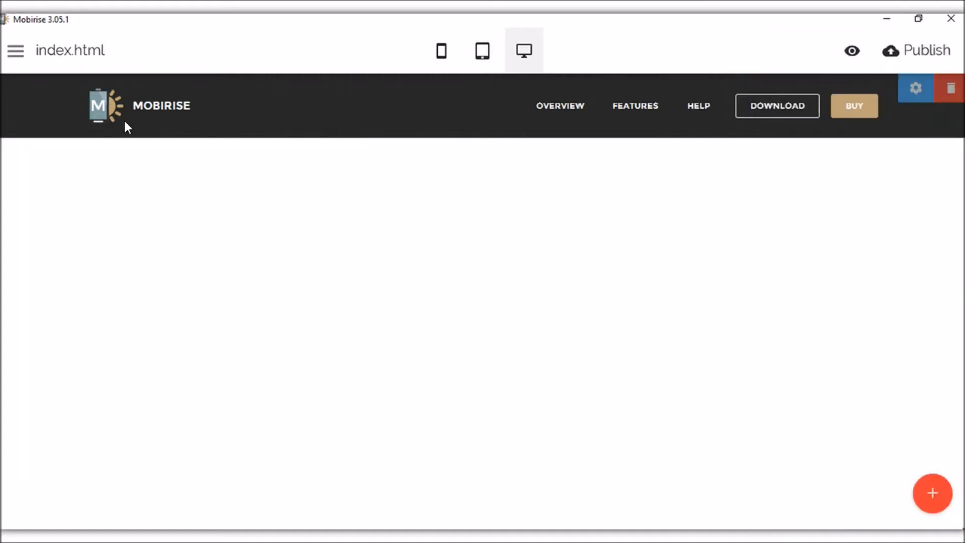
Toggle the menu block's Show Logo, Brand Name, Buttons and Sticky options off and back on.
{"action": "left_click", "coordinate": [918, 90]}
{"action": "left_click", "coordinate": [908, 131]}
{"action": "left_click", "coordinate": [909, 131]}
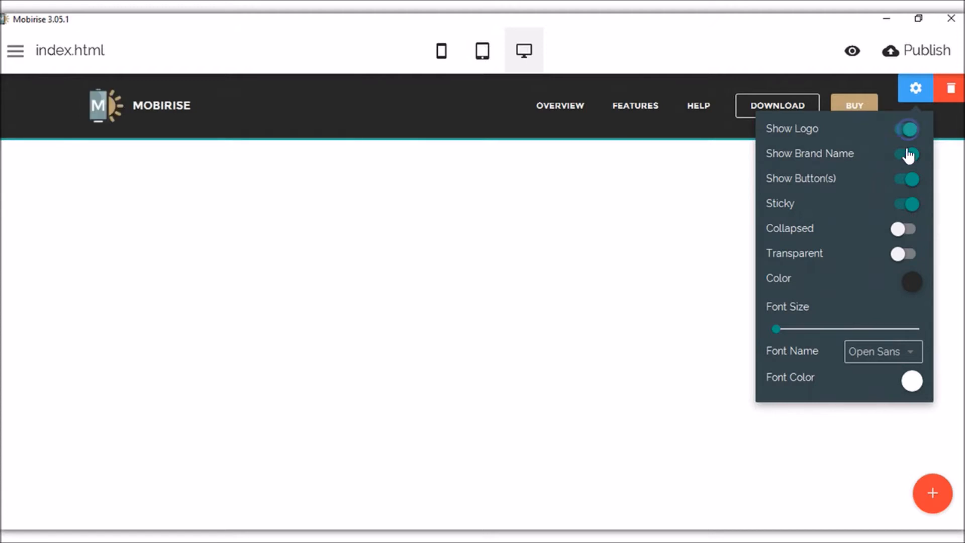
{"action": "left_click", "coordinate": [906, 155]}
{"action": "left_click", "coordinate": [907, 157]}
{"action": "left_click", "coordinate": [906, 185]}
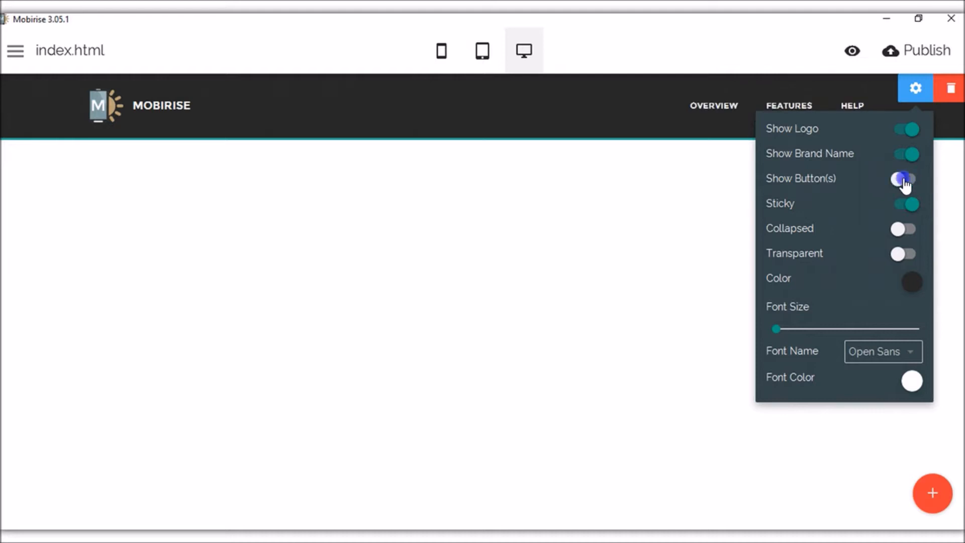
{"action": "left_click", "coordinate": [905, 183]}
{"action": "left_click", "coordinate": [908, 206]}
{"action": "left_click", "coordinate": [907, 206]}
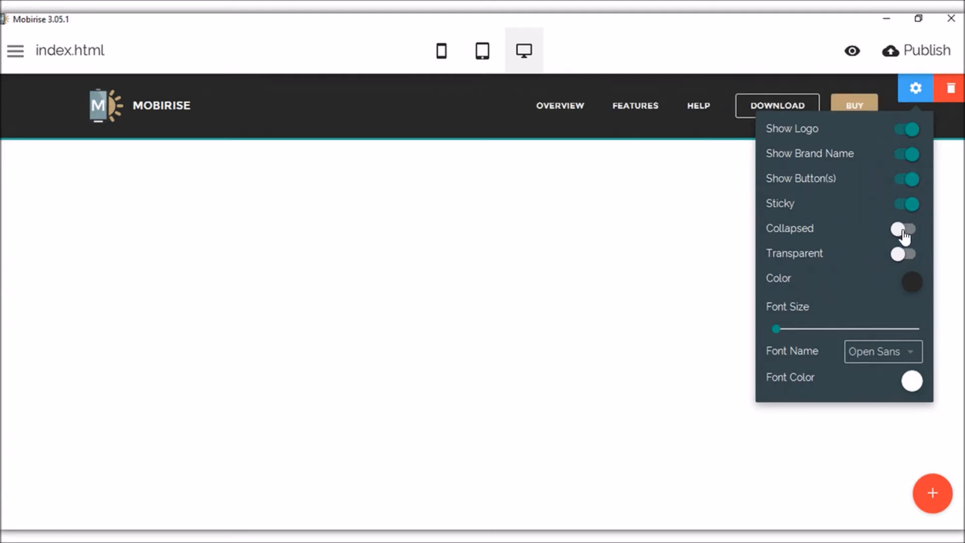
Collapse the navbar, preview its hamburger menu, then switch Collapsed off again.
{"action": "left_click", "coordinate": [904, 232]}
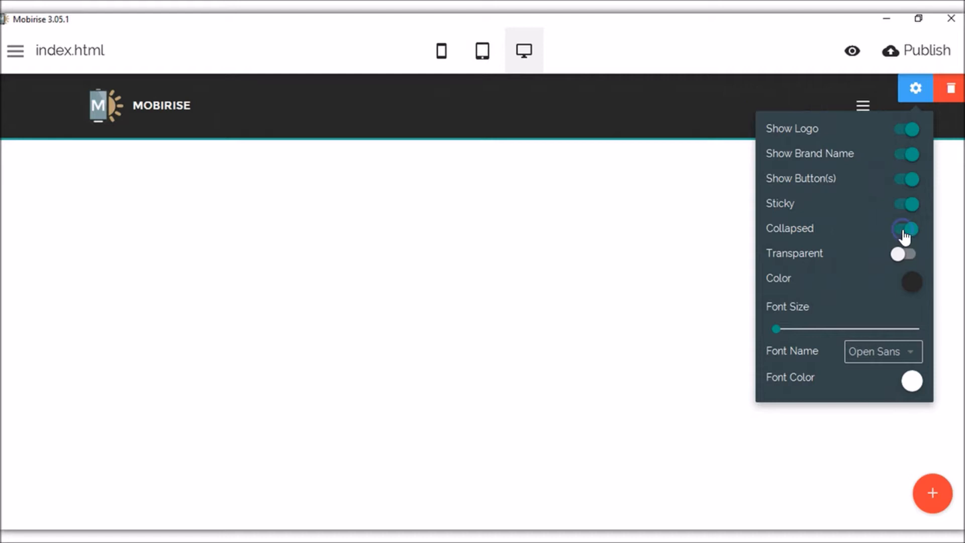
{"action": "left_click", "coordinate": [914, 92]}
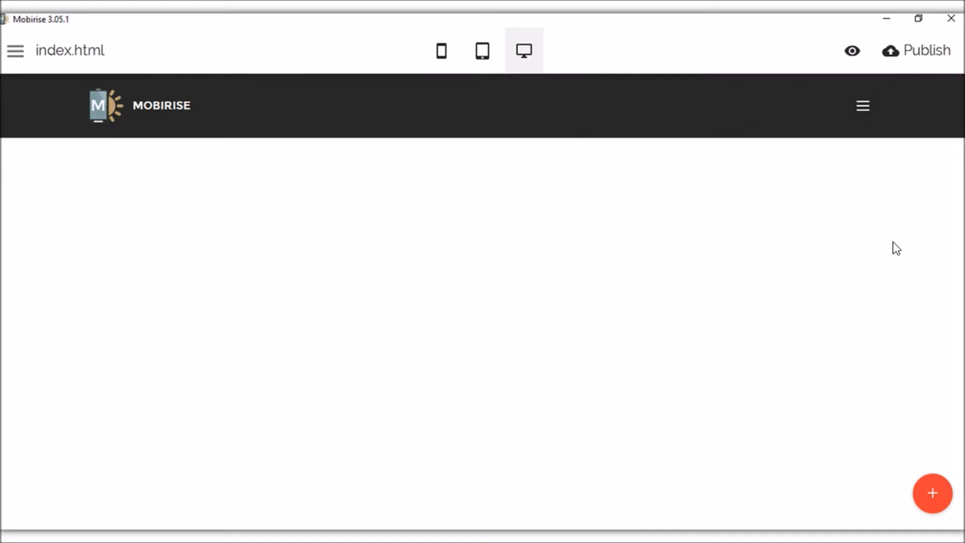
{"action": "left_click", "coordinate": [868, 107]}
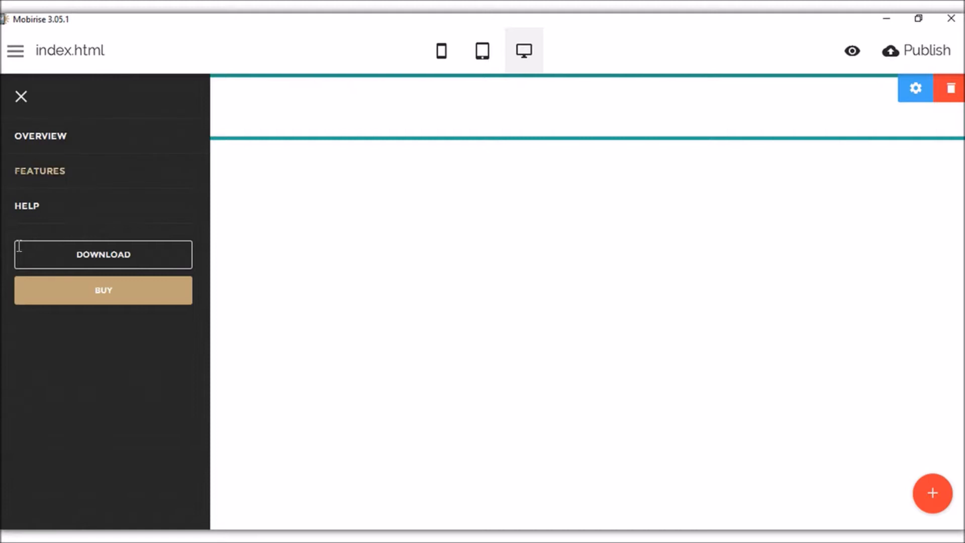
{"action": "left_click", "coordinate": [26, 100]}
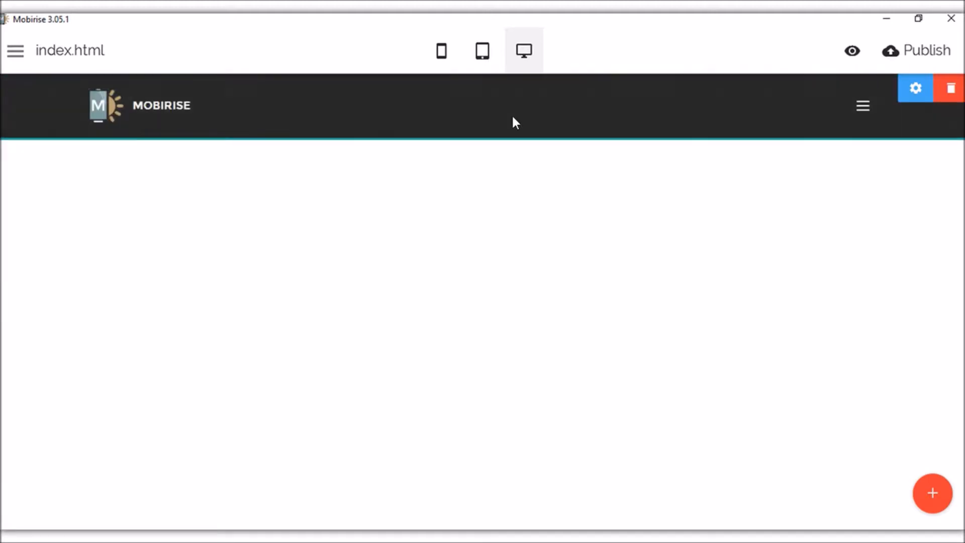
{"action": "left_click", "coordinate": [917, 89]}
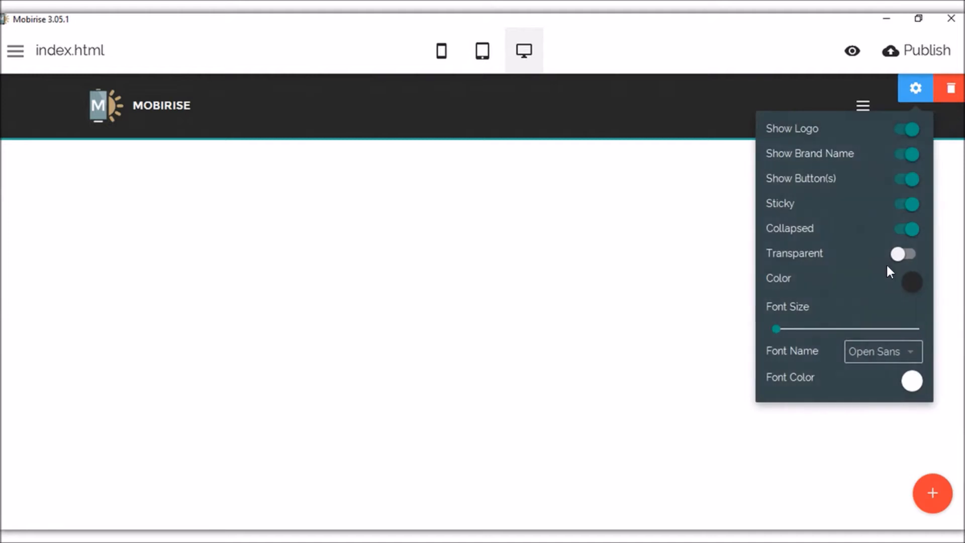
{"action": "left_click", "coordinate": [911, 230]}
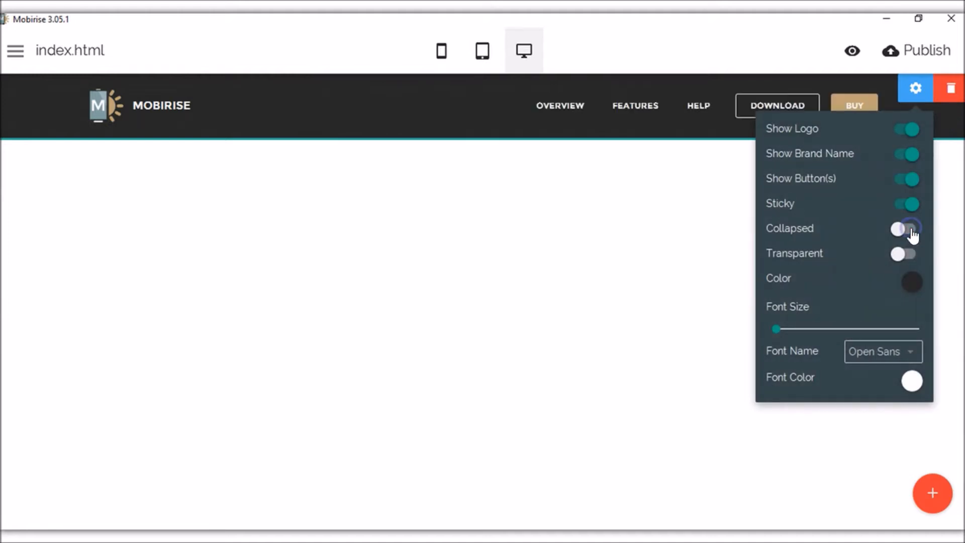
Set the navbar background colour to a dark brown-grey #514c4c.
{"action": "left_click", "coordinate": [914, 284]}
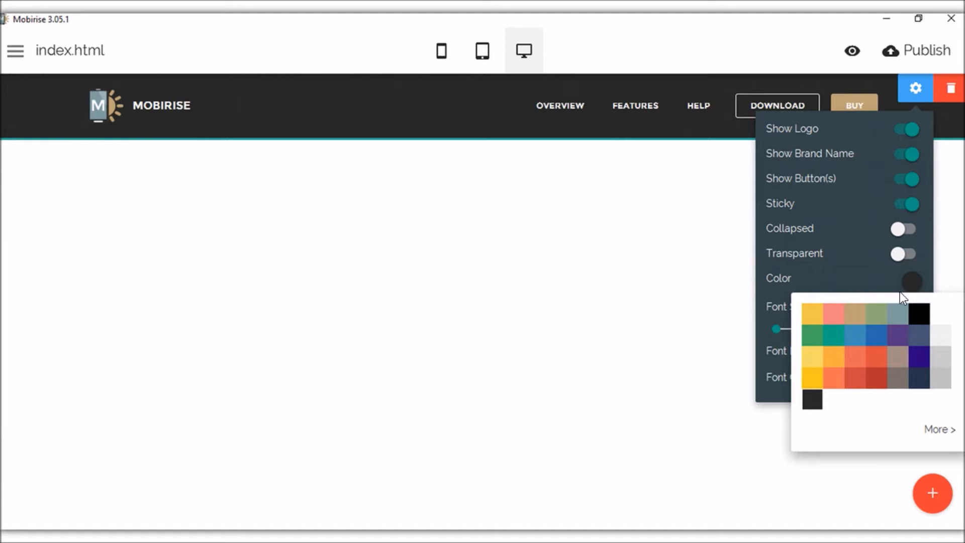
{"action": "left_click", "coordinate": [944, 429]}
{"action": "left_click_drag", "start_coordinate": [859, 352], "coordinate": [795, 405]}
{"action": "left_click", "coordinate": [777, 338]}
{"action": "mouse_move", "coordinate": [840, 327]}
{"action": "left_mouse_down"}
{"action": "mouse_move", "coordinate": [825, 344]}
{"action": "mouse_move", "coordinate": [826, 389]}
{"action": "left_mouse_up"}
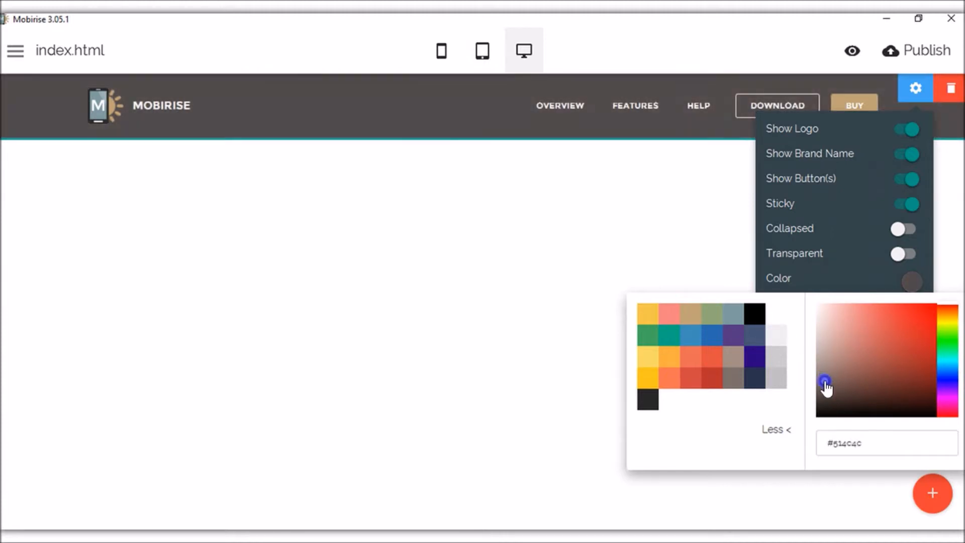
{"action": "left_click", "coordinate": [611, 380]}
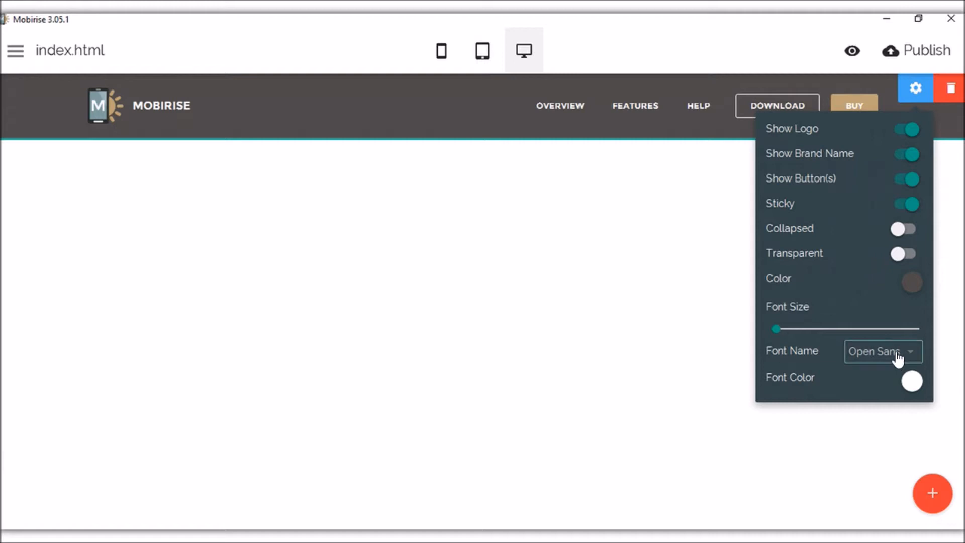
Browse the navbar font list, keep Open Sans, and close the menu block settings.
{"action": "left_click", "coordinate": [898, 358]}
{"action": "scroll", "coordinate": [894, 395], "scroll_direction": "down", "scroll_amount": 5}
{"action": "scroll", "coordinate": [889, 402], "scroll_direction": "down", "scroll_amount": 2}
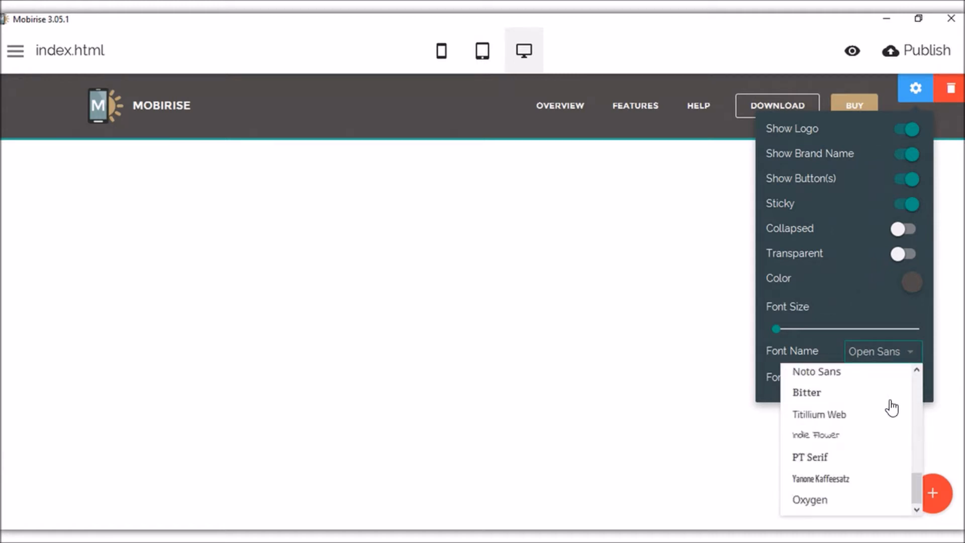
{"action": "scroll", "coordinate": [889, 409], "scroll_direction": "up", "scroll_amount": 7}
{"action": "left_click", "coordinate": [715, 369]}
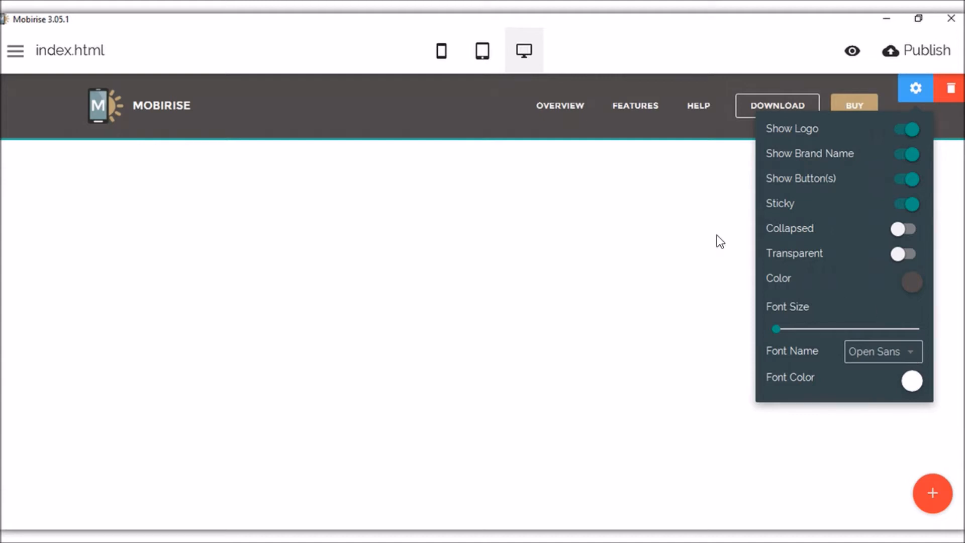
{"action": "left_click", "coordinate": [605, 271]}
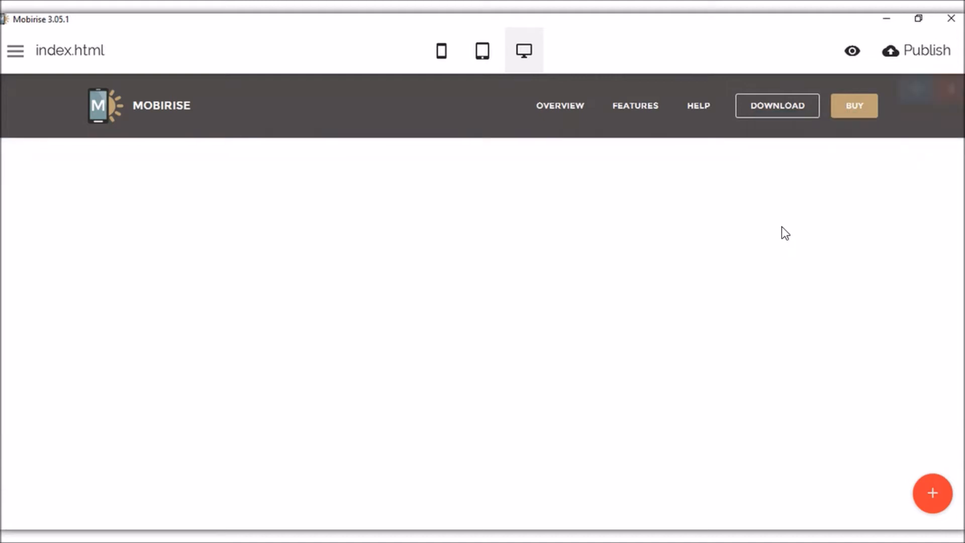
{"action": "mouse_move", "coordinate": [589, 85]}
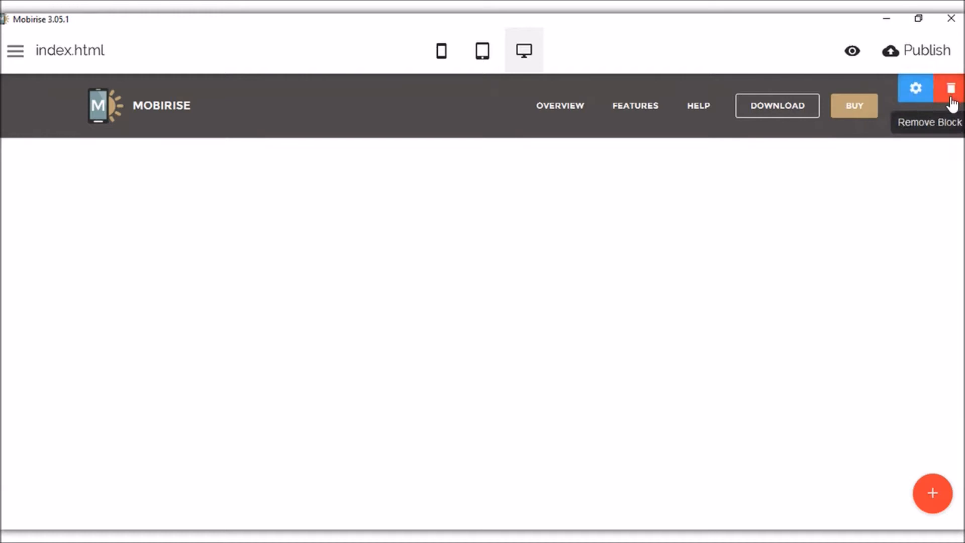
Add the Full Screen Intro block with the cloudy-sky background below the navigation menu.
{"action": "left_click", "coordinate": [943, 495]}
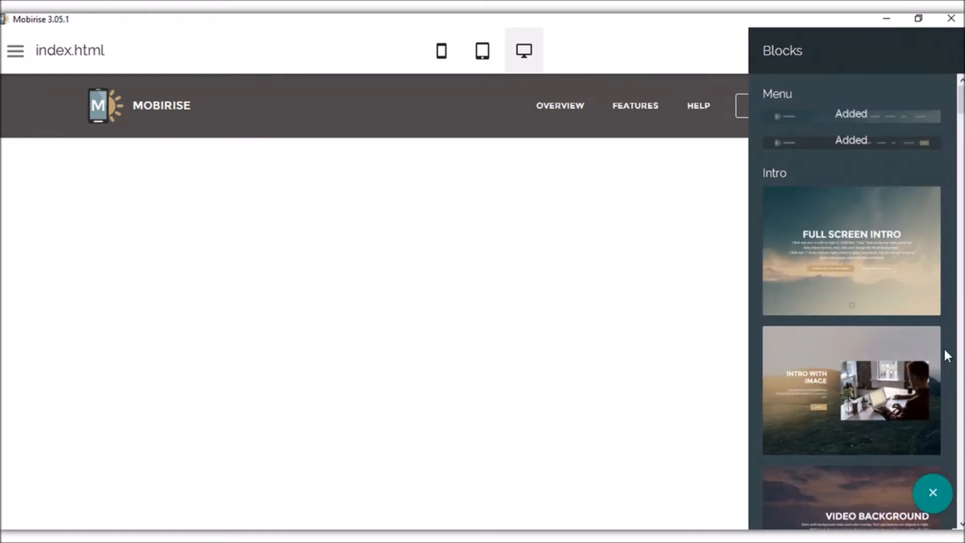
{"action": "scroll", "coordinate": [769, 141], "scroll_direction": "down", "scroll_amount": 2}
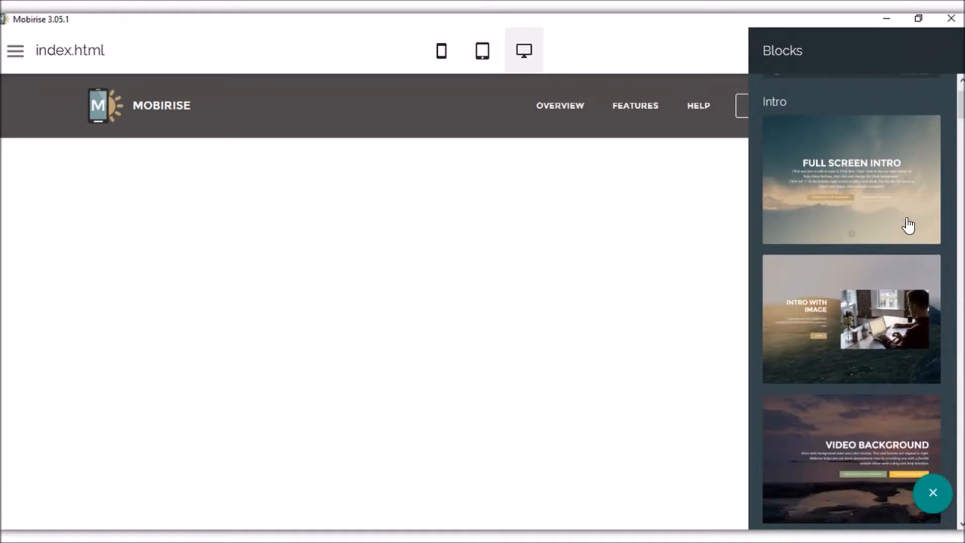
{"action": "scroll", "coordinate": [892, 266], "scroll_direction": "down", "scroll_amount": 1}
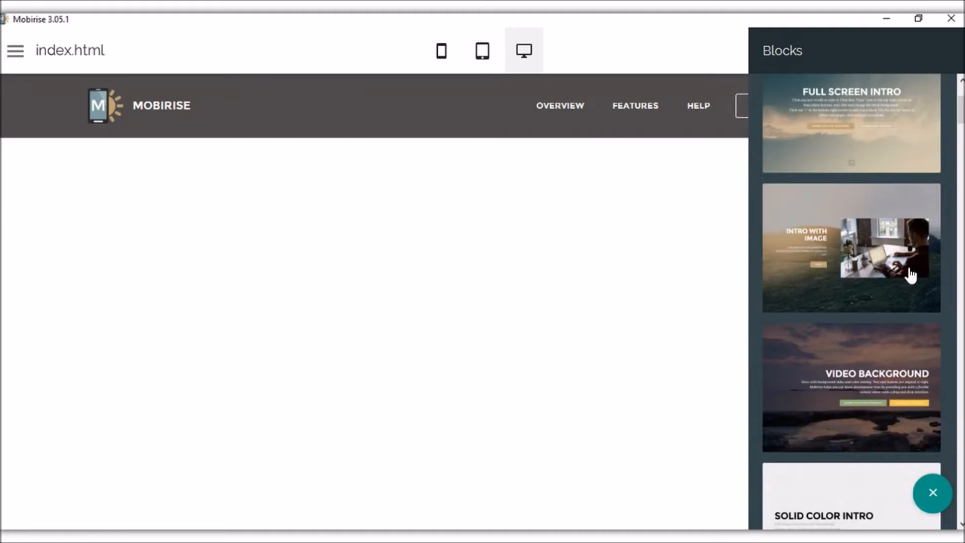
{"action": "scroll", "coordinate": [901, 273], "scroll_direction": "down", "scroll_amount": 2}
{"action": "scroll", "coordinate": [897, 271], "scroll_direction": "down", "scroll_amount": 1}
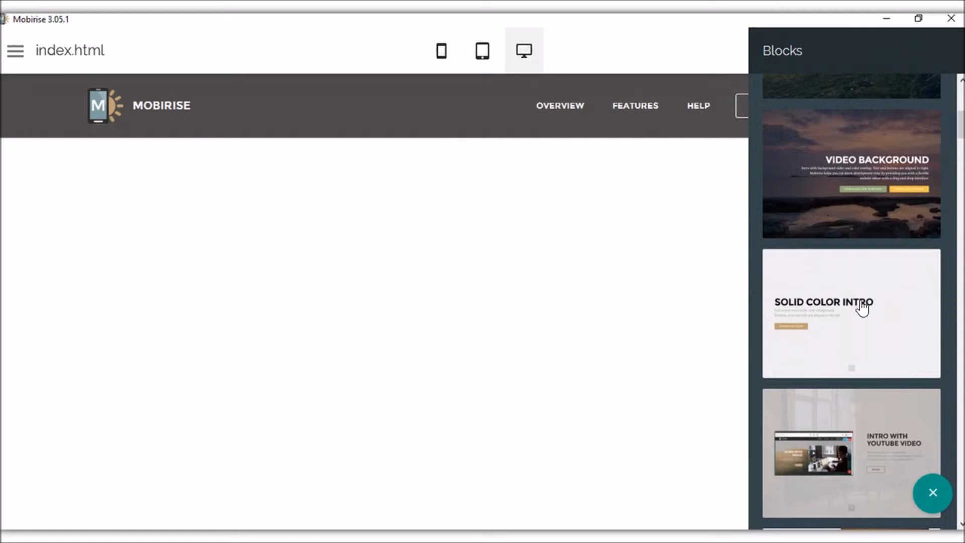
{"action": "scroll", "coordinate": [882, 310], "scroll_direction": "down", "scroll_amount": 2}
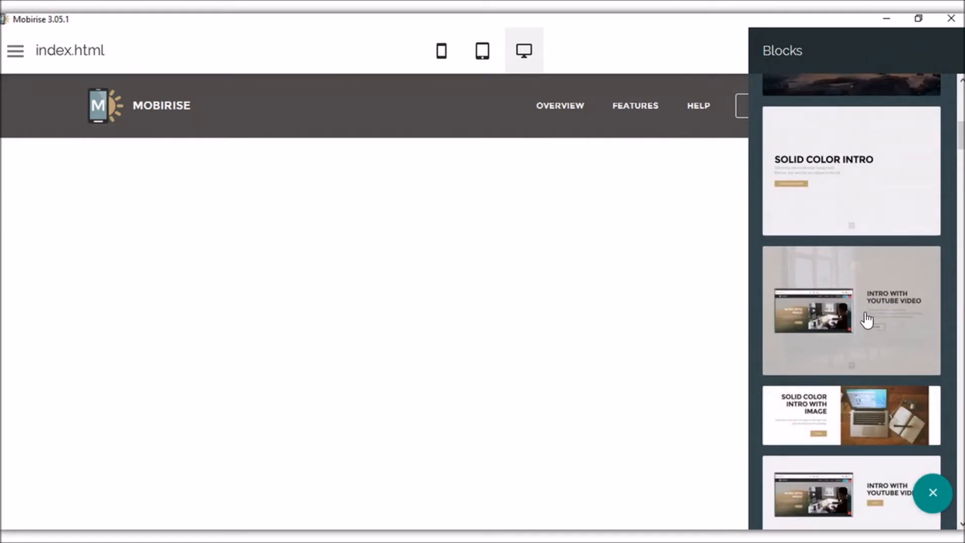
{"action": "scroll", "coordinate": [875, 327], "scroll_direction": "down", "scroll_amount": 2}
{"action": "scroll", "coordinate": [895, 352], "scroll_direction": "up", "scroll_amount": 6}
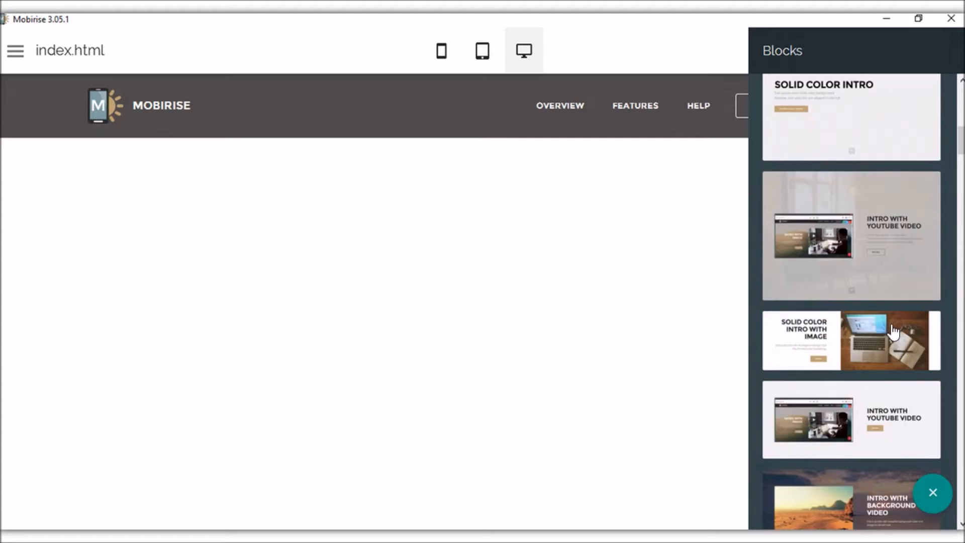
{"action": "left_click", "coordinate": [864, 267]}
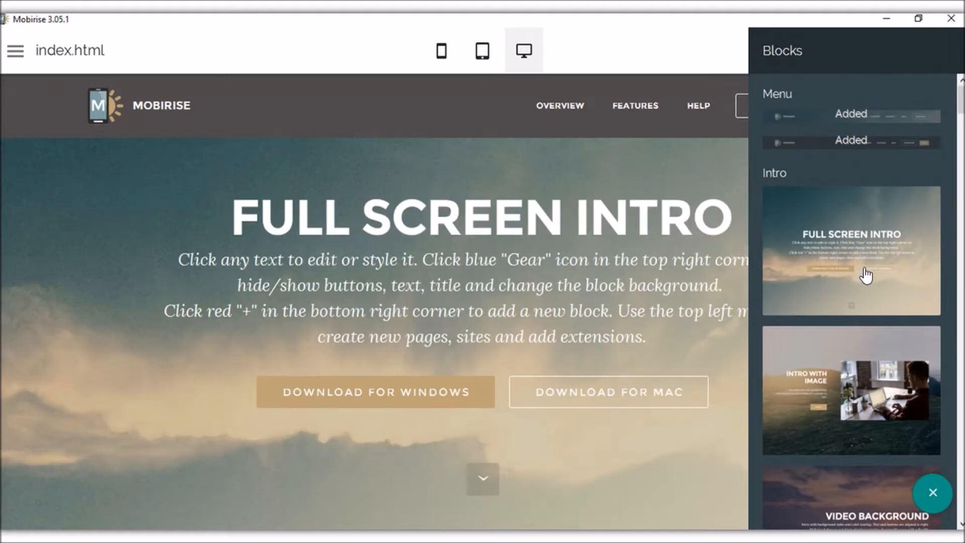
Replace the intro headline FULL SCREEN INTRO with 'Software Explorer'.
{"action": "left_click", "coordinate": [692, 216]}
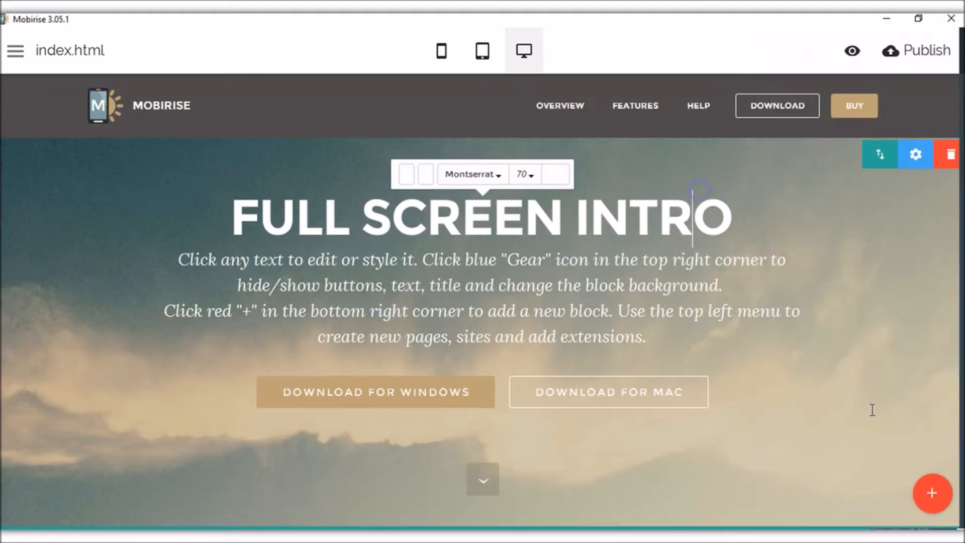
{"action": "left_click", "coordinate": [296, 215]}
{"action": "left_click", "coordinate": [253, 217]}
{"action": "left_click", "coordinate": [348, 218]}
{"action": "left_click", "coordinate": [587, 218]}
{"action": "left_click_drag", "start_coordinate": [260, 221], "coordinate": [717, 217]}
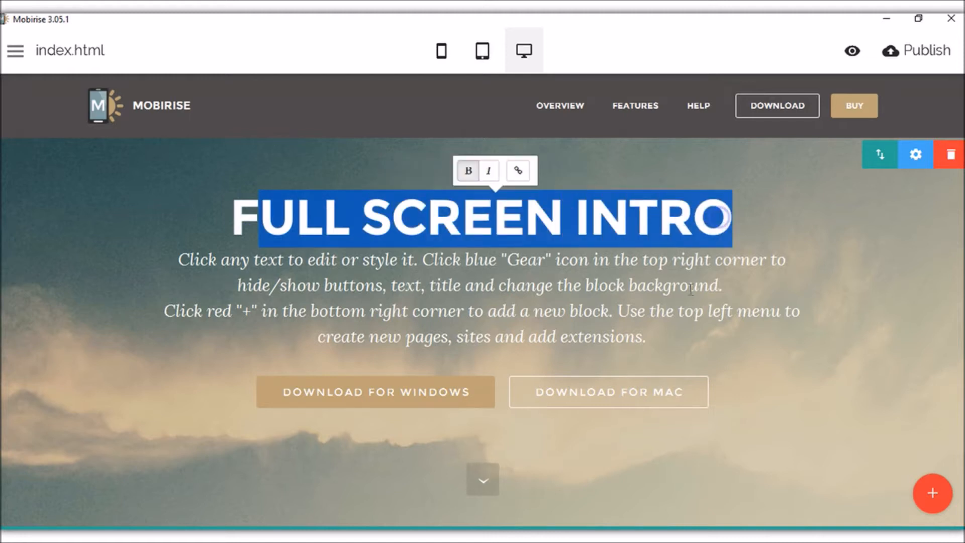
{"action": "key", "text": "BackSpace"}
{"action": "key", "text": "BackSpace"}
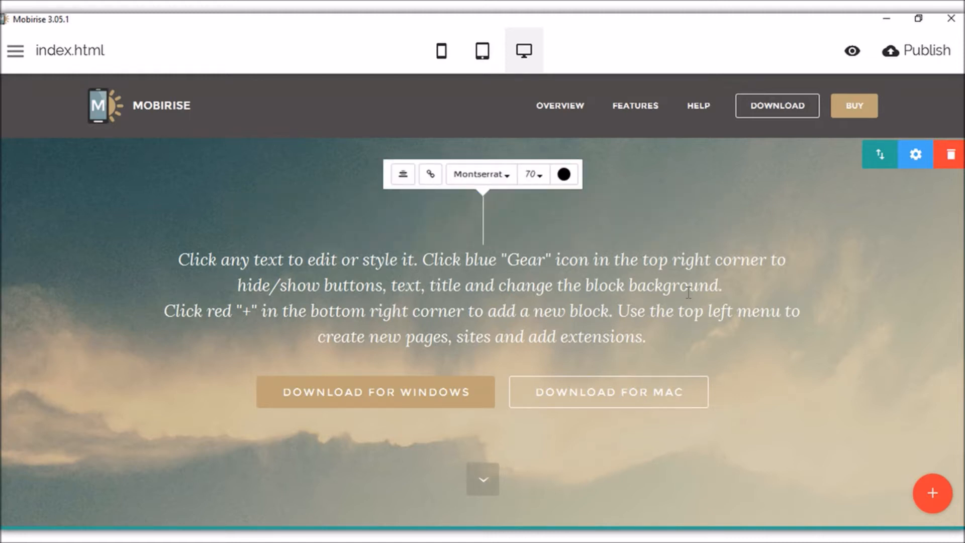
{"action": "type", "text": "Software"}
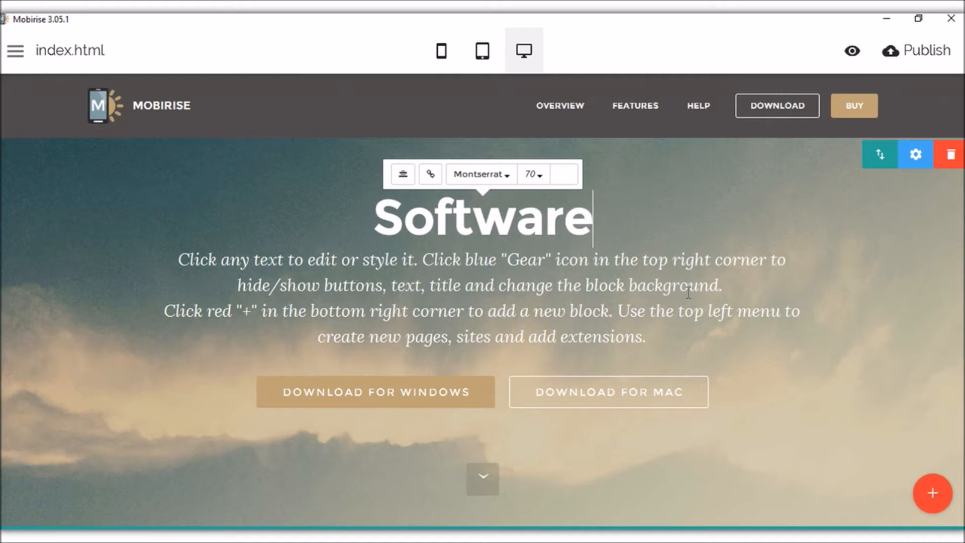
{"action": "type", "text": " Explorer"}
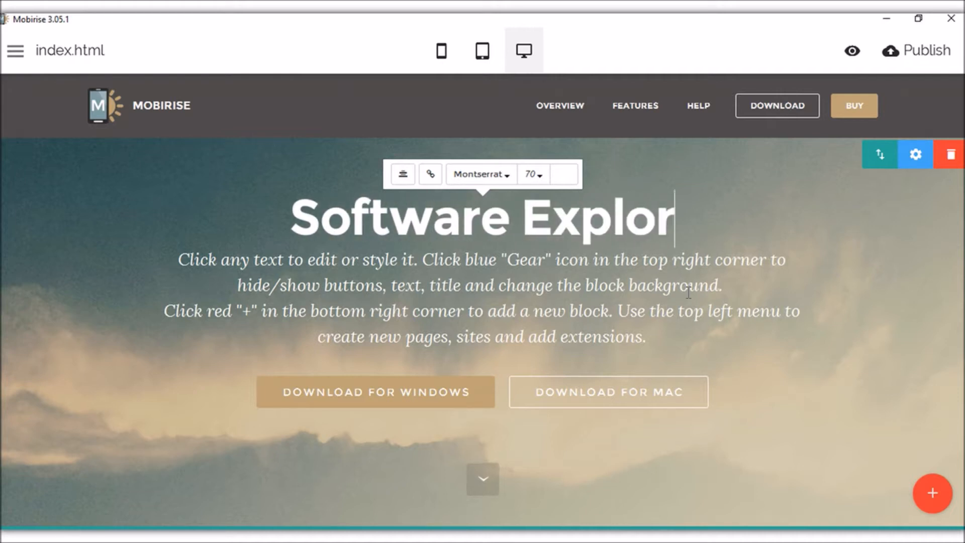
Click through the description paragraph and the Download for Windows button text.
{"action": "left_click", "coordinate": [701, 283]}
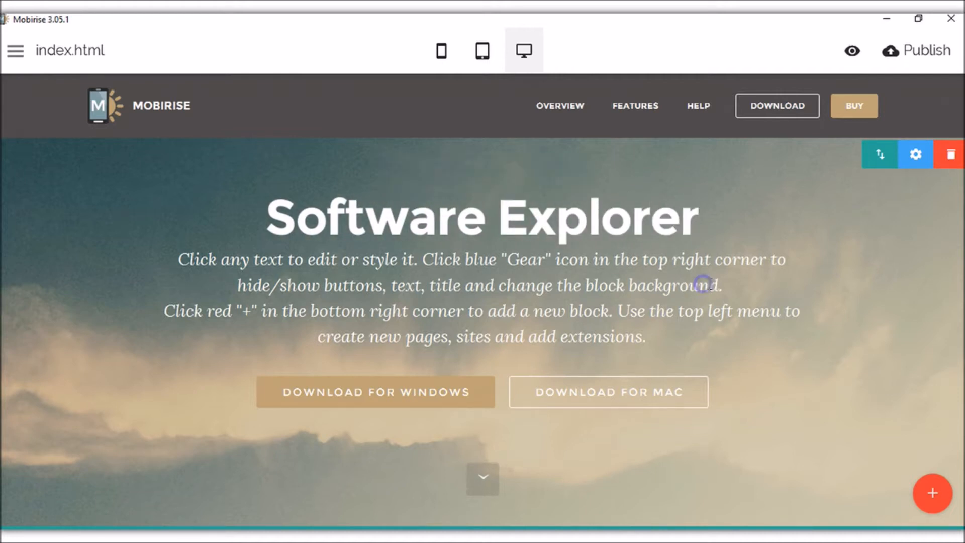
{"action": "left_click", "coordinate": [759, 221]}
{"action": "left_click_drag", "start_coordinate": [648, 338], "coordinate": [227, 262]}
{"action": "left_click", "coordinate": [405, 338]}
{"action": "left_click", "coordinate": [368, 395]}
{"action": "left_click", "coordinate": [429, 401]}
{"action": "left_click", "coordinate": [386, 395]}
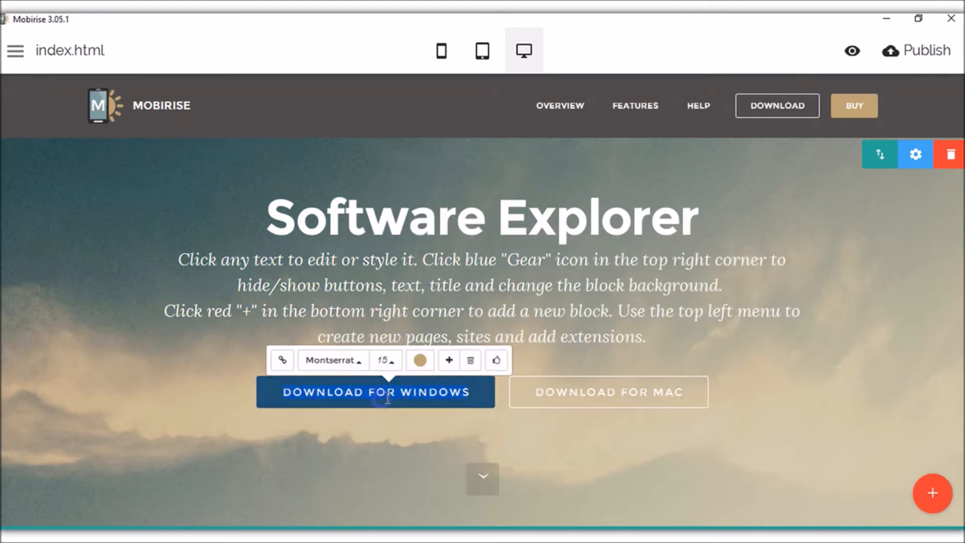
{"action": "left_click", "coordinate": [541, 325]}
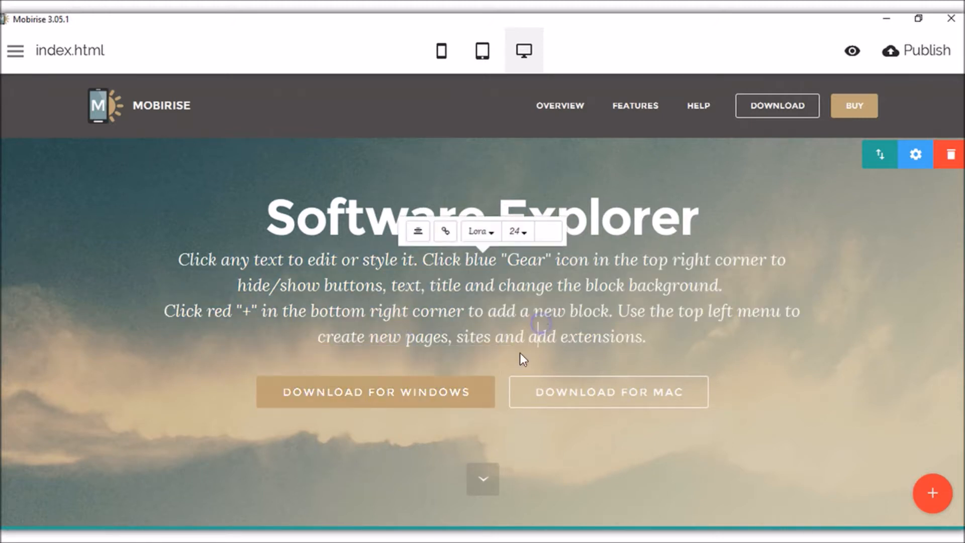
Try right and left alignment on the headline, return it to centred, and open its Link dialog.
{"action": "left_click", "coordinate": [362, 207]}
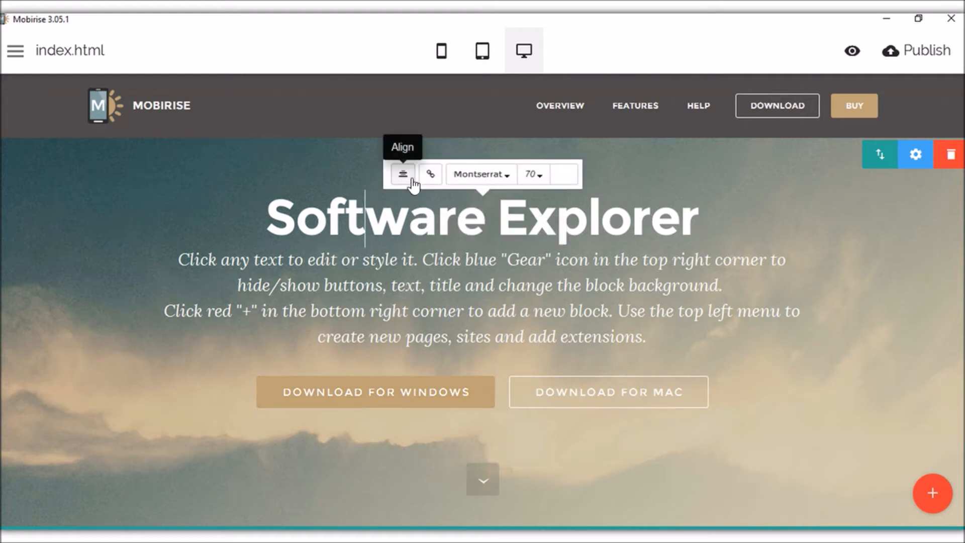
{"action": "left_click", "coordinate": [404, 175]}
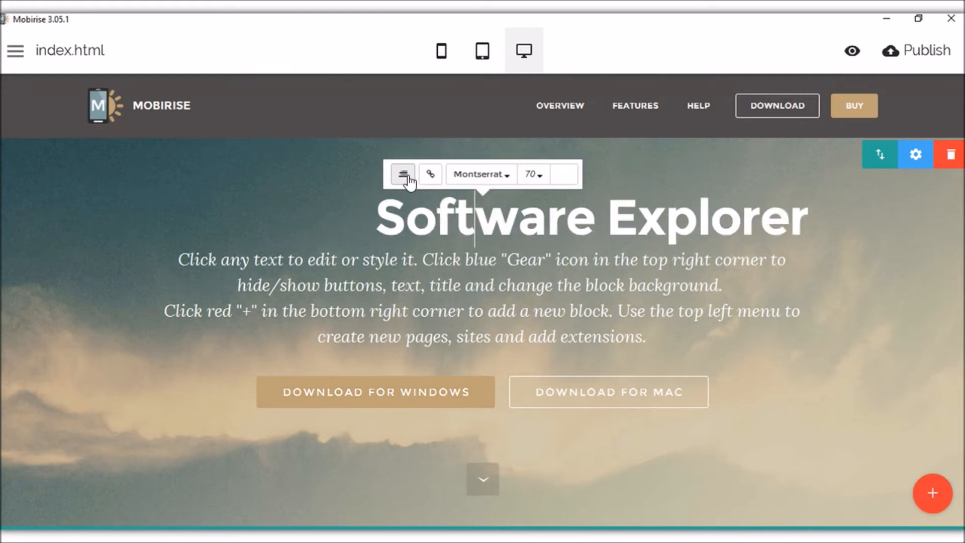
{"action": "left_click", "coordinate": [408, 176]}
{"action": "left_click", "coordinate": [408, 176]}
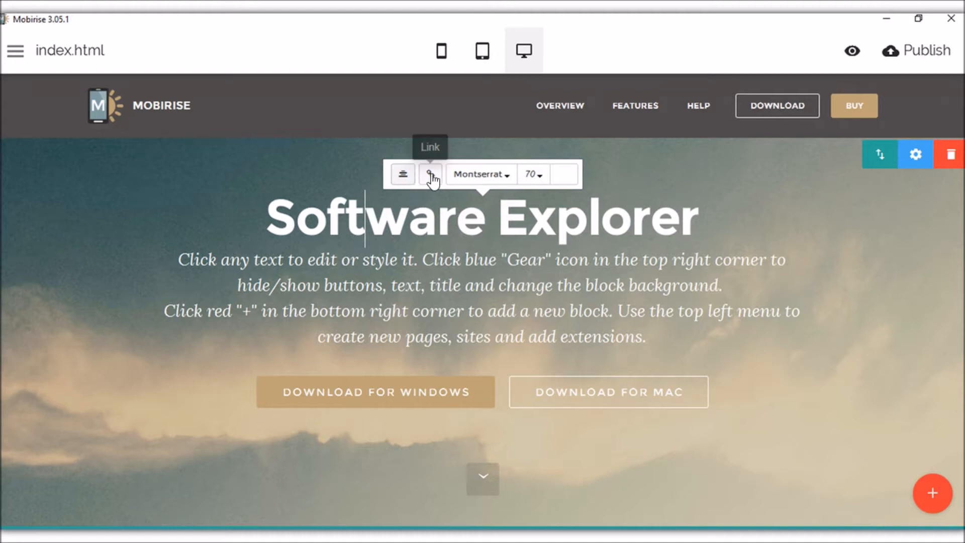
{"action": "left_click", "coordinate": [430, 176]}
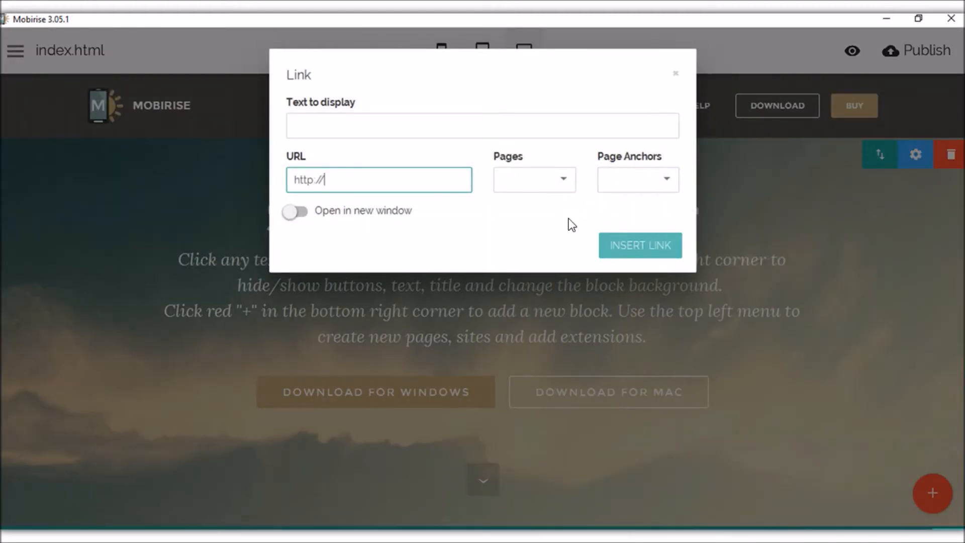
{"action": "left_click", "coordinate": [665, 252]}
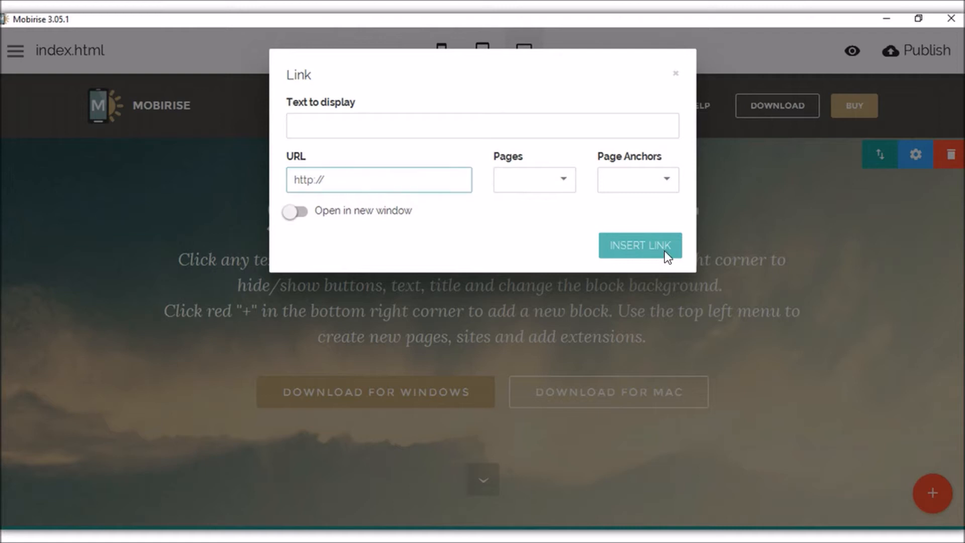
{"action": "left_click", "coordinate": [676, 77]}
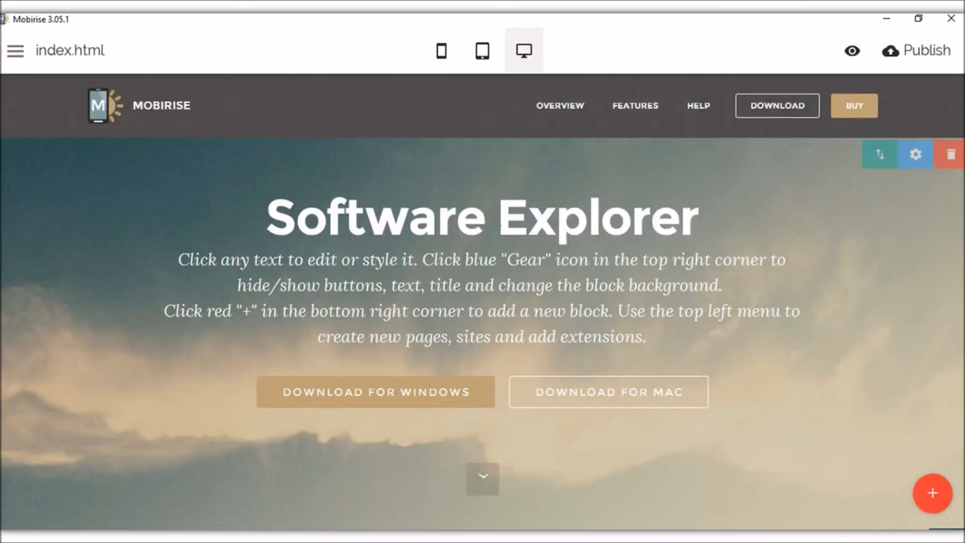
{"action": "left_click", "coordinate": [501, 226]}
{"action": "left_click", "coordinate": [506, 175]}
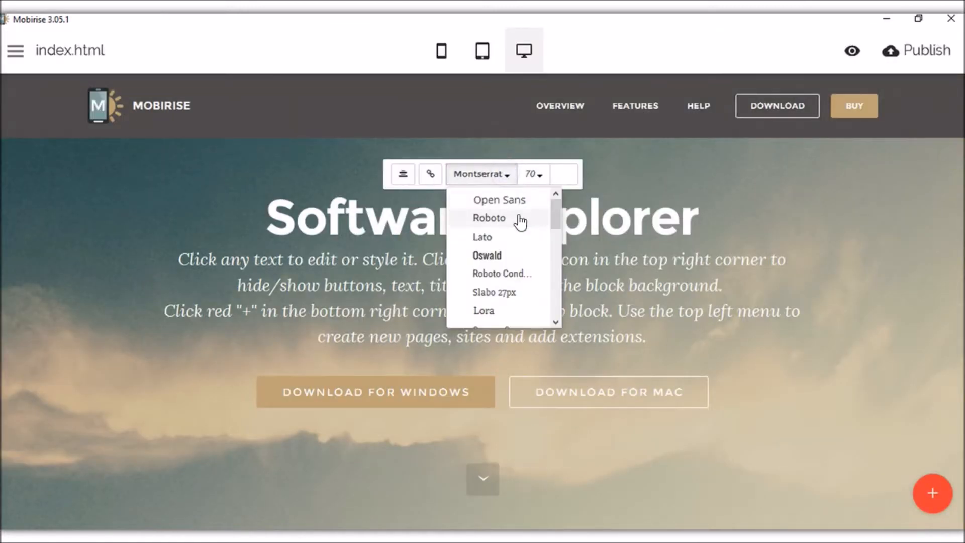
{"action": "left_click", "coordinate": [537, 177]}
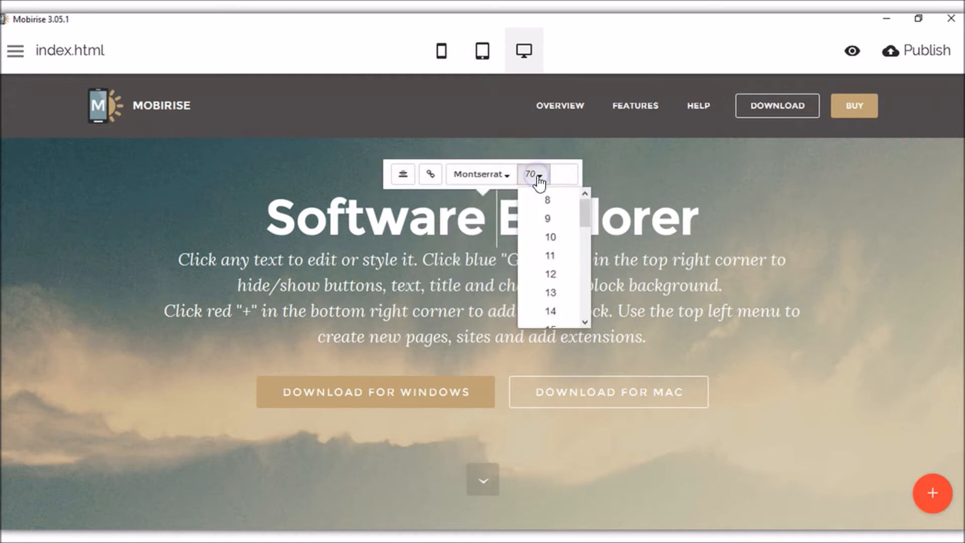
{"action": "left_click", "coordinate": [664, 212]}
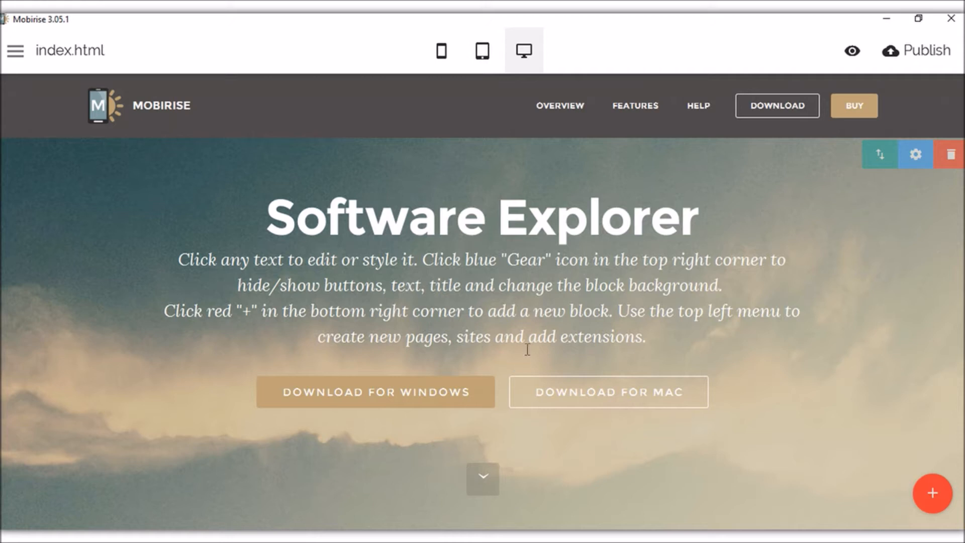
Insert the Windows logo icon, with automatic sizing, into the Download for Windows button.
{"action": "left_click", "coordinate": [441, 387]}
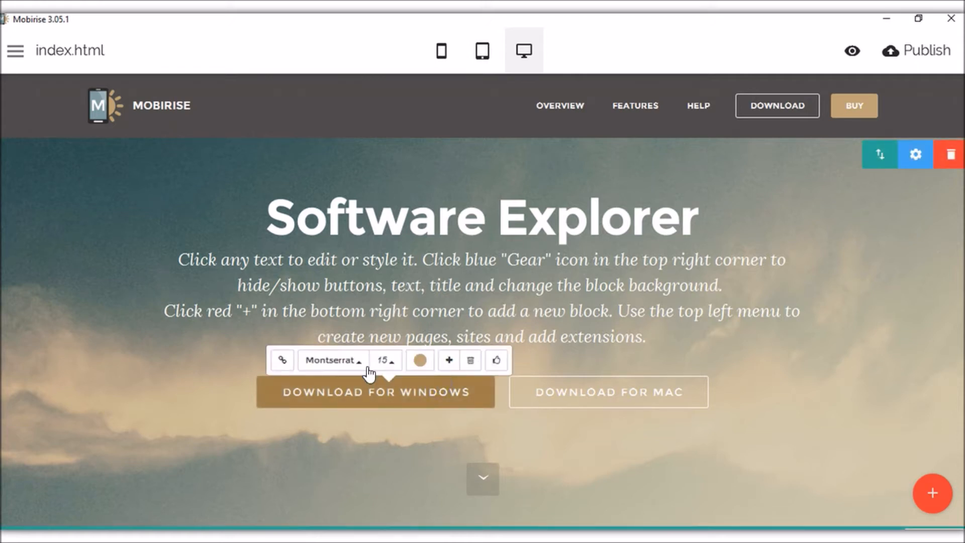
{"action": "left_click", "coordinate": [496, 364]}
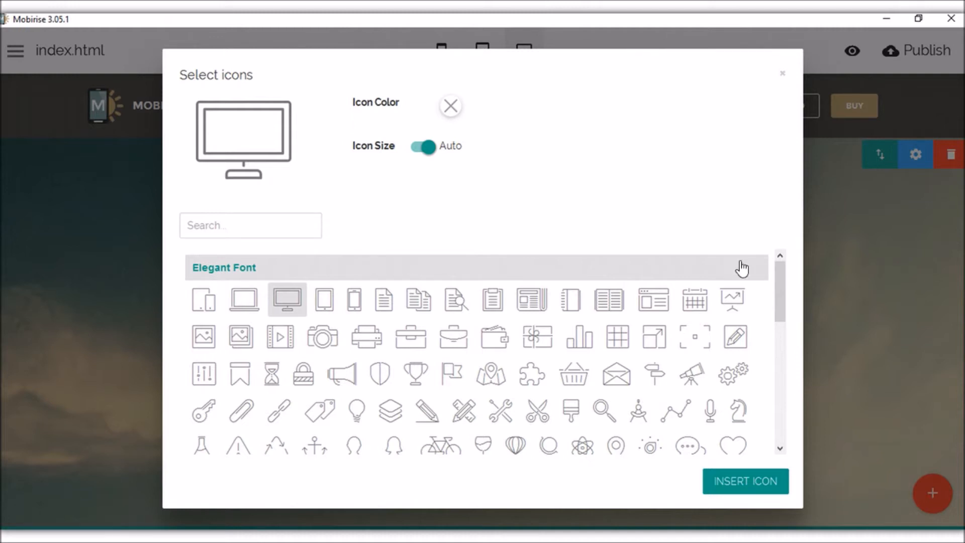
{"action": "left_click_drag", "start_coordinate": [780, 298], "coordinate": [776, 376]}
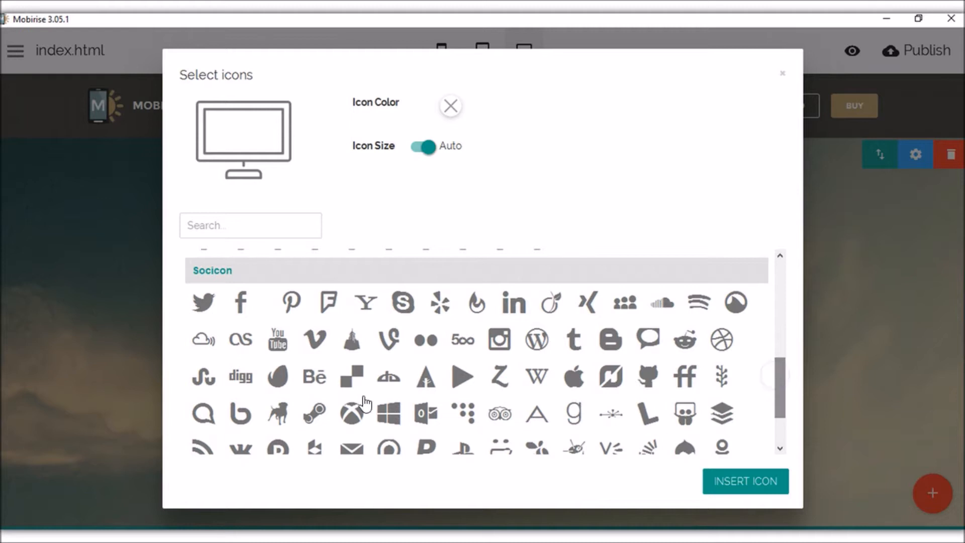
{"action": "left_click", "coordinate": [389, 416]}
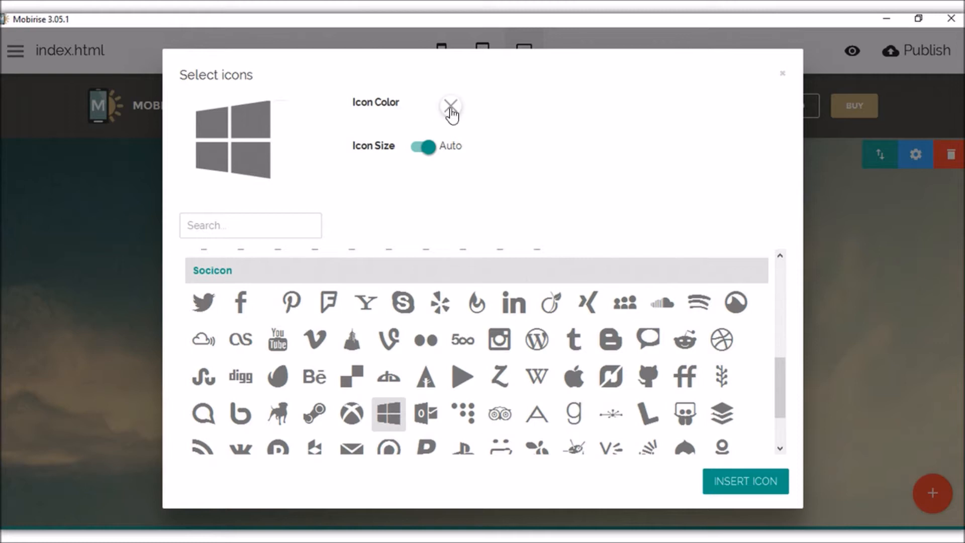
{"action": "left_click", "coordinate": [427, 149]}
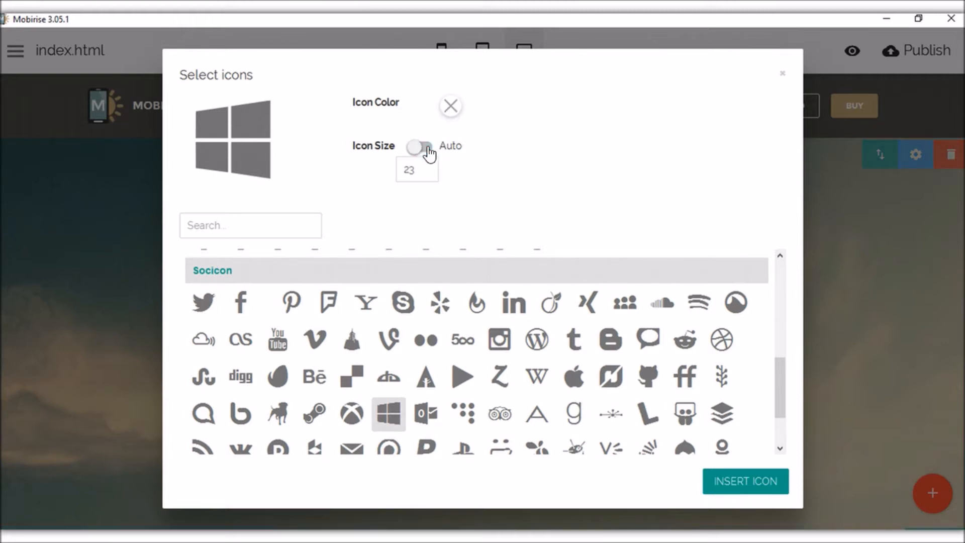
{"action": "left_click", "coordinate": [427, 148]}
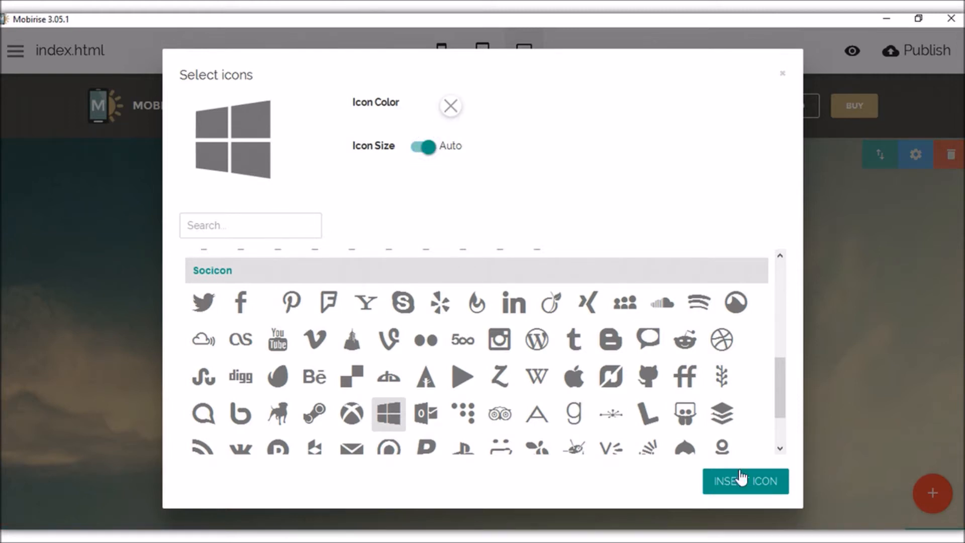
{"action": "left_click", "coordinate": [308, 226]}
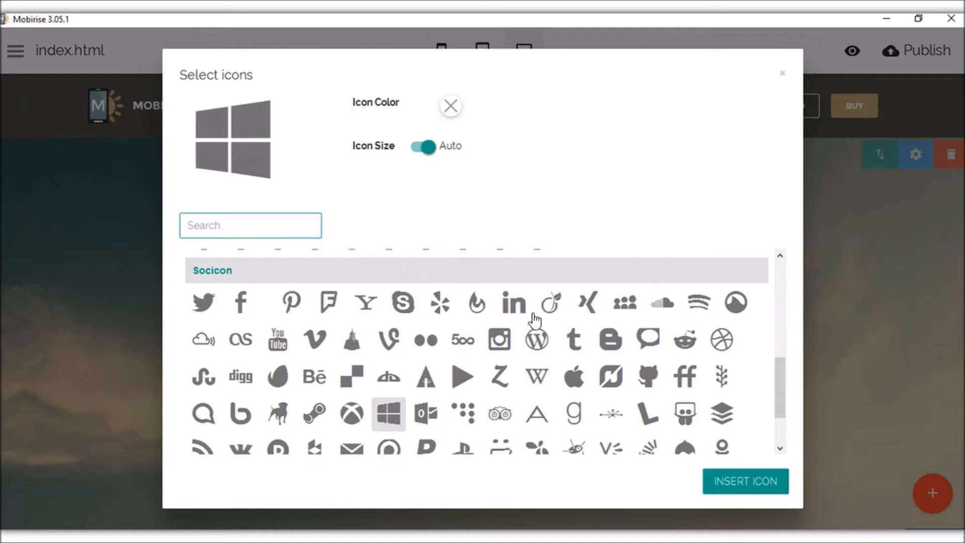
{"action": "scroll", "coordinate": [543, 327], "scroll_direction": "up", "scroll_amount": 5}
{"action": "scroll", "coordinate": [555, 342], "scroll_direction": "down", "scroll_amount": 6}
{"action": "scroll", "coordinate": [556, 344], "scroll_direction": "up", "scroll_amount": 6}
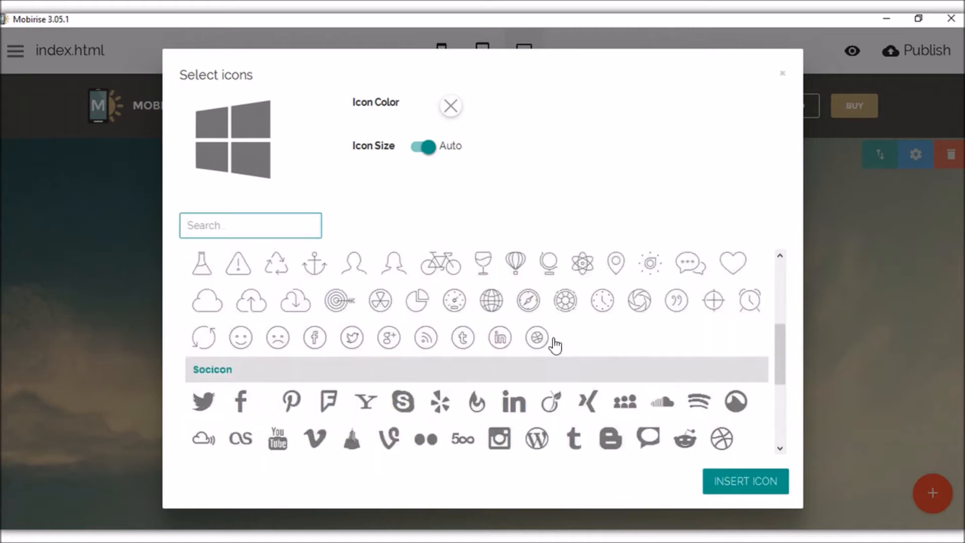
{"action": "left_click", "coordinate": [738, 484]}
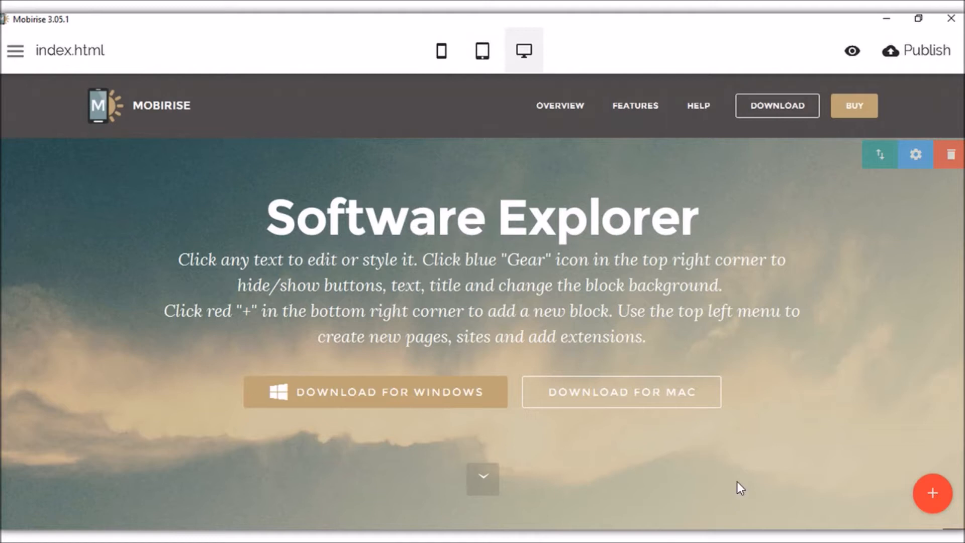
Check the Windows and Mac download buttons and open the intro block's settings.
{"action": "left_click", "coordinate": [342, 392]}
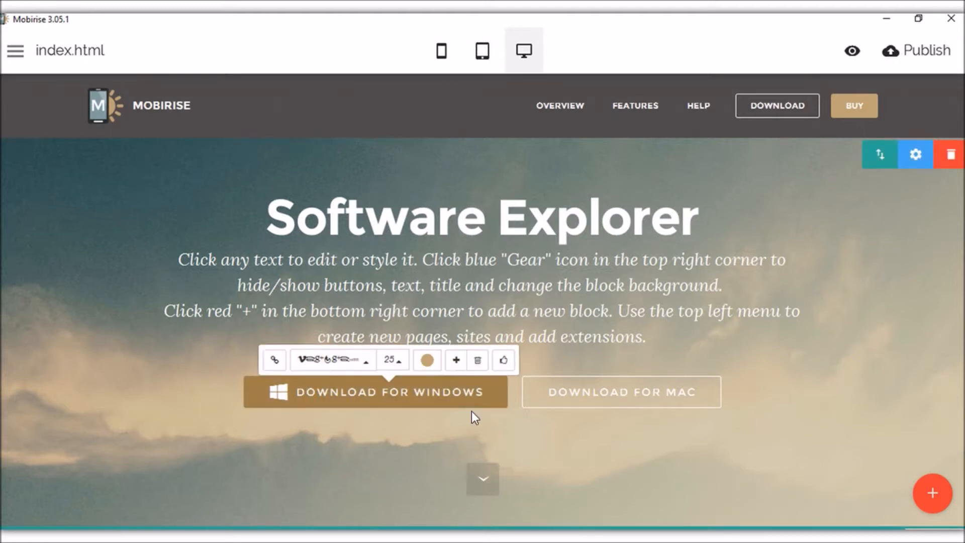
{"action": "left_click", "coordinate": [611, 399]}
{"action": "left_click", "coordinate": [787, 386]}
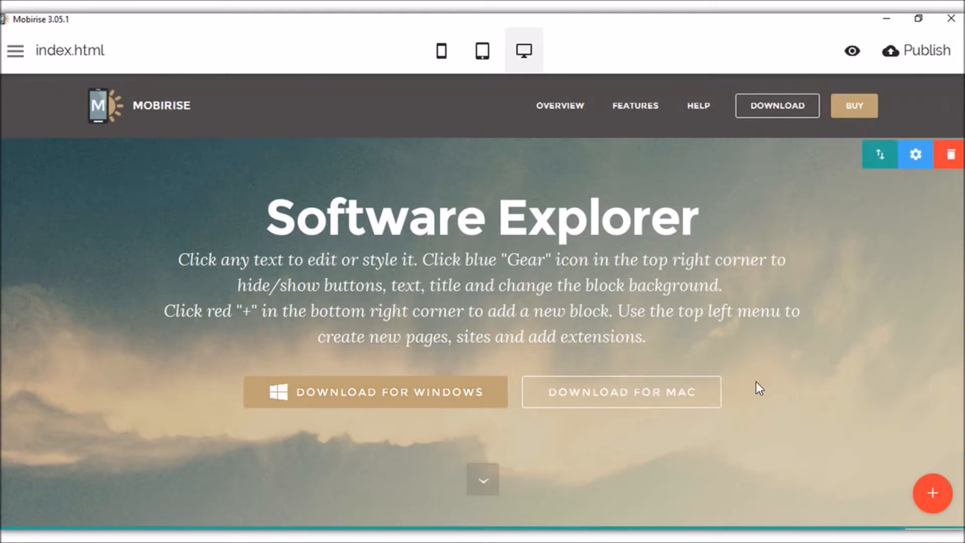
{"action": "left_click", "coordinate": [924, 157]}
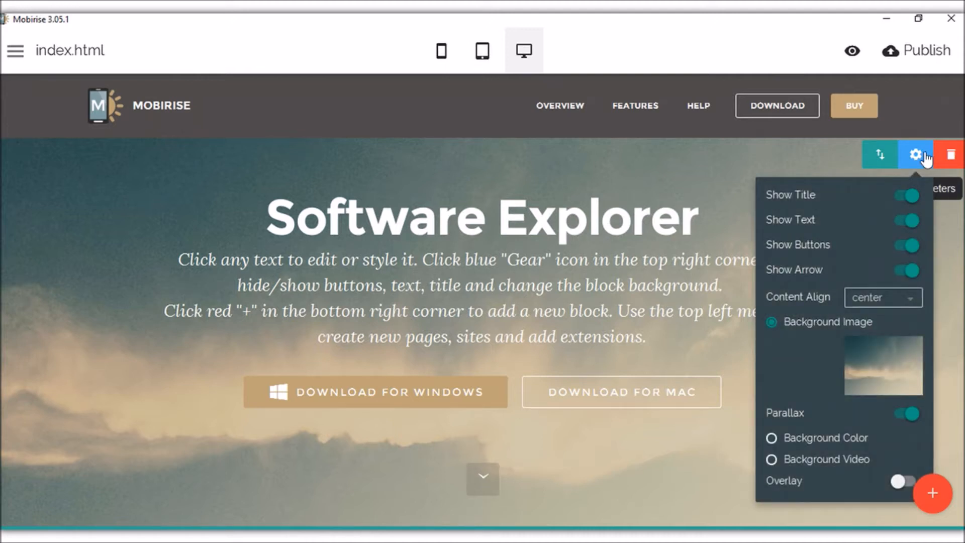
{"action": "left_click", "coordinate": [908, 196]}
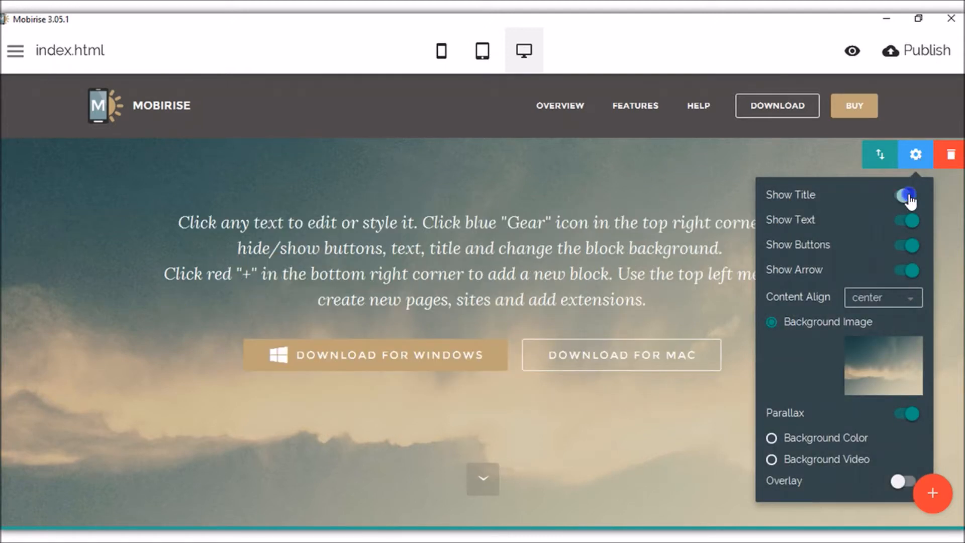
{"action": "left_click", "coordinate": [910, 199]}
{"action": "left_click", "coordinate": [908, 222]}
{"action": "left_click", "coordinate": [908, 222]}
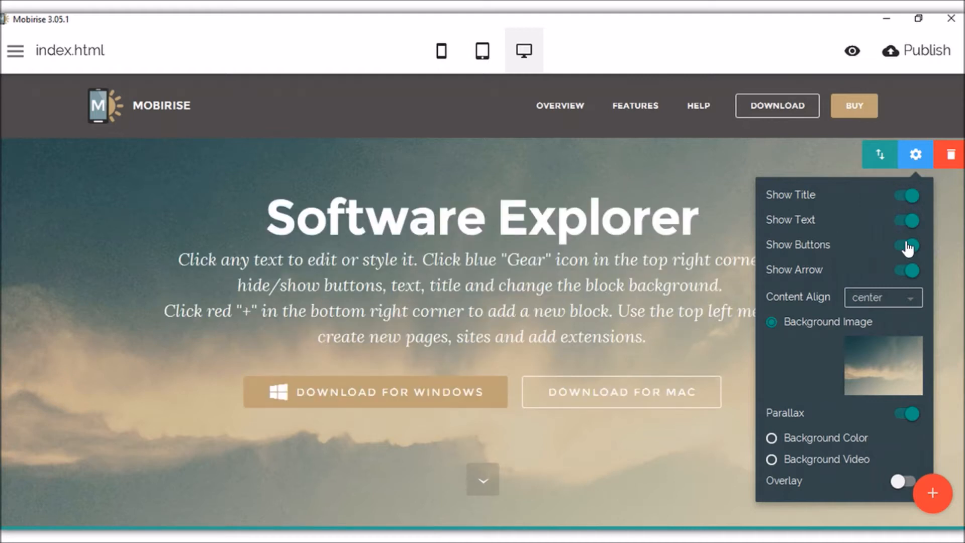
{"action": "left_click", "coordinate": [907, 246]}
{"action": "left_click", "coordinate": [907, 246]}
{"action": "left_click", "coordinate": [909, 271]}
{"action": "left_click", "coordinate": [910, 272]}
{"action": "left_click", "coordinate": [910, 271]}
{"action": "left_click", "coordinate": [910, 272]}
{"action": "left_click", "coordinate": [905, 303]}
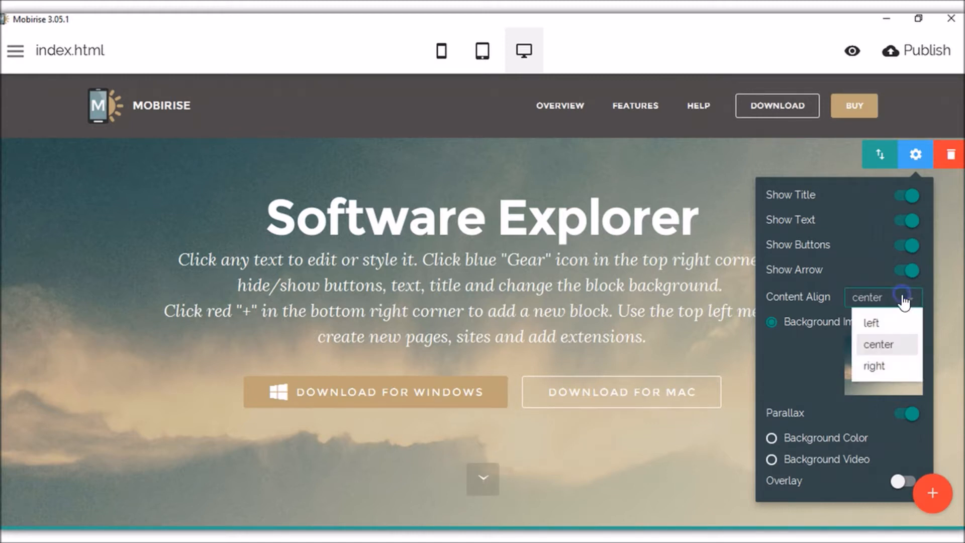
{"action": "left_click", "coordinate": [867, 322]}
{"action": "left_click", "coordinate": [907, 169]}
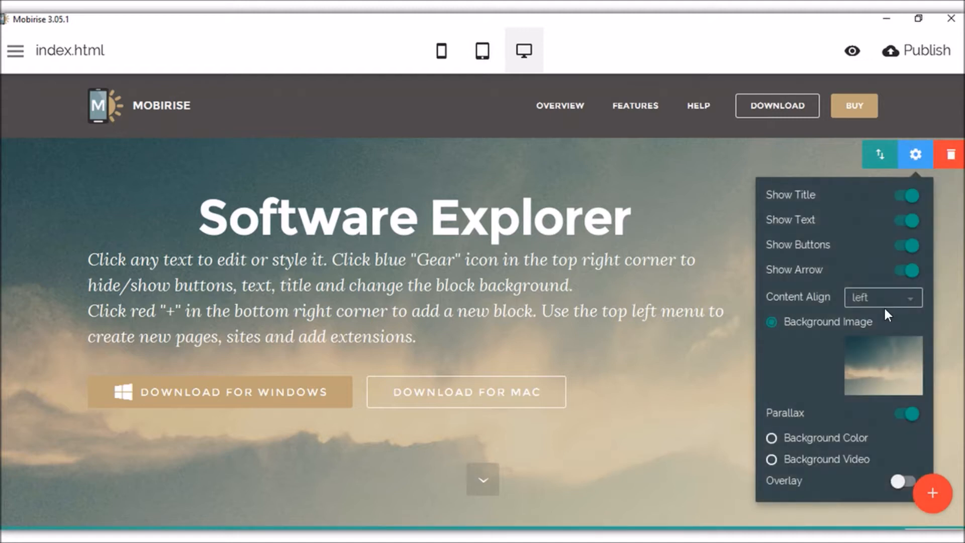
{"action": "left_click", "coordinate": [884, 300]}
{"action": "left_click", "coordinate": [878, 373]}
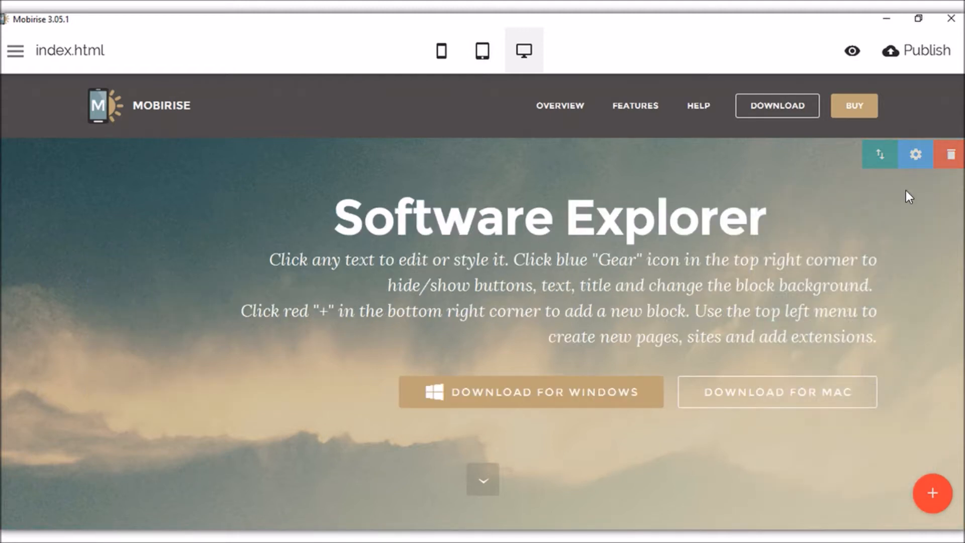
{"action": "left_click", "coordinate": [912, 156]}
{"action": "left_click", "coordinate": [875, 300]}
{"action": "left_click", "coordinate": [876, 348]}
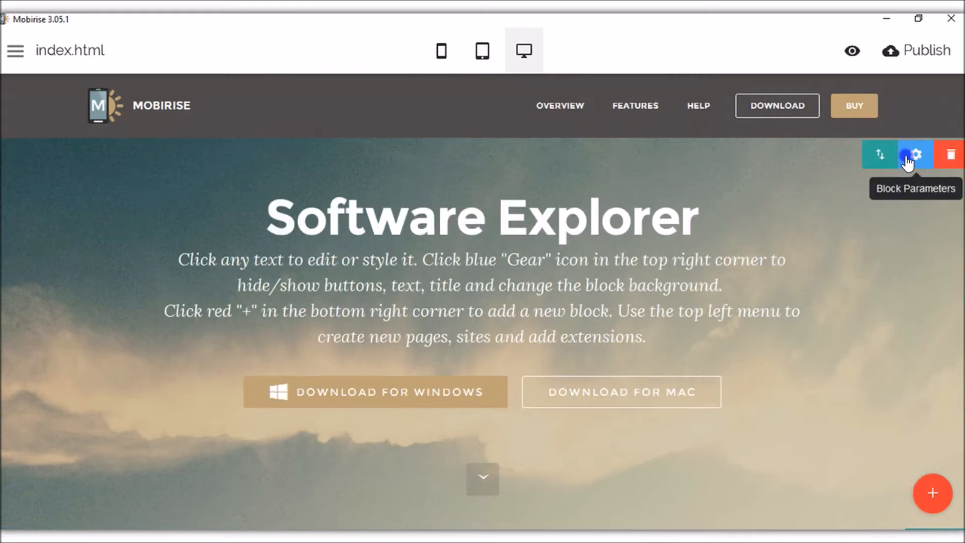
{"action": "left_click", "coordinate": [915, 153]}
{"action": "left_click", "coordinate": [880, 371]}
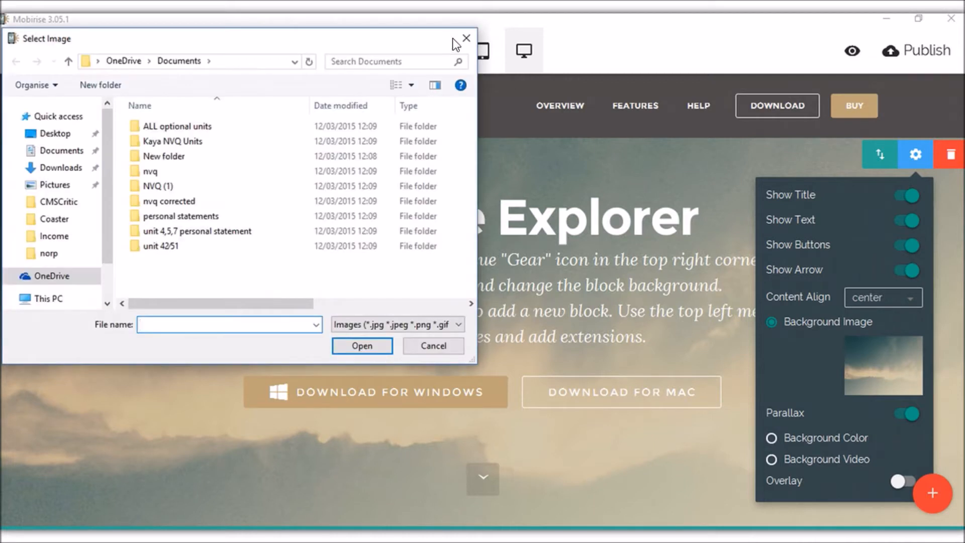
{"action": "left_click", "coordinate": [466, 38]}
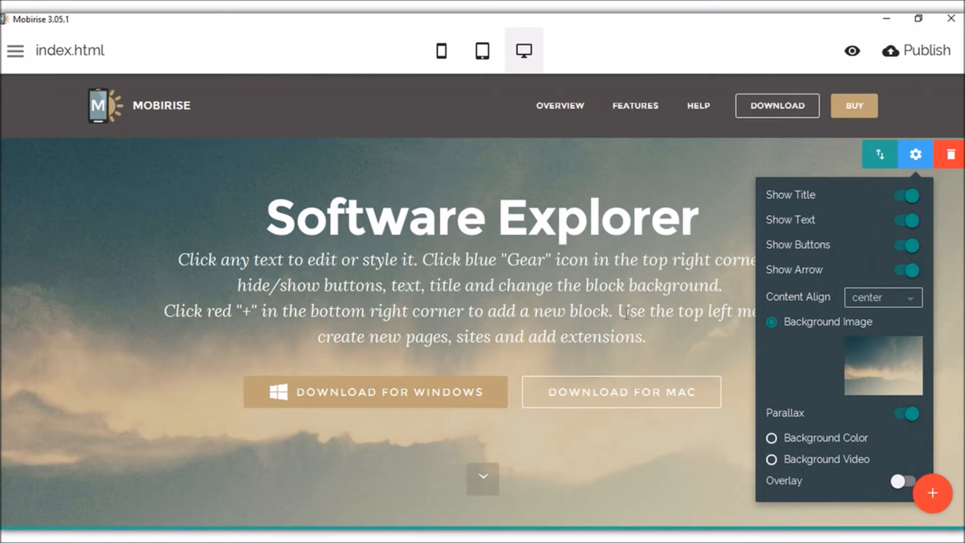
{"action": "left_click", "coordinate": [814, 440]}
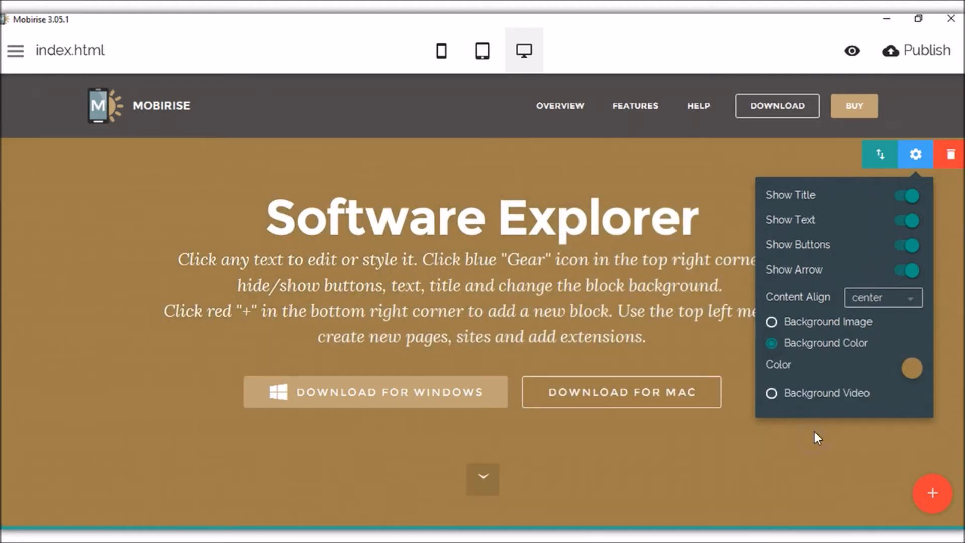
{"action": "left_click", "coordinate": [823, 329]}
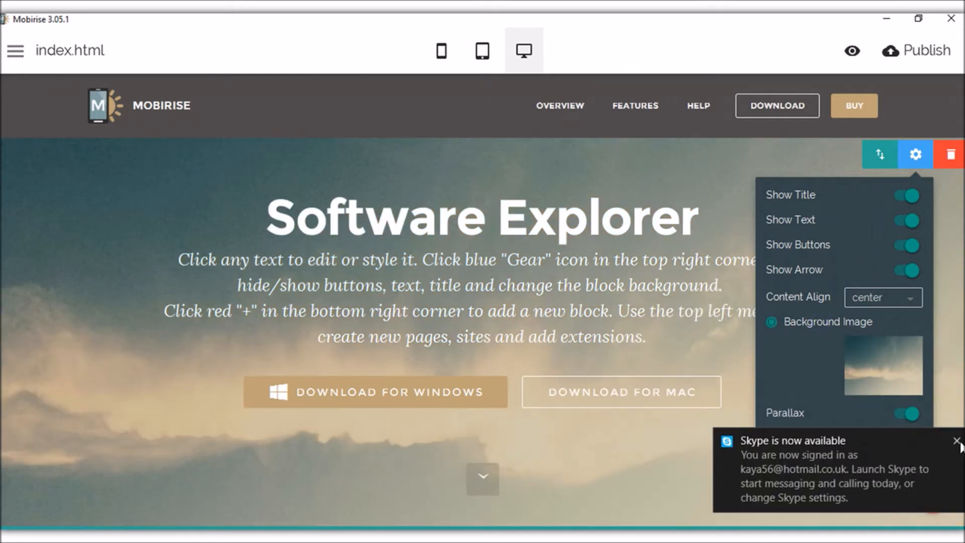
{"action": "left_click", "coordinate": [957, 441]}
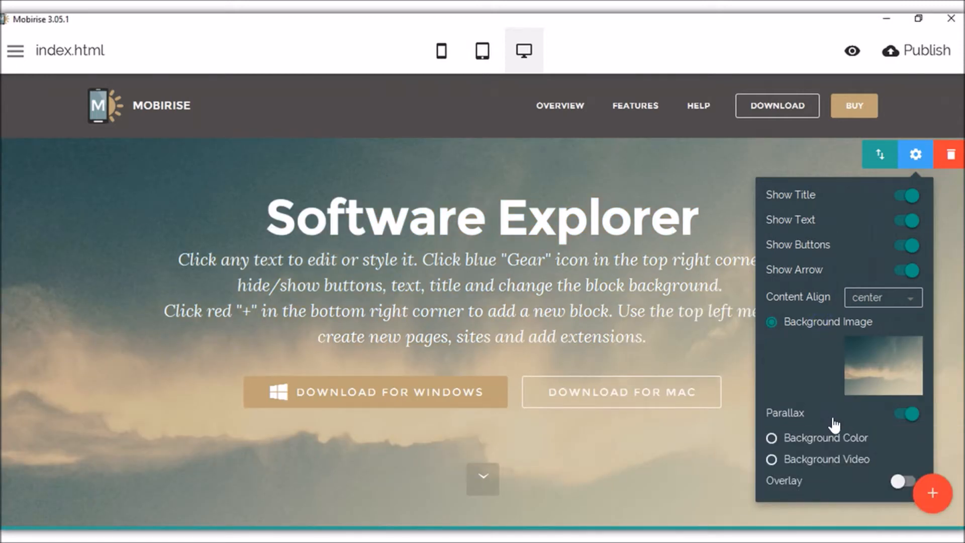
Turn on the hero overlay in black at 0.4 opacity, after trying white, grey-blue and salmon.
{"action": "left_click", "coordinate": [899, 482]}
{"action": "scroll", "coordinate": [899, 455], "scroll_direction": "down", "scroll_amount": 2}
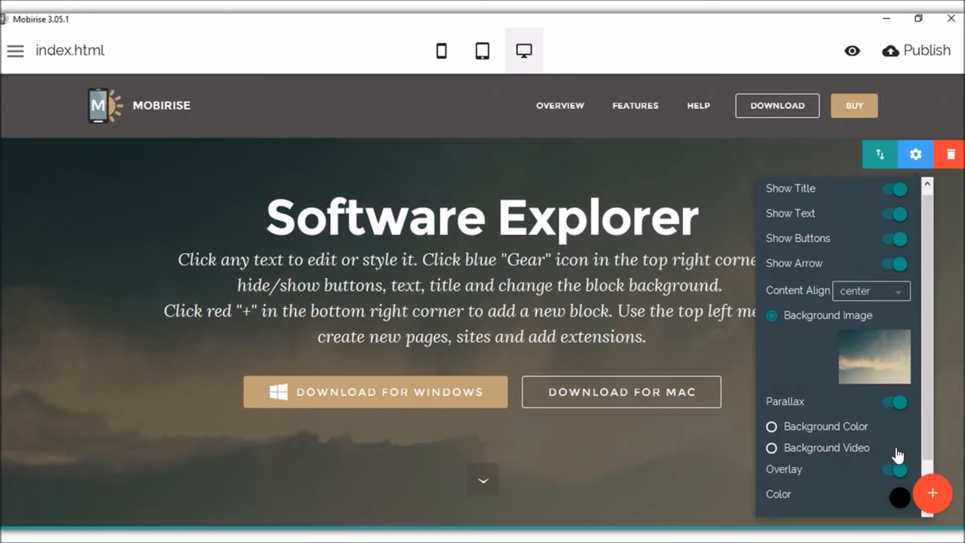
{"action": "left_click", "coordinate": [897, 449]}
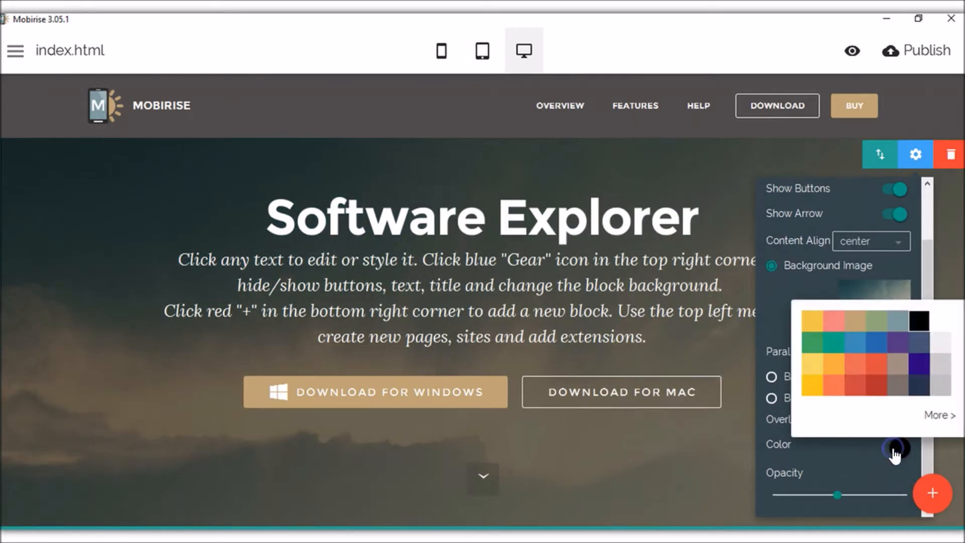
{"action": "left_click", "coordinate": [938, 322]}
{"action": "left_click", "coordinate": [890, 329]}
{"action": "left_click", "coordinate": [829, 329]}
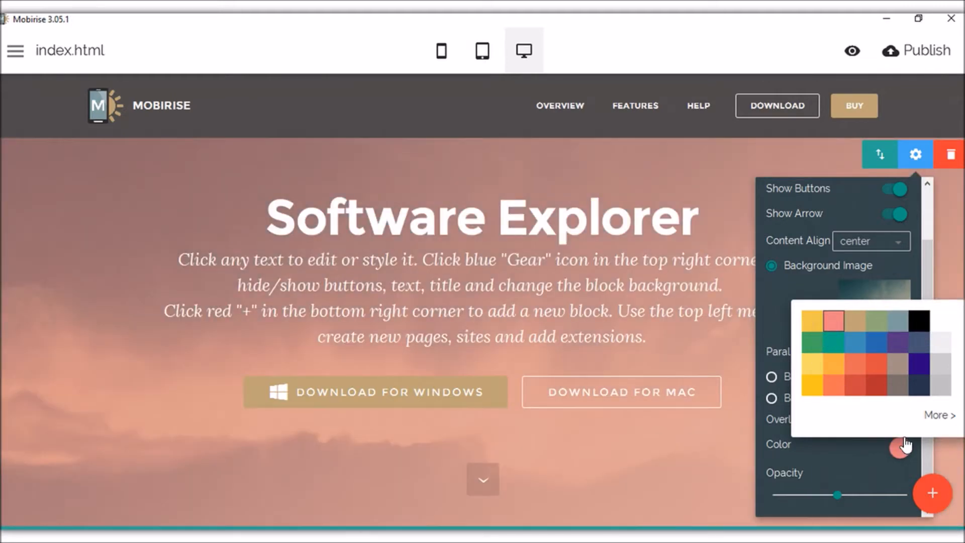
{"action": "left_click", "coordinate": [919, 322]}
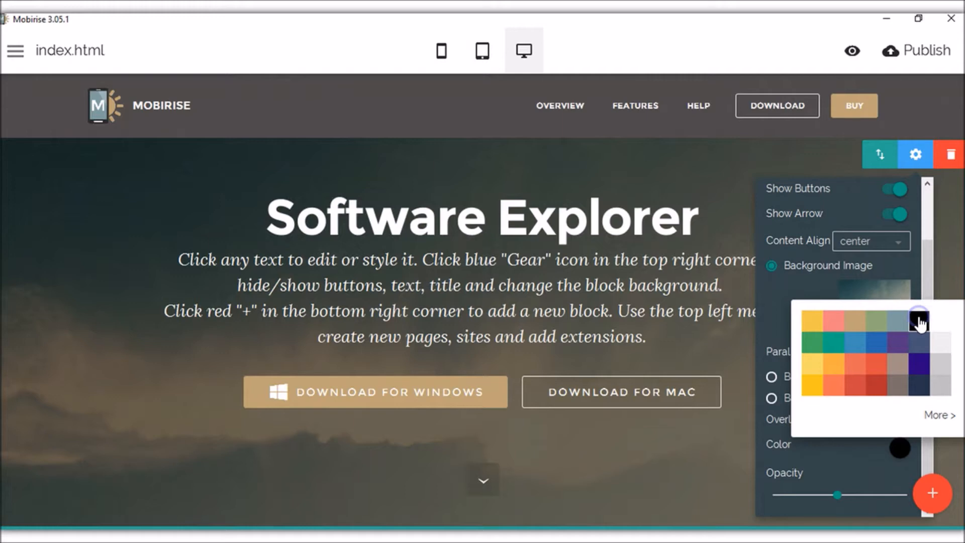
{"action": "left_click", "coordinate": [863, 460]}
{"action": "left_click_drag", "start_coordinate": [838, 493], "coordinate": [812, 496]}
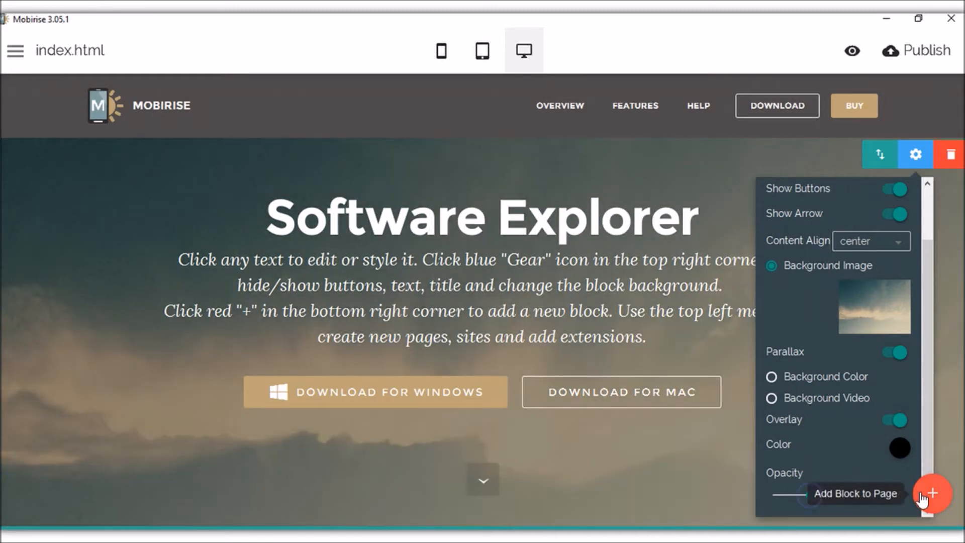
{"action": "left_click", "coordinate": [720, 457]}
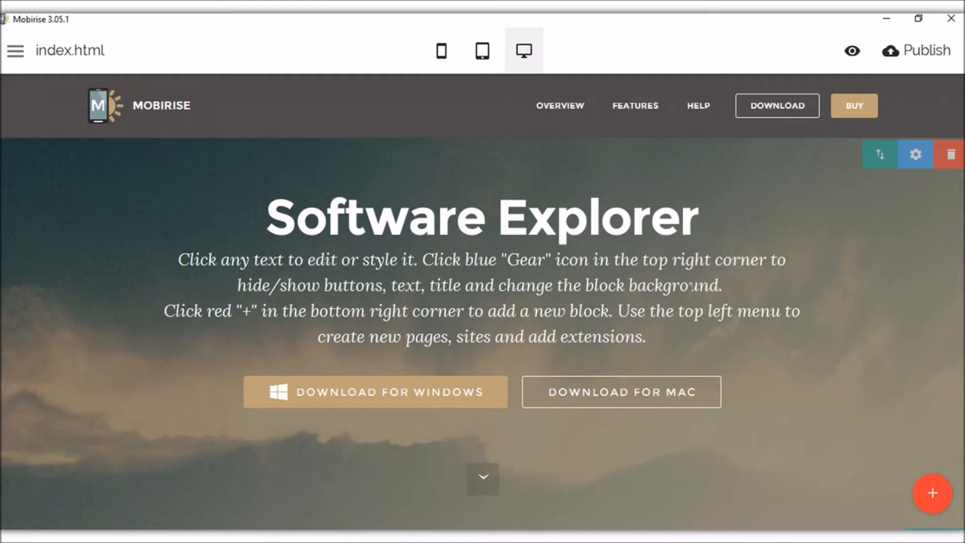
{"action": "left_click", "coordinate": [927, 493]}
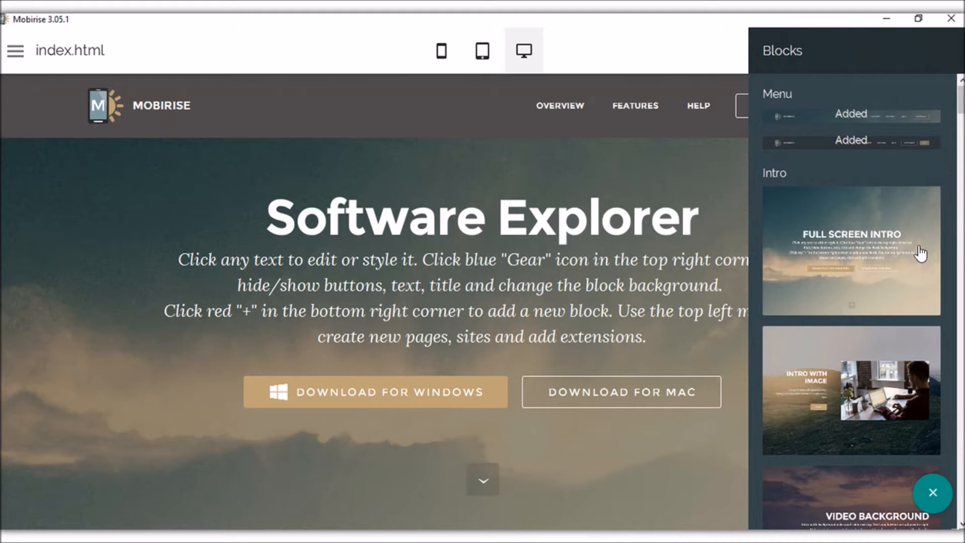
Drag the eight-image photo gallery block below the Software Explorer hero and close the Blocks library.
{"action": "scroll", "coordinate": [921, 254], "scroll_direction": "down", "scroll_amount": 15}
{"action": "scroll", "coordinate": [921, 254], "scroll_direction": "down", "scroll_amount": 5}
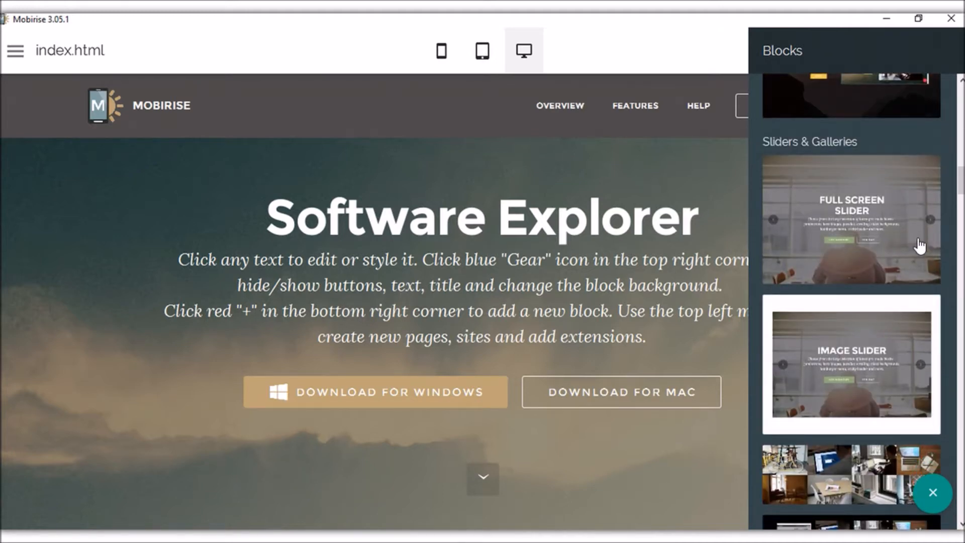
{"action": "scroll", "coordinate": [920, 246], "scroll_direction": "down", "scroll_amount": 5}
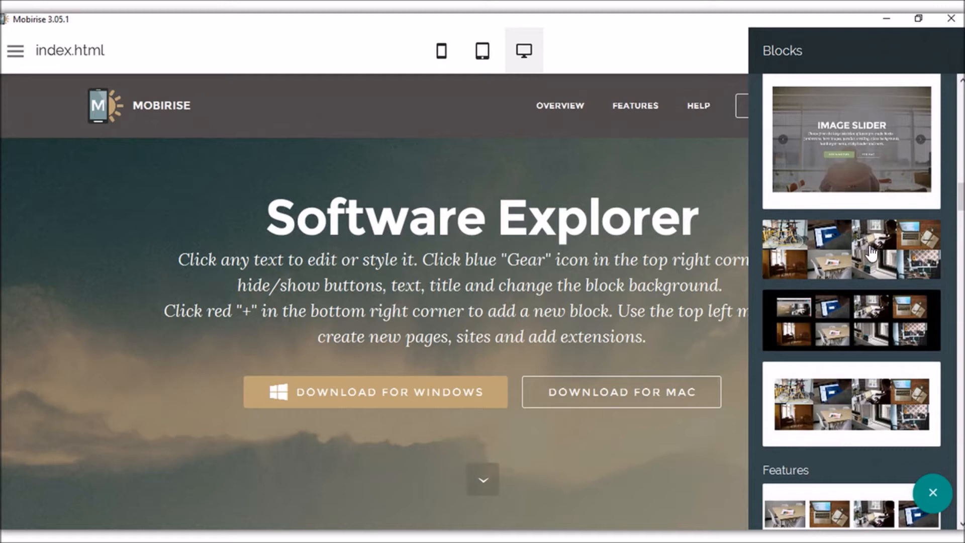
{"action": "left_click", "coordinate": [870, 254]}
{"action": "left_click_drag", "start_coordinate": [870, 255], "coordinate": [513, 514]}
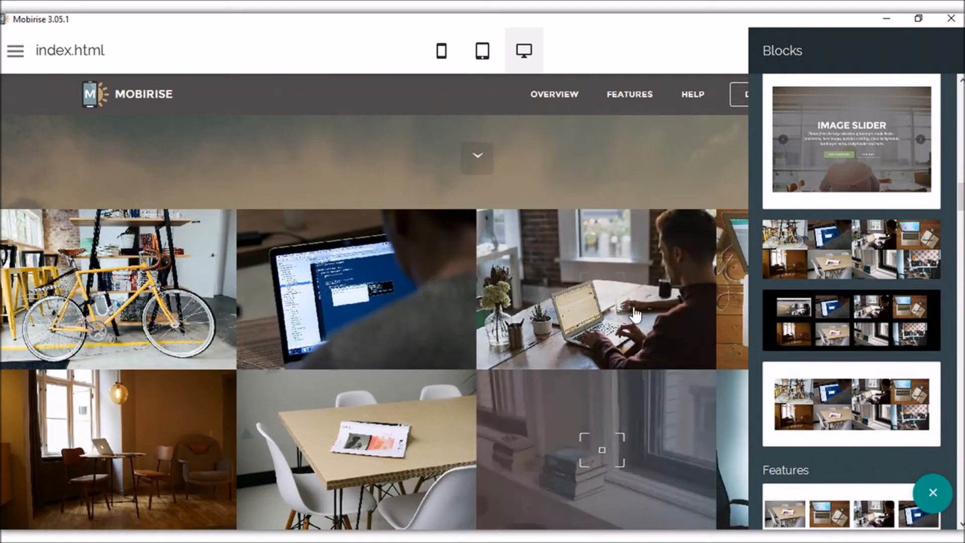
{"action": "left_click", "coordinate": [709, 183]}
{"action": "scroll", "coordinate": [337, 257], "scroll_direction": "up", "scroll_amount": 1}
{"action": "scroll", "coordinate": [338, 263], "scroll_direction": "up", "scroll_amount": 1}
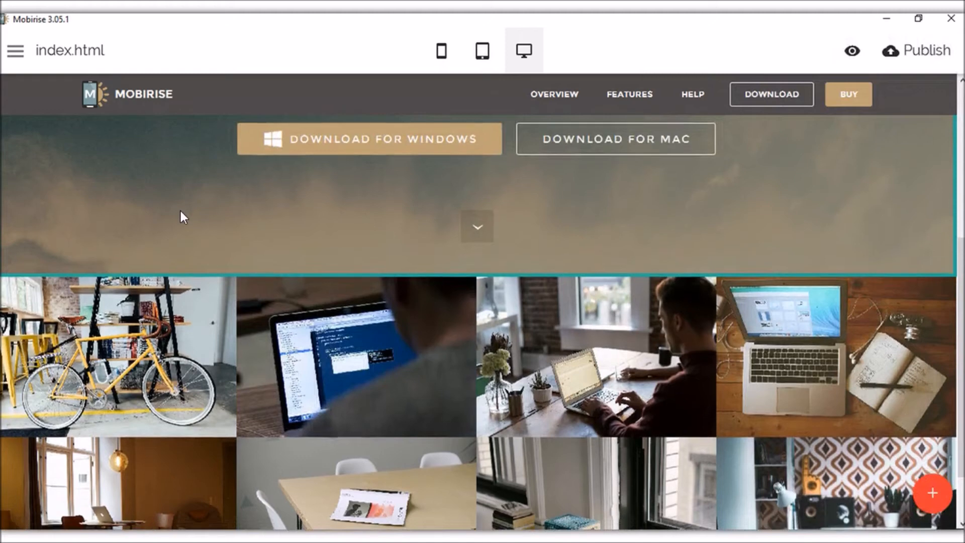
{"action": "scroll", "coordinate": [390, 280], "scroll_direction": "down", "scroll_amount": 2}
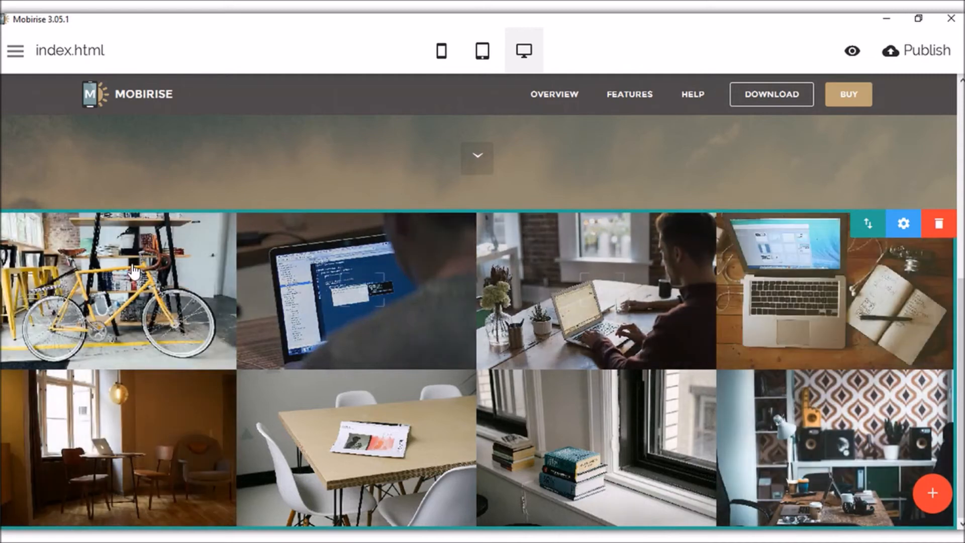
Try image gaps and narrower width in the gallery settings, keeping it full width.
{"action": "left_click", "coordinate": [904, 223]}
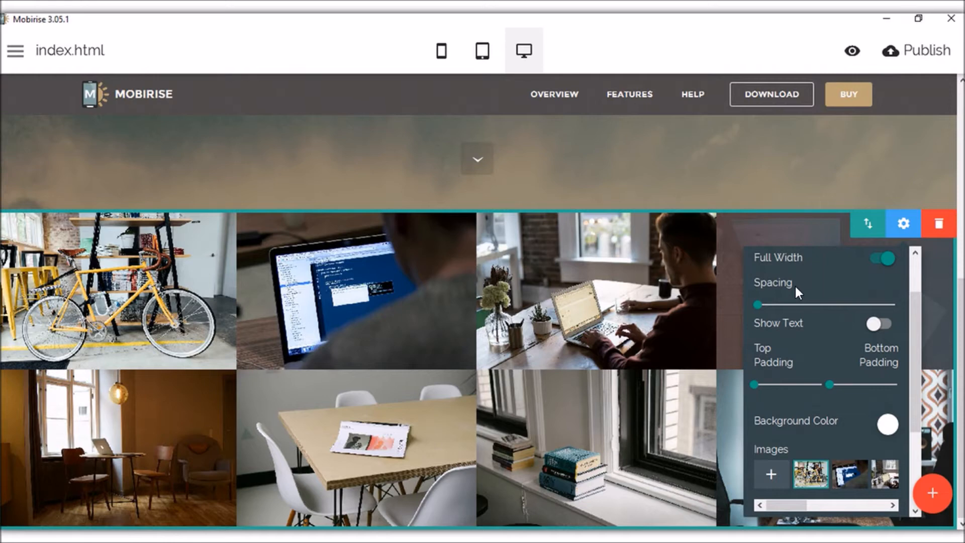
{"action": "mouse_move", "coordinate": [759, 302]}
{"action": "left_mouse_down"}
{"action": "mouse_move", "coordinate": [825, 302]}
{"action": "mouse_move", "coordinate": [768, 305]}
{"action": "left_mouse_up"}
{"action": "left_click", "coordinate": [885, 258]}
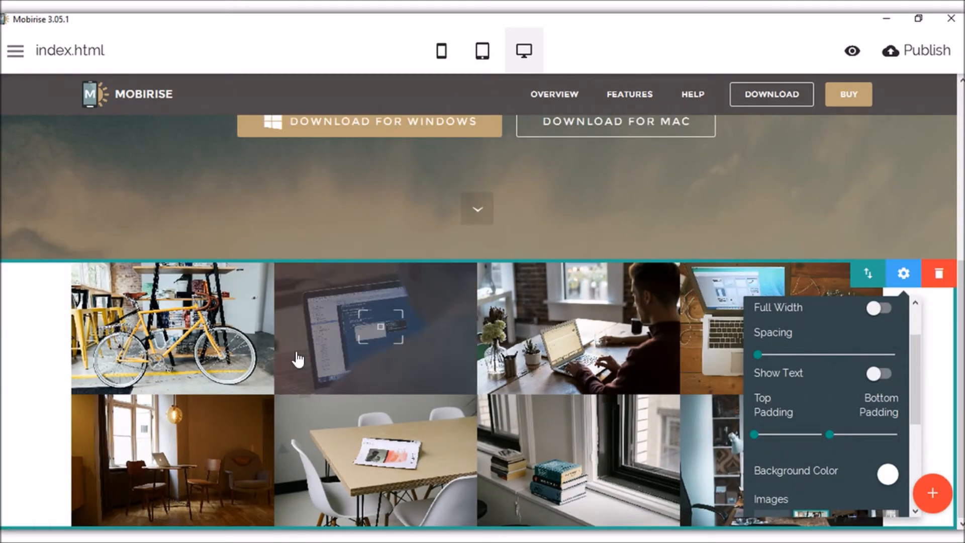
{"action": "left_click", "coordinate": [876, 309]}
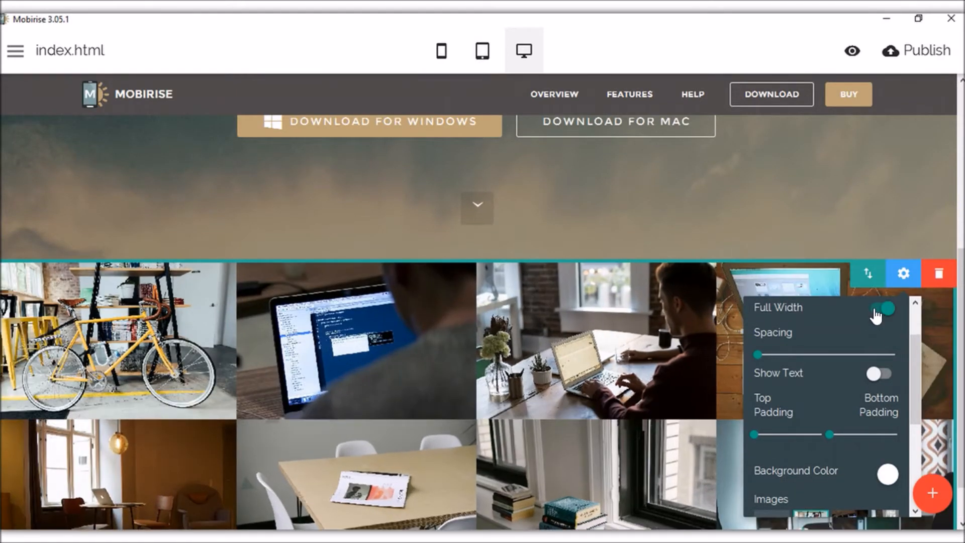
{"action": "scroll", "coordinate": [879, 375], "scroll_direction": "down", "scroll_amount": 3}
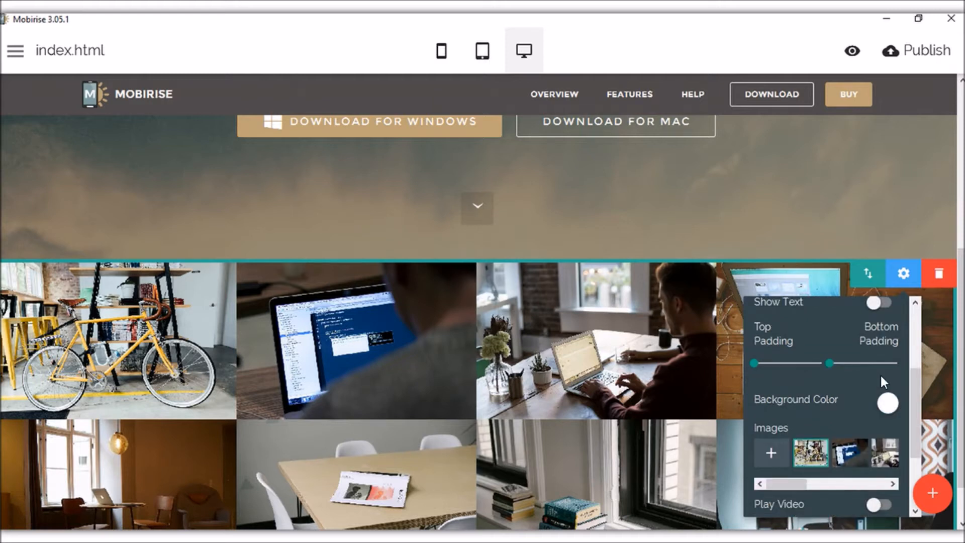
{"action": "scroll", "coordinate": [882, 377], "scroll_direction": "up", "scroll_amount": 5}
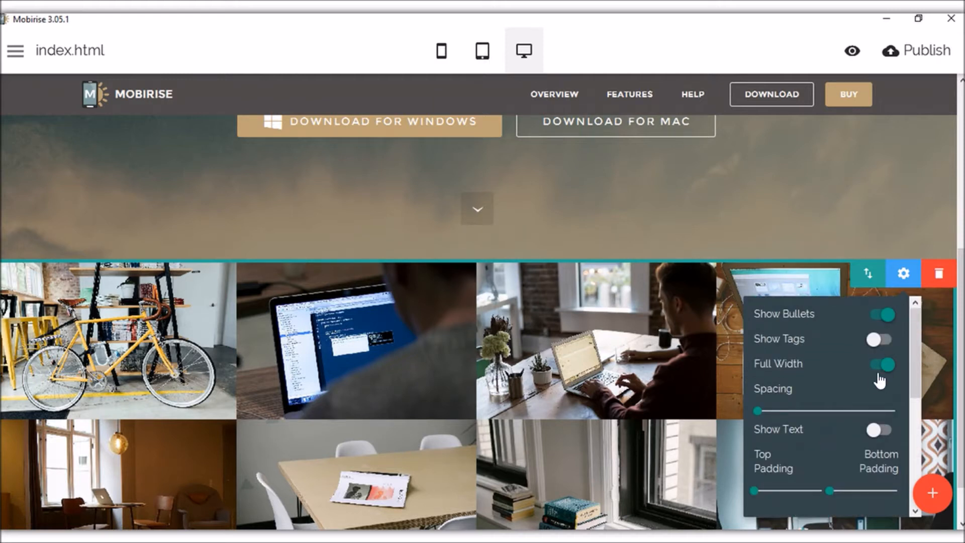
Show captions on the gallery photos and edit the second caption to 'Type caption'.
{"action": "left_click", "coordinate": [888, 434]}
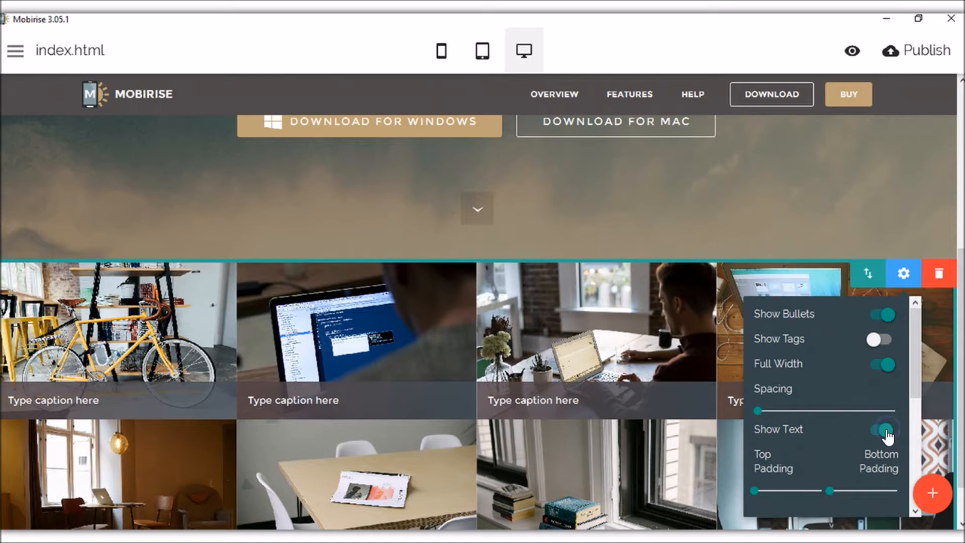
{"action": "left_click", "coordinate": [340, 401]}
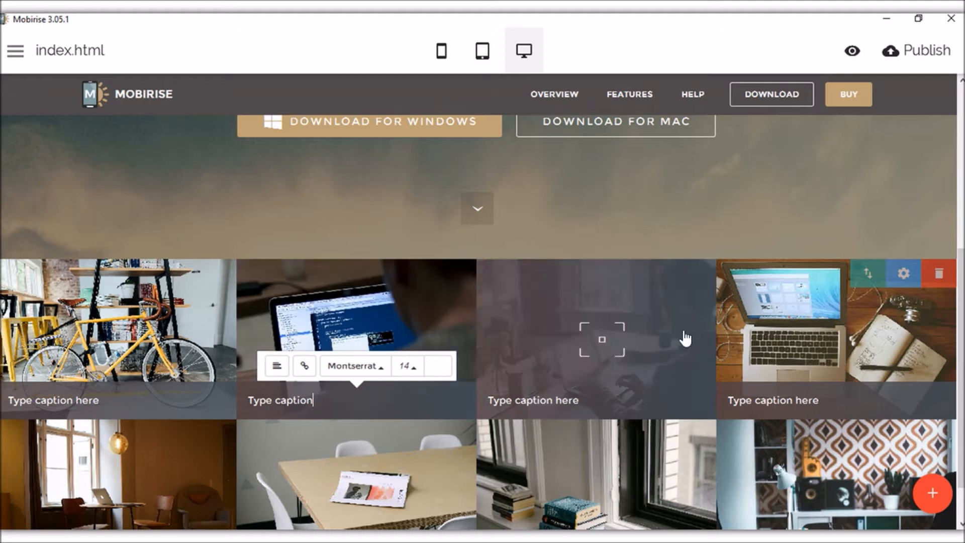
{"action": "left_click", "coordinate": [904, 273]}
{"action": "scroll", "coordinate": [849, 372], "scroll_direction": "down", "scroll_amount": 3}
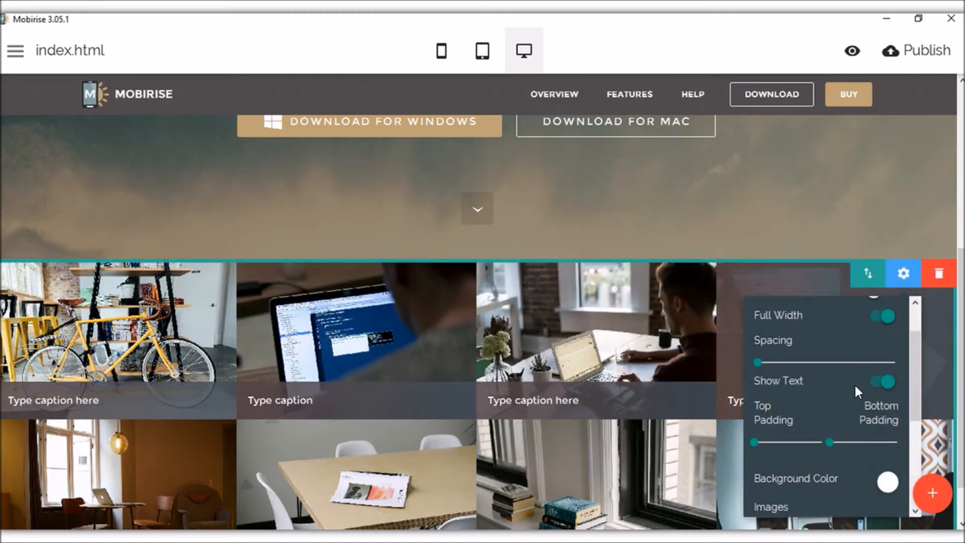
Leave gallery top padding at 0 and browse image thumbnails without replacing any file.
{"action": "left_click_drag", "start_coordinate": [774, 422], "coordinate": [750, 418]}
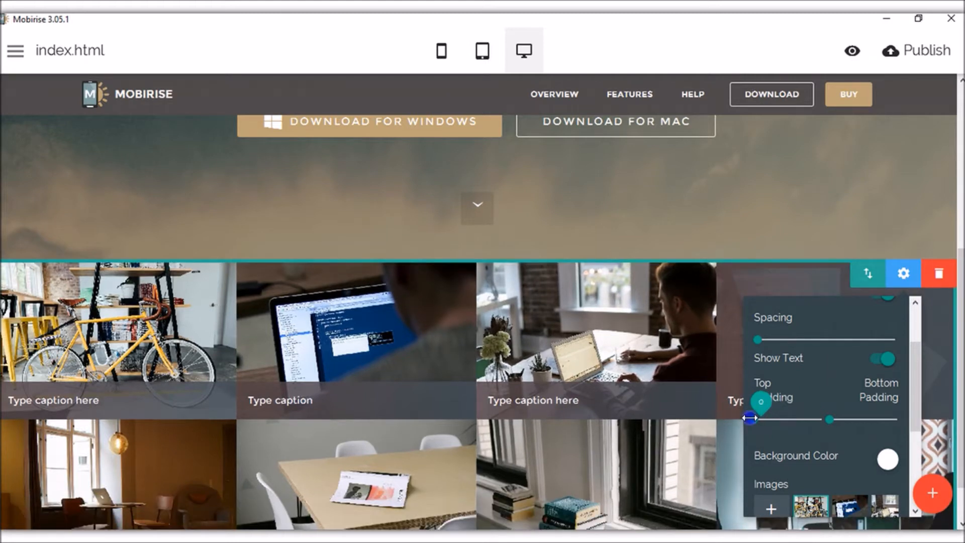
{"action": "scroll", "coordinate": [846, 388], "scroll_direction": "down", "scroll_amount": 5}
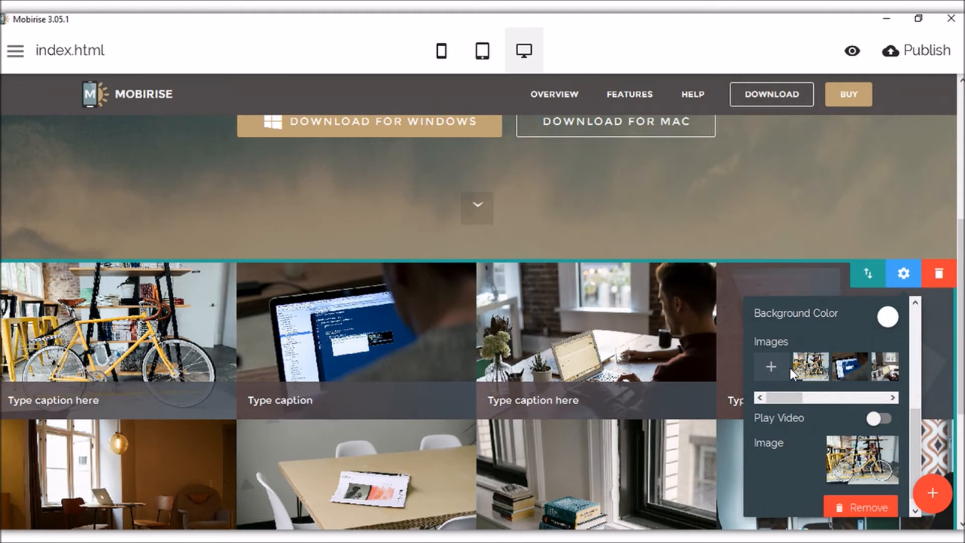
{"action": "left_click_drag", "start_coordinate": [787, 395], "coordinate": [879, 394]}
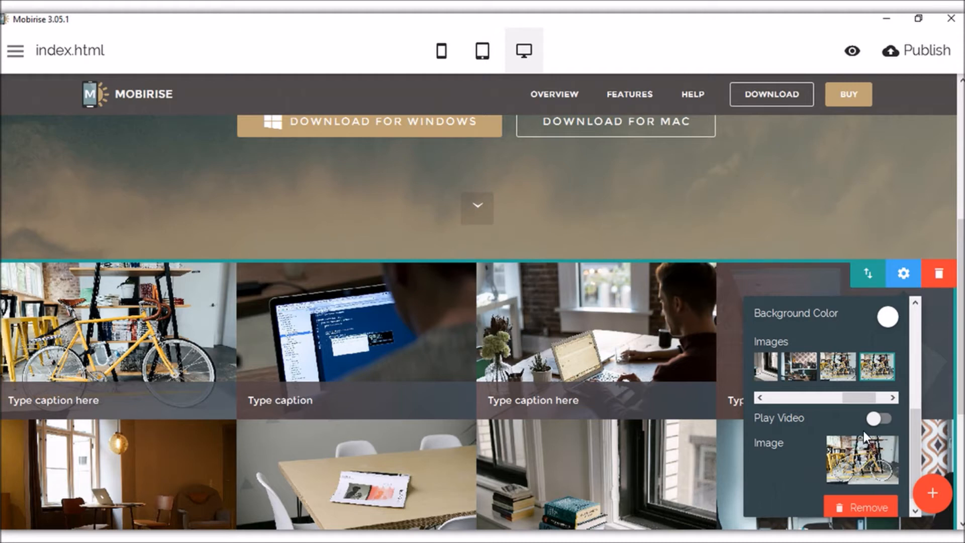
{"action": "left_click", "coordinate": [808, 378]}
{"action": "left_click", "coordinate": [864, 372]}
{"action": "left_click", "coordinate": [863, 455]}
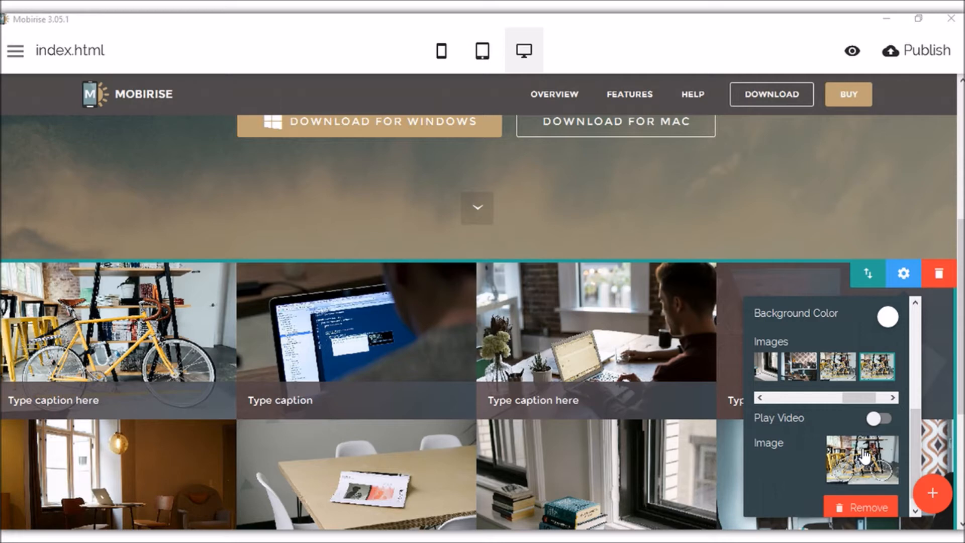
{"action": "left_click", "coordinate": [466, 38]}
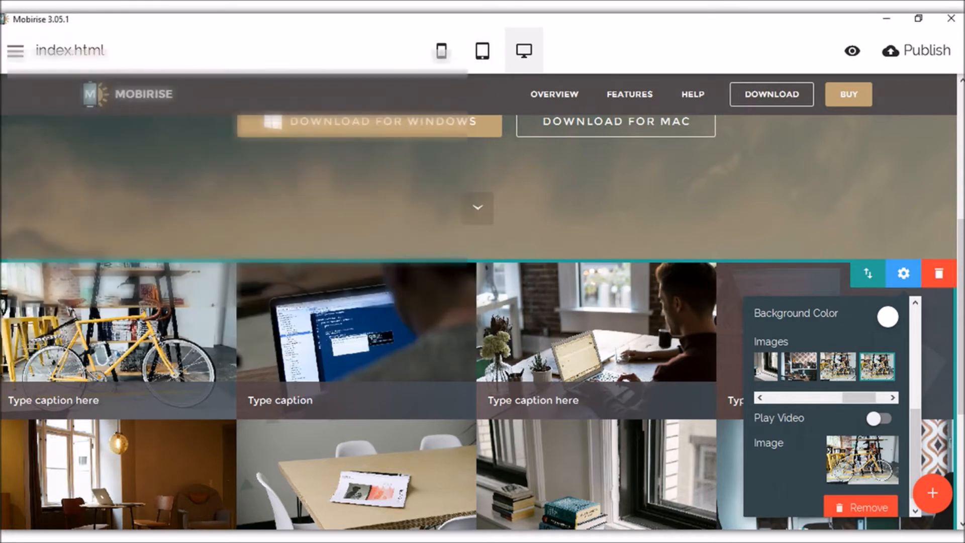
Turn Play Video on for a gallery item, then off again, and browse more thumbnails.
{"action": "left_click", "coordinate": [875, 420]}
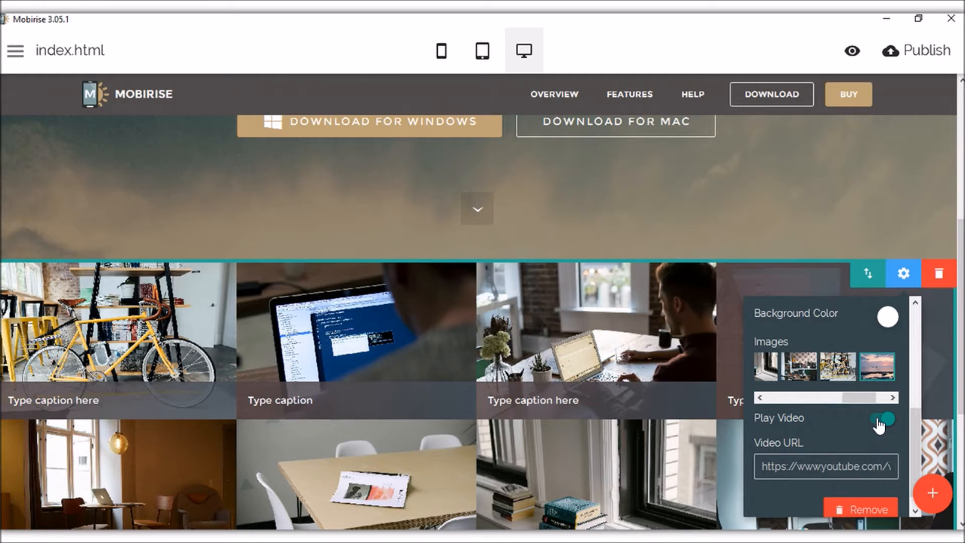
{"action": "left_click_drag", "start_coordinate": [769, 466], "coordinate": [803, 465]}
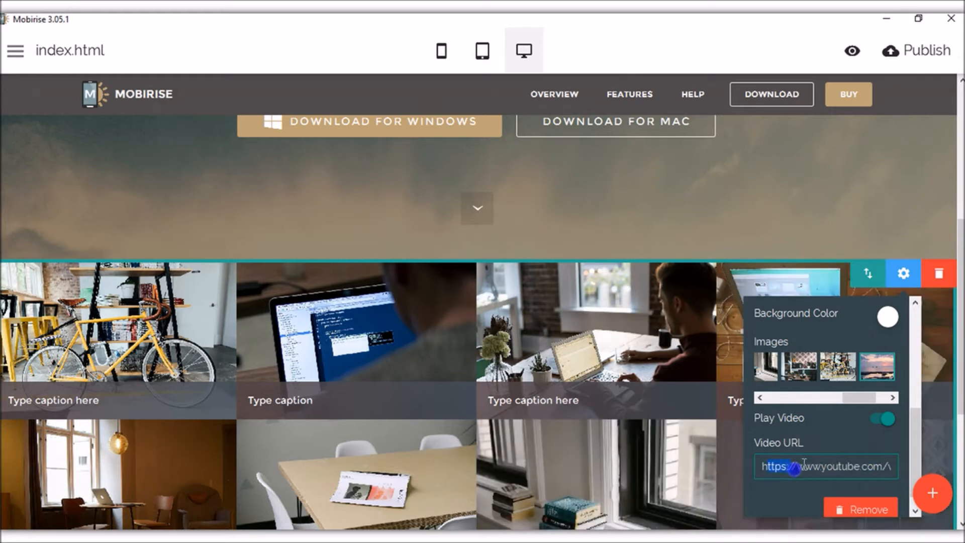
{"action": "left_click", "coordinate": [887, 420]}
{"action": "left_click", "coordinate": [889, 423]}
{"action": "scroll", "coordinate": [870, 421], "scroll_direction": "down", "scroll_amount": 1}
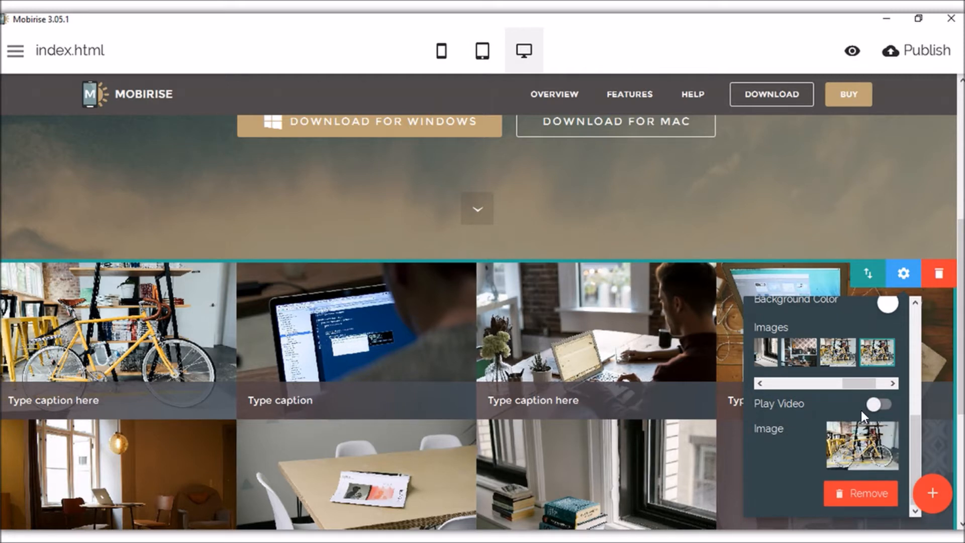
{"action": "left_click", "coordinate": [825, 357]}
{"action": "left_click", "coordinate": [813, 358]}
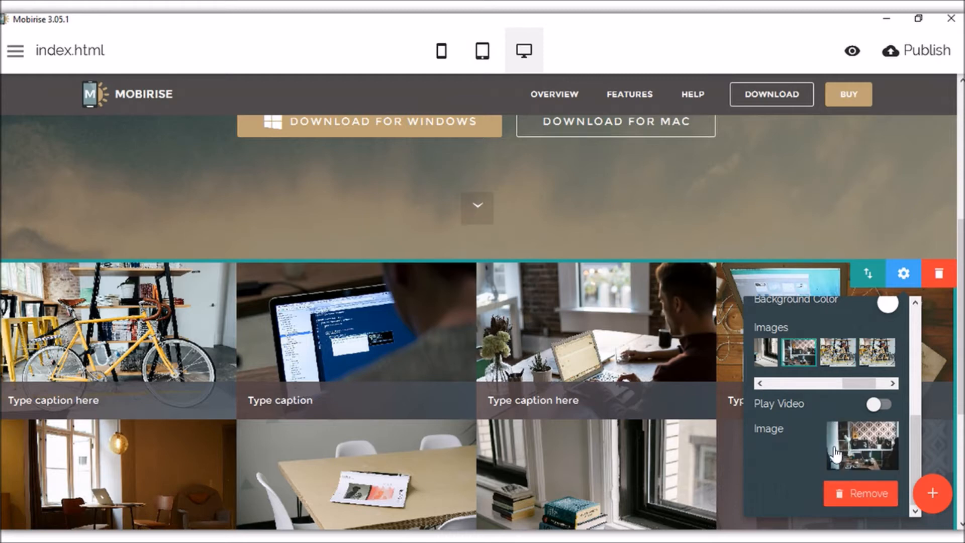
{"action": "scroll", "coordinate": [868, 350], "scroll_direction": "down", "scroll_amount": 1}
{"action": "scroll", "coordinate": [869, 350], "scroll_direction": "down", "scroll_amount": 3}
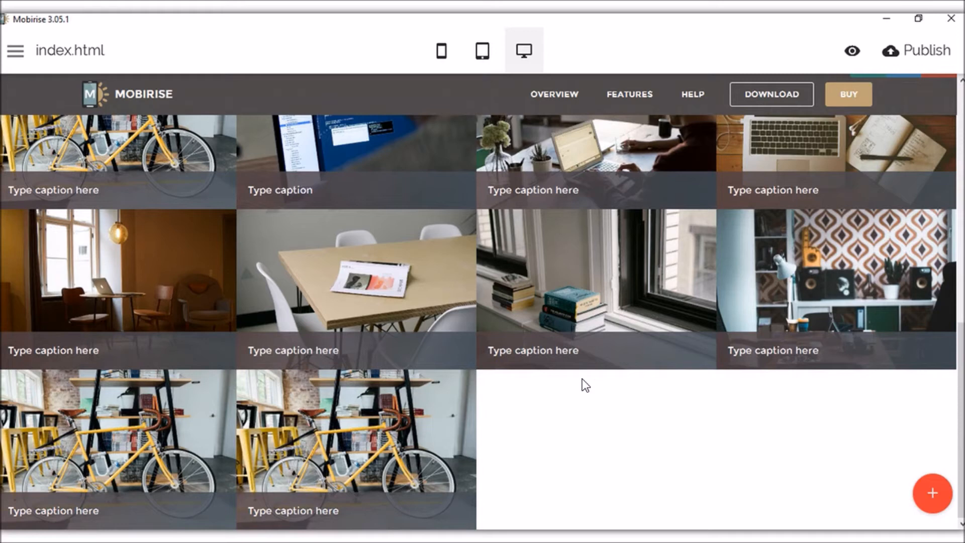
Add the four-column icon features block (Bootstrap 4, Responsive, Web Fonts, Unlimited Sites) below the gallery.
{"action": "scroll", "coordinate": [647, 387], "scroll_direction": "up", "scroll_amount": 4}
{"action": "left_click", "coordinate": [932, 493]}
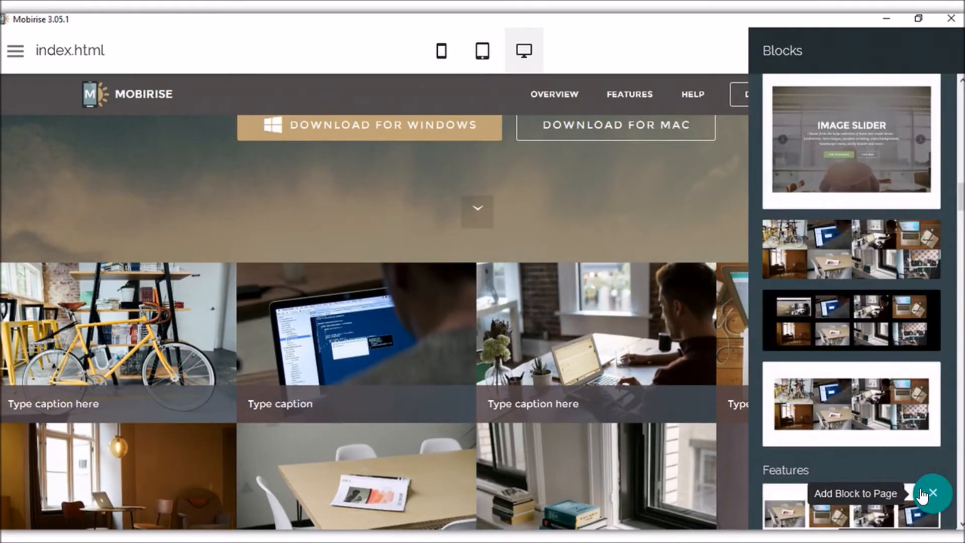
{"action": "scroll", "coordinate": [931, 302], "scroll_direction": "down", "scroll_amount": 4}
{"action": "scroll", "coordinate": [860, 350], "scroll_direction": "up", "scroll_amount": 3}
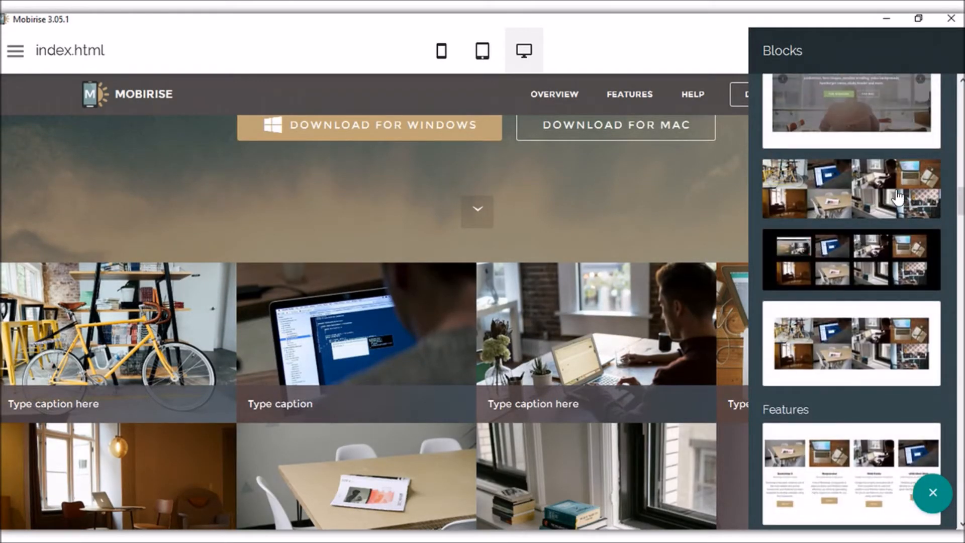
{"action": "scroll", "coordinate": [871, 340], "scroll_direction": "down", "scroll_amount": 5}
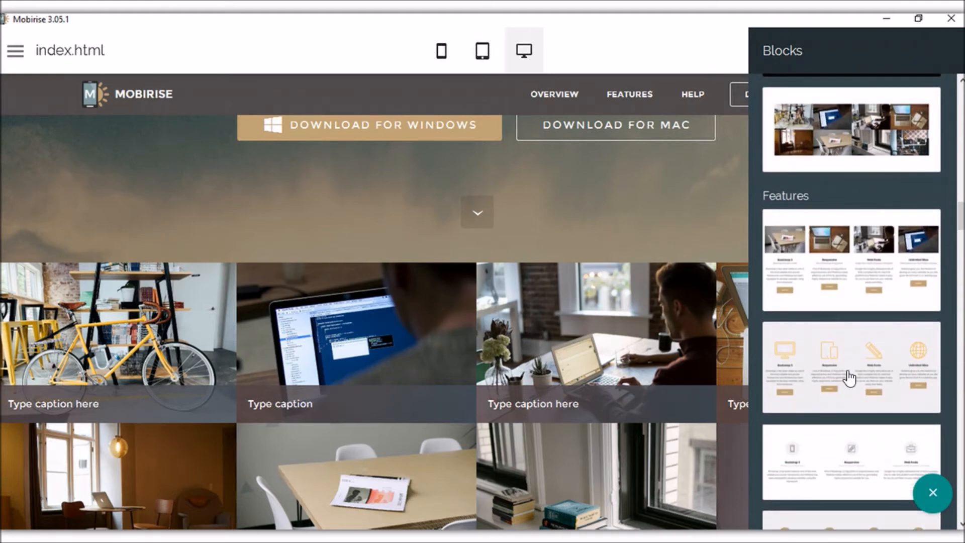
{"action": "left_click", "coordinate": [848, 373]}
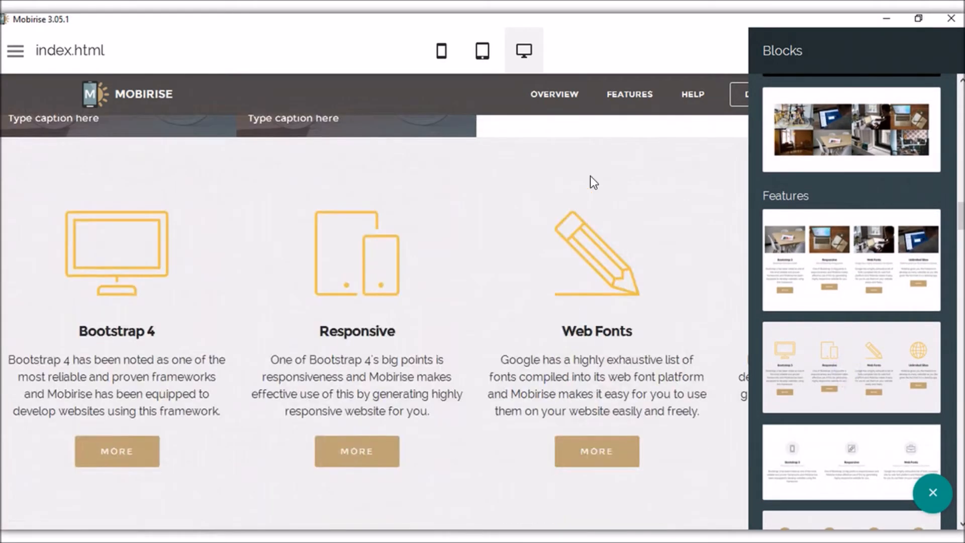
{"action": "left_click", "coordinate": [590, 176]}
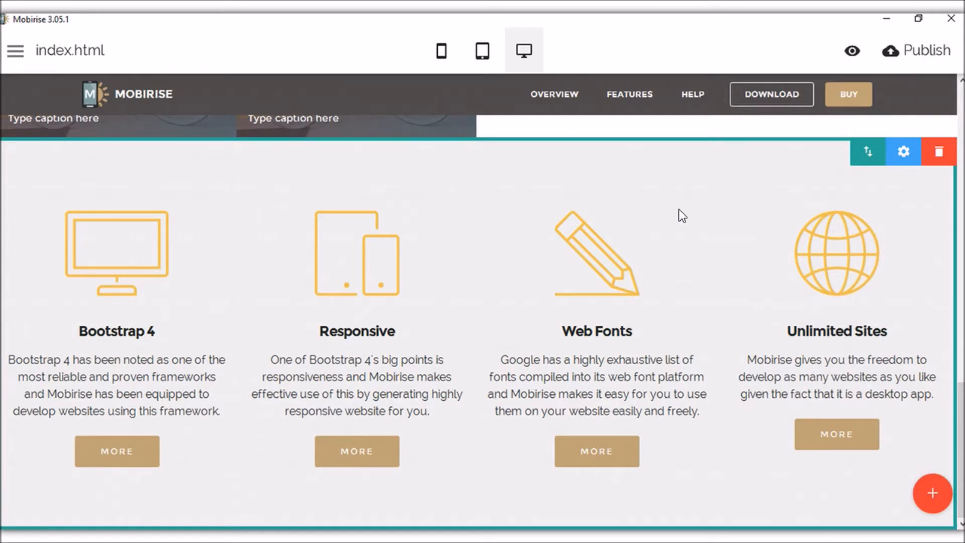
Explore the Web Fonts icon's size (119) and link options, keeping automatic size and no link.
{"action": "left_click", "coordinate": [583, 246]}
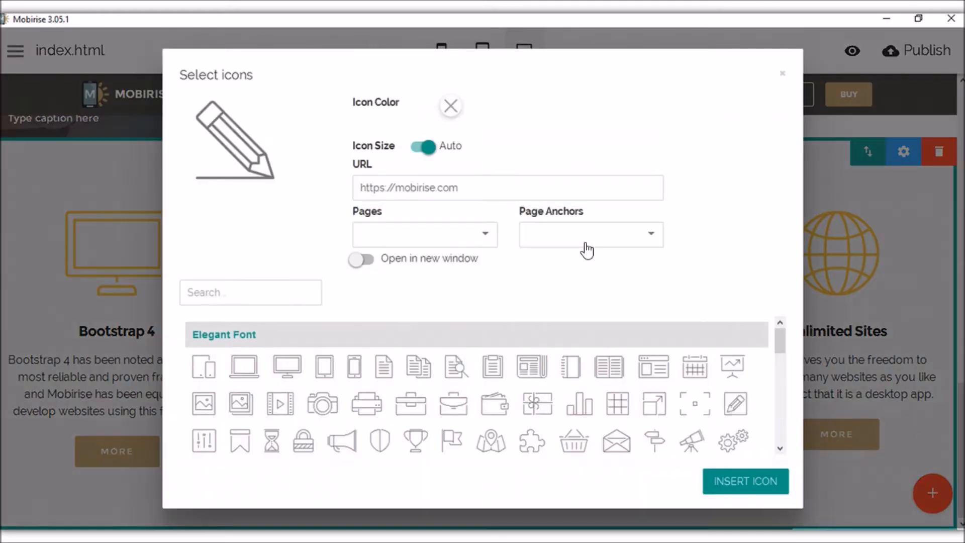
{"action": "left_click", "coordinate": [424, 147]}
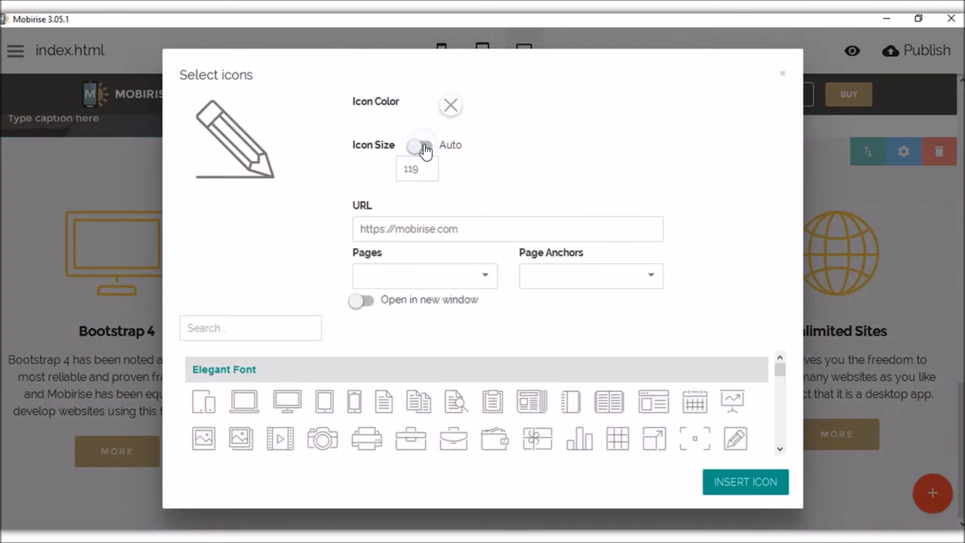
{"action": "left_click", "coordinate": [421, 147]}
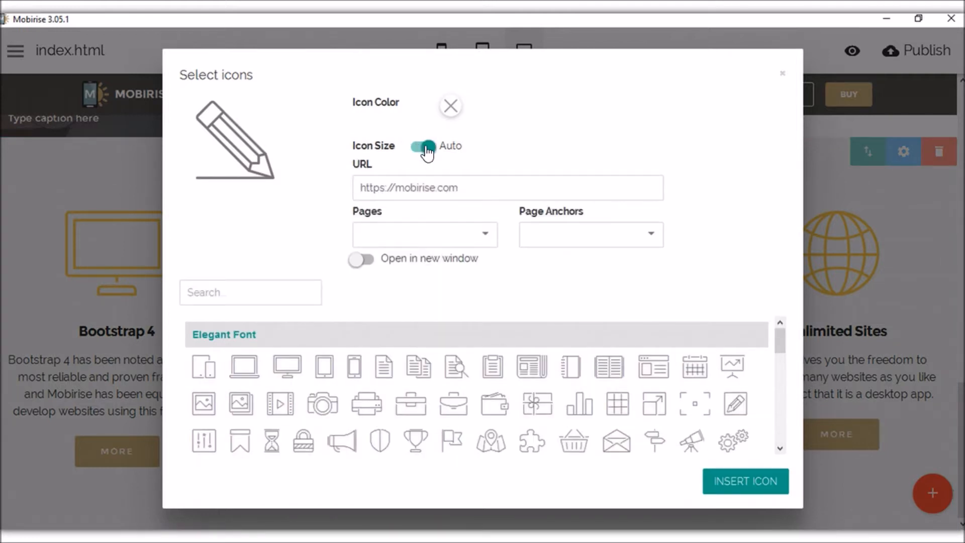
{"action": "left_click", "coordinate": [426, 148]}
{"action": "left_click", "coordinate": [429, 166]}
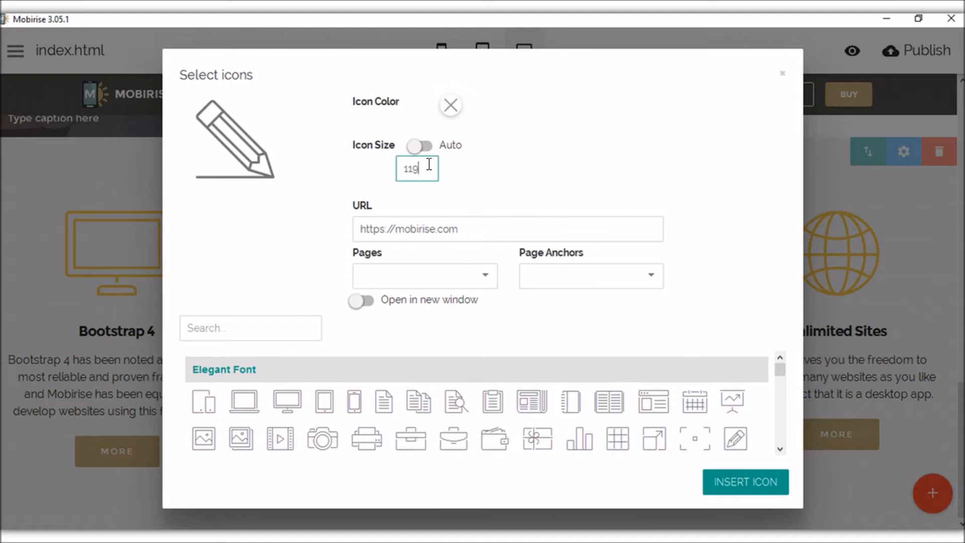
{"action": "left_click", "coordinate": [421, 149]}
{"action": "left_click", "coordinate": [480, 186]}
{"action": "left_click", "coordinate": [470, 246]}
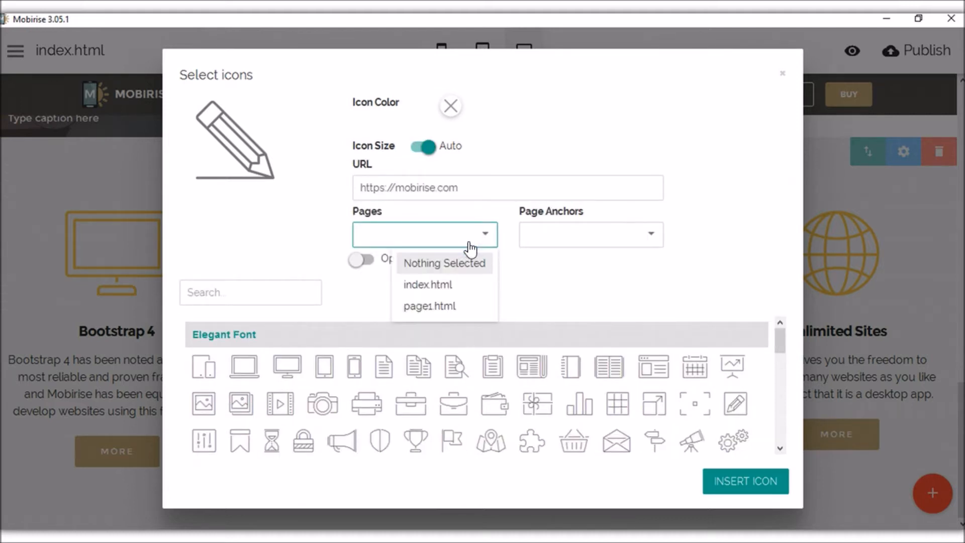
{"action": "left_click", "coordinate": [470, 246]}
{"action": "left_click", "coordinate": [619, 244]}
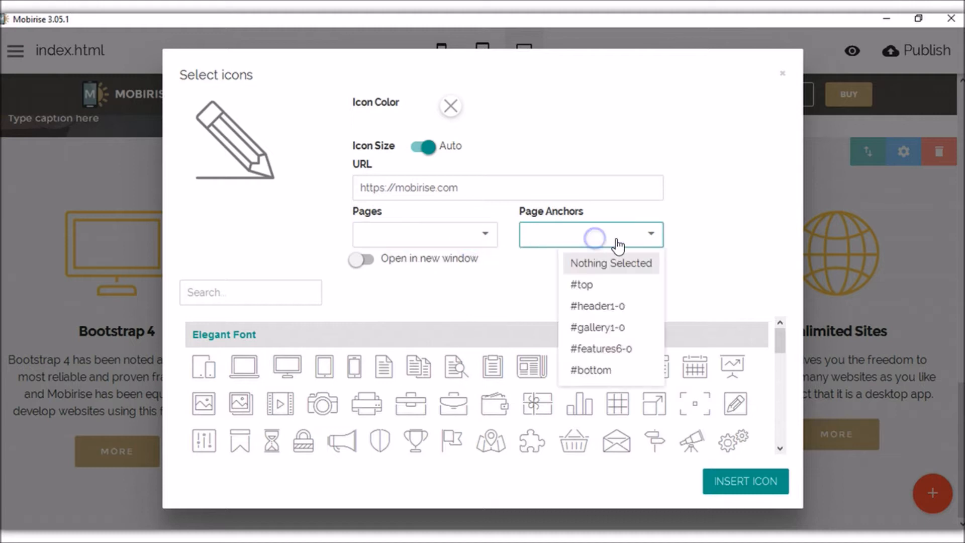
{"action": "left_click", "coordinate": [623, 239]}
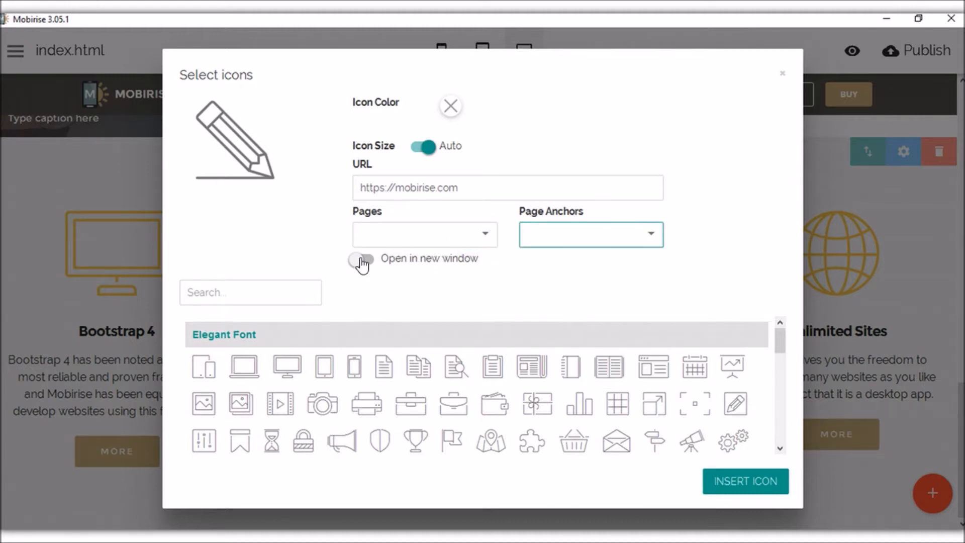
Replace the Web Fonts pencil icon with the bicycle icon.
{"action": "scroll", "coordinate": [553, 432], "scroll_direction": "down", "scroll_amount": 5}
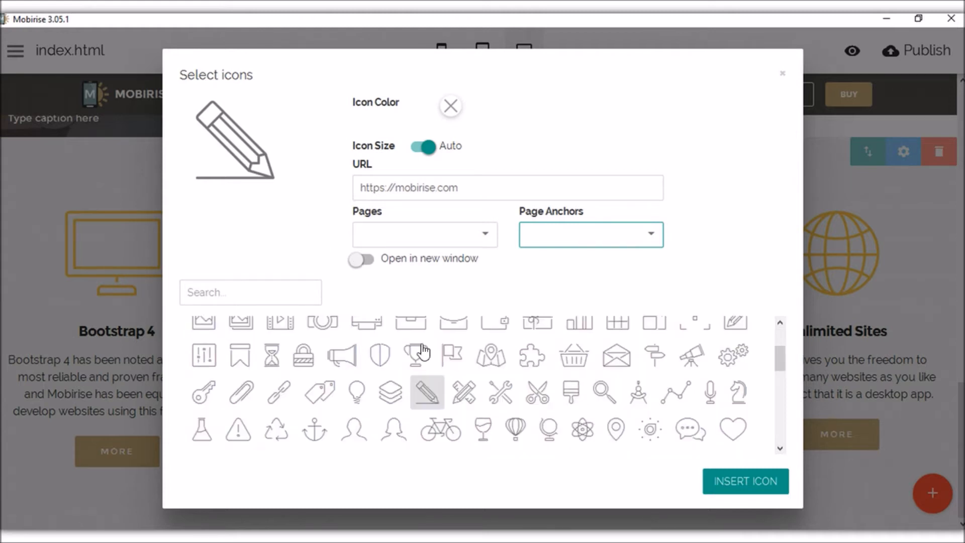
{"action": "scroll", "coordinate": [480, 385], "scroll_direction": "down", "scroll_amount": 2}
{"action": "scroll", "coordinate": [518, 405], "scroll_direction": "up", "scroll_amount": 1}
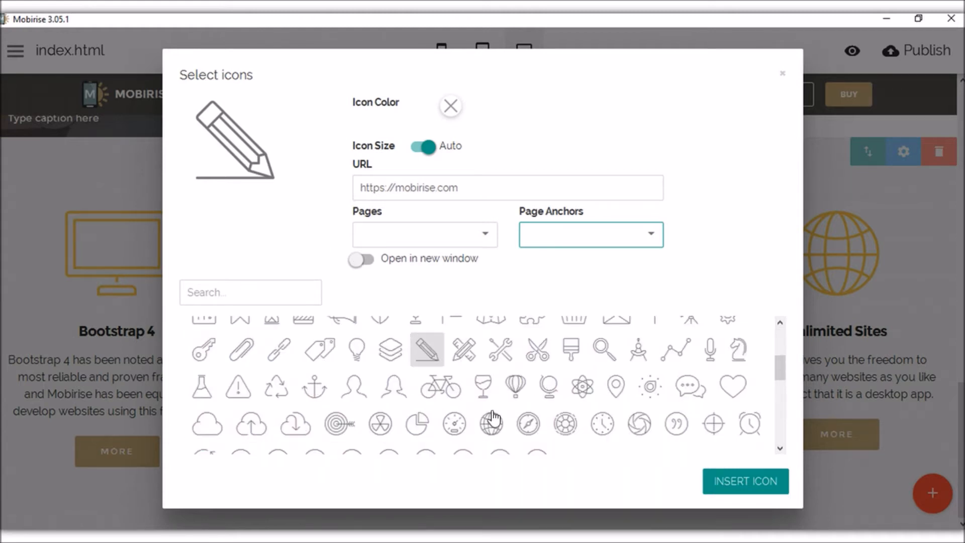
{"action": "left_click", "coordinate": [440, 386]}
{"action": "scroll", "coordinate": [547, 391], "scroll_direction": "up", "scroll_amount": 5}
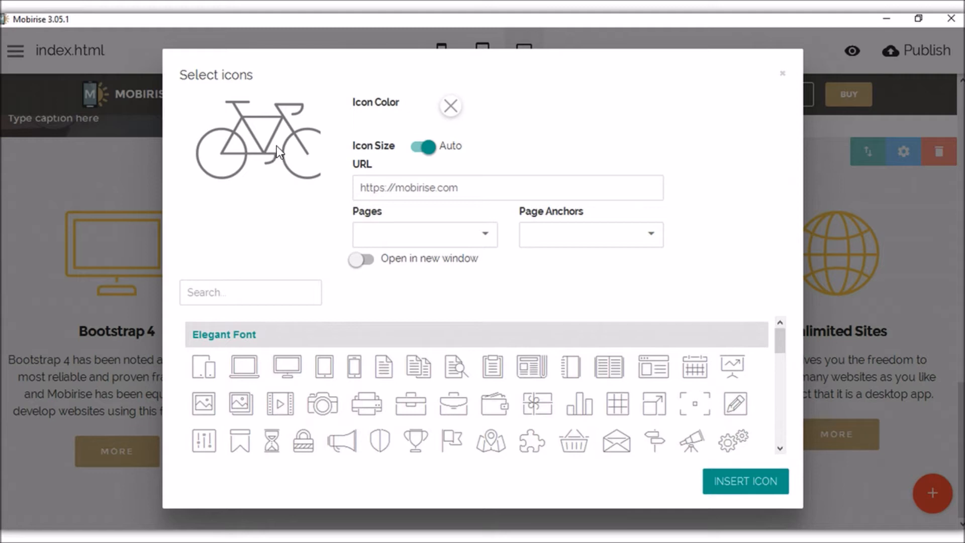
{"action": "left_click", "coordinate": [726, 476]}
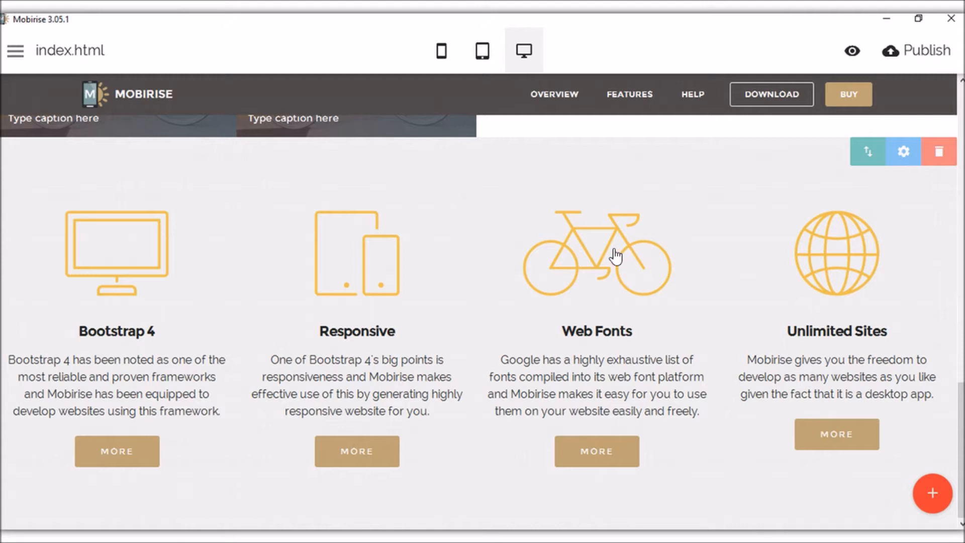
Check the Web Fonts title, description and MORE button without changing them.
{"action": "left_click", "coordinate": [613, 329]}
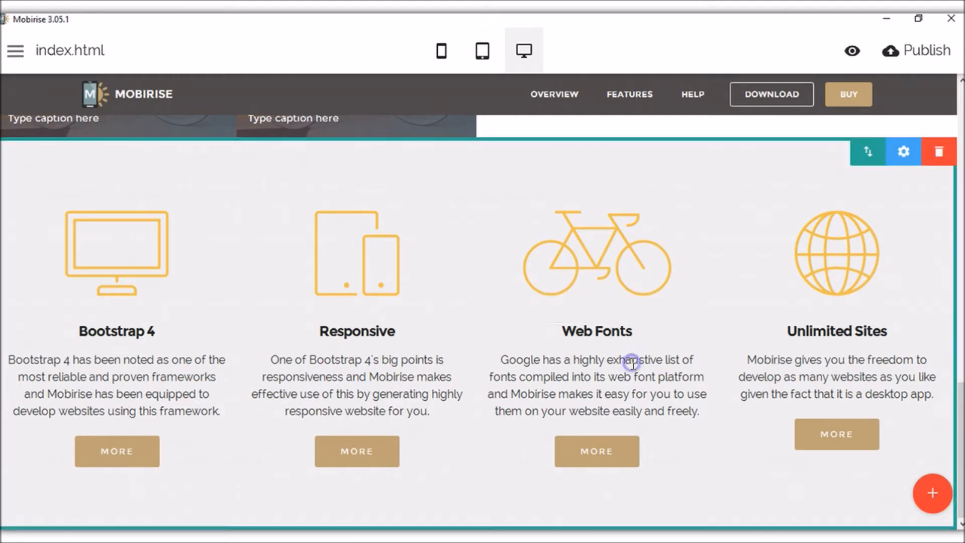
{"action": "left_click", "coordinate": [648, 394]}
{"action": "left_click", "coordinate": [607, 452]}
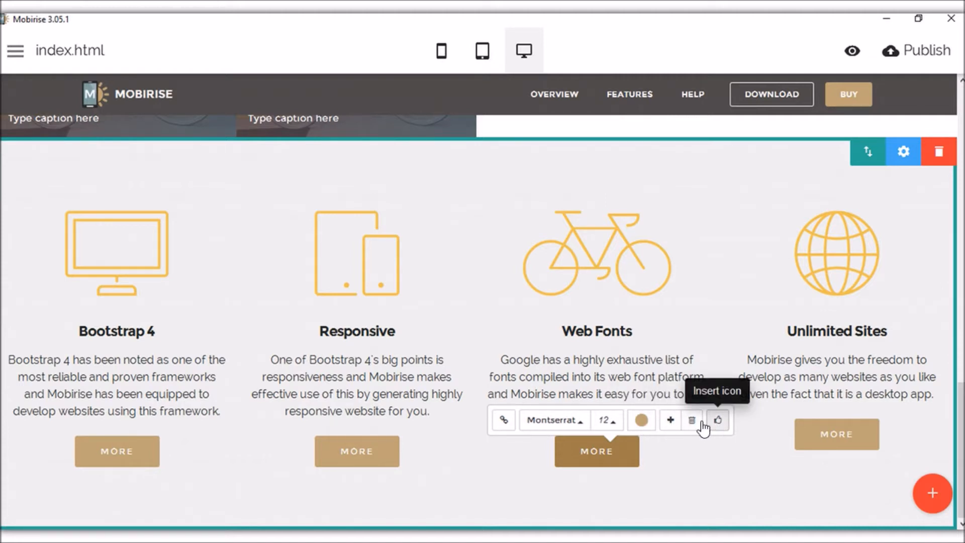
{"action": "left_click", "coordinate": [596, 388]}
{"action": "left_click", "coordinate": [931, 494]}
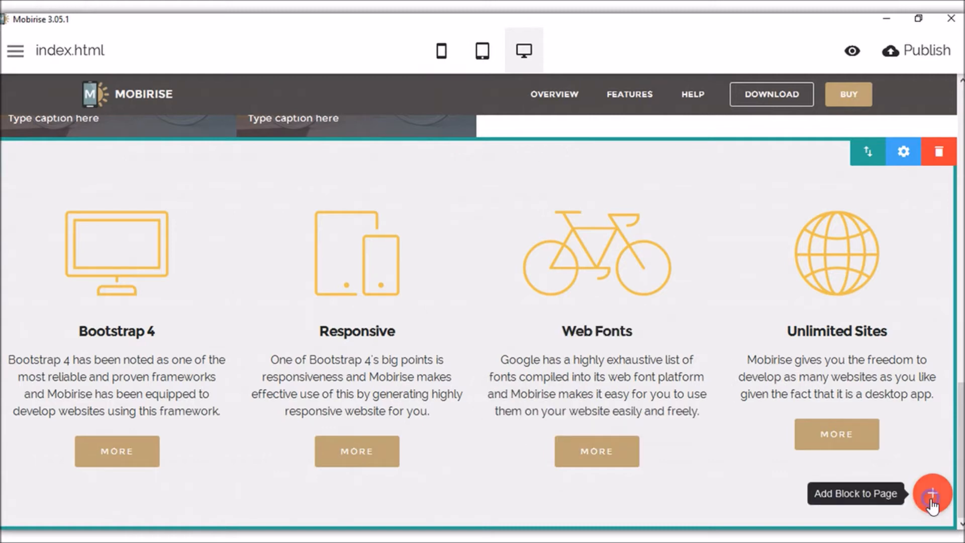
Find the Media section in the Blocks library and add the Intro with Image block.
{"action": "scroll", "coordinate": [898, 329], "scroll_direction": "down", "scroll_amount": 5}
{"action": "scroll", "coordinate": [898, 330], "scroll_direction": "down", "scroll_amount": 3}
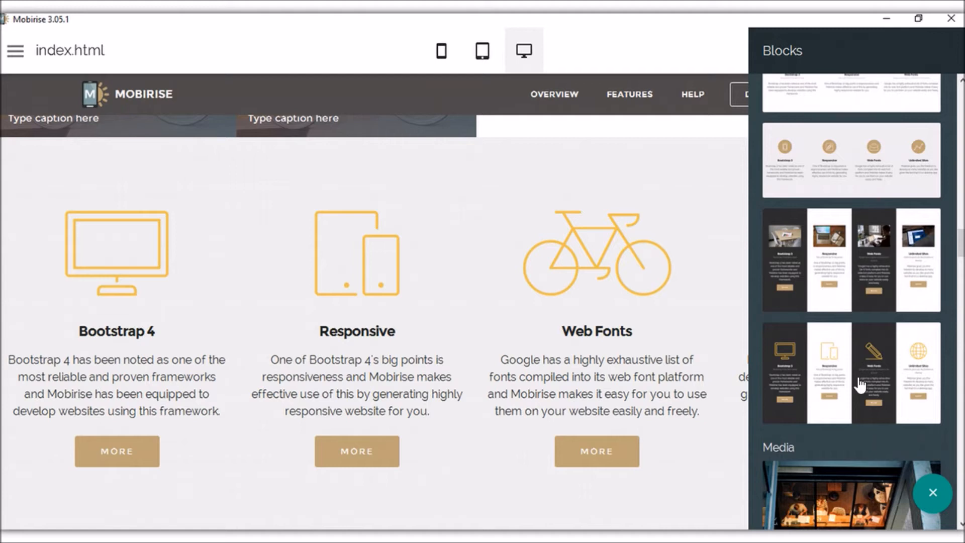
{"action": "scroll", "coordinate": [870, 286], "scroll_direction": "up", "scroll_amount": 4}
{"action": "scroll", "coordinate": [871, 224], "scroll_direction": "down", "scroll_amount": 3}
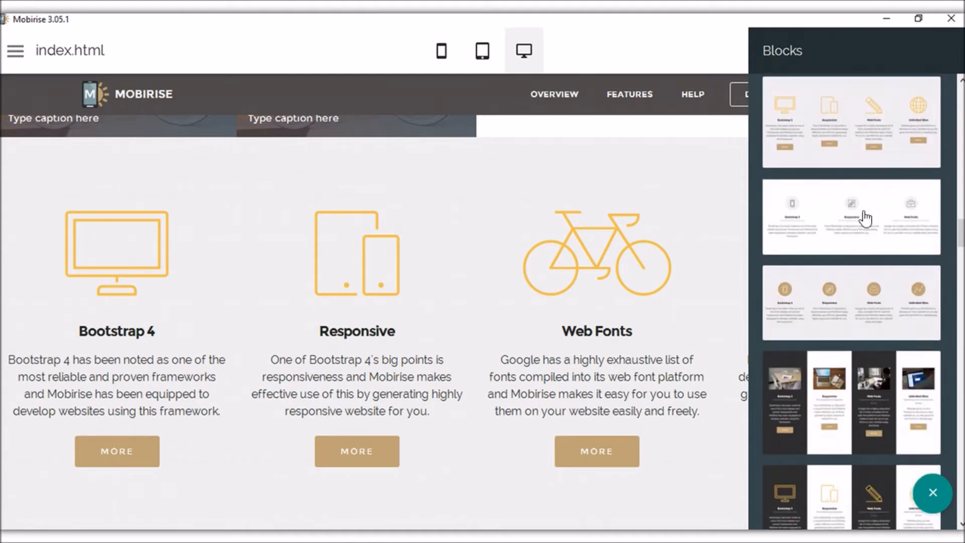
{"action": "scroll", "coordinate": [850, 367], "scroll_direction": "down", "scroll_amount": 2}
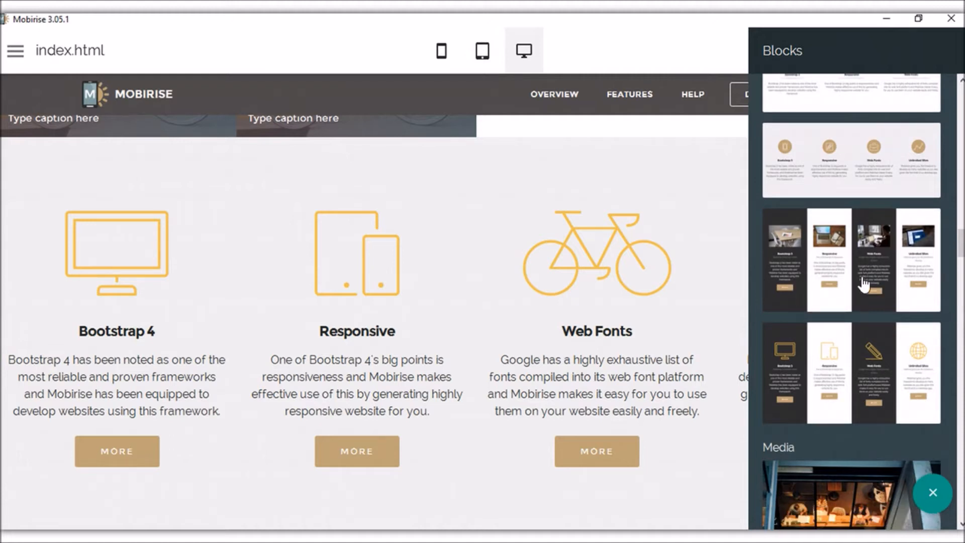
{"action": "scroll", "coordinate": [872, 312], "scroll_direction": "up", "scroll_amount": 5}
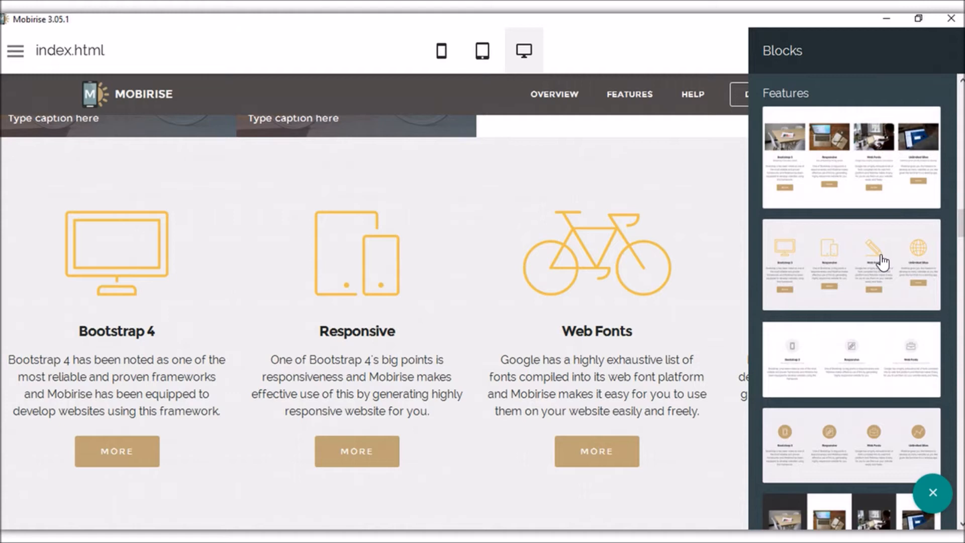
{"action": "scroll", "coordinate": [882, 261], "scroll_direction": "down", "scroll_amount": 5}
{"action": "scroll", "coordinate": [882, 264], "scroll_direction": "down", "scroll_amount": 4}
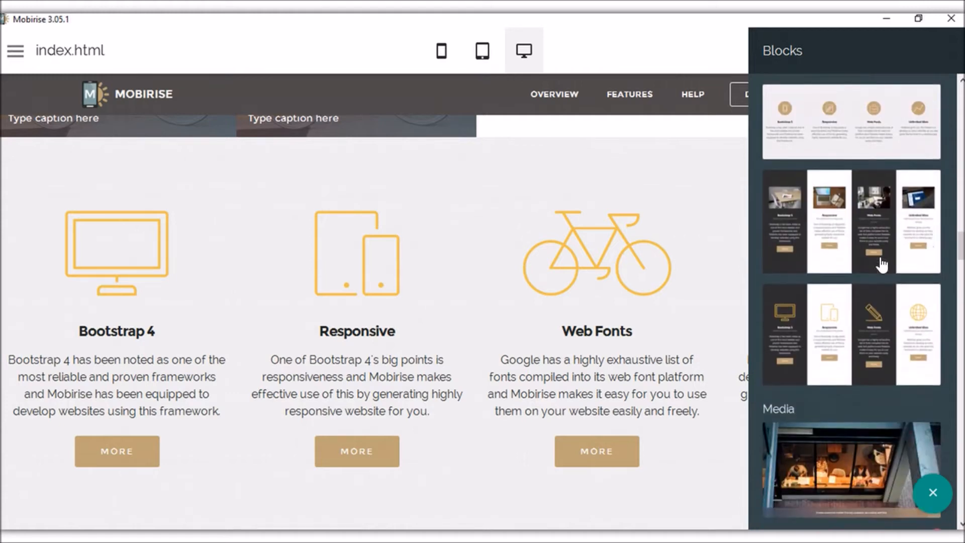
{"action": "scroll", "coordinate": [877, 296], "scroll_direction": "down", "scroll_amount": 1}
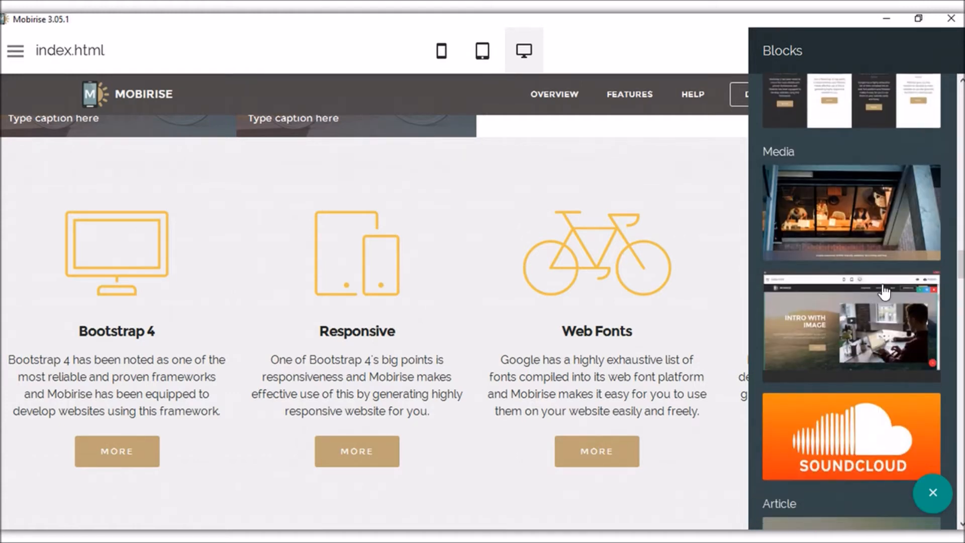
{"action": "scroll", "coordinate": [875, 272], "scroll_direction": "down", "scroll_amount": 1}
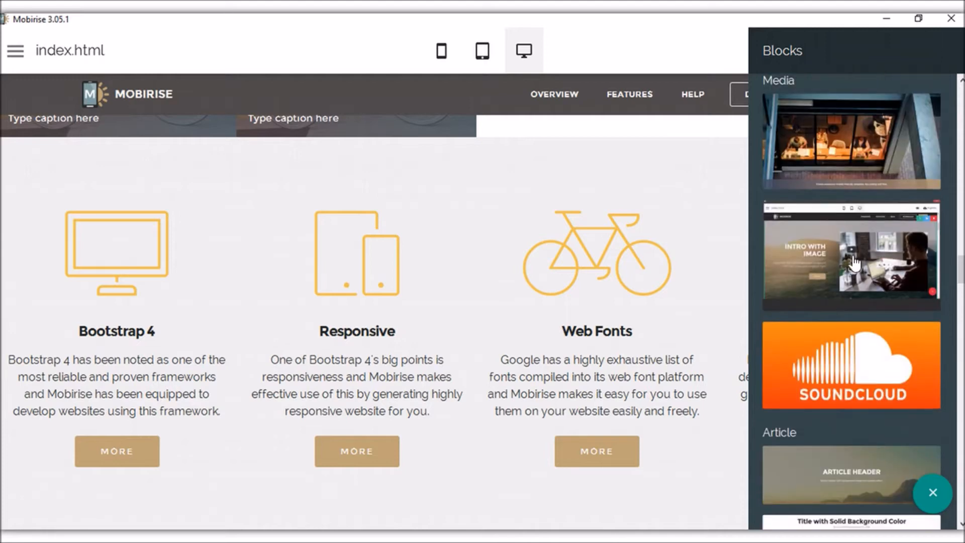
{"action": "left_click", "coordinate": [822, 243]}
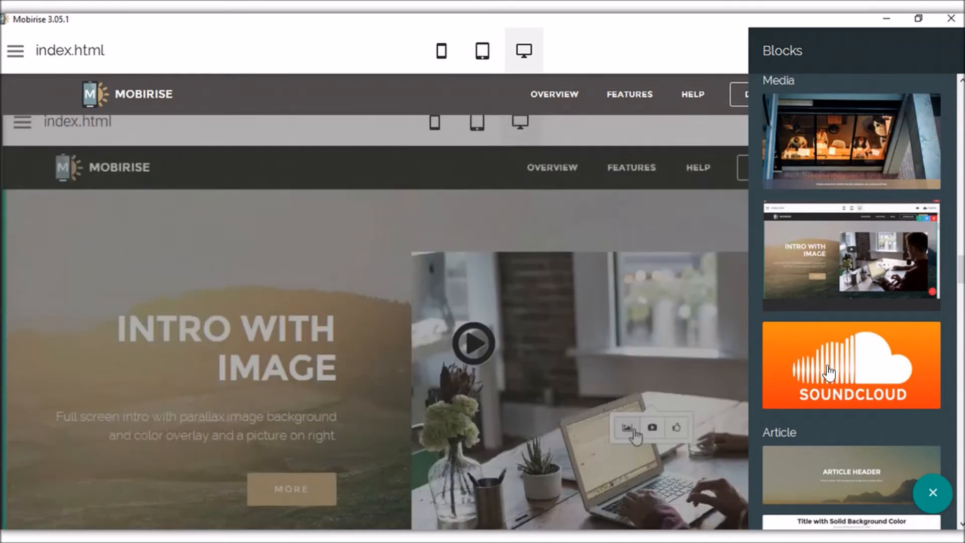
{"action": "left_click", "coordinate": [933, 493]}
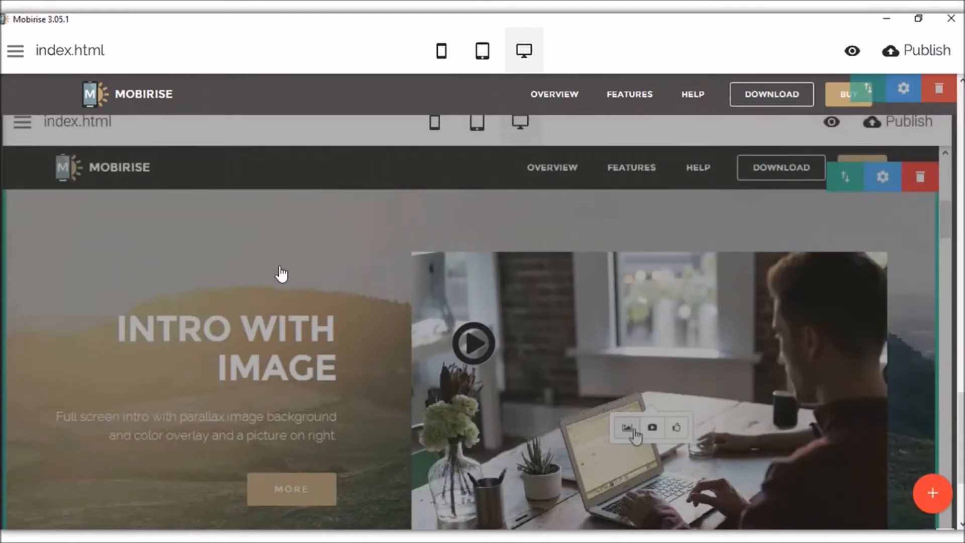
{"action": "scroll", "coordinate": [292, 296], "scroll_direction": "down", "scroll_amount": 1}
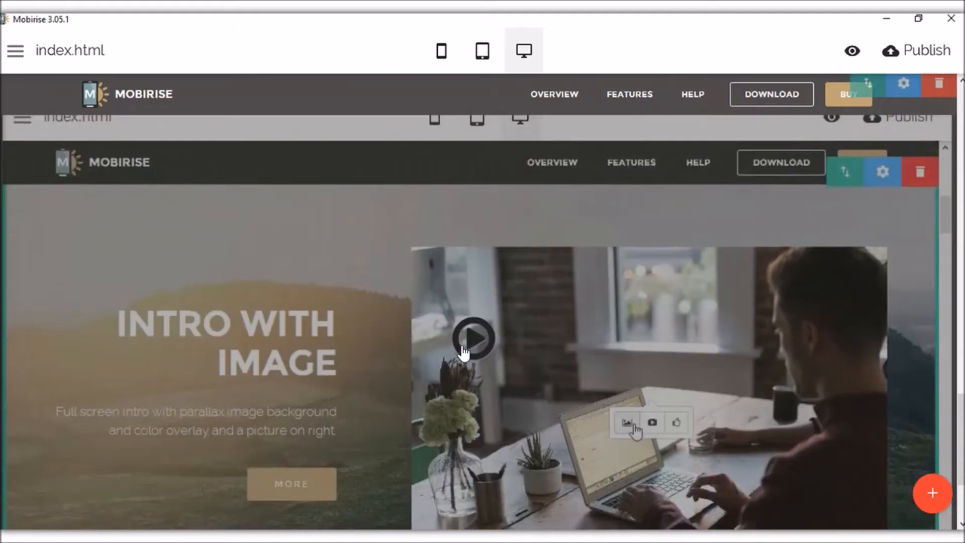
{"action": "left_click", "coordinate": [475, 334]}
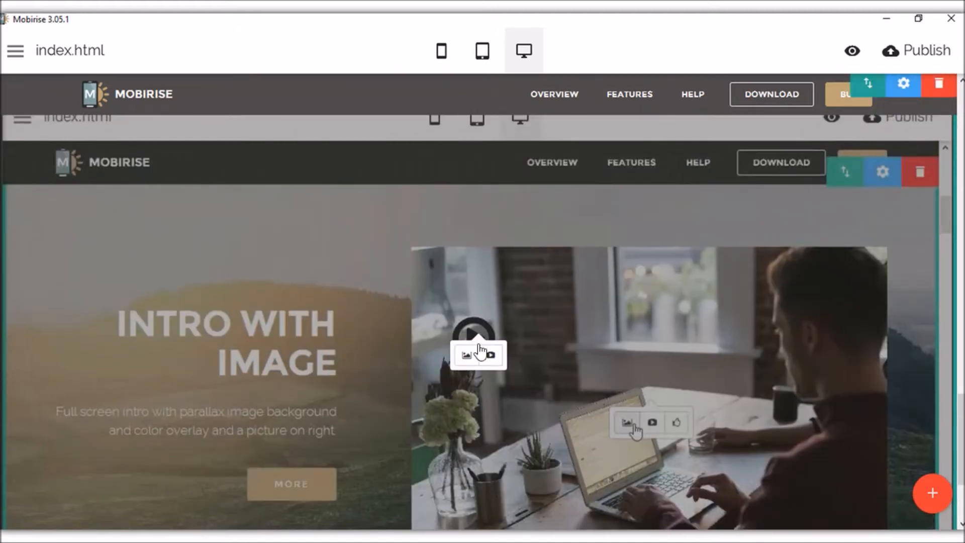
{"action": "left_click", "coordinate": [491, 355]}
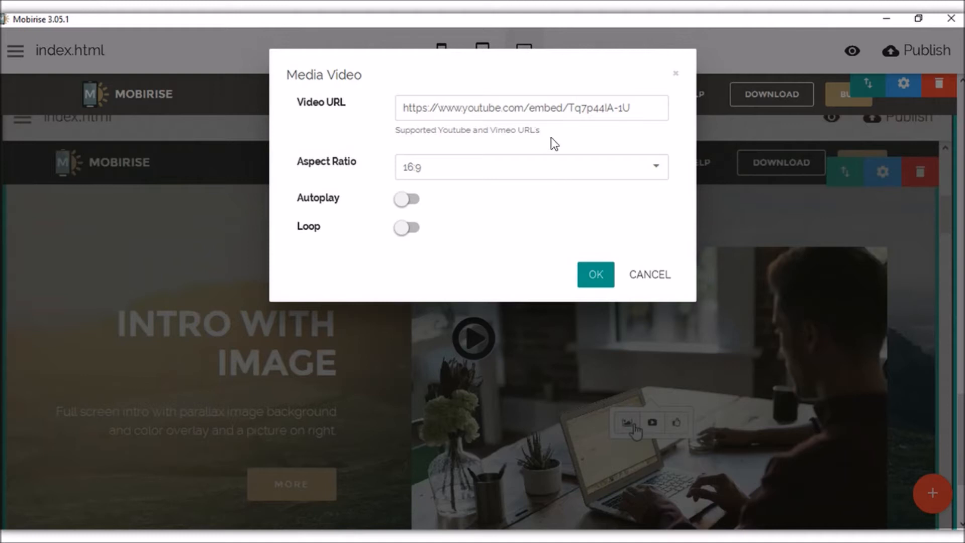
{"action": "left_click_drag", "start_coordinate": [650, 111], "coordinate": [384, 99]}
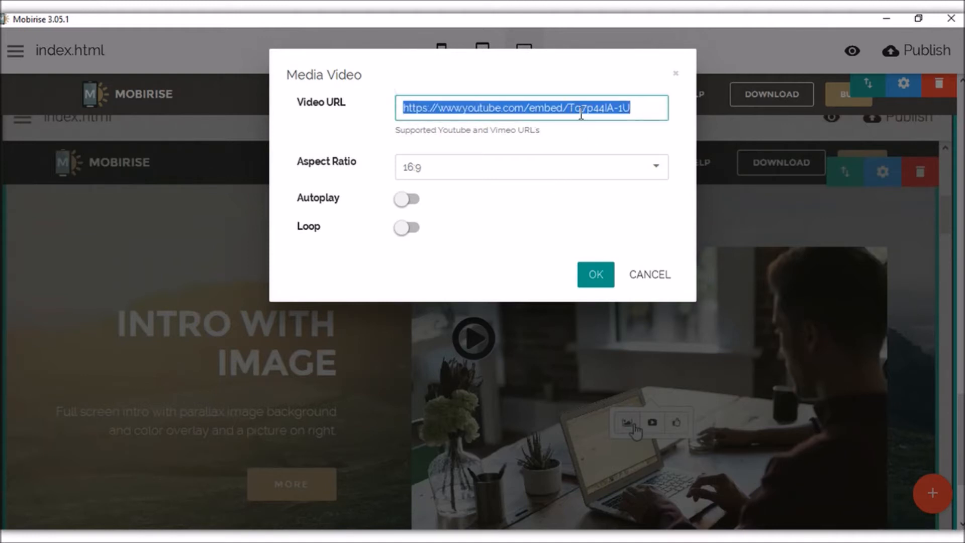
{"action": "left_click", "coordinate": [586, 169]}
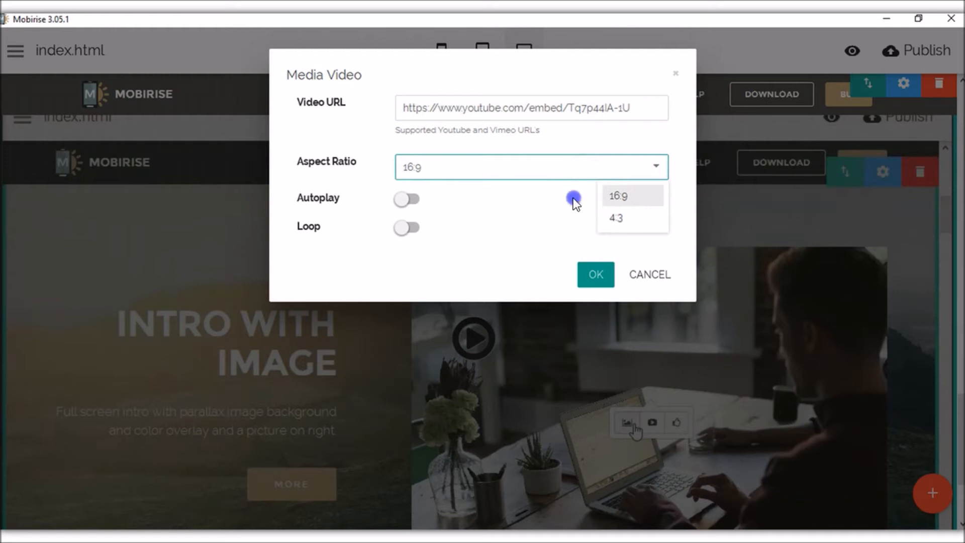
{"action": "left_click", "coordinate": [574, 198]}
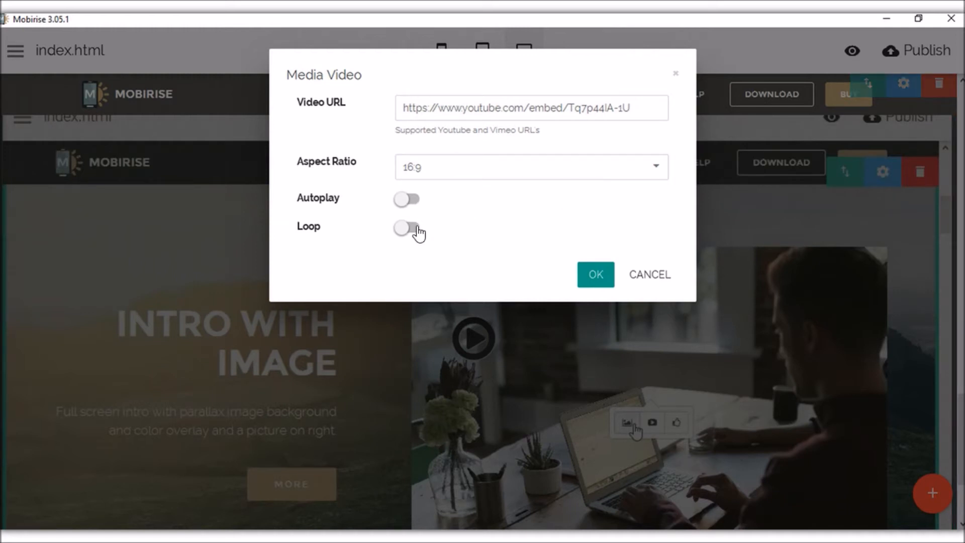
{"action": "left_click", "coordinate": [599, 277]}
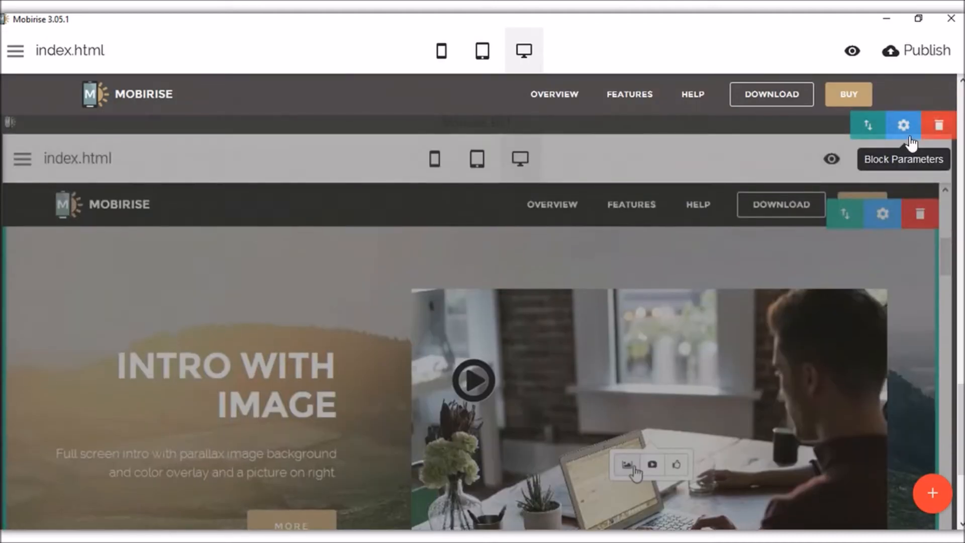
{"action": "left_click", "coordinate": [903, 127]}
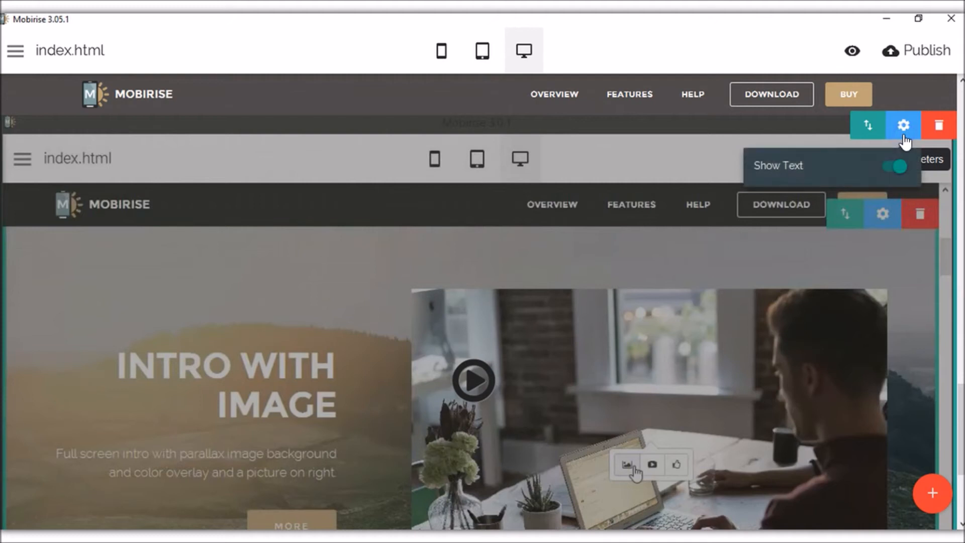
{"action": "left_click", "coordinate": [893, 167]}
{"action": "left_click", "coordinate": [891, 168]}
{"action": "left_click", "coordinate": [891, 168]}
{"action": "left_click", "coordinate": [722, 286]}
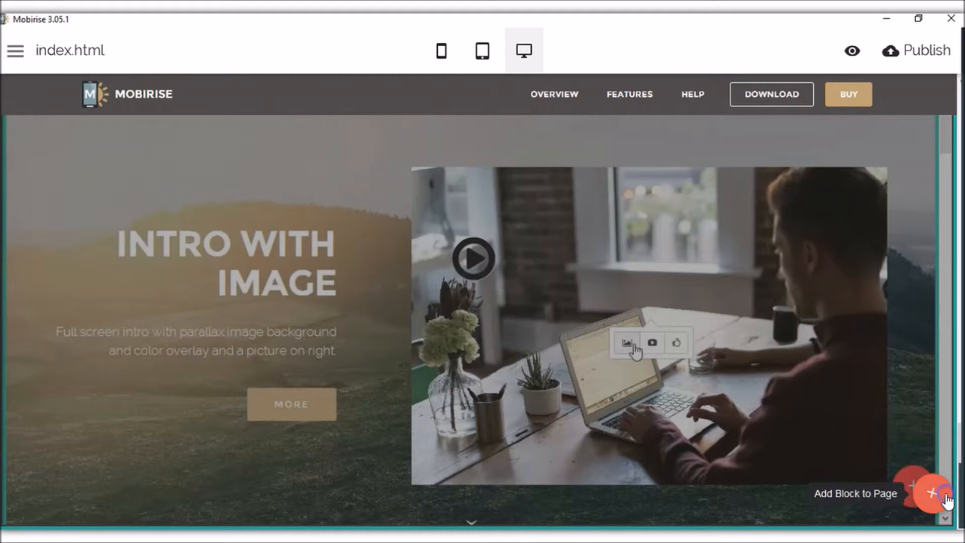
Add the SoundCloud Blue Skies player block below the intro block.
{"action": "left_click", "coordinate": [947, 501]}
{"action": "scroll", "coordinate": [862, 345], "scroll_direction": "down", "scroll_amount": 2}
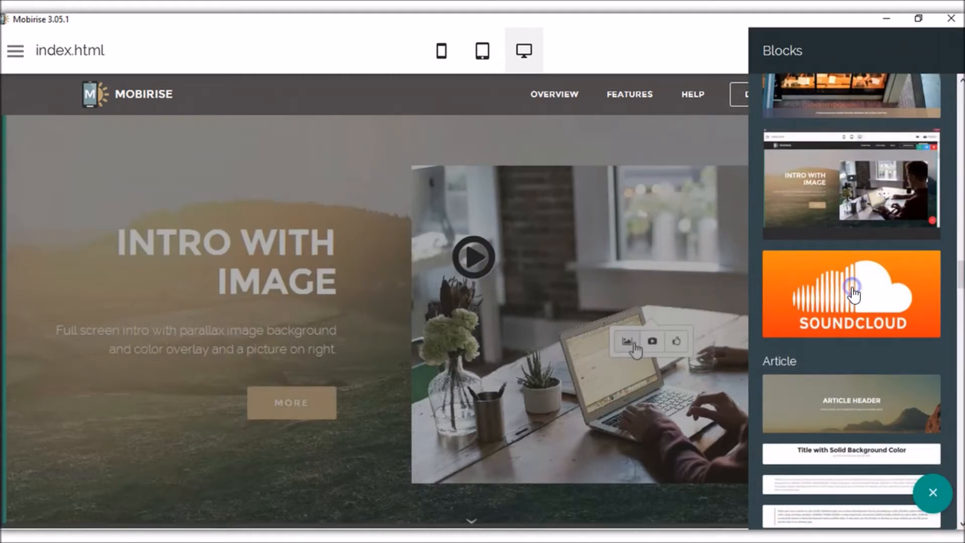
{"action": "left_click", "coordinate": [853, 291]}
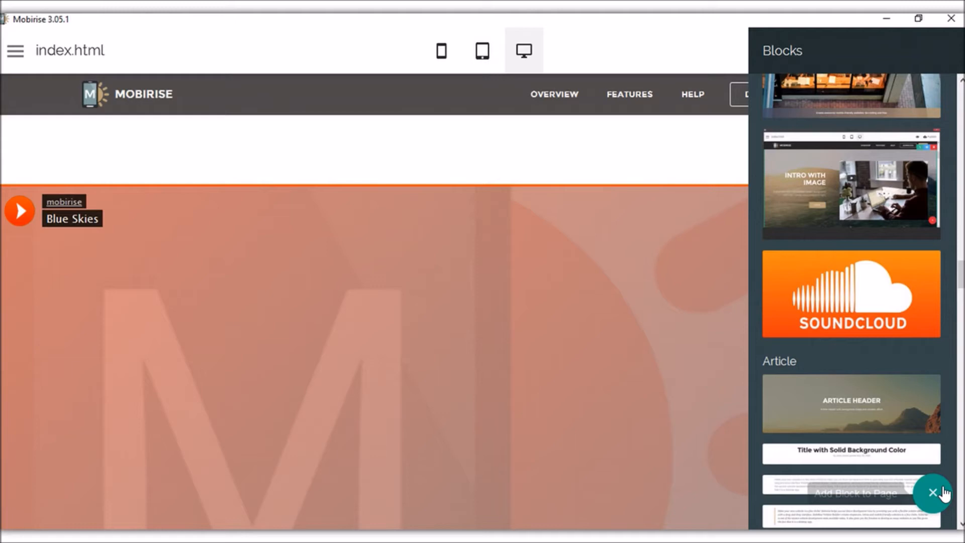
{"action": "left_click", "coordinate": [940, 492]}
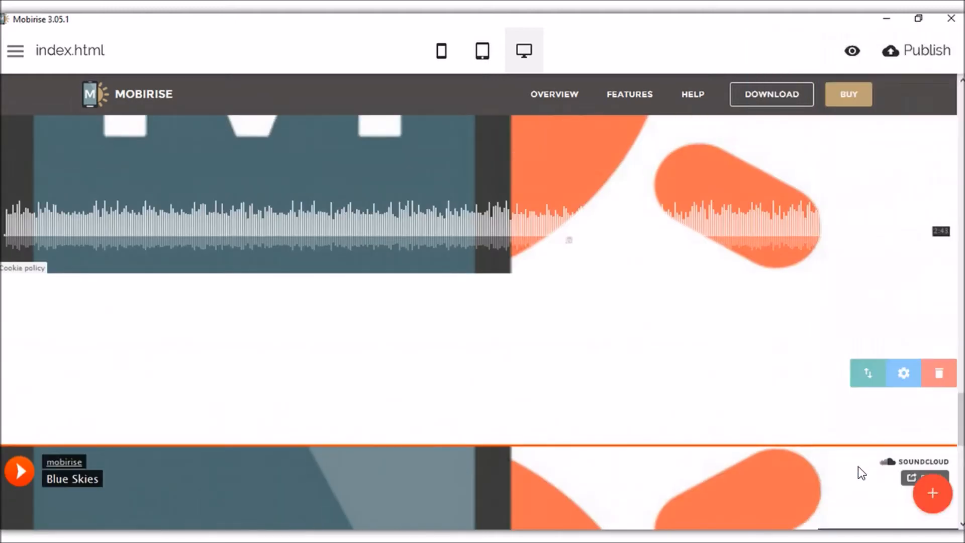
{"action": "scroll", "coordinate": [799, 372], "scroll_direction": "up", "scroll_amount": 5}
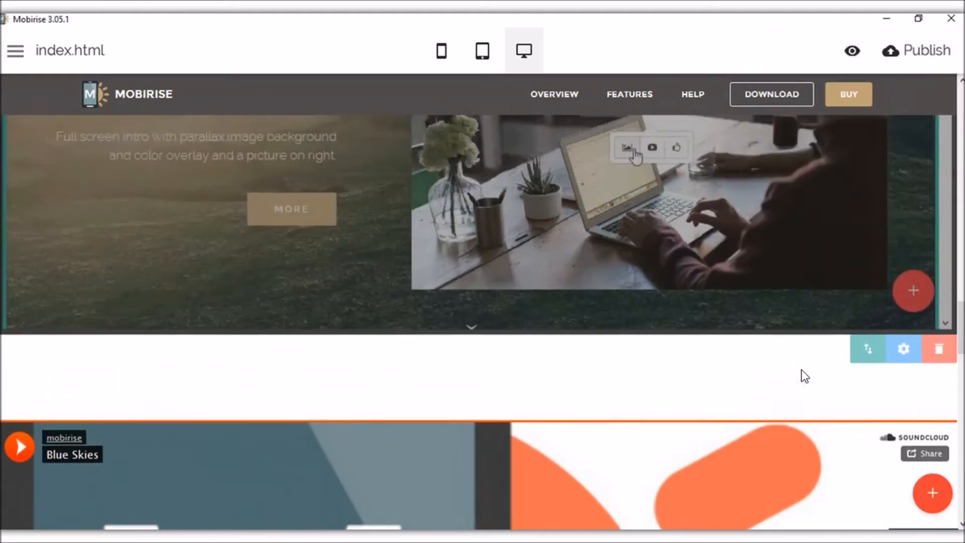
{"action": "scroll", "coordinate": [801, 370], "scroll_direction": "down", "scroll_amount": 2}
{"action": "scroll", "coordinate": [821, 372], "scroll_direction": "down", "scroll_amount": 3}
{"action": "scroll", "coordinate": [819, 364], "scroll_direction": "up", "scroll_amount": 8}
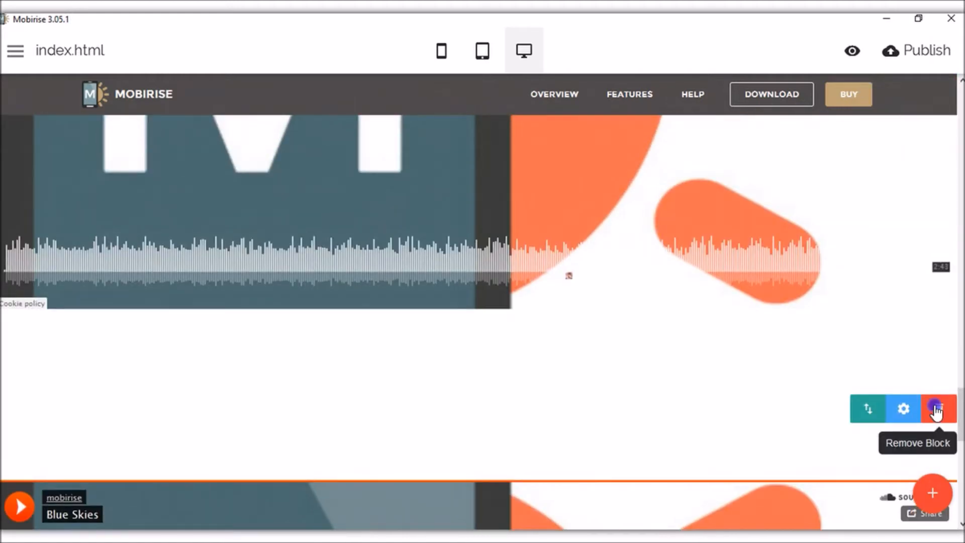
Delete the duplicate SoundCloud block, confirming the removal.
{"action": "left_click", "coordinate": [938, 410]}
{"action": "left_click", "coordinate": [665, 100]}
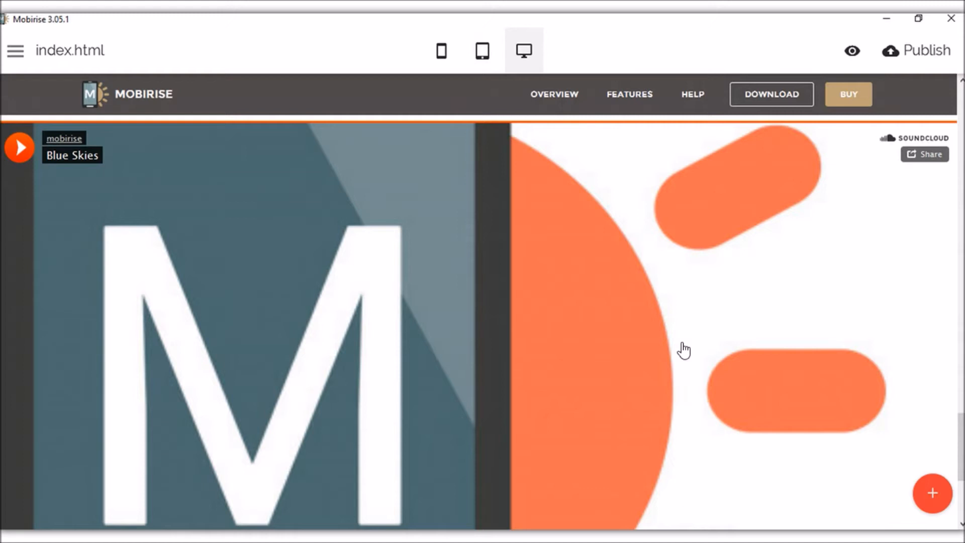
{"action": "scroll", "coordinate": [683, 323], "scroll_direction": "down", "scroll_amount": 3}
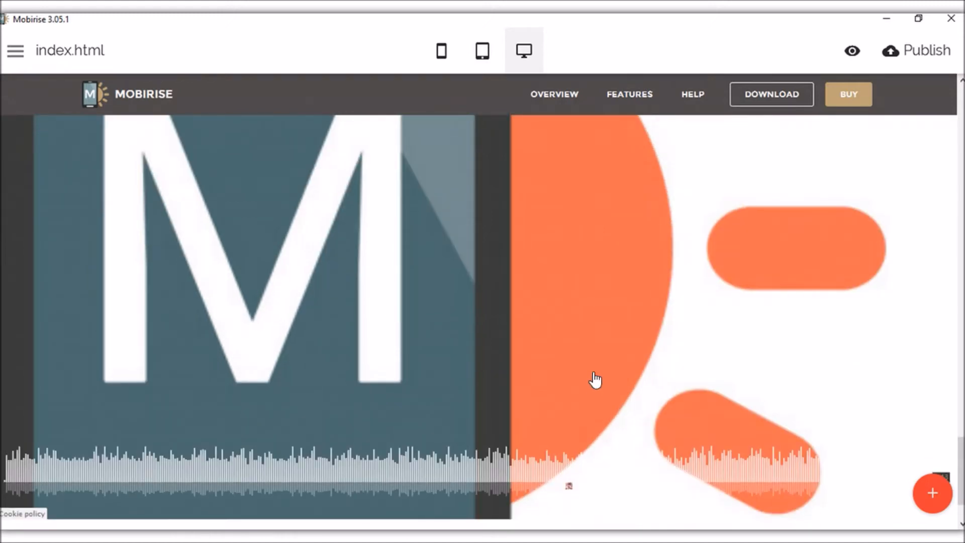
{"action": "scroll", "coordinate": [595, 380], "scroll_direction": "down", "scroll_amount": 2}
{"action": "scroll", "coordinate": [575, 366], "scroll_direction": "up", "scroll_amount": 3}
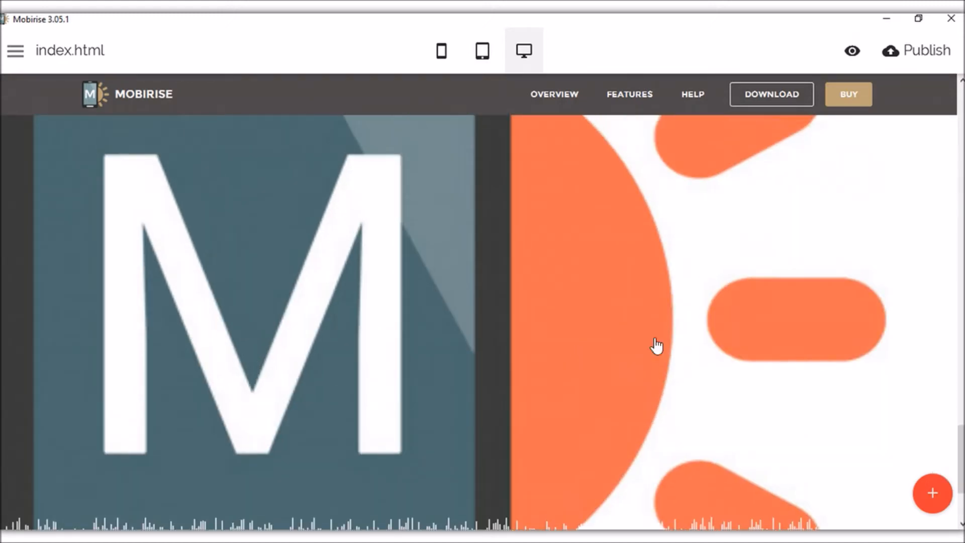
{"action": "scroll", "coordinate": [622, 327], "scroll_direction": "up", "scroll_amount": 3}
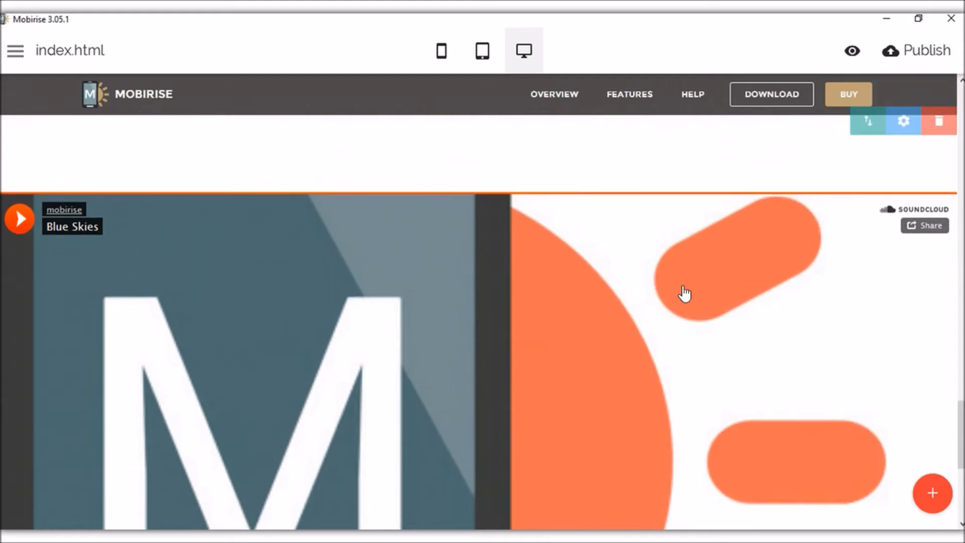
{"action": "scroll", "coordinate": [887, 215], "scroll_direction": "up", "scroll_amount": 2}
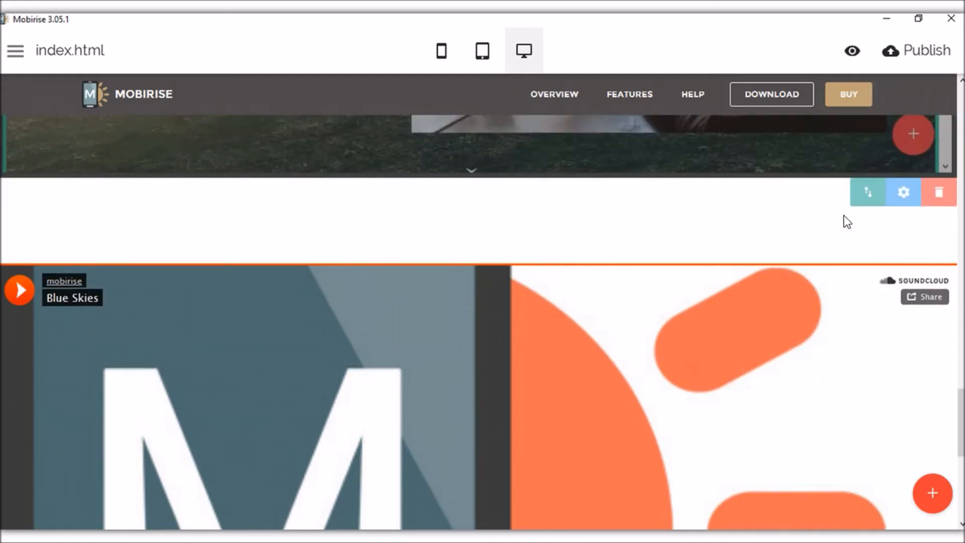
{"action": "left_click", "coordinate": [909, 198]}
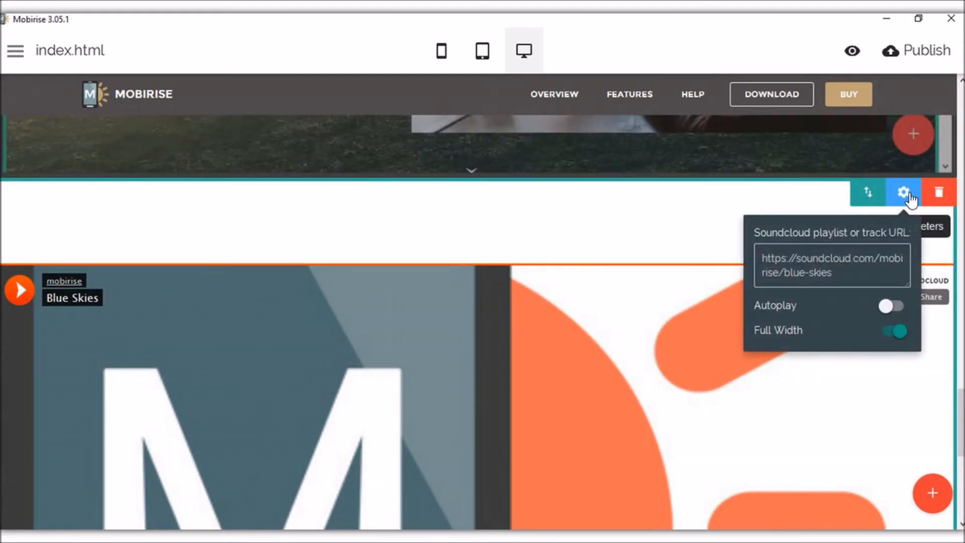
{"action": "left_click_drag", "start_coordinate": [843, 274], "coordinate": [760, 254]}
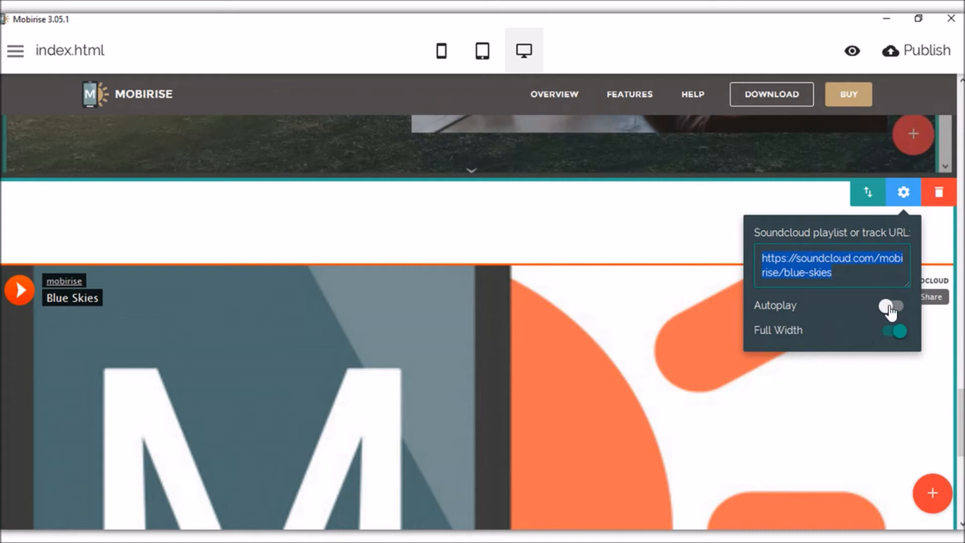
{"action": "left_click", "coordinate": [896, 332]}
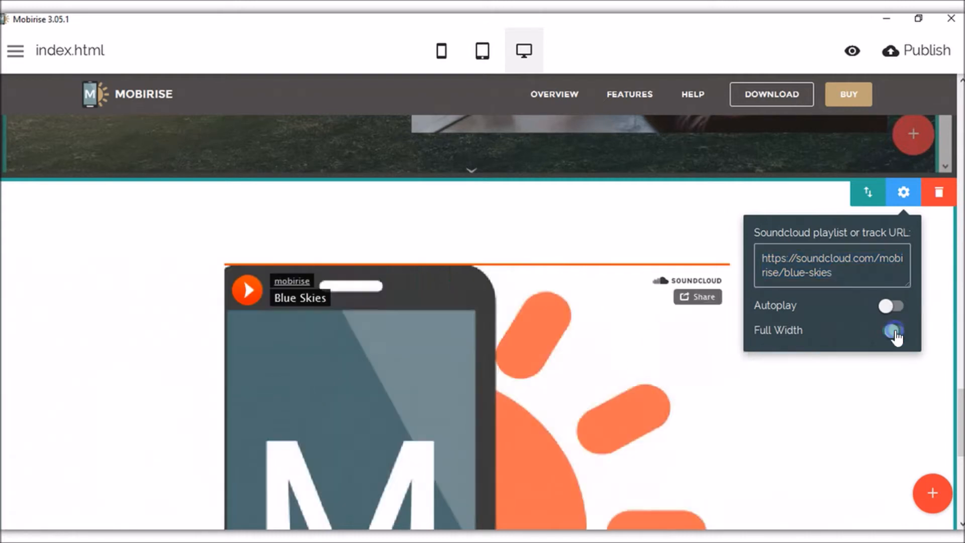
{"action": "scroll", "coordinate": [323, 221], "scroll_direction": "down", "scroll_amount": 3}
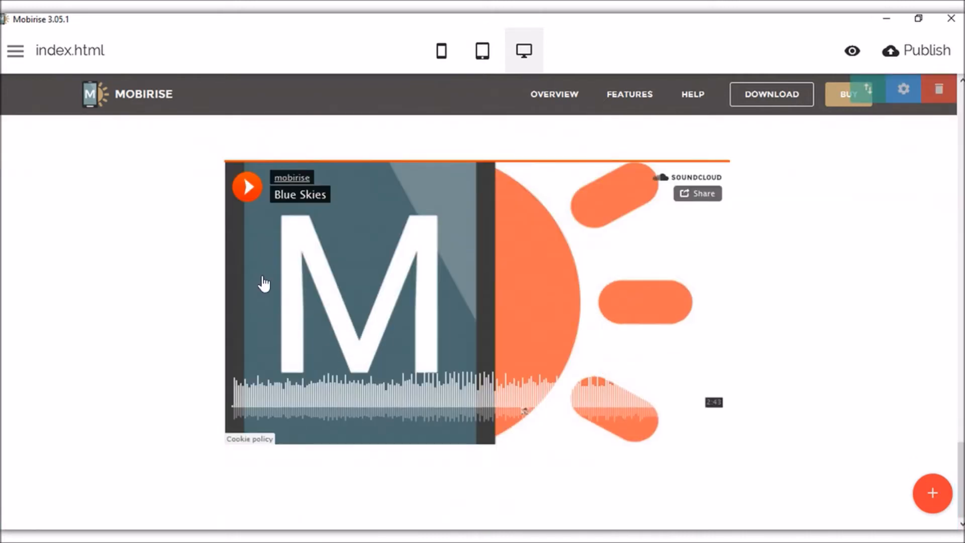
{"action": "scroll", "coordinate": [586, 284], "scroll_direction": "up", "scroll_amount": 2}
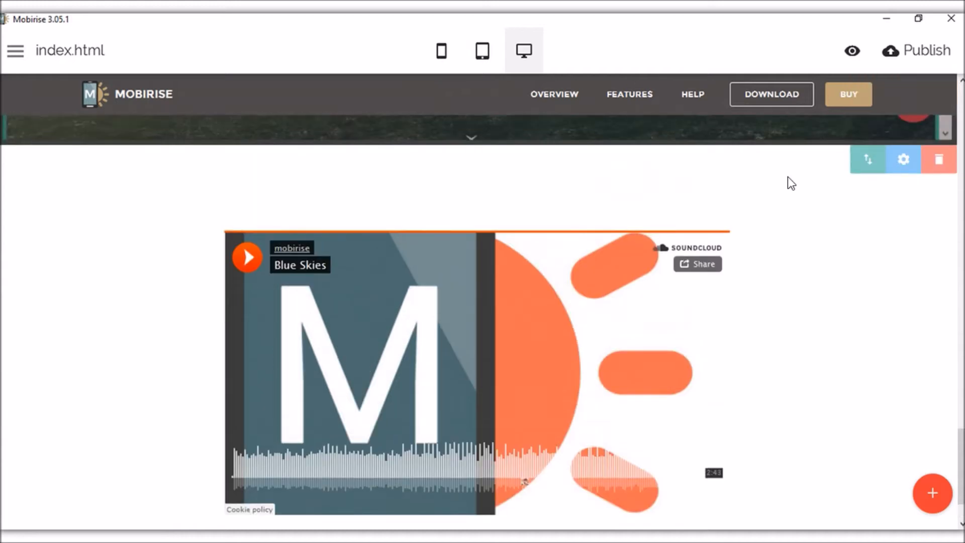
{"action": "left_click", "coordinate": [903, 168]}
{"action": "left_click", "coordinate": [839, 344]}
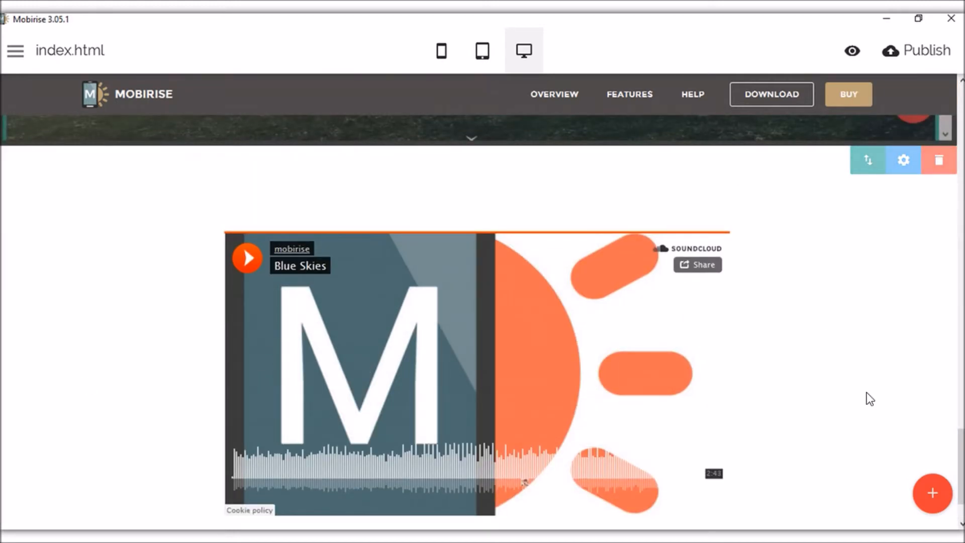
{"action": "scroll", "coordinate": [157, 302], "scroll_direction": "down", "scroll_amount": 2}
{"action": "scroll", "coordinate": [748, 320], "scroll_direction": "up", "scroll_amount": 3}
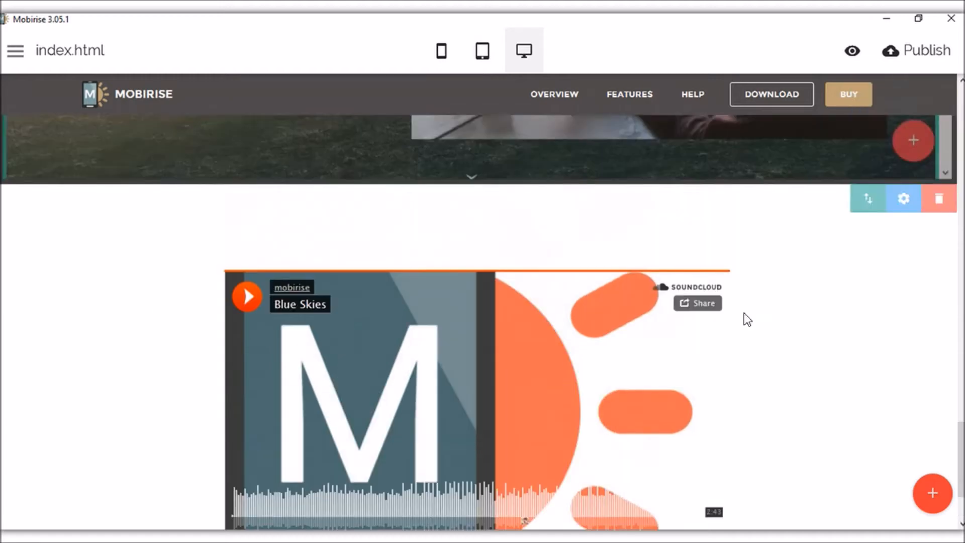
{"action": "scroll", "coordinate": [612, 316], "scroll_direction": "down", "scroll_amount": 3}
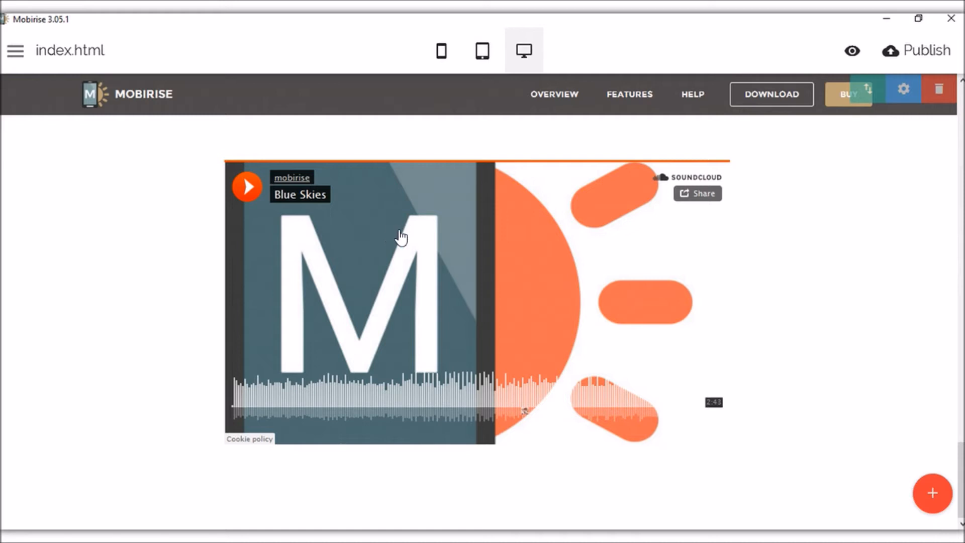
{"action": "scroll", "coordinate": [642, 231], "scroll_direction": "up", "scroll_amount": 2}
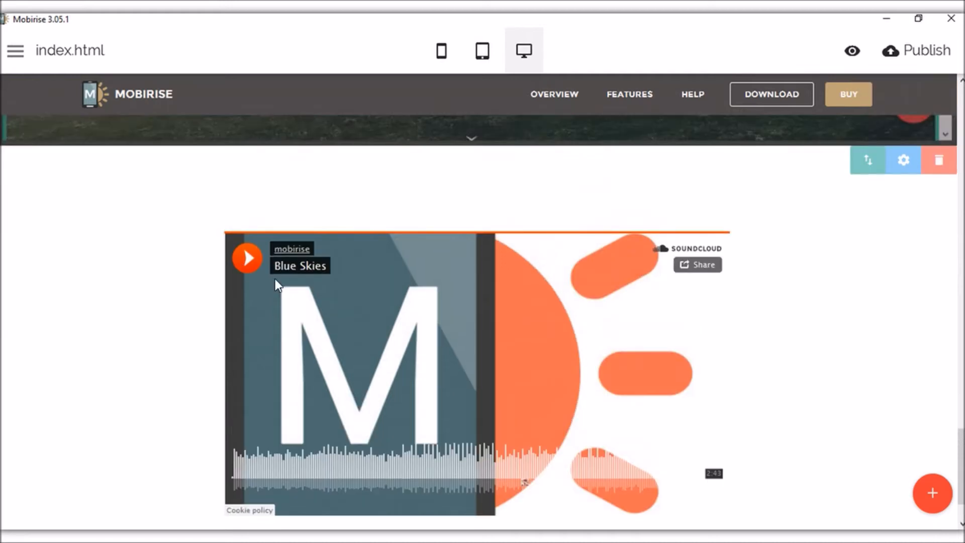
{"action": "scroll", "coordinate": [276, 279], "scroll_direction": "up", "scroll_amount": 7}
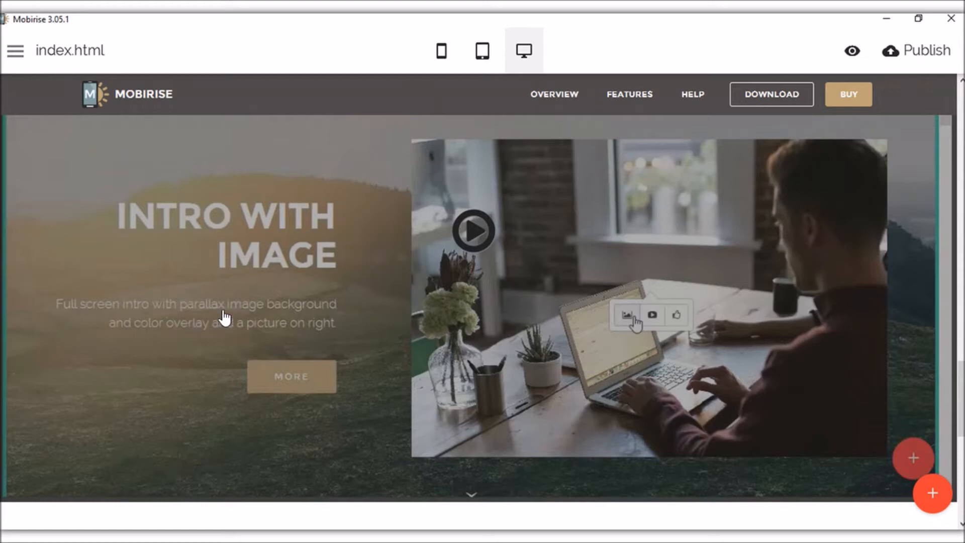
{"action": "scroll", "coordinate": [480, 197], "scroll_direction": "up", "scroll_amount": 1}
{"action": "scroll", "coordinate": [200, 257], "scroll_direction": "down", "scroll_amount": 1}
{"action": "left_click", "coordinate": [932, 492]}
{"action": "scroll", "coordinate": [895, 247], "scroll_direction": "up", "scroll_amount": 5}
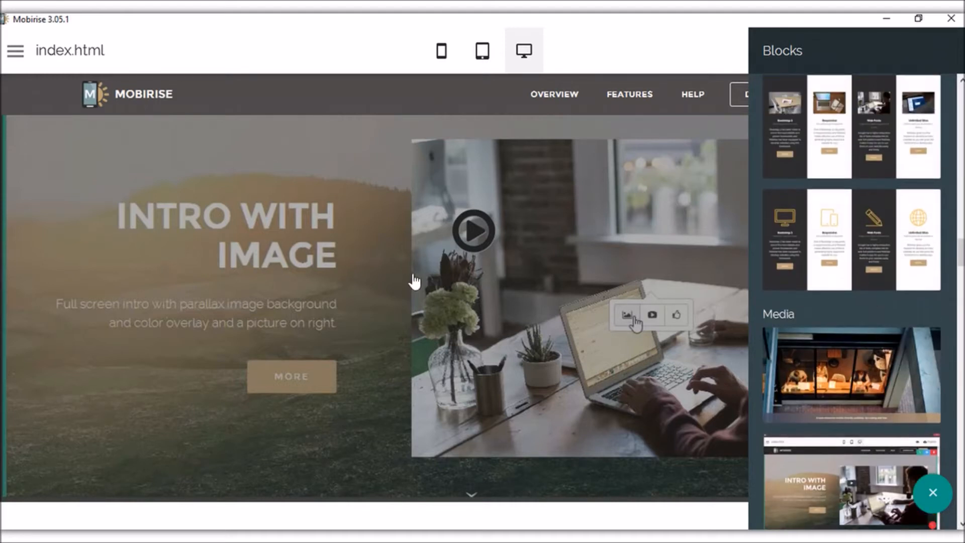
Close the Blocks library and scroll down to the SoundCloud Blue Skies player.
{"action": "left_click", "coordinate": [931, 492]}
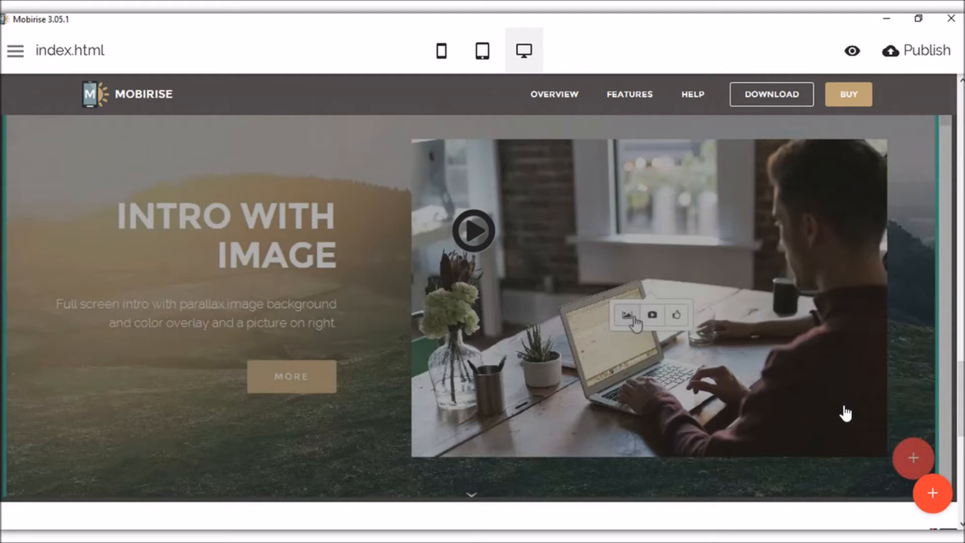
{"action": "scroll", "coordinate": [325, 236], "scroll_direction": "down", "scroll_amount": 5}
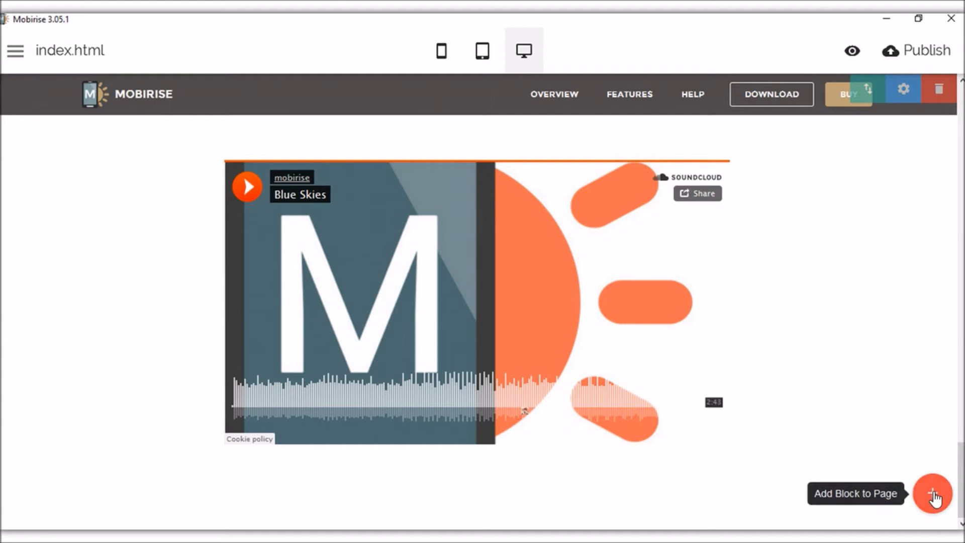
Add an Article Header and a Title with Solid Background Color block after the SoundCloud player.
{"action": "left_click", "coordinate": [935, 498]}
{"action": "scroll", "coordinate": [895, 356], "scroll_direction": "down", "scroll_amount": 8}
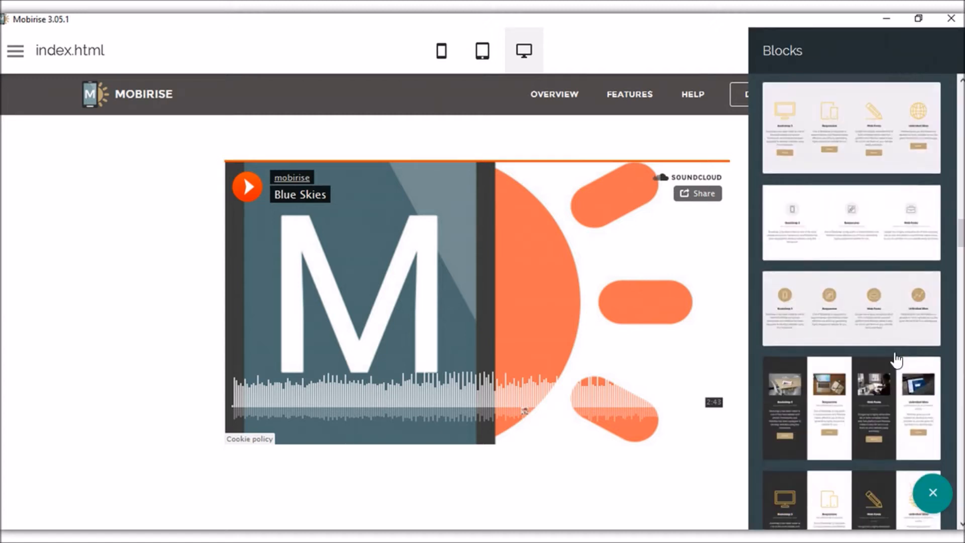
{"action": "scroll", "coordinate": [897, 359], "scroll_direction": "down", "scroll_amount": 1}
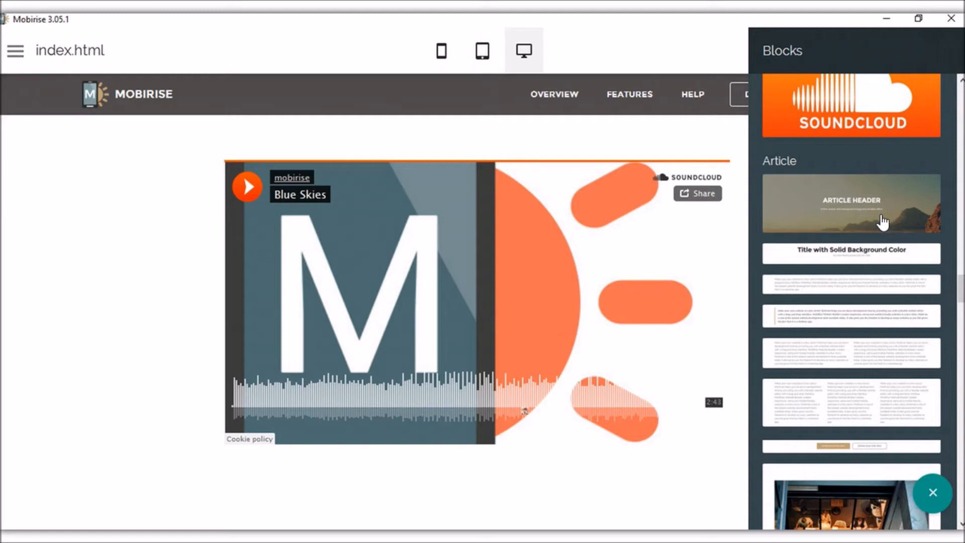
{"action": "scroll", "coordinate": [885, 268], "scroll_direction": "down", "scroll_amount": 2}
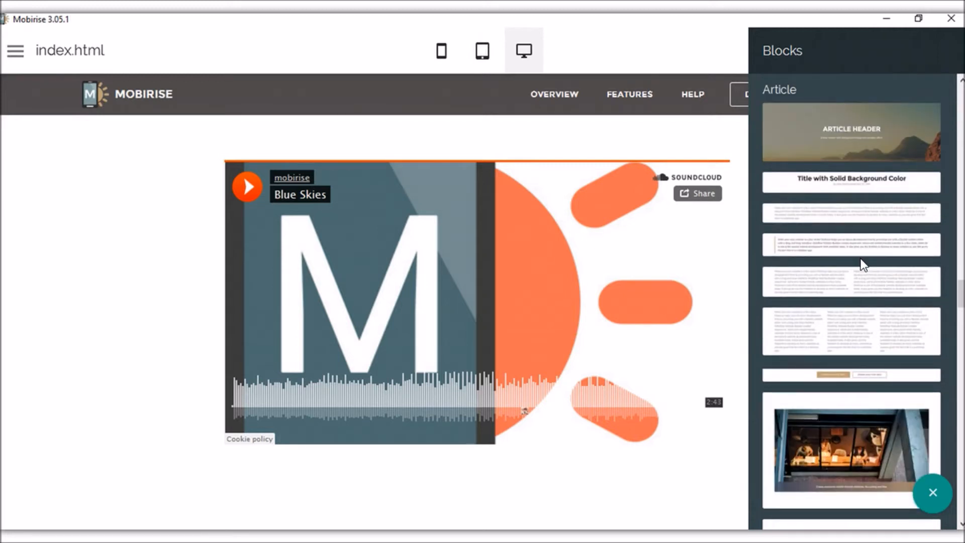
{"action": "scroll", "coordinate": [864, 265], "scroll_direction": "up", "scroll_amount": 2}
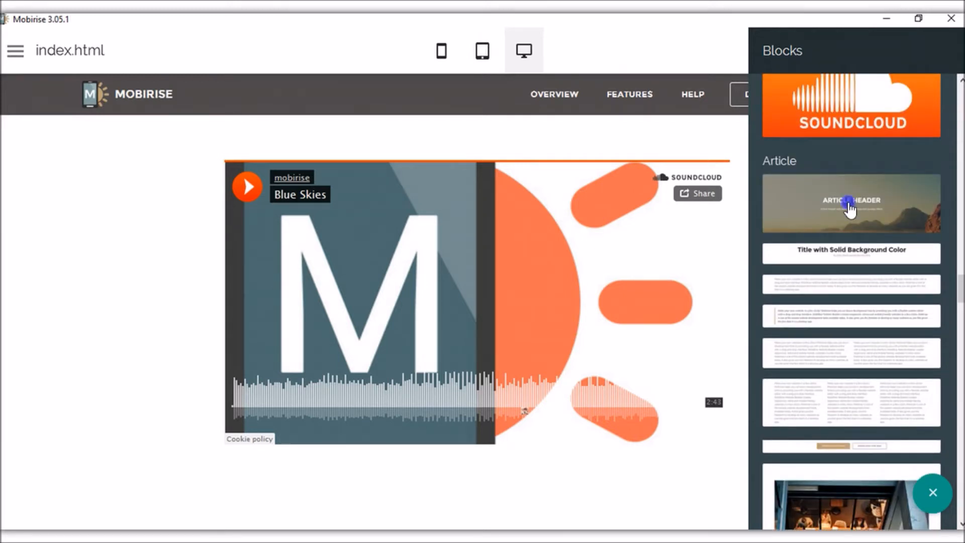
{"action": "left_click", "coordinate": [849, 211]}
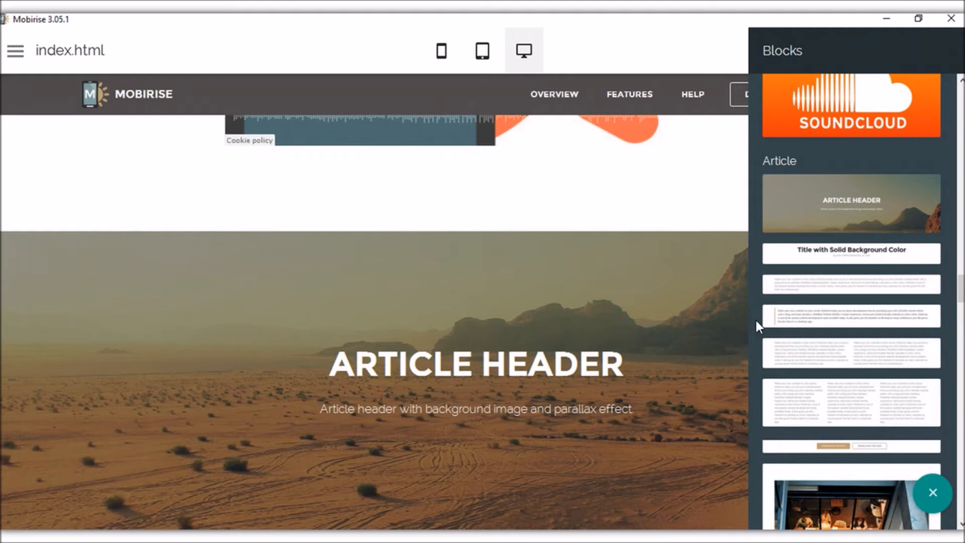
{"action": "left_click", "coordinate": [845, 253]}
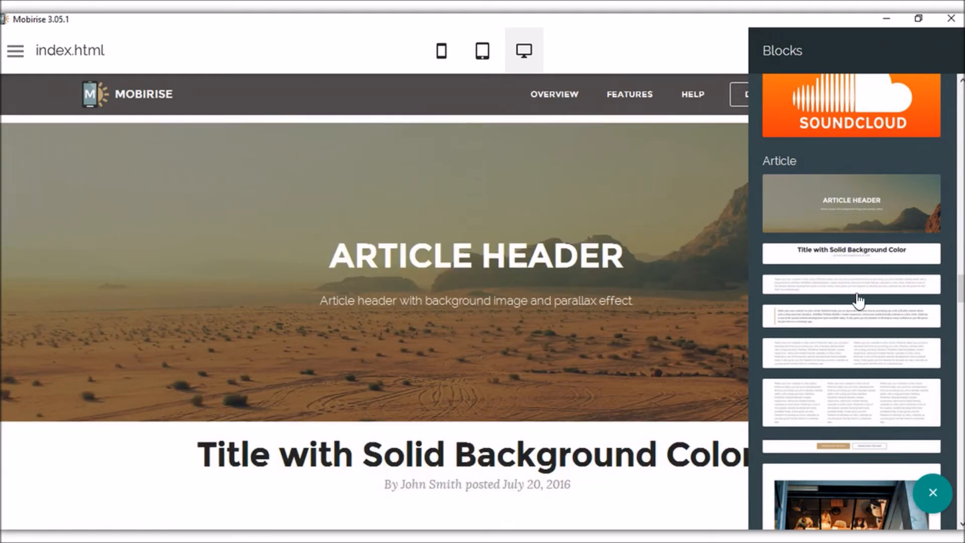
Add the two-column text and Win/Mac download button blocks, then insert the café photo after the title.
{"action": "left_click", "coordinate": [854, 348]}
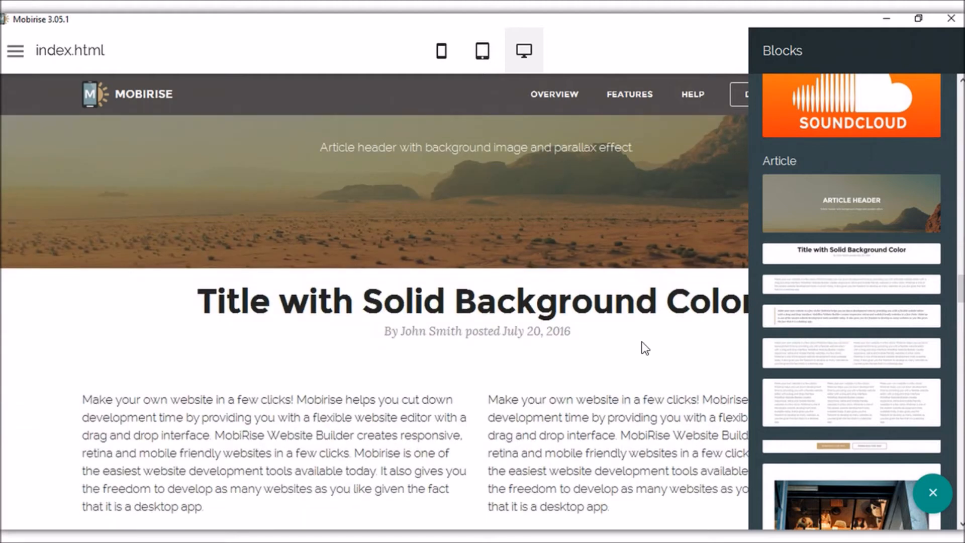
{"action": "left_click", "coordinate": [848, 449]}
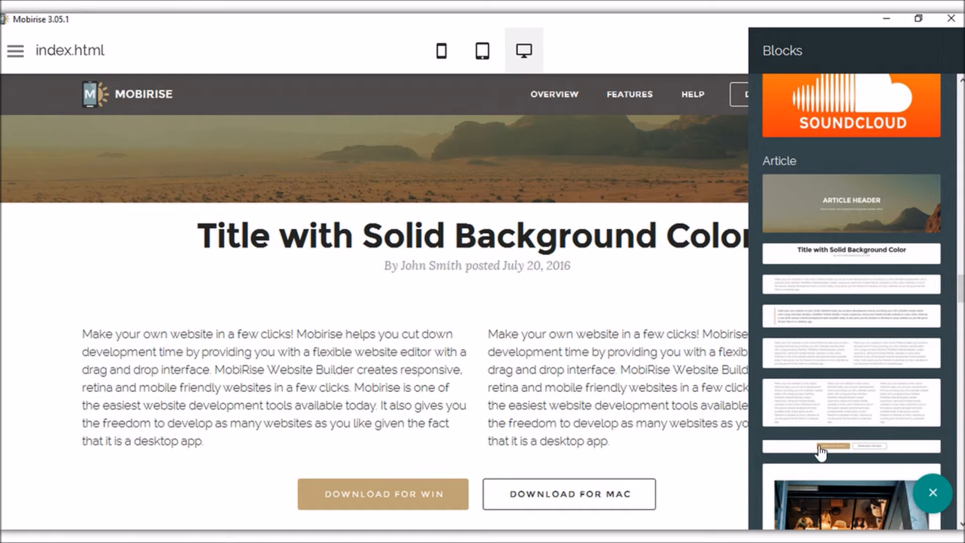
{"action": "scroll", "coordinate": [824, 453], "scroll_direction": "down", "scroll_amount": 1}
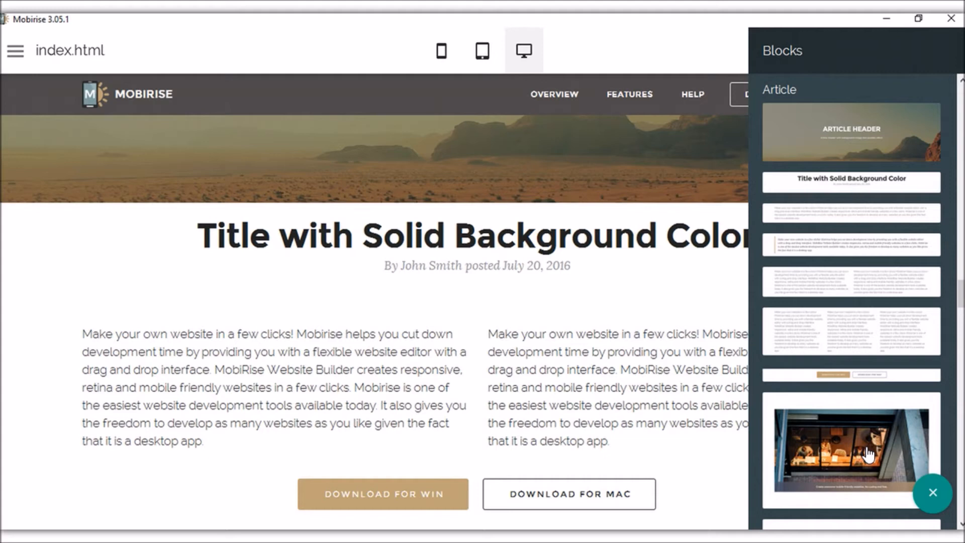
{"action": "left_click_drag", "start_coordinate": [867, 453], "coordinate": [542, 303]}
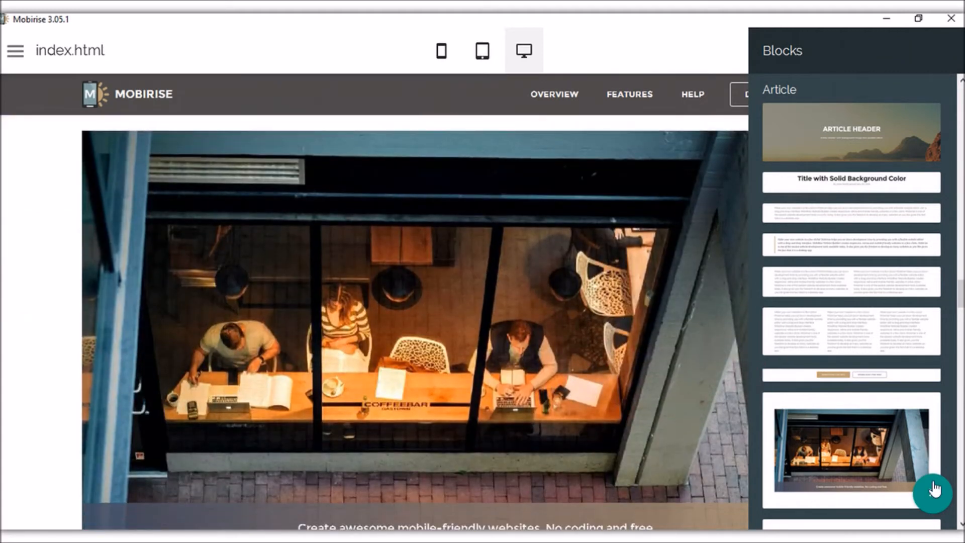
{"action": "scroll", "coordinate": [880, 422], "scroll_direction": "down", "scroll_amount": 3}
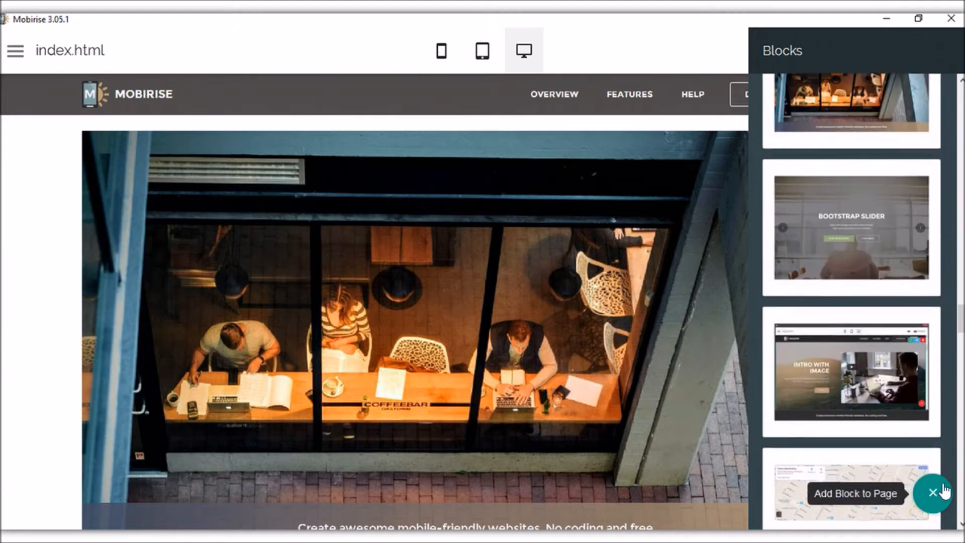
Close the Blocks library and review the newly added article blocks.
{"action": "left_click", "coordinate": [933, 493]}
{"action": "scroll", "coordinate": [156, 294], "scroll_direction": "up", "scroll_amount": 5}
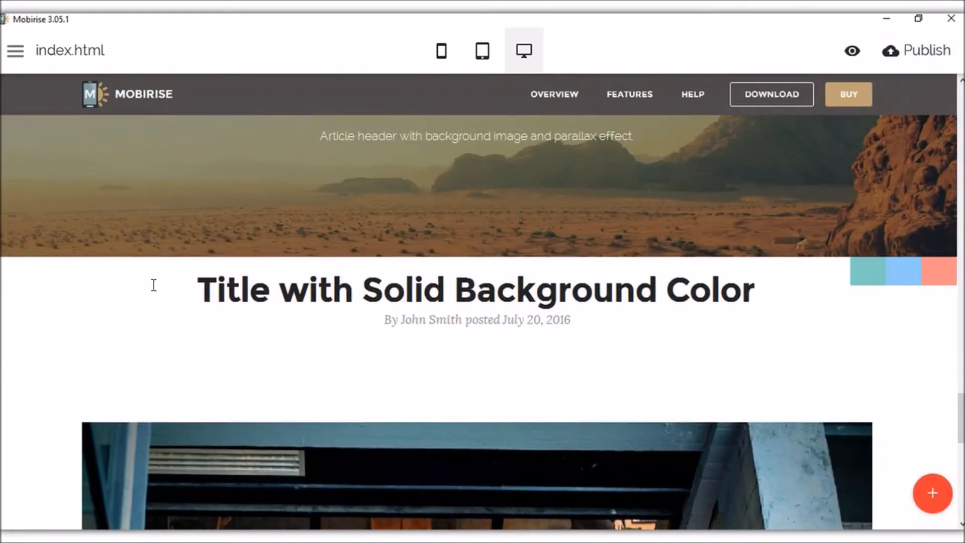
{"action": "scroll", "coordinate": [156, 284], "scroll_direction": "up", "scroll_amount": 3}
{"action": "scroll", "coordinate": [525, 230], "scroll_direction": "up", "scroll_amount": 1}
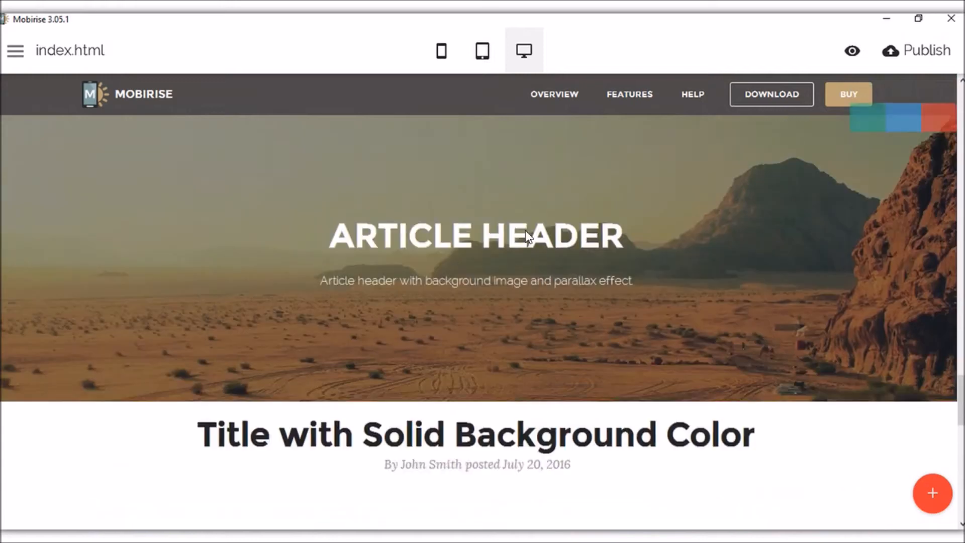
{"action": "scroll", "coordinate": [558, 325], "scroll_direction": "down", "scroll_amount": 1}
{"action": "scroll", "coordinate": [554, 247], "scroll_direction": "up", "scroll_amount": 1}
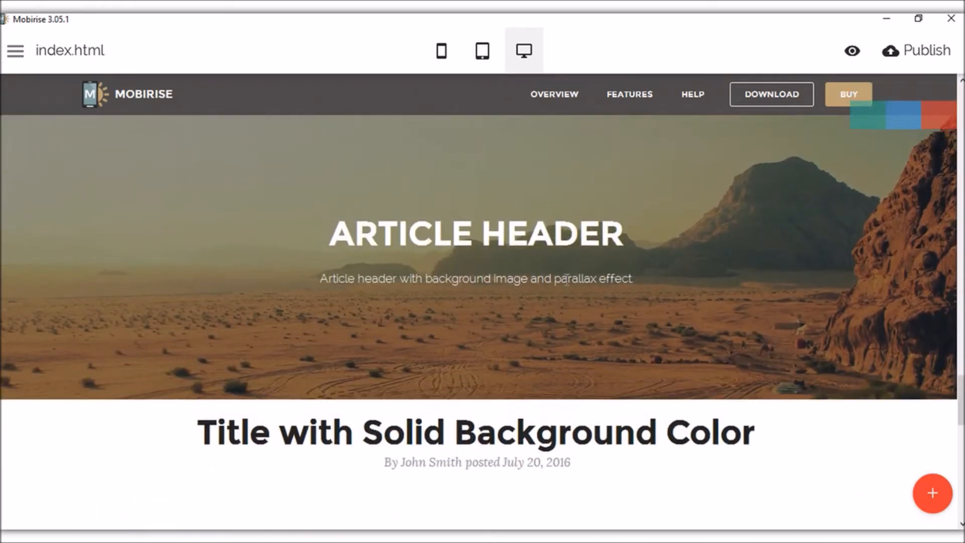
{"action": "scroll", "coordinate": [334, 331], "scroll_direction": "down", "scroll_amount": 4}
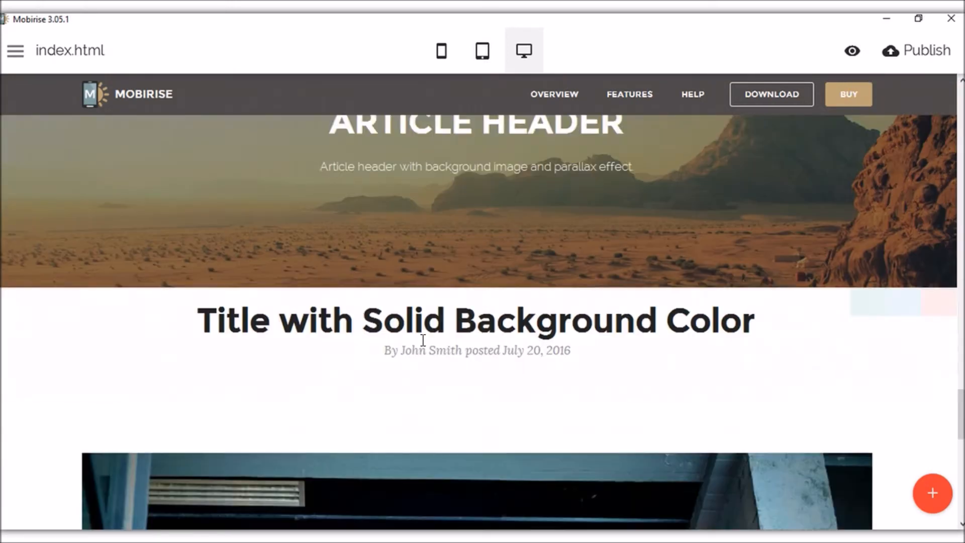
{"action": "scroll", "coordinate": [566, 242], "scroll_direction": "down", "scroll_amount": 5}
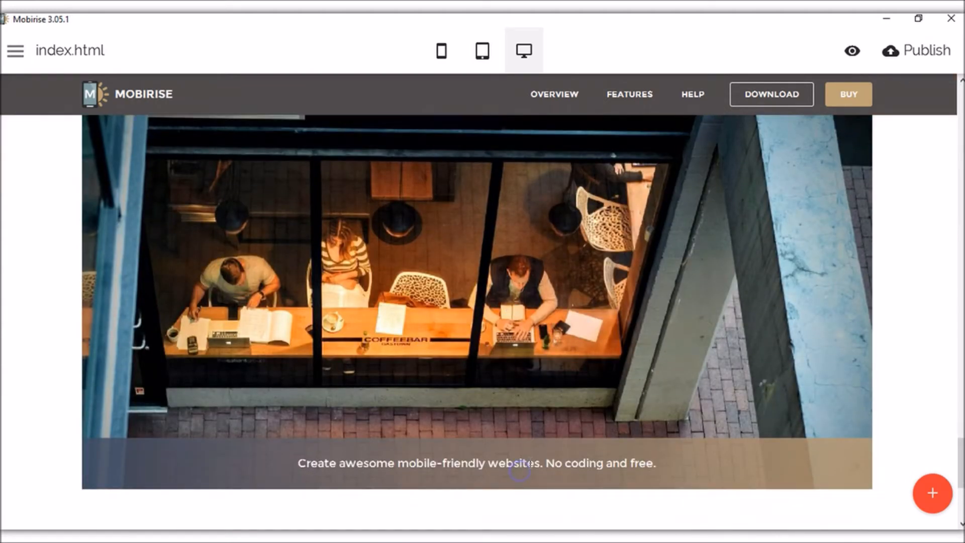
Inspect the café photo caption and first body paragraph, leaving both unchanged.
{"action": "left_click", "coordinate": [522, 463]}
{"action": "left_click_drag", "start_coordinate": [545, 462], "coordinate": [310, 463]}
{"action": "left_click", "coordinate": [602, 458]}
{"action": "scroll", "coordinate": [82, 339], "scroll_direction": "down", "scroll_amount": 5}
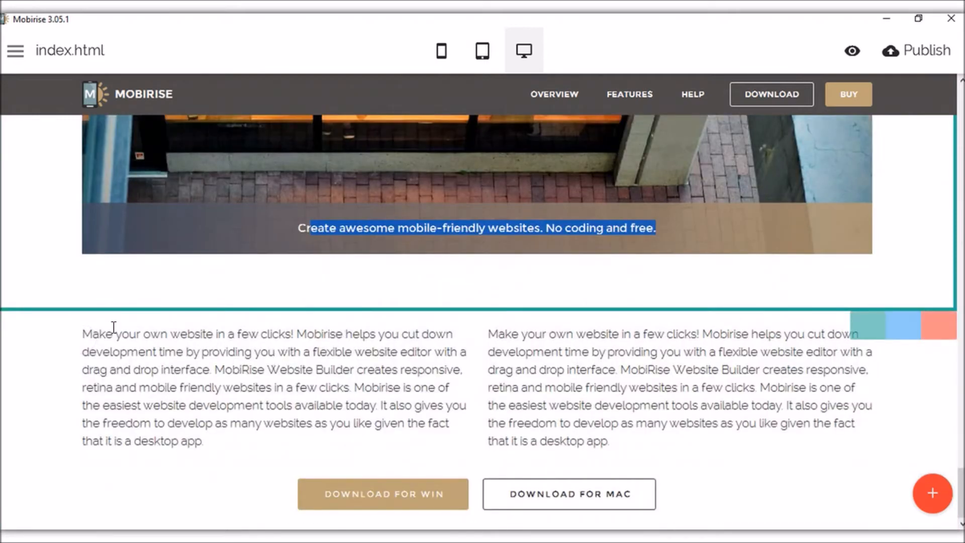
{"action": "left_click", "coordinate": [186, 351]}
{"action": "left_click", "coordinate": [26, 254]}
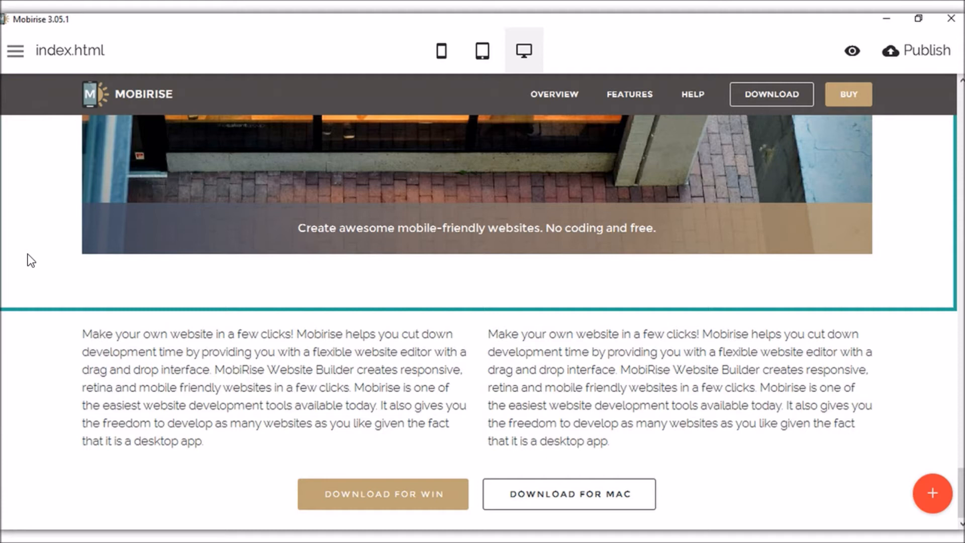
Add a Google Map block below the Win/Mac download buttons and open its Block Parameters.
{"action": "left_click", "coordinate": [933, 493]}
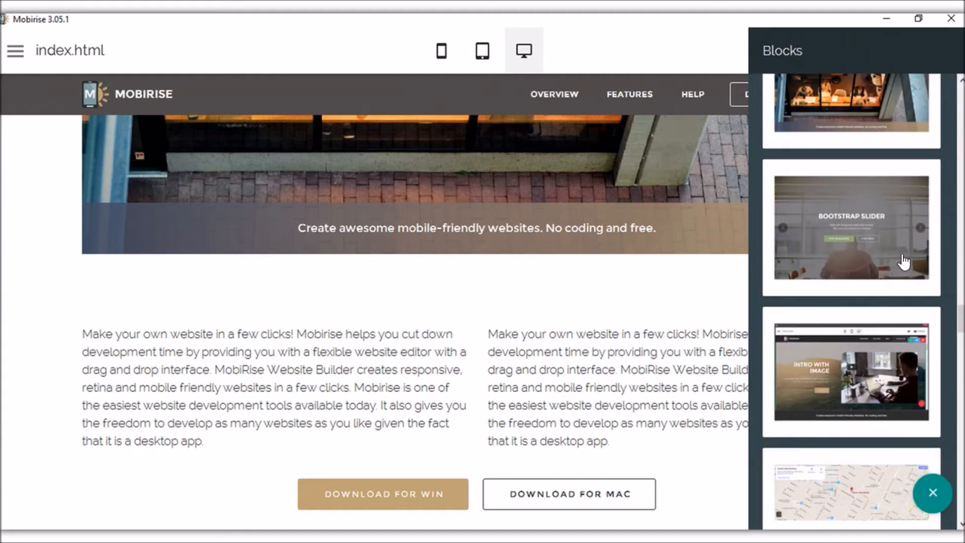
{"action": "scroll", "coordinate": [904, 255], "scroll_direction": "down", "scroll_amount": 4}
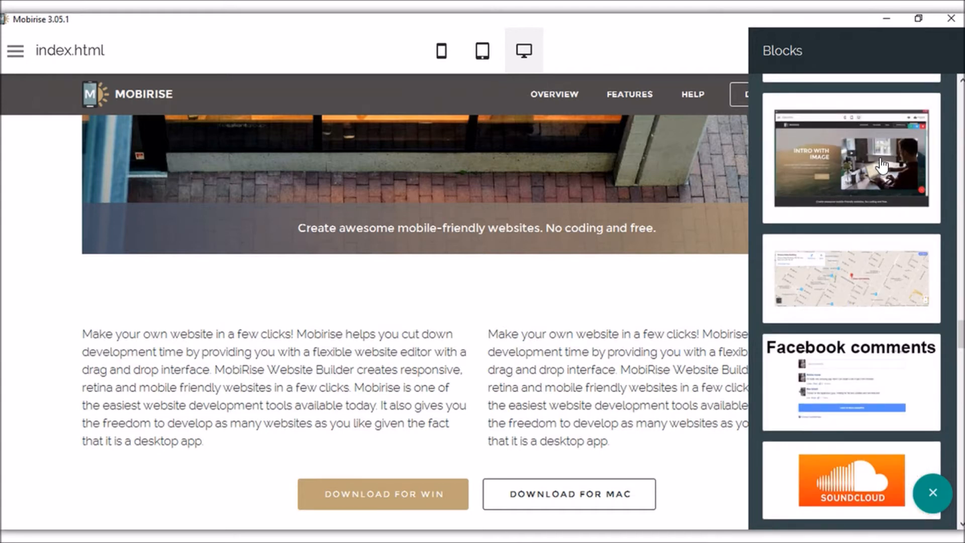
{"action": "scroll", "coordinate": [894, 232], "scroll_direction": "down", "scroll_amount": 1}
{"action": "left_click", "coordinate": [899, 226]}
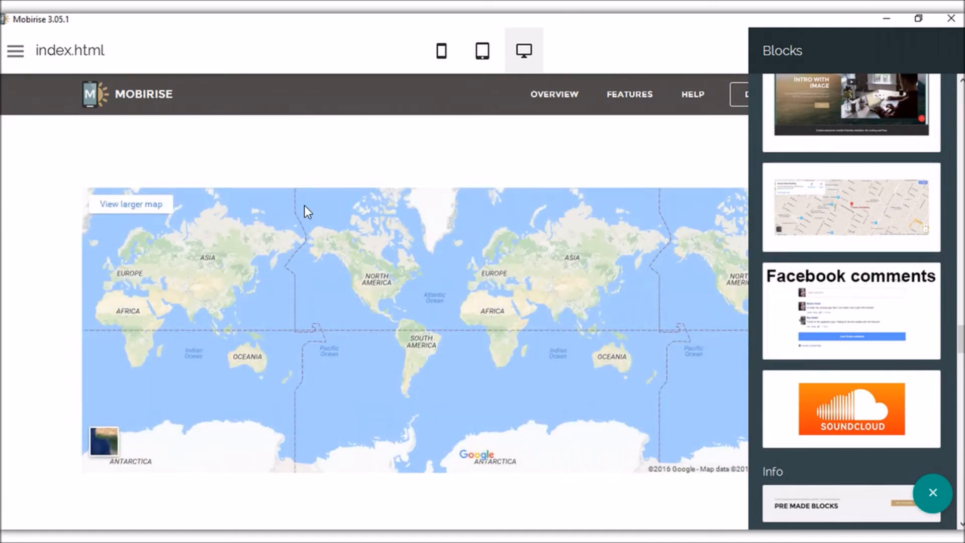
{"action": "scroll", "coordinate": [388, 298], "scroll_direction": "up", "scroll_amount": 2}
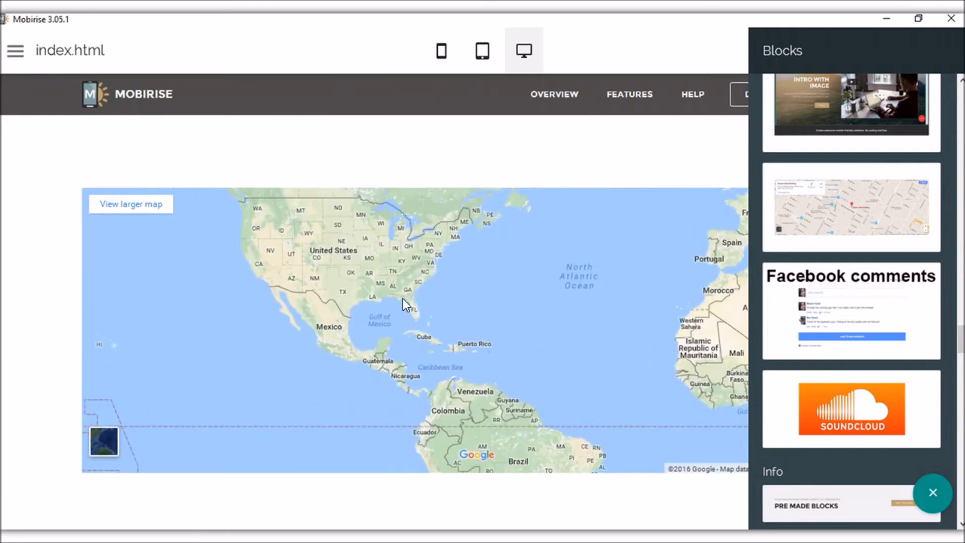
{"action": "left_click", "coordinate": [924, 497]}
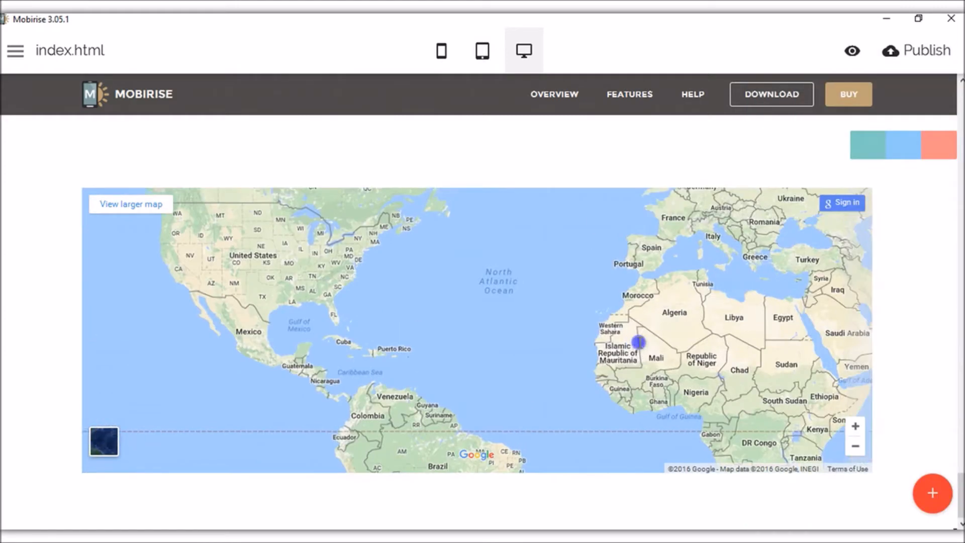
{"action": "scroll", "coordinate": [920, 222], "scroll_direction": "up", "scroll_amount": 2}
{"action": "left_click", "coordinate": [906, 217]}
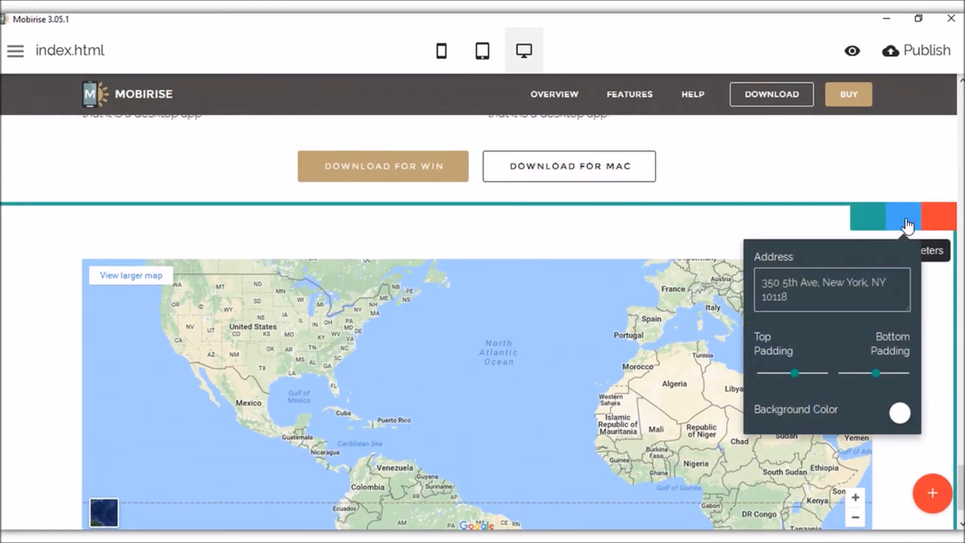
Reduce the map block's top padding and give it a teal background.
{"action": "left_click", "coordinate": [900, 221]}
{"action": "left_click", "coordinate": [908, 222]}
{"action": "left_click_drag", "start_coordinate": [821, 296], "coordinate": [735, 269]}
{"action": "left_click_drag", "start_coordinate": [795, 372], "coordinate": [773, 373]}
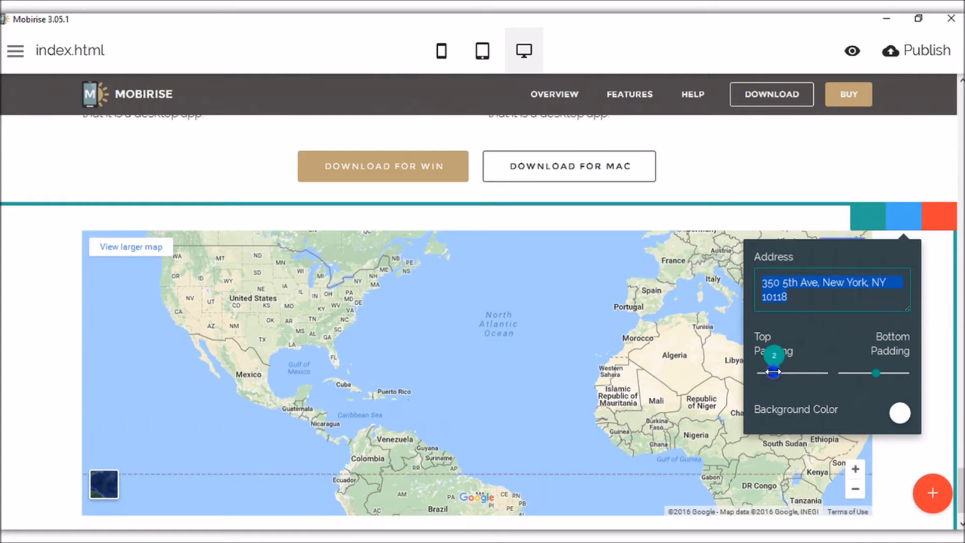
{"action": "left_click", "coordinate": [900, 415]}
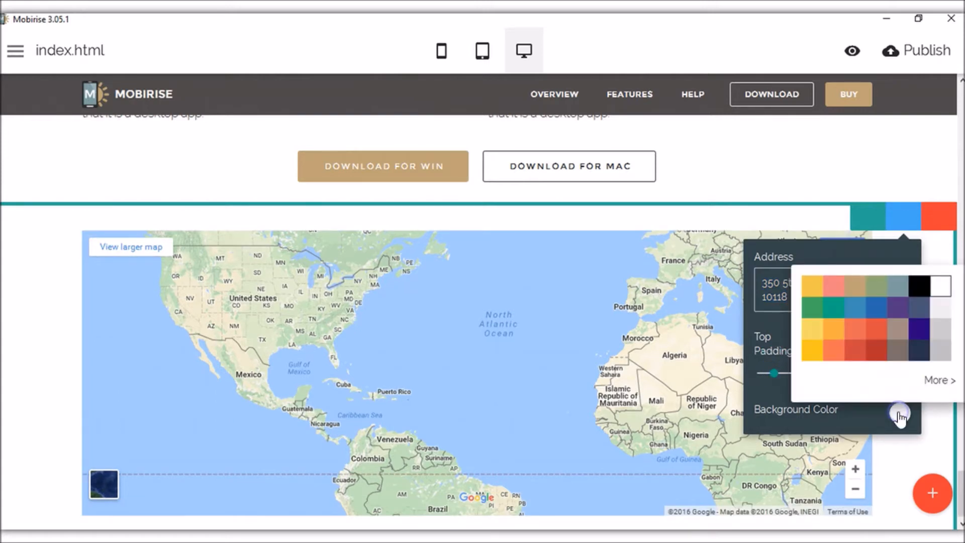
{"action": "left_click", "coordinate": [835, 310]}
{"action": "left_click", "coordinate": [753, 180]}
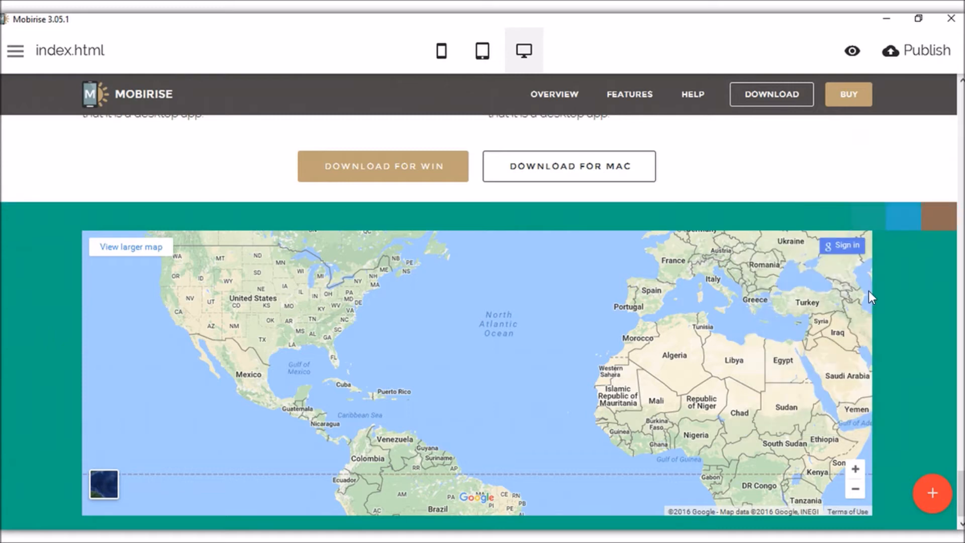
Apply the address 350 5th Ave, New York, NY 10118 so the map reloads.
{"action": "scroll", "coordinate": [657, 322], "scroll_direction": "up", "scroll_amount": 3}
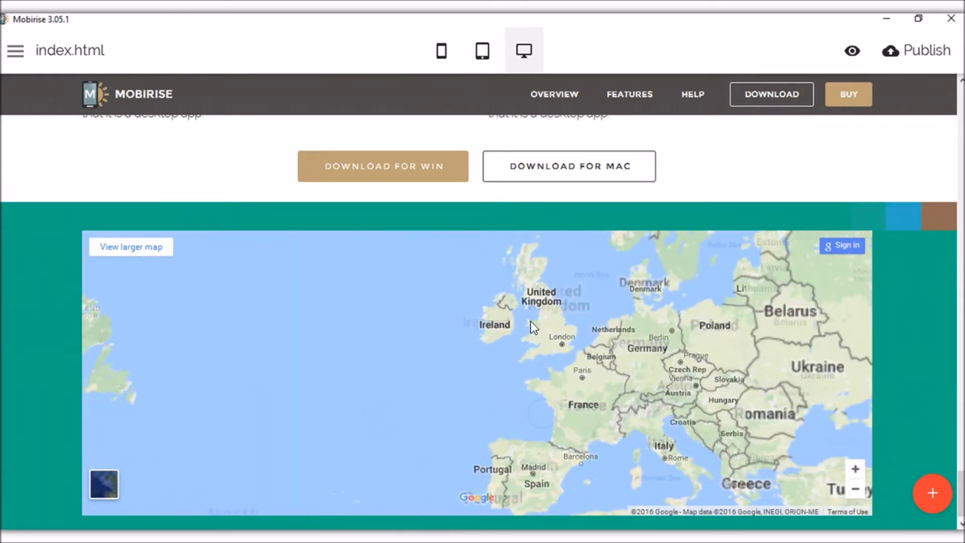
{"action": "scroll", "coordinate": [535, 322], "scroll_direction": "down", "scroll_amount": 4}
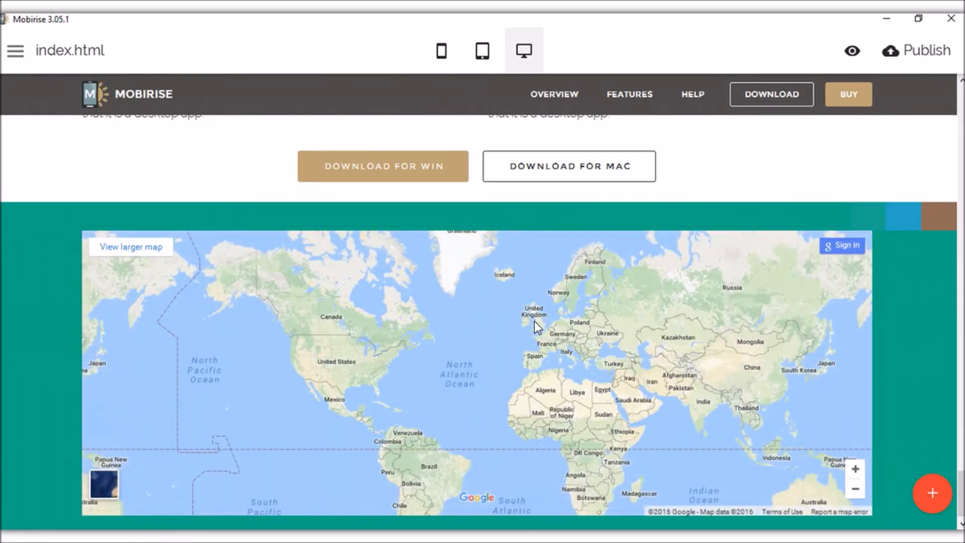
{"action": "scroll", "coordinate": [535, 321], "scroll_direction": "down", "scroll_amount": 2}
{"action": "left_click", "coordinate": [905, 217]}
{"action": "left_click", "coordinate": [867, 301]}
{"action": "key", "text": "Return"}
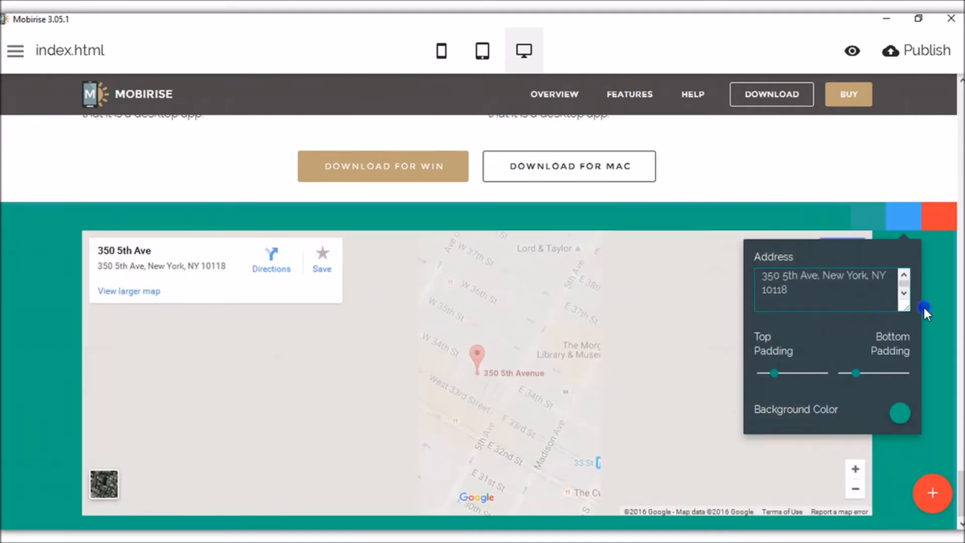
{"action": "left_click", "coordinate": [924, 307]}
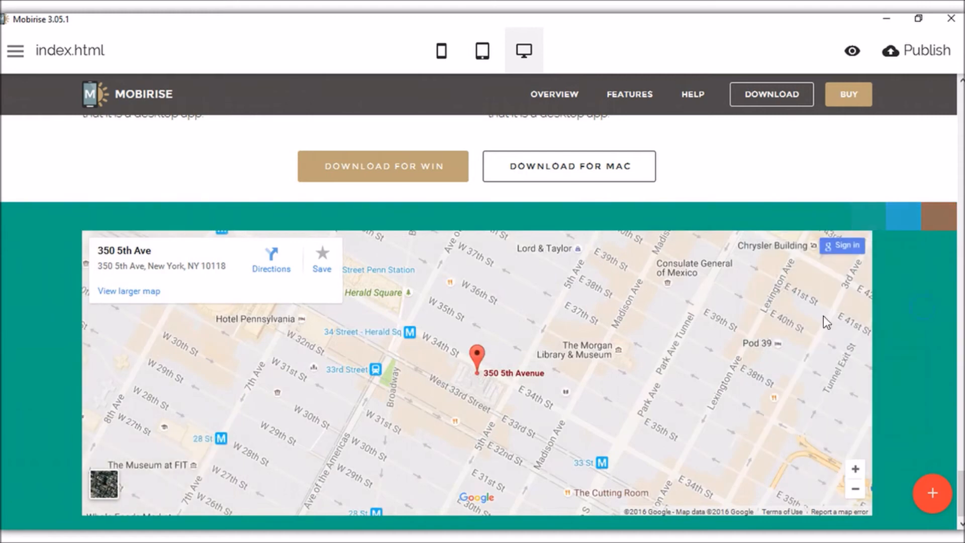
Pan the map view to centre it on the United States.
{"action": "scroll", "coordinate": [558, 334], "scroll_direction": "down", "scroll_amount": 4}
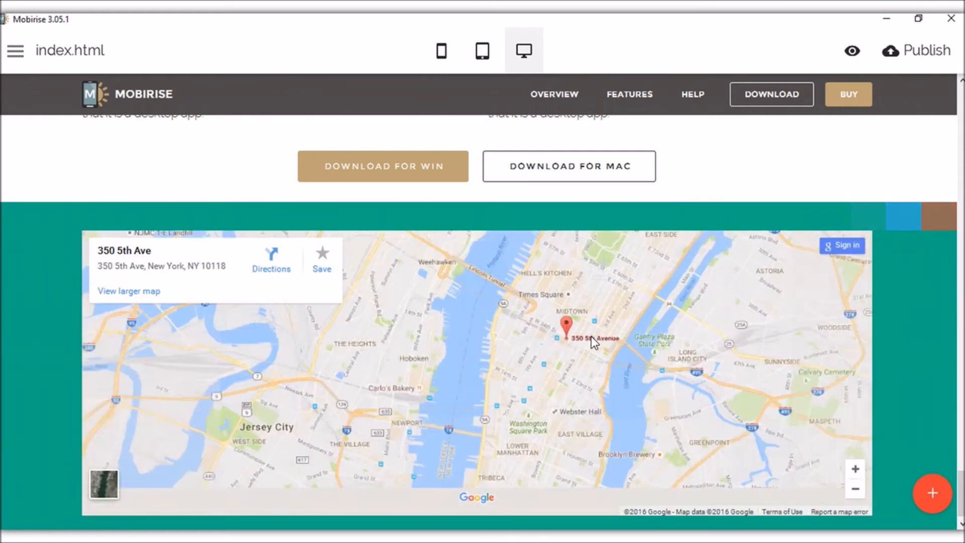
{"action": "scroll", "coordinate": [623, 335], "scroll_direction": "down", "scroll_amount": 2}
{"action": "left_click_drag", "start_coordinate": [674, 333], "coordinate": [544, 346]}
{"action": "scroll", "coordinate": [587, 312], "scroll_direction": "down", "scroll_amount": 2}
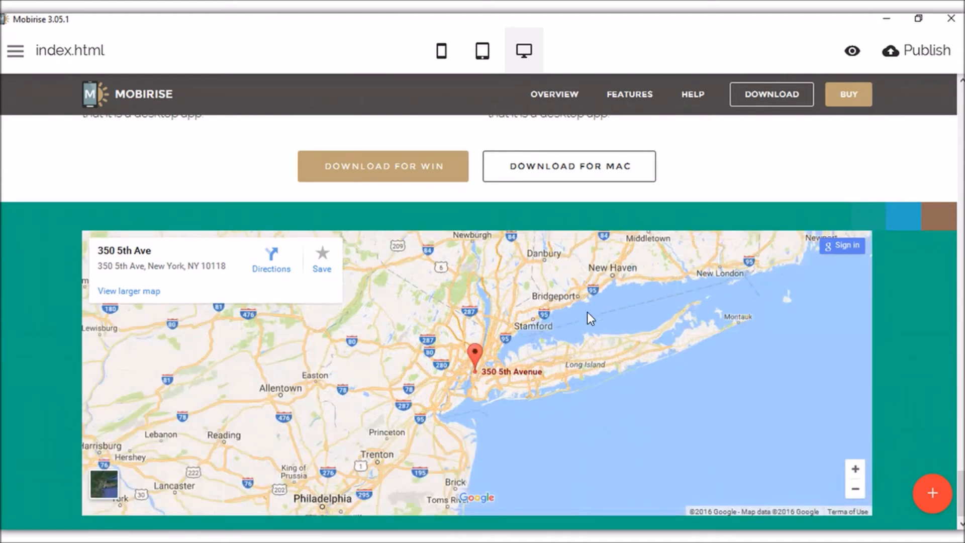
{"action": "scroll", "coordinate": [587, 311], "scroll_direction": "down", "scroll_amount": 4}
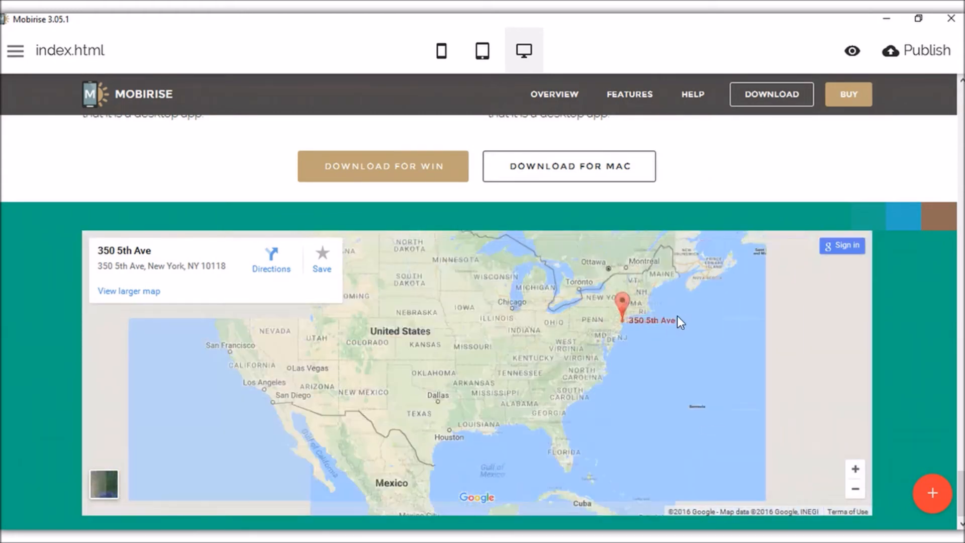
{"action": "left_click_drag", "start_coordinate": [679, 314], "coordinate": [624, 356]}
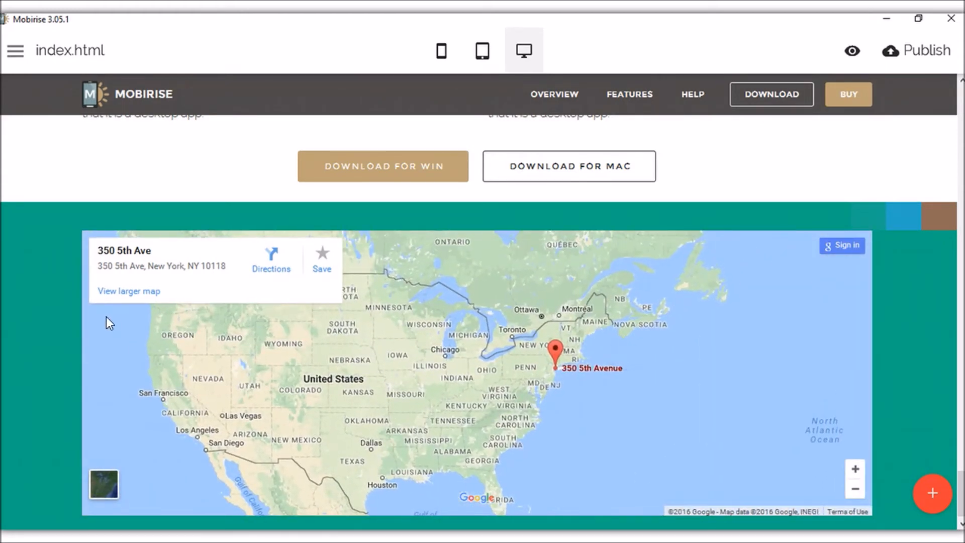
Add a Facebook Comments block below the map block.
{"action": "left_click", "coordinate": [931, 492]}
{"action": "scroll", "coordinate": [897, 310], "scroll_direction": "down", "scroll_amount": 2}
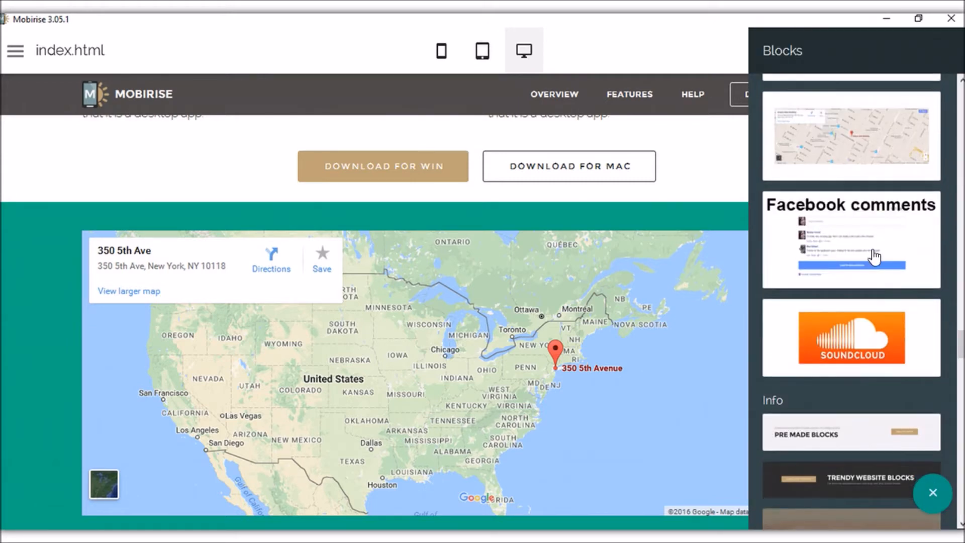
{"action": "left_click", "coordinate": [873, 252]}
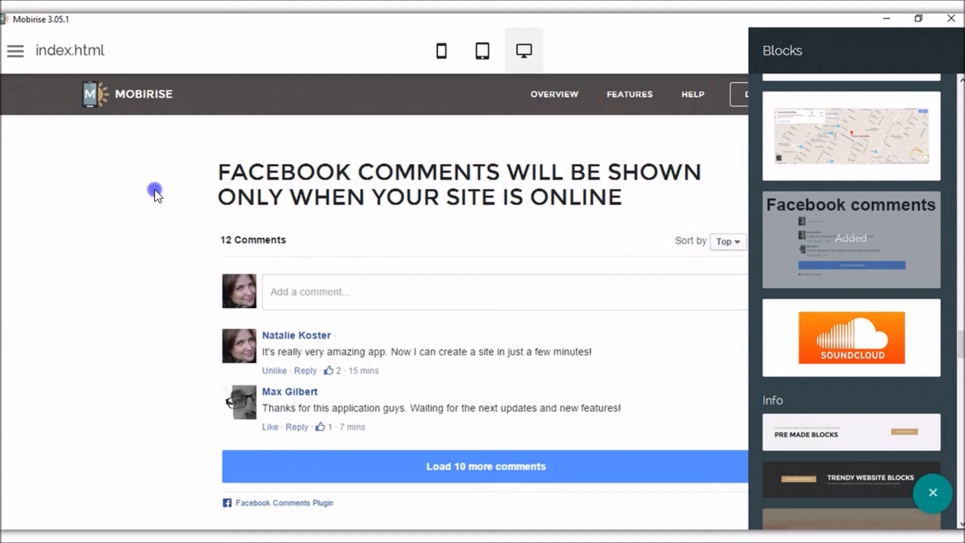
{"action": "left_click", "coordinate": [154, 190]}
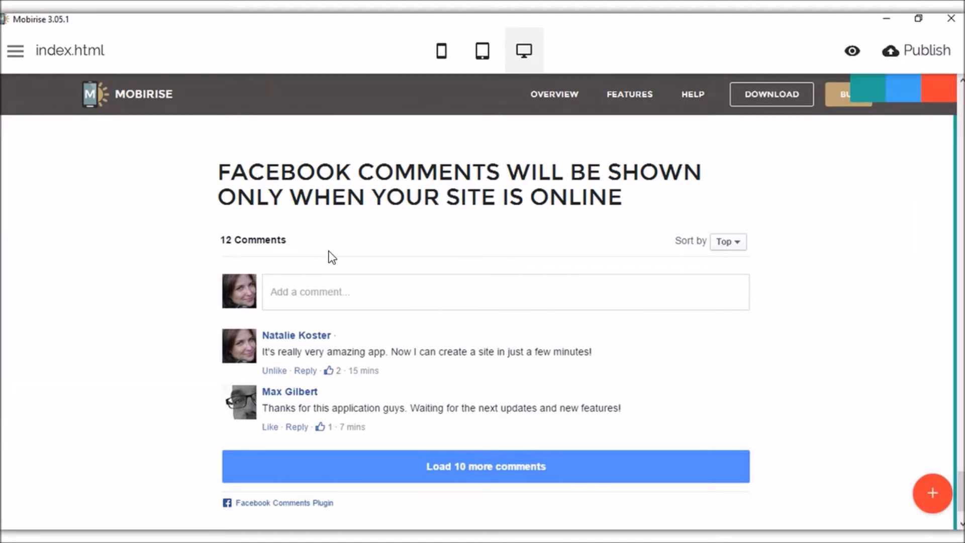
Inspect the comments heading text, selecting the word ONLINE without changing it.
{"action": "left_click", "coordinate": [530, 351]}
{"action": "scroll", "coordinate": [518, 347], "scroll_direction": "down", "scroll_amount": 2}
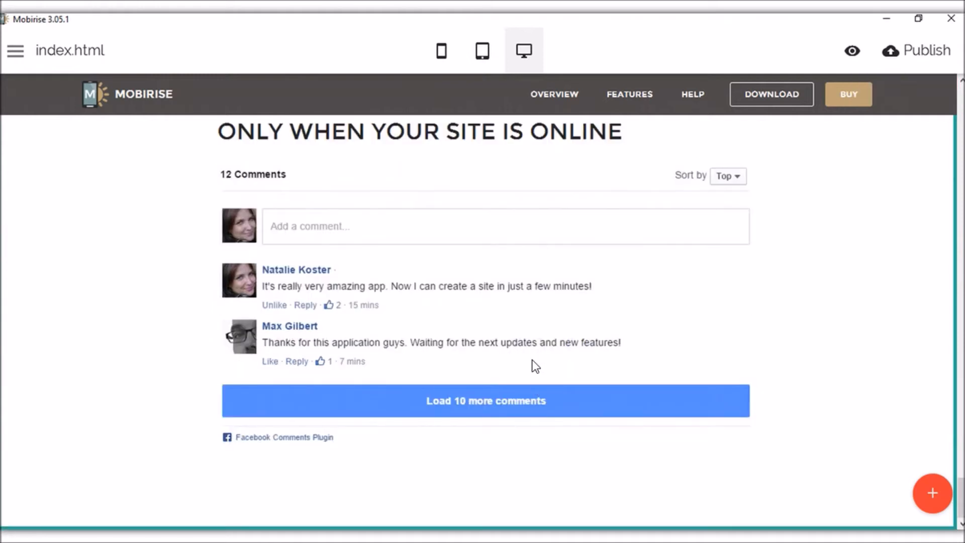
{"action": "scroll", "coordinate": [541, 332], "scroll_direction": "up", "scroll_amount": 2}
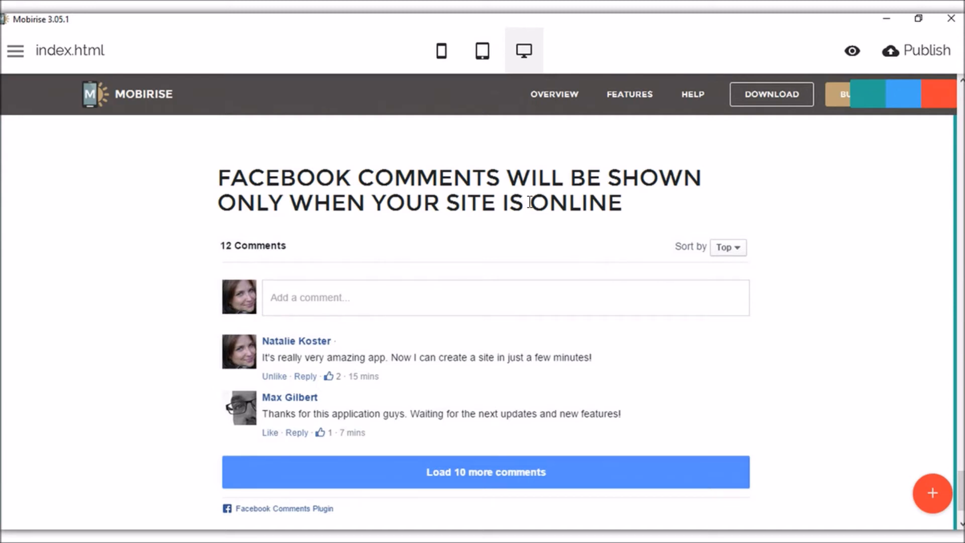
{"action": "left_click_drag", "start_coordinate": [531, 202], "coordinate": [313, 203]}
{"action": "left_click", "coordinate": [490, 193]}
{"action": "left_click_drag", "start_coordinate": [653, 213], "coordinate": [530, 204]}
{"action": "left_click", "coordinate": [680, 205]}
{"action": "scroll", "coordinate": [679, 273], "scroll_direction": "down", "scroll_amount": 2}
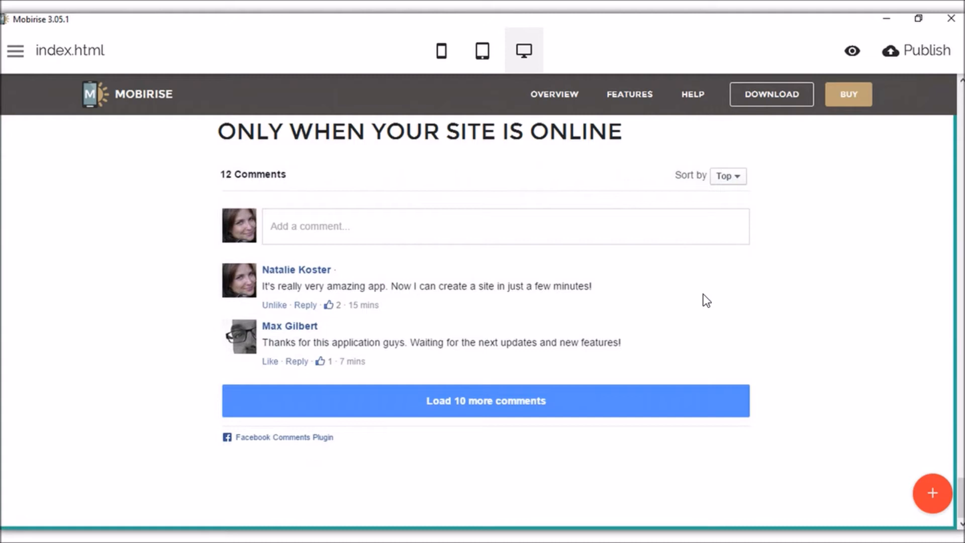
Drag the Trendy Website Blocks header and Background Image parallax section onto the page bottom.
{"action": "left_click", "coordinate": [932, 493]}
{"action": "scroll", "coordinate": [877, 280], "scroll_direction": "down", "scroll_amount": 3}
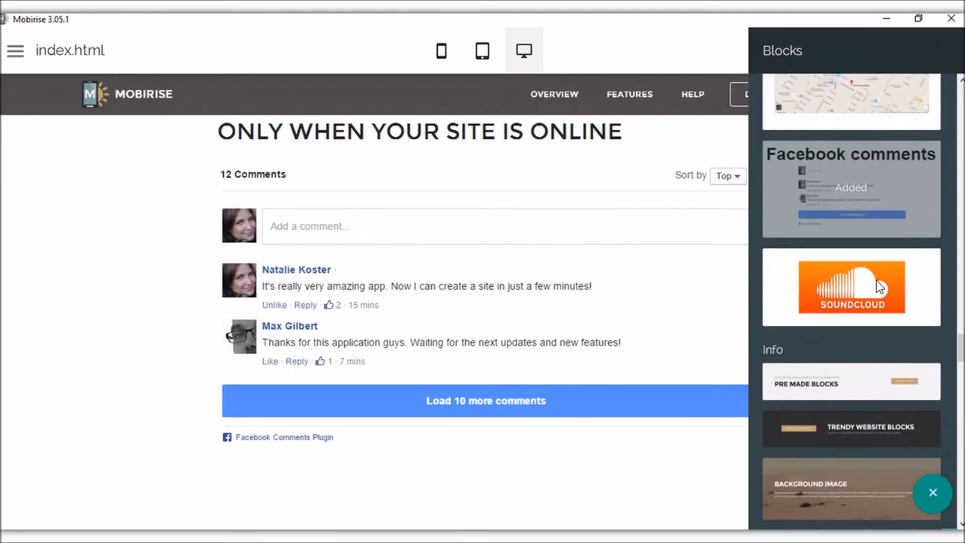
{"action": "scroll", "coordinate": [876, 279], "scroll_direction": "down", "scroll_amount": 1}
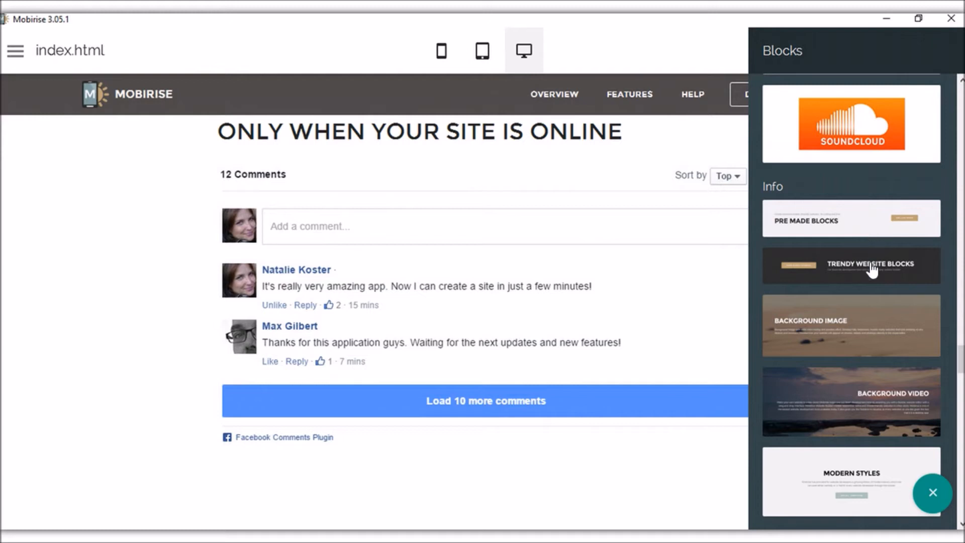
{"action": "left_click_drag", "start_coordinate": [641, 370], "coordinate": [447, 494]}
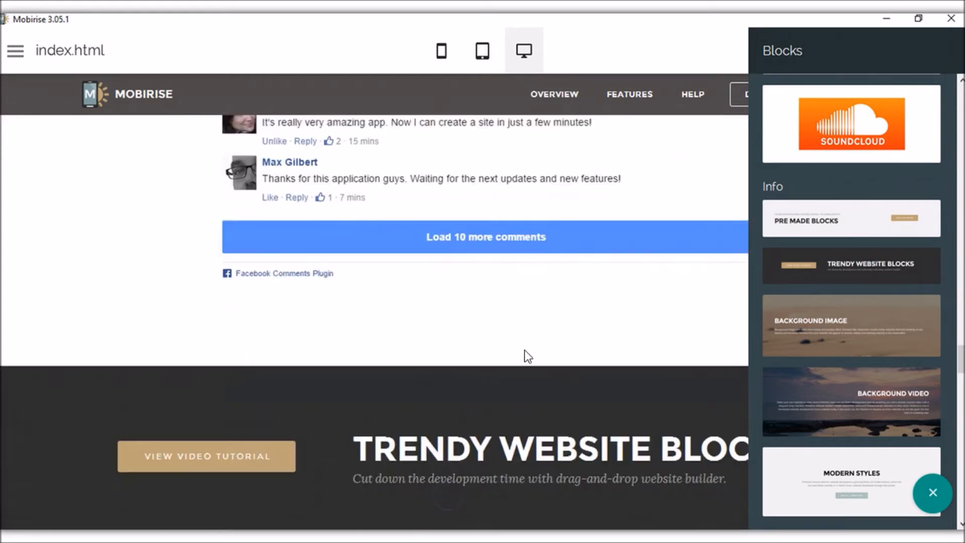
{"action": "left_click_drag", "start_coordinate": [845, 332], "coordinate": [469, 508]}
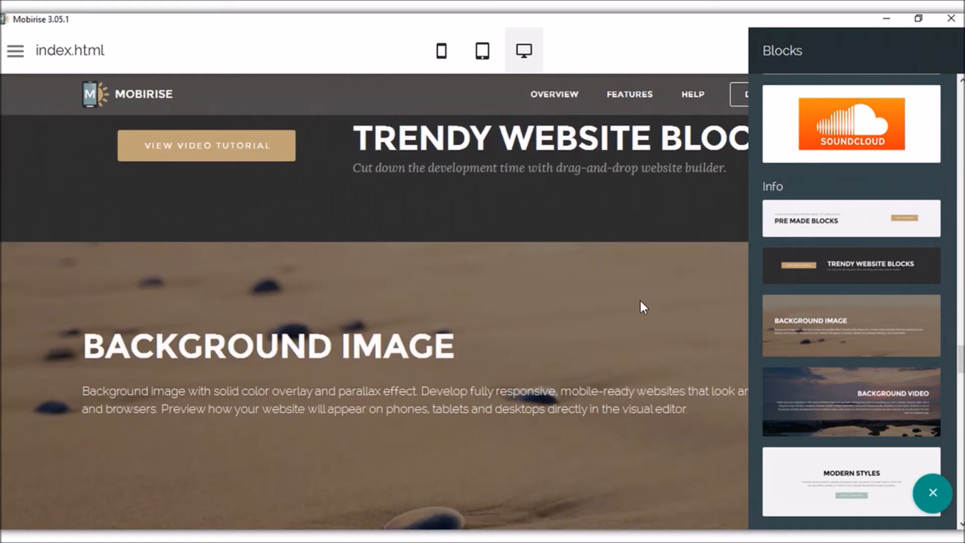
{"action": "left_click", "coordinate": [933, 492]}
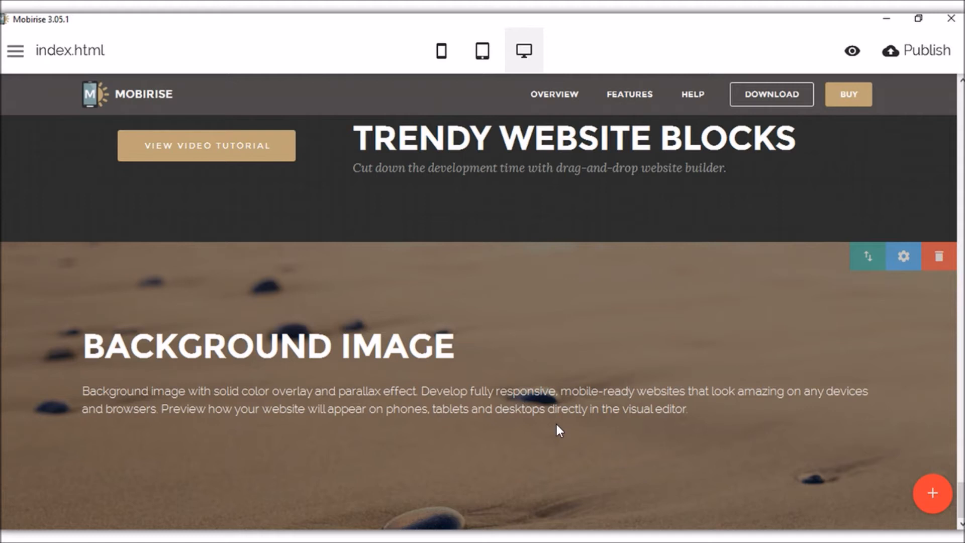
{"action": "scroll", "coordinate": [560, 430], "scroll_direction": "up", "scroll_amount": 3}
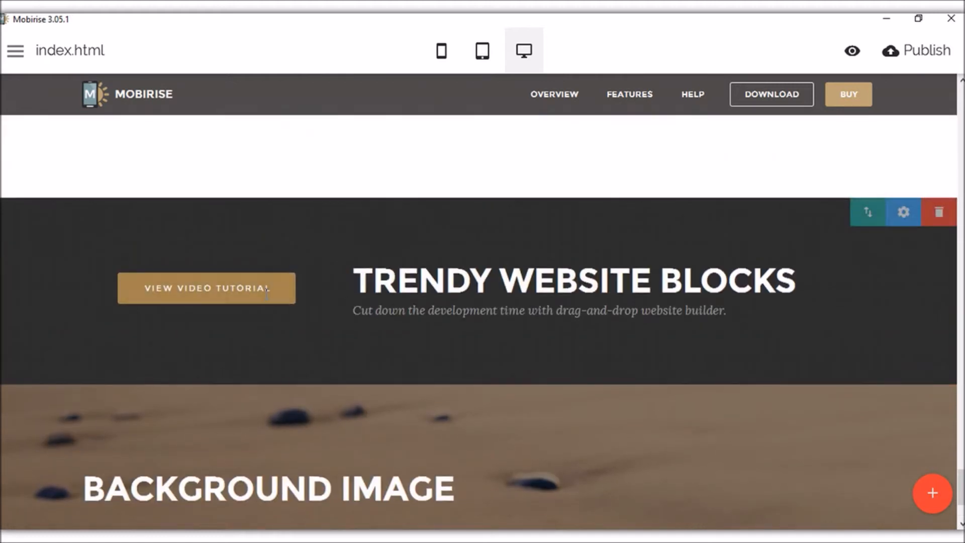
{"action": "left_click", "coordinate": [262, 289]}
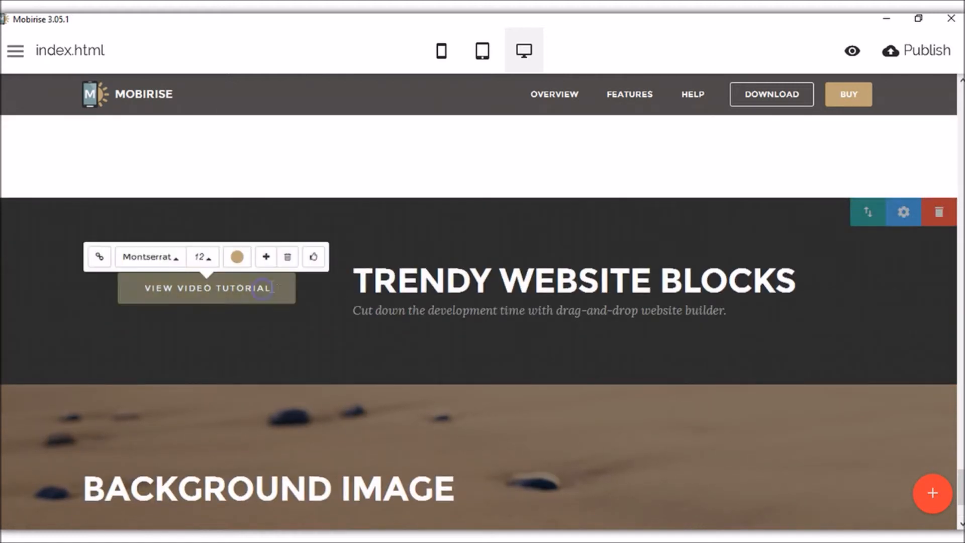
{"action": "left_click", "coordinate": [499, 284]}
{"action": "left_click", "coordinate": [790, 277]}
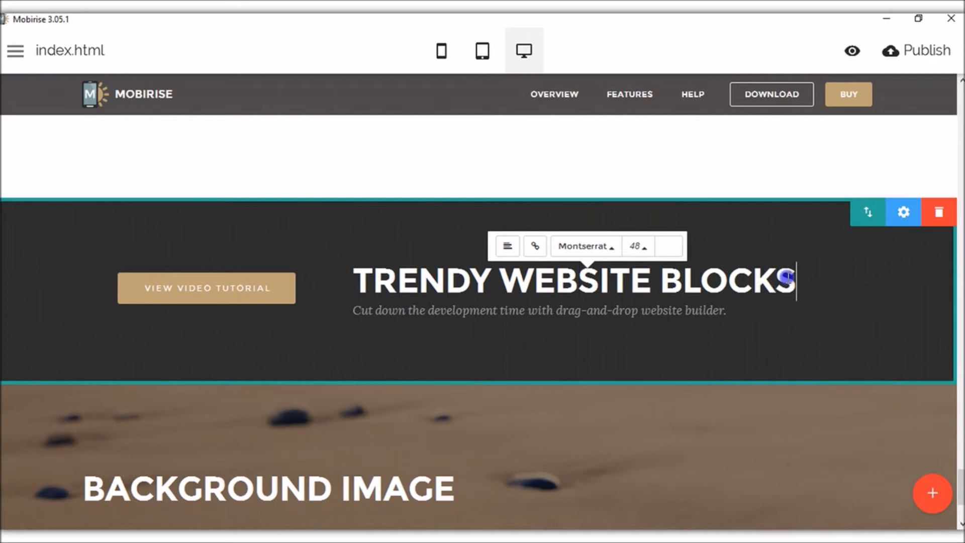
{"action": "scroll", "coordinate": [747, 302], "scroll_direction": "down", "scroll_amount": 1}
{"action": "scroll", "coordinate": [747, 302], "scroll_direction": "down", "scroll_amount": 1}
{"action": "scroll", "coordinate": [578, 312], "scroll_direction": "up", "scroll_amount": 2}
{"action": "scroll", "coordinate": [438, 362], "scroll_direction": "down", "scroll_amount": 1}
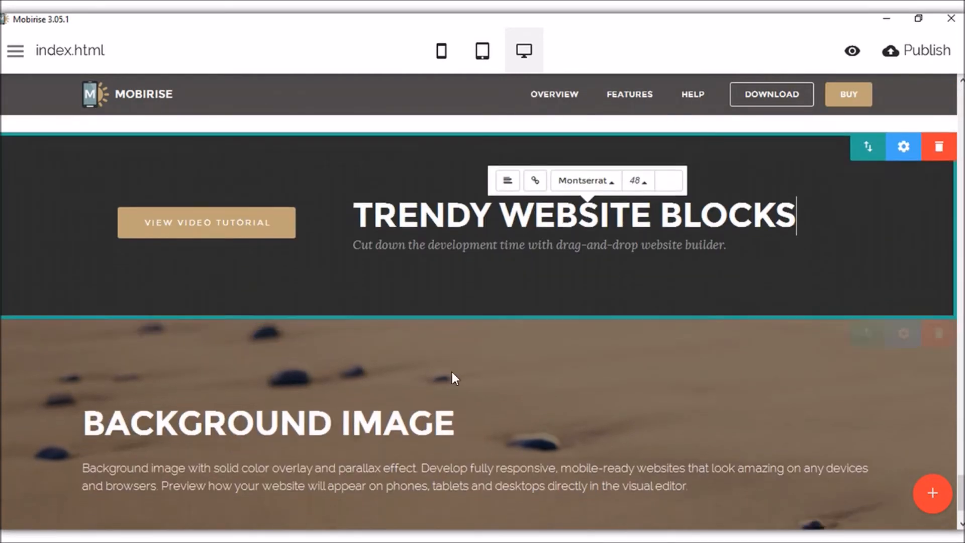
{"action": "scroll", "coordinate": [829, 248], "scroll_direction": "down", "scroll_amount": 1}
{"action": "scroll", "coordinate": [799, 287], "scroll_direction": "up", "scroll_amount": 1}
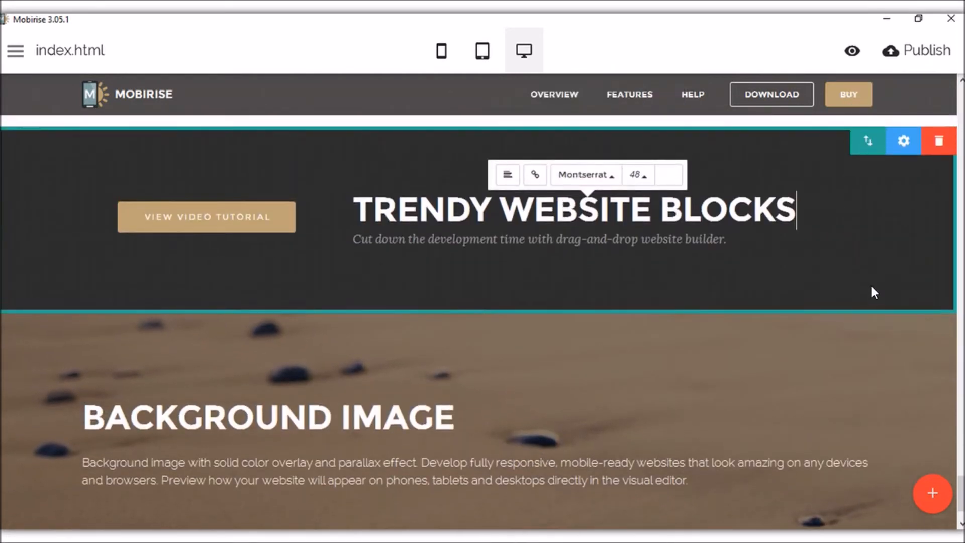
Add the three-column 'What Our Fantastic Users Say' testimonials block to the page.
{"action": "left_click", "coordinate": [933, 492]}
{"action": "scroll", "coordinate": [927, 297], "scroll_direction": "down", "scroll_amount": 3}
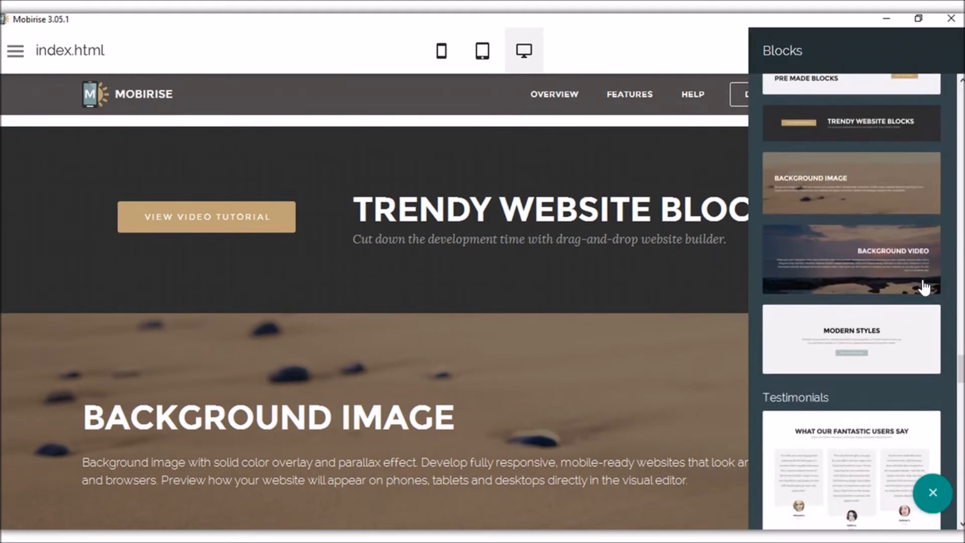
{"action": "scroll", "coordinate": [906, 287], "scroll_direction": "down", "scroll_amount": 1}
{"action": "scroll", "coordinate": [894, 283], "scroll_direction": "down", "scroll_amount": 1}
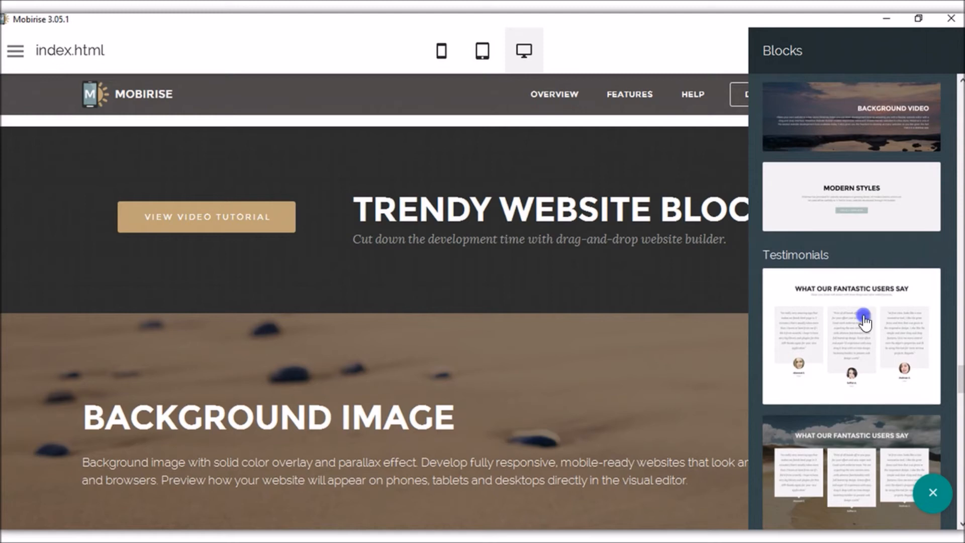
{"action": "left_click", "coordinate": [861, 320]}
{"action": "scroll", "coordinate": [854, 312], "scroll_direction": "down", "scroll_amount": 4}
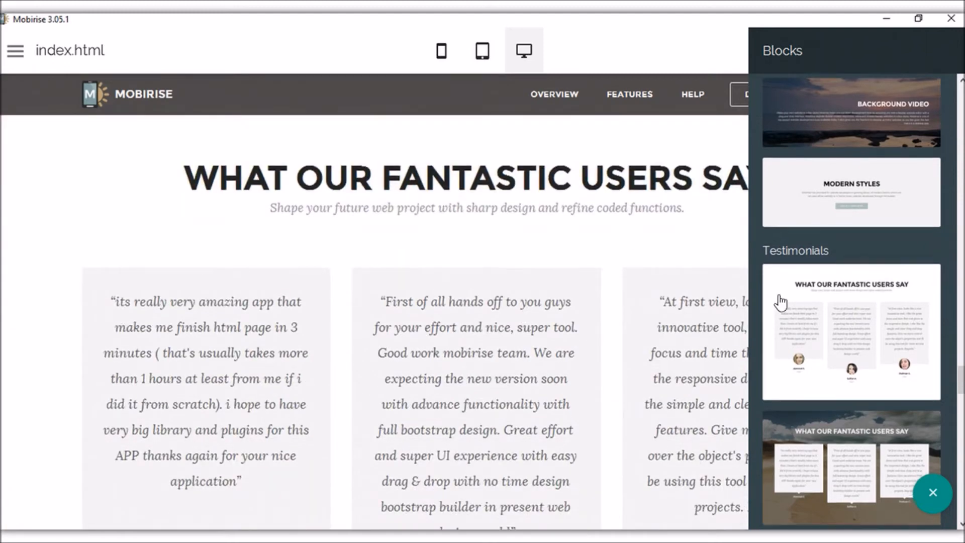
{"action": "scroll", "coordinate": [869, 322], "scroll_direction": "down", "scroll_amount": 3}
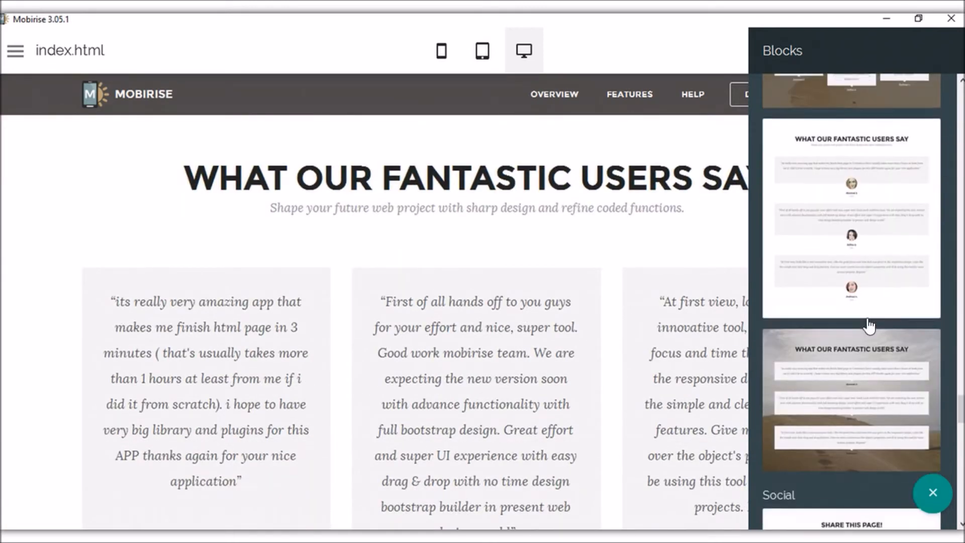
{"action": "scroll", "coordinate": [879, 334], "scroll_direction": "up", "scroll_amount": 4}
{"action": "scroll", "coordinate": [877, 334], "scroll_direction": "up", "scroll_amount": 5}
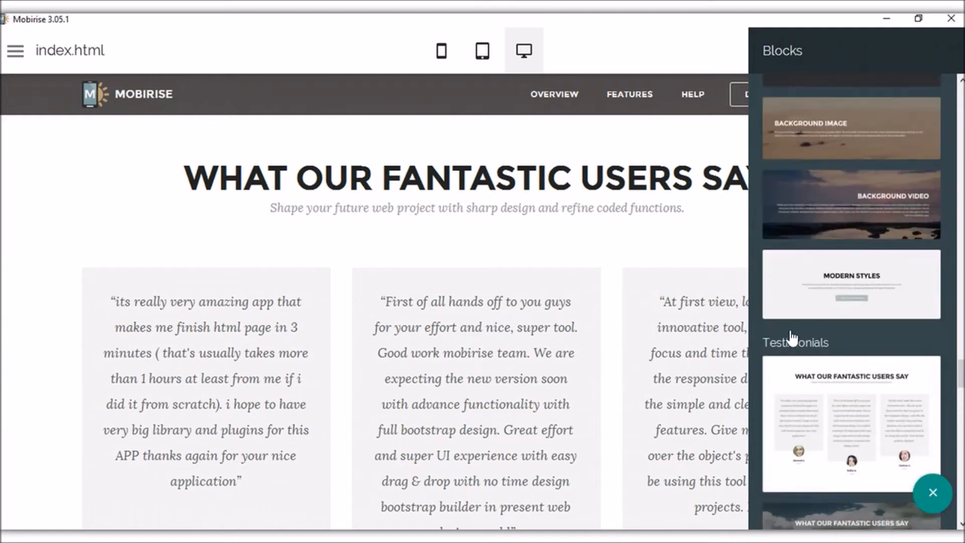
{"action": "left_click", "coordinate": [23, 307]}
View the middle testimonial avatar's Media Image settings and close them unchanged.
{"action": "scroll", "coordinate": [300, 270], "scroll_direction": "down", "scroll_amount": 4}
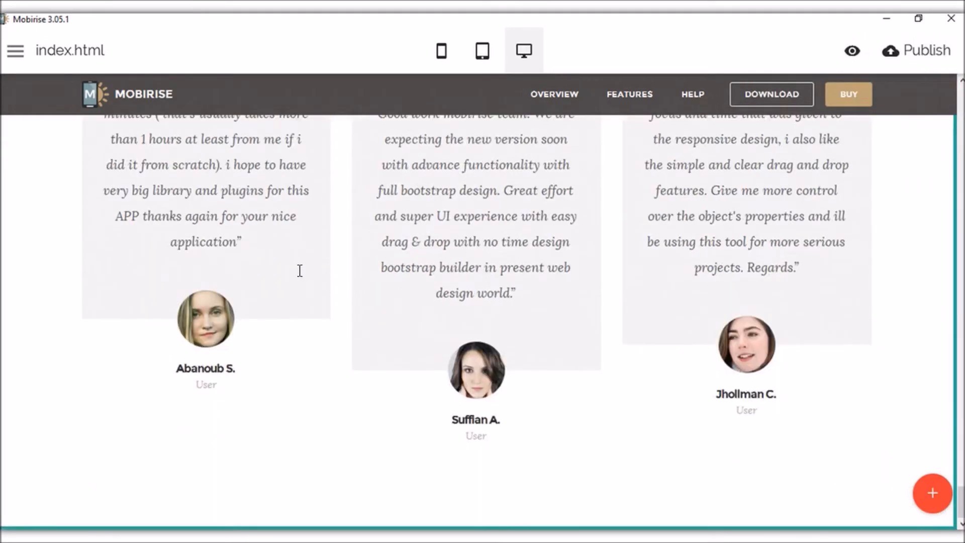
{"action": "scroll", "coordinate": [484, 309], "scroll_direction": "up", "scroll_amount": 3}
{"action": "left_click_drag", "start_coordinate": [567, 282], "coordinate": [452, 282]}
{"action": "left_click", "coordinate": [512, 296]}
{"action": "scroll", "coordinate": [513, 301], "scroll_direction": "down", "scroll_amount": 3}
{"action": "left_click", "coordinate": [473, 384]}
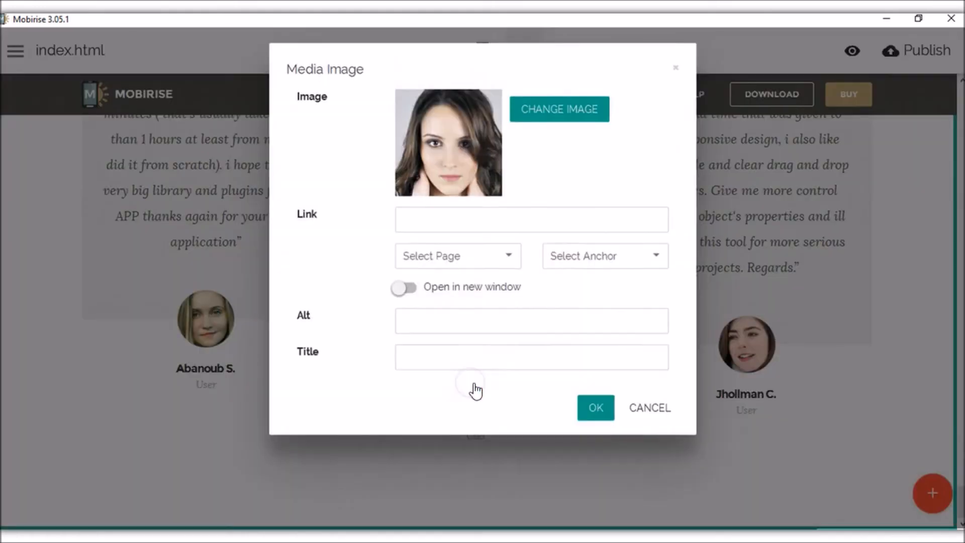
{"action": "left_click", "coordinate": [677, 78]}
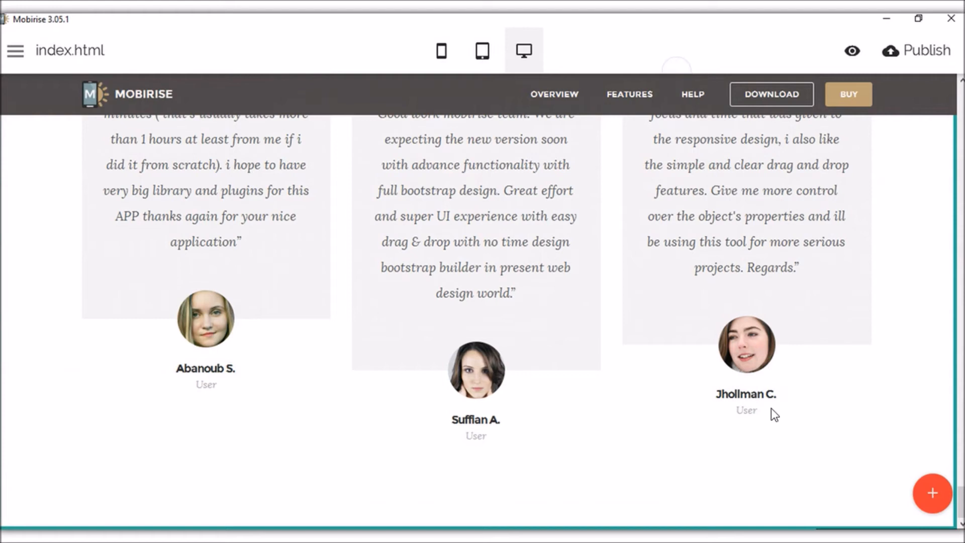
Add the Social section's Follow Us block with the mountain-photo background.
{"action": "left_click", "coordinate": [930, 495]}
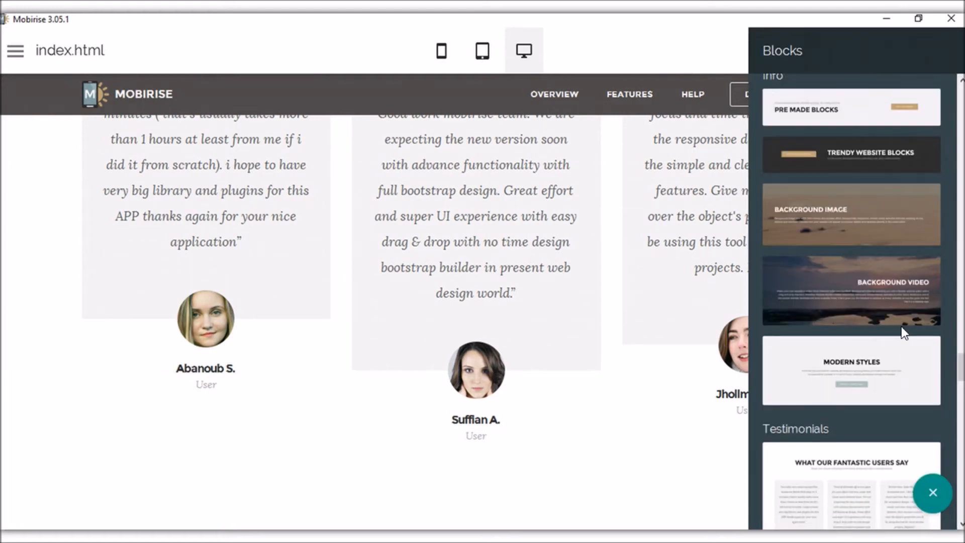
{"action": "scroll", "coordinate": [900, 329], "scroll_direction": "up", "scroll_amount": 5}
{"action": "scroll", "coordinate": [901, 332], "scroll_direction": "down", "scroll_amount": 15}
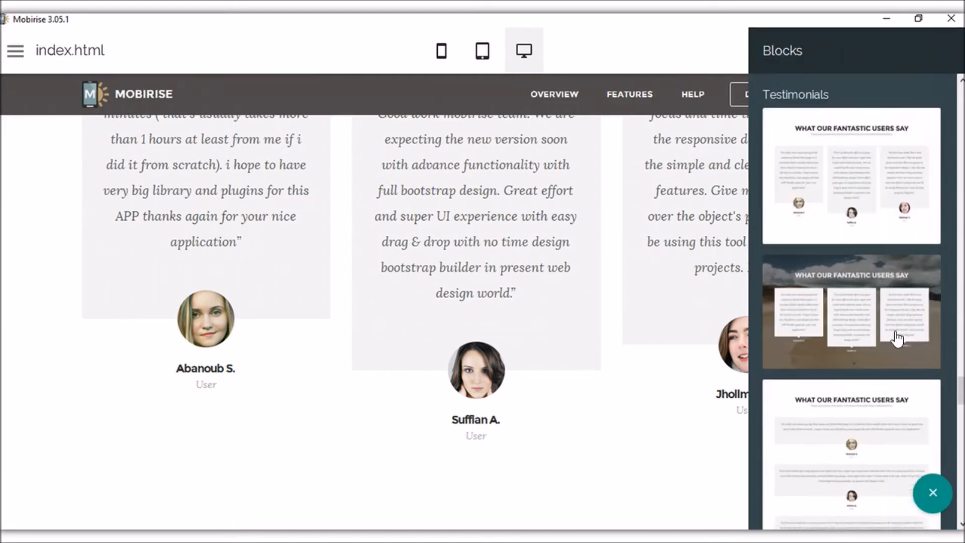
{"action": "scroll", "coordinate": [878, 352], "scroll_direction": "down", "scroll_amount": 3}
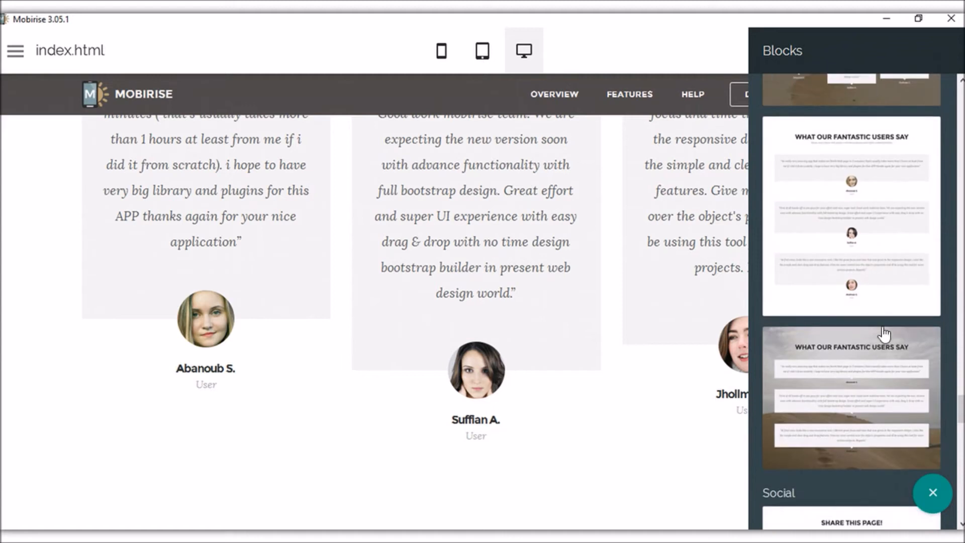
{"action": "scroll", "coordinate": [880, 335], "scroll_direction": "down", "scroll_amount": 3}
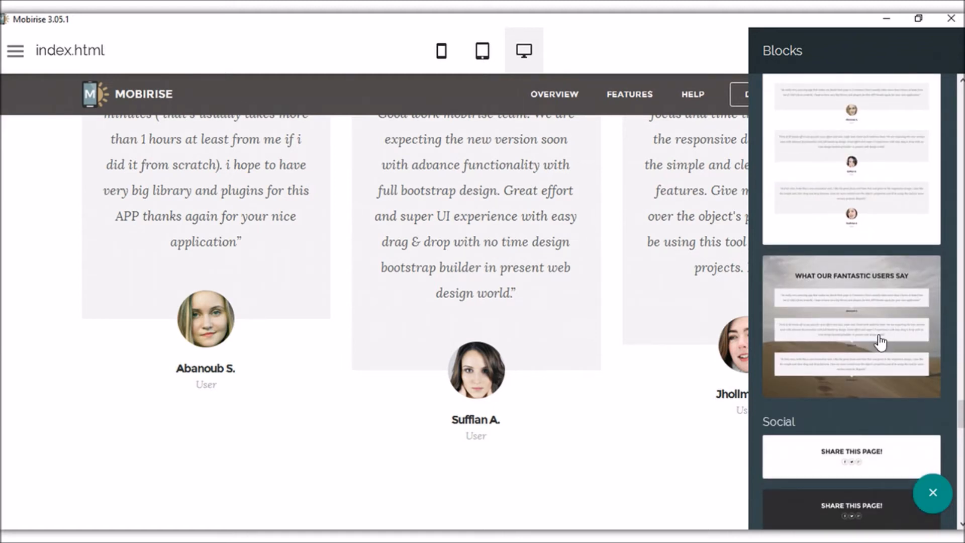
{"action": "scroll", "coordinate": [880, 342], "scroll_direction": "down", "scroll_amount": 4}
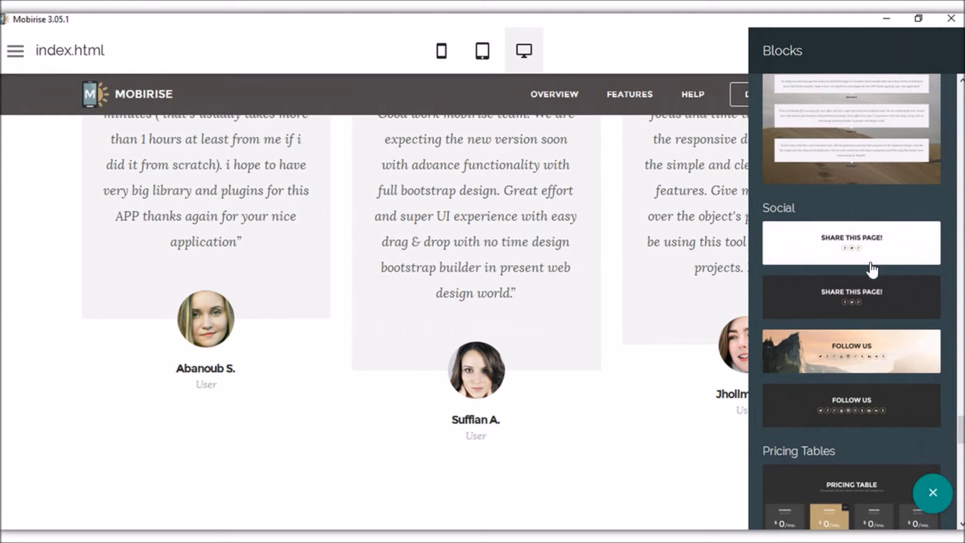
{"action": "scroll", "coordinate": [875, 302], "scroll_direction": "down", "scroll_amount": 1}
{"action": "left_click", "coordinate": [869, 286]}
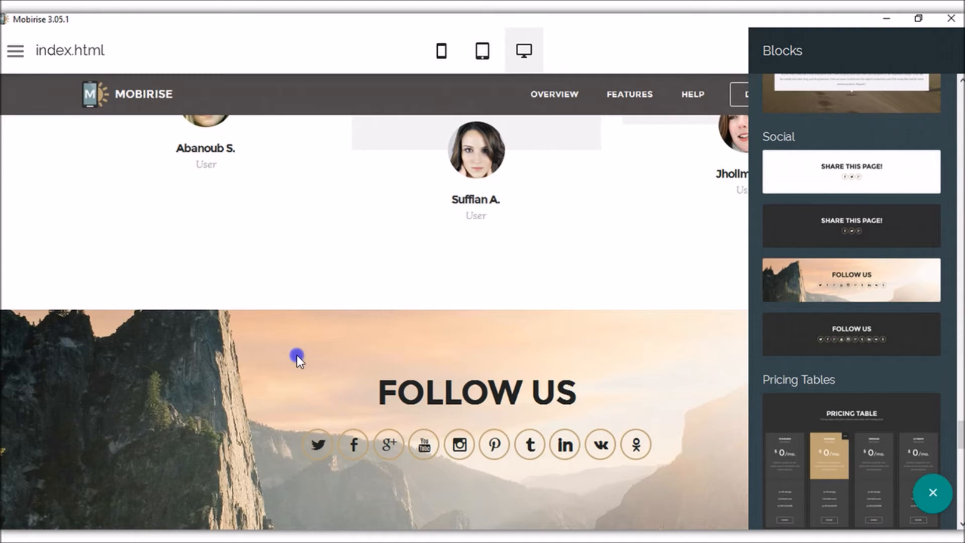
Inspect the Twitter icon's link twitter.com/mobirise and its Pages and Anchors lists, leaving it unchanged.
{"action": "left_click", "coordinate": [296, 355]}
{"action": "left_click", "coordinate": [317, 445]}
{"action": "left_click", "coordinate": [302, 413]}
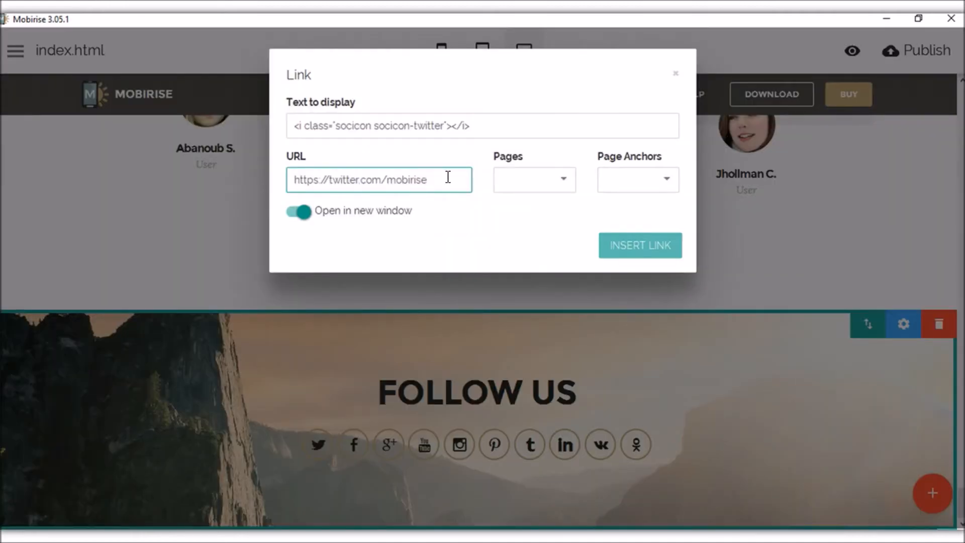
{"action": "left_click_drag", "start_coordinate": [448, 177], "coordinate": [216, 174]}
{"action": "double_click", "coordinate": [428, 186]}
{"action": "left_click_drag", "start_coordinate": [440, 183], "coordinate": [255, 178]}
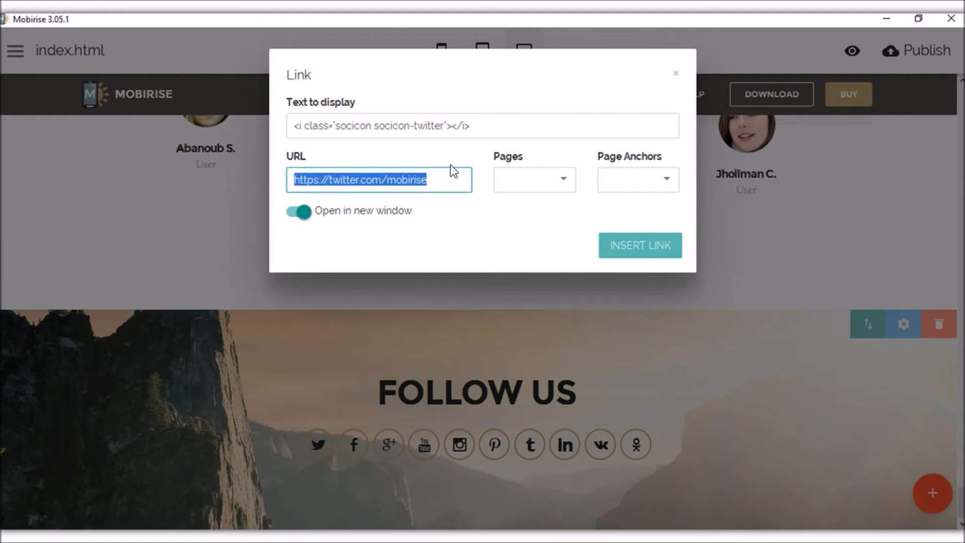
{"action": "left_click", "coordinate": [550, 181]}
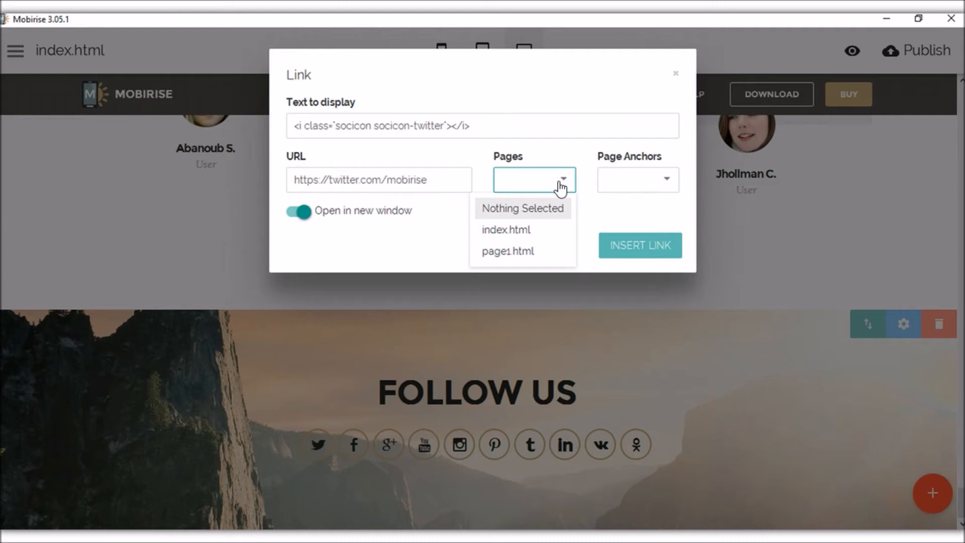
{"action": "left_click", "coordinate": [519, 188]}
{"action": "left_click", "coordinate": [422, 180]}
{"action": "left_click", "coordinate": [625, 180]}
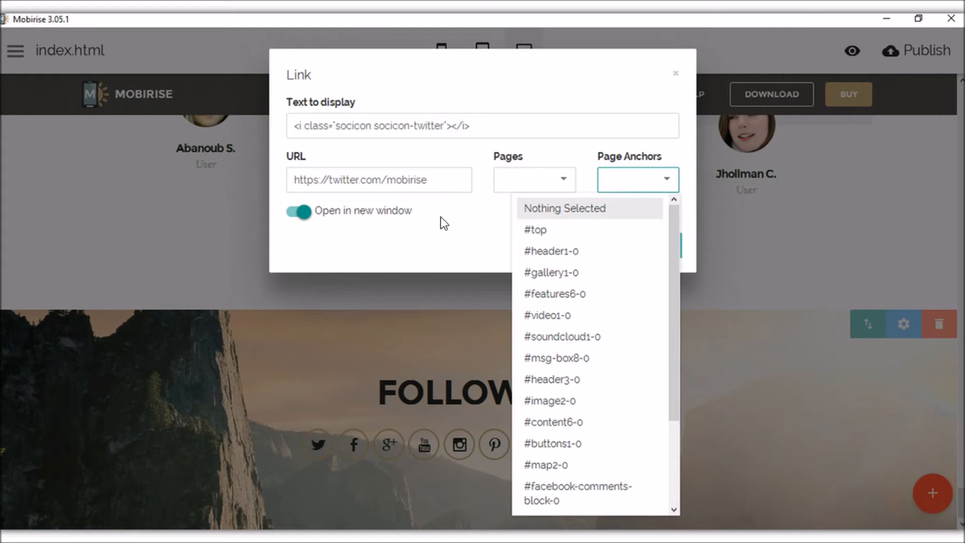
{"action": "left_click", "coordinate": [464, 216]}
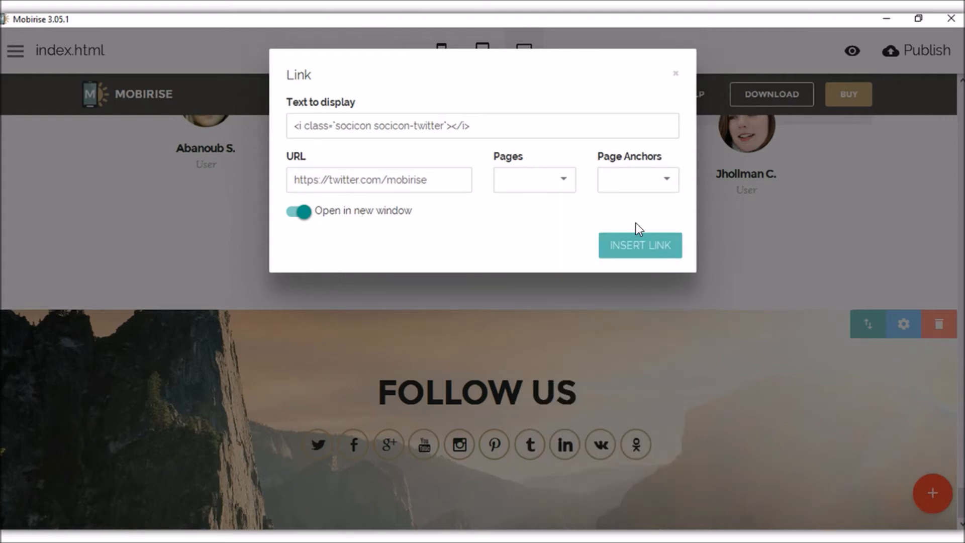
{"action": "left_click", "coordinate": [675, 74]}
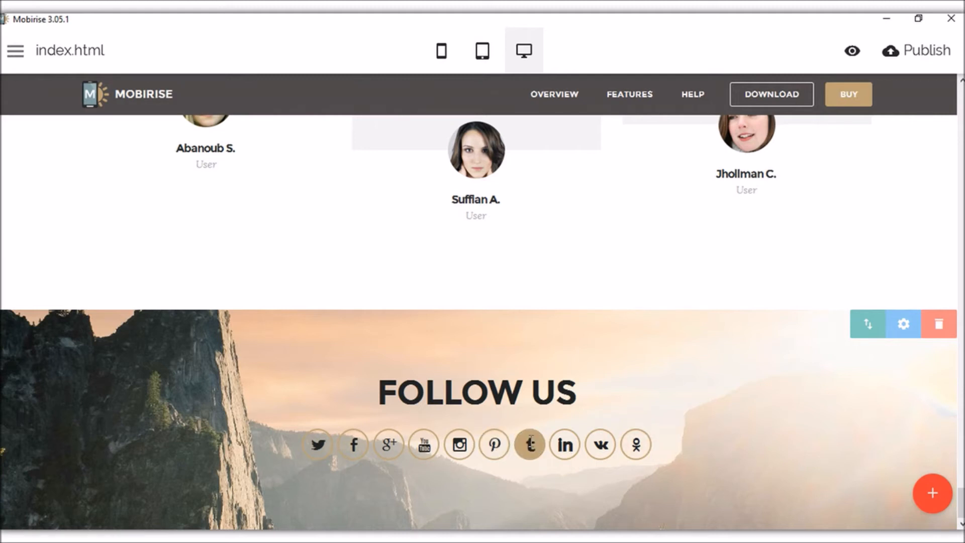
Open and close the Follow Us block's settings without changes.
{"action": "left_click", "coordinate": [905, 327]}
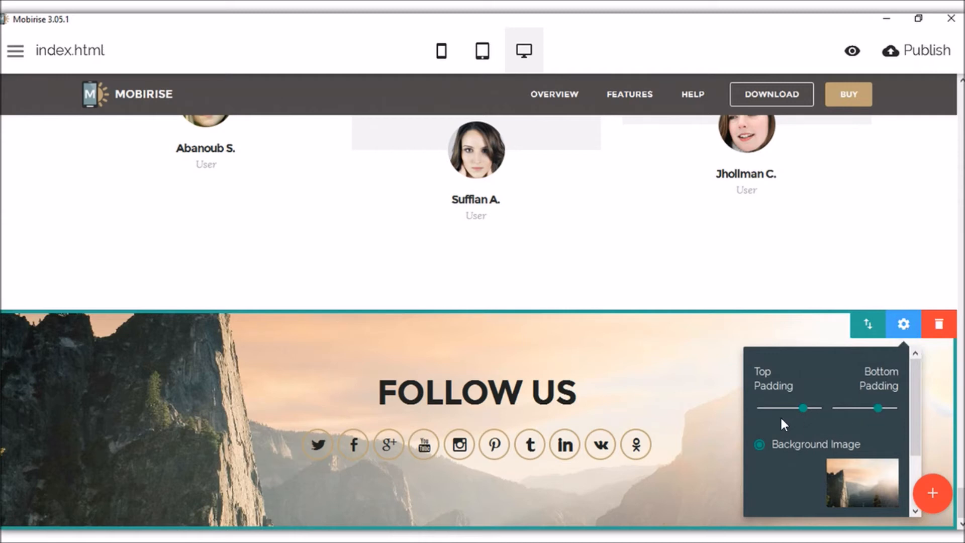
{"action": "left_click", "coordinate": [676, 340]}
{"action": "scroll", "coordinate": [698, 323], "scroll_direction": "up", "scroll_amount": 3}
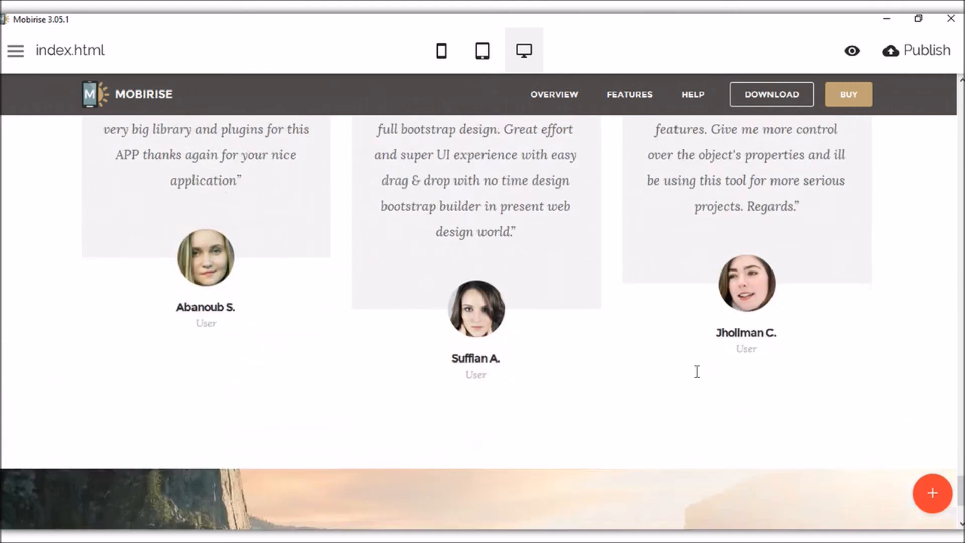
{"action": "scroll", "coordinate": [697, 375], "scroll_direction": "down", "scroll_amount": 3}
{"action": "scroll", "coordinate": [695, 377], "scroll_direction": "up", "scroll_amount": 3}
{"action": "scroll", "coordinate": [696, 377], "scroll_direction": "down", "scroll_amount": 3}
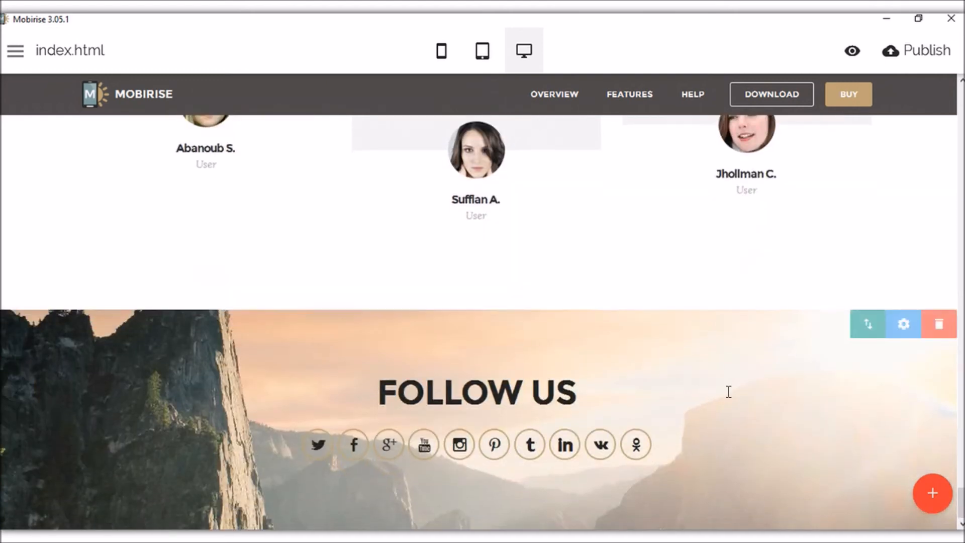
Add the white four-column Pricing Table block with Standard, Business, Premium and Ultimate plans.
{"action": "left_click", "coordinate": [931, 493]}
{"action": "scroll", "coordinate": [890, 285], "scroll_direction": "down", "scroll_amount": 6}
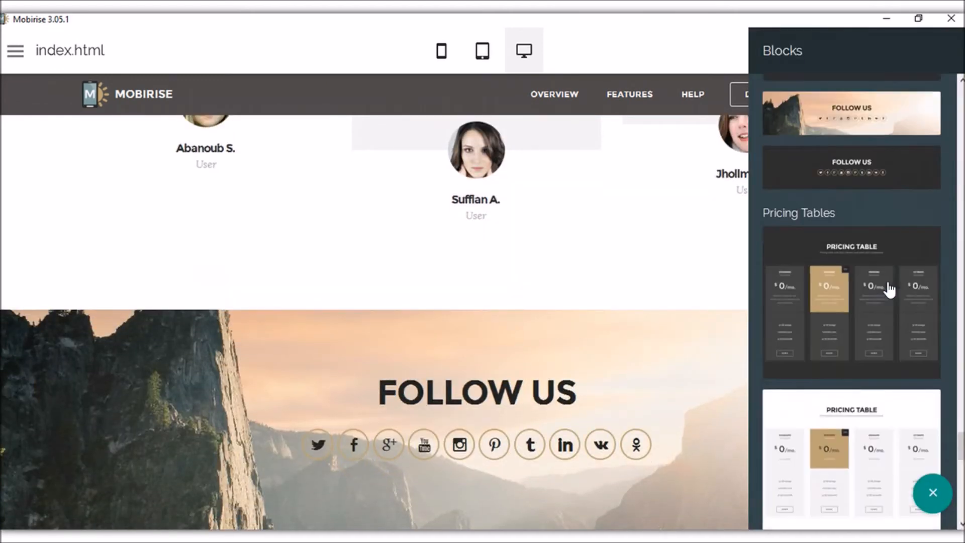
{"action": "scroll", "coordinate": [875, 294], "scroll_direction": "down", "scroll_amount": 3}
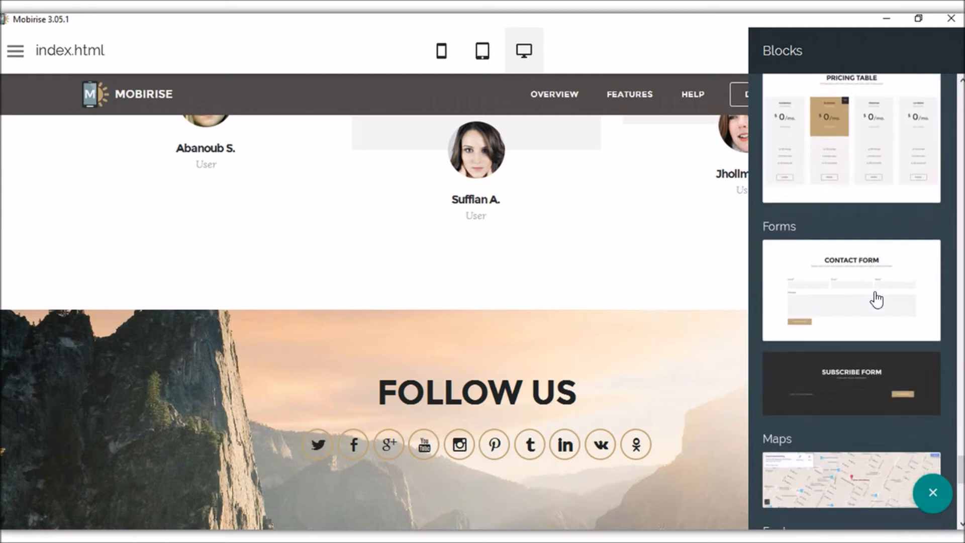
{"action": "scroll", "coordinate": [877, 291], "scroll_direction": "up", "scroll_amount": 1}
{"action": "left_click", "coordinate": [874, 219]}
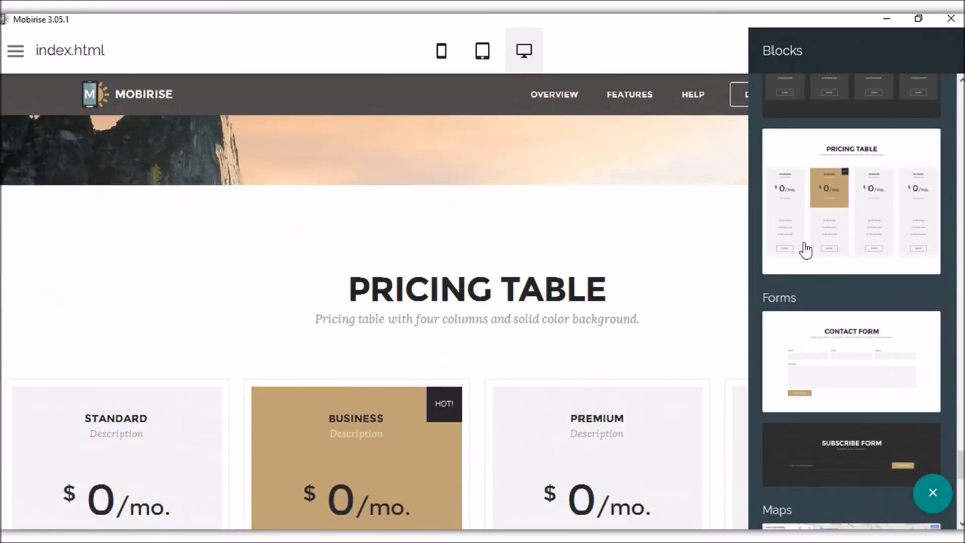
{"action": "left_click", "coordinate": [933, 494]}
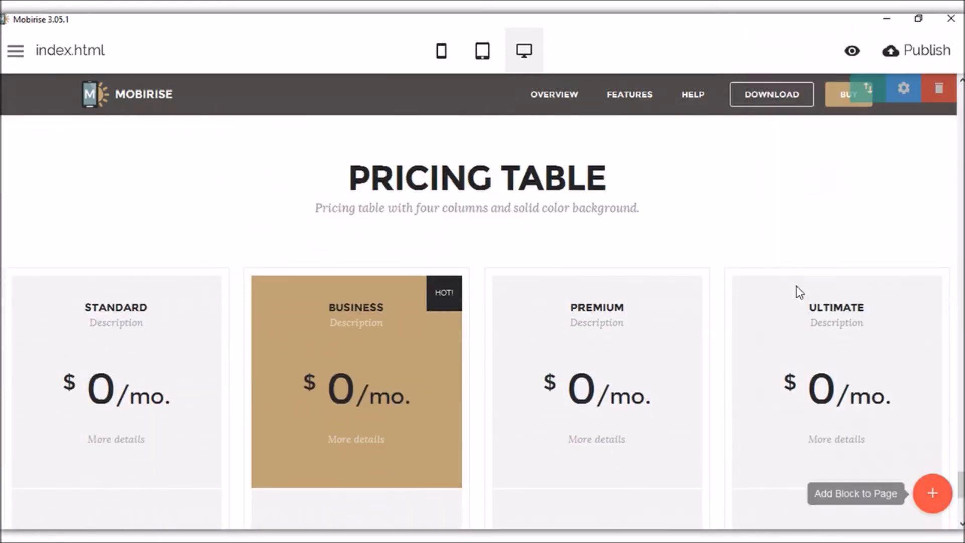
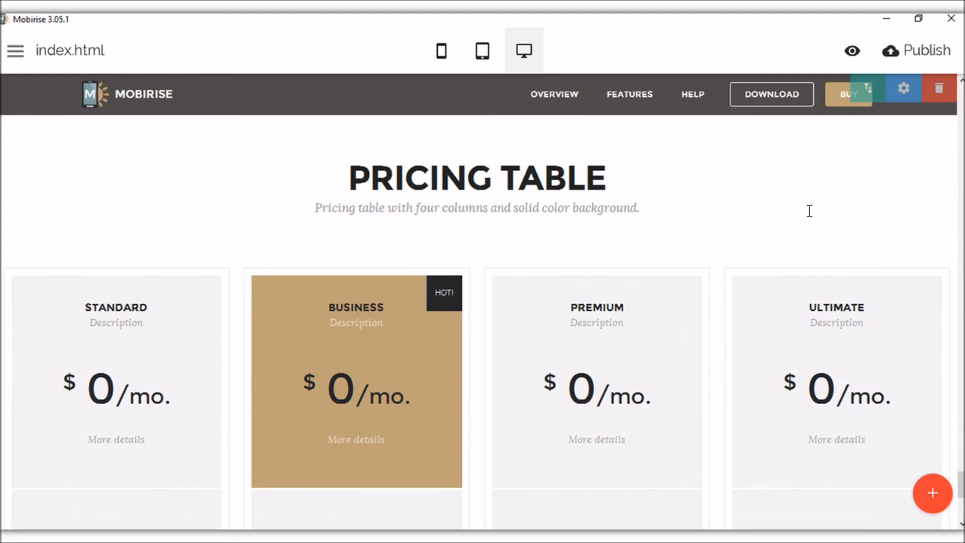
Set the Standard card's price to $100 and the Business card's price to $200.
{"action": "scroll", "coordinate": [810, 211], "scroll_direction": "down", "scroll_amount": 1}
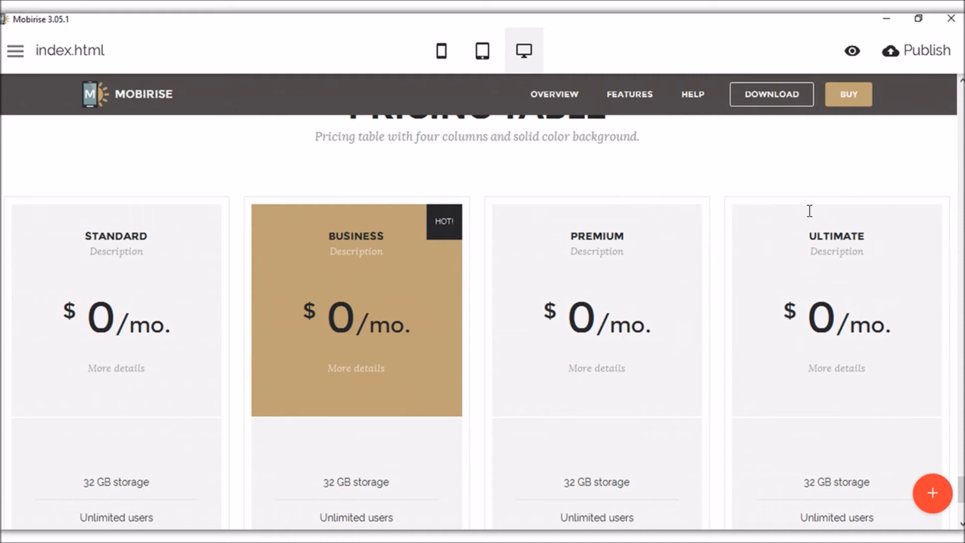
{"action": "scroll", "coordinate": [575, 264], "scroll_direction": "down", "scroll_amount": 1}
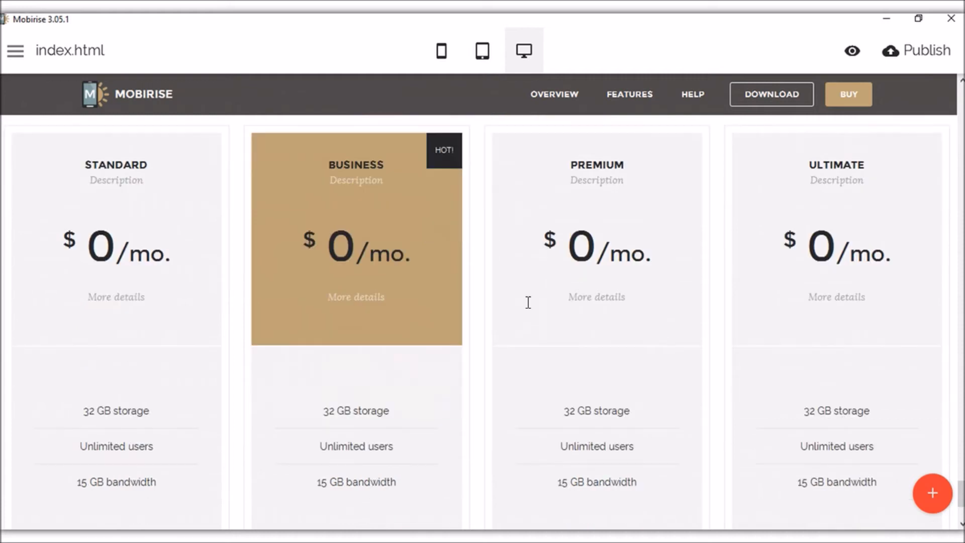
{"action": "scroll", "coordinate": [467, 334], "scroll_direction": "down", "scroll_amount": 2}
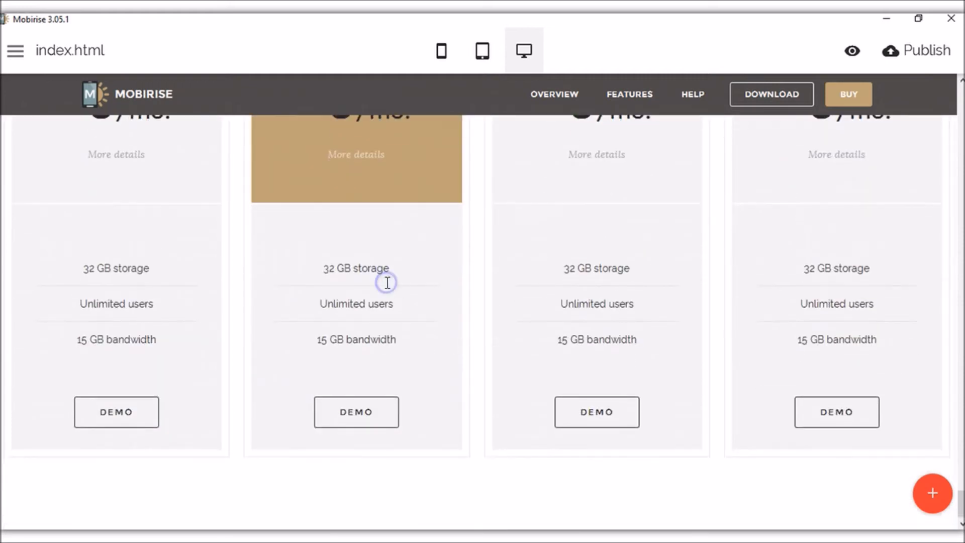
{"action": "left_click", "coordinate": [384, 274]}
{"action": "left_click", "coordinate": [364, 401]}
{"action": "scroll", "coordinate": [416, 367], "scroll_direction": "up", "scroll_amount": 3}
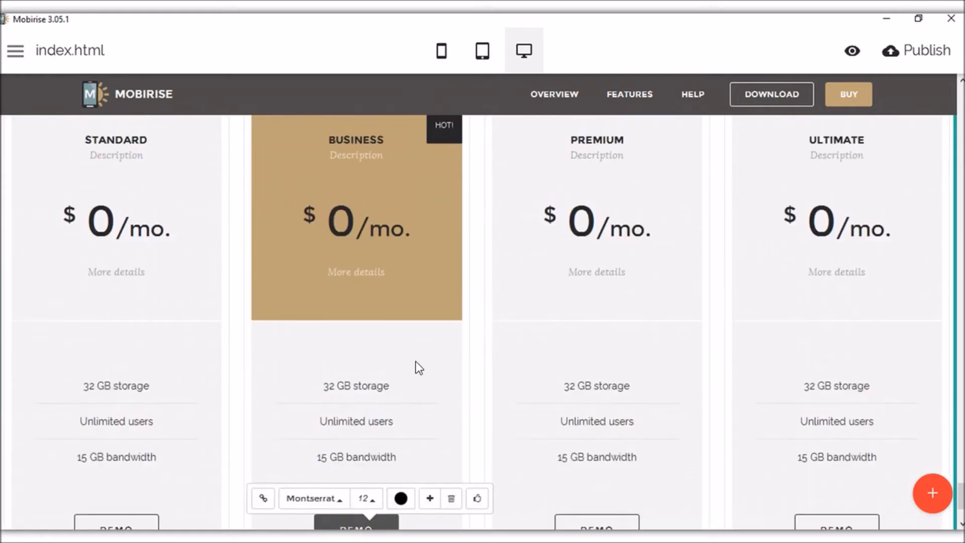
{"action": "left_click", "coordinate": [115, 312]}
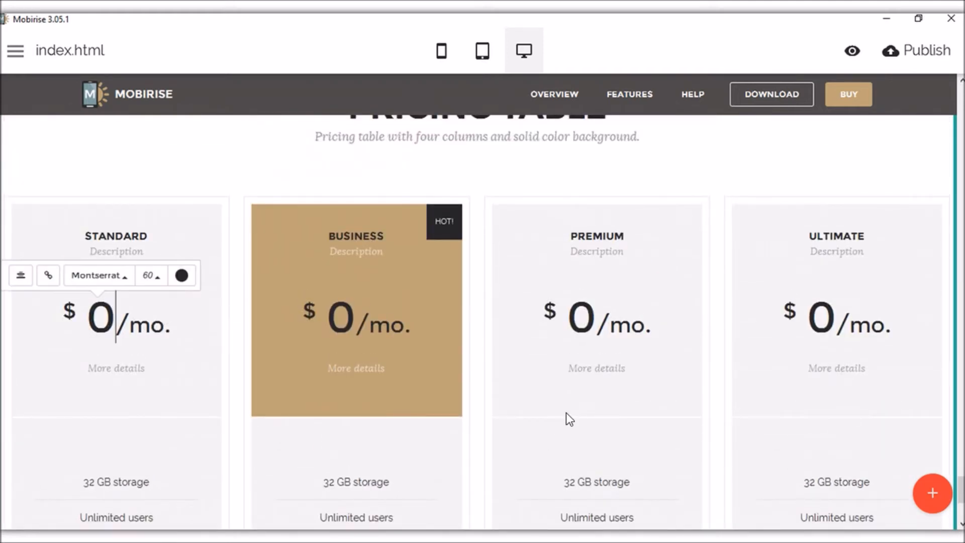
{"action": "key", "text": "BackSpace"}
{"action": "type", "text": "100"}
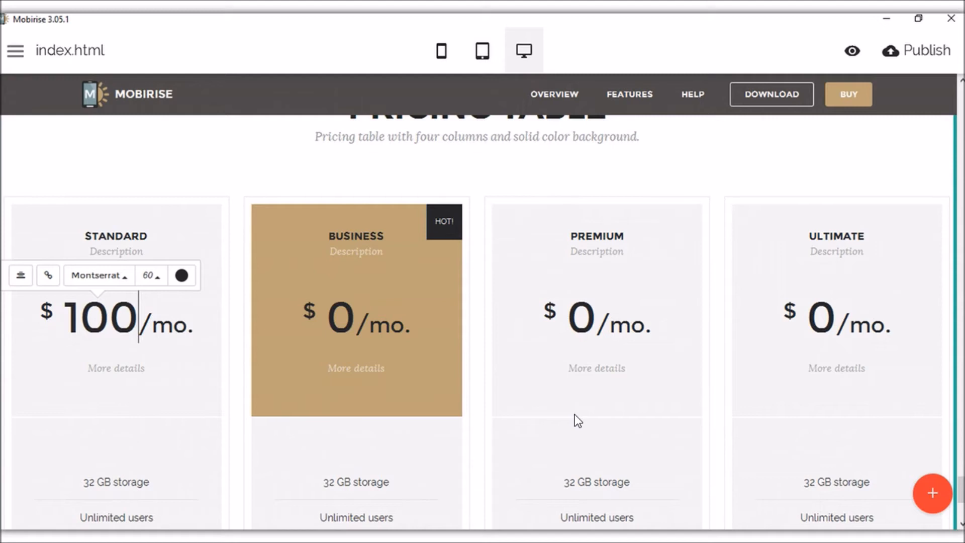
{"action": "key", "text": "BackSpace"}
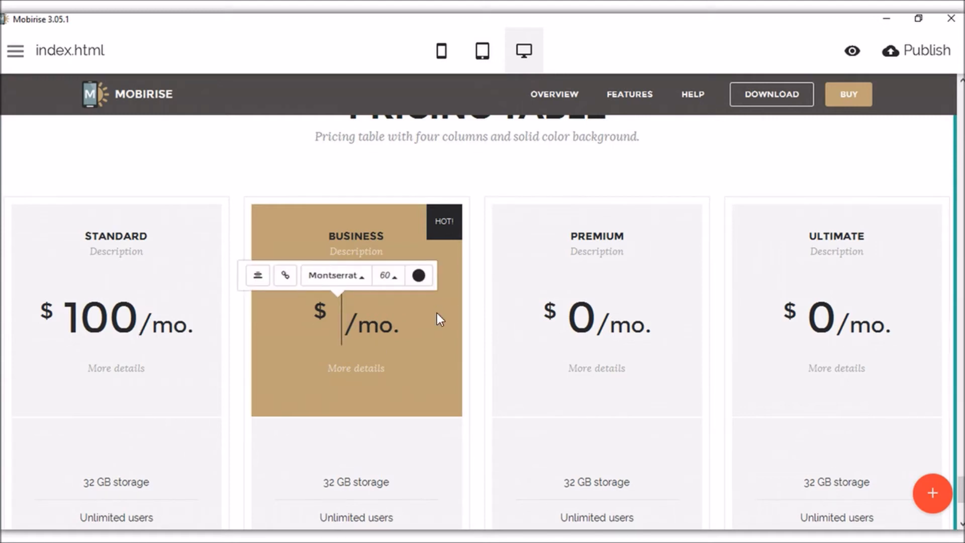
{"action": "type", "text": "1000"}
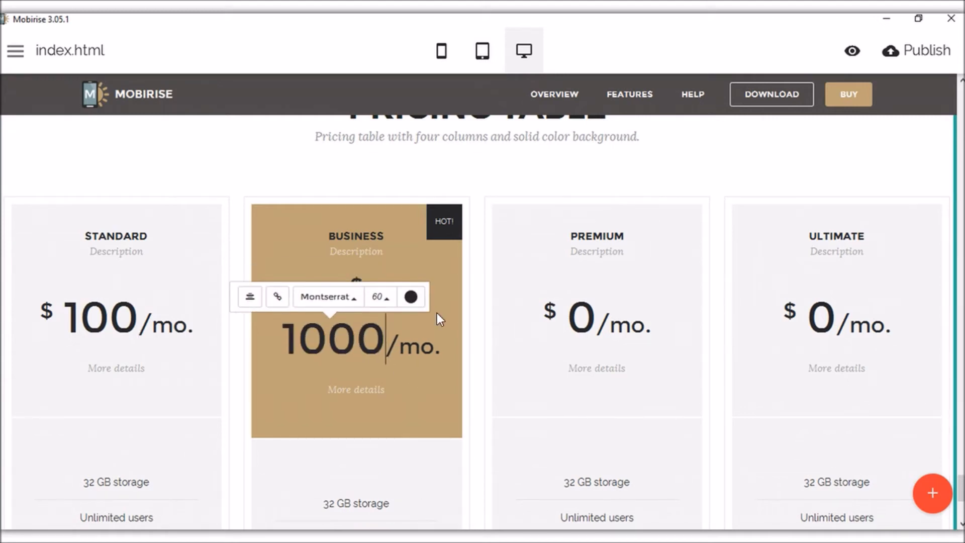
{"action": "key", "text": "BackSpace"}
{"action": "key", "text": "BackSpace"}
{"action": "key", "text": "BackSpace"}
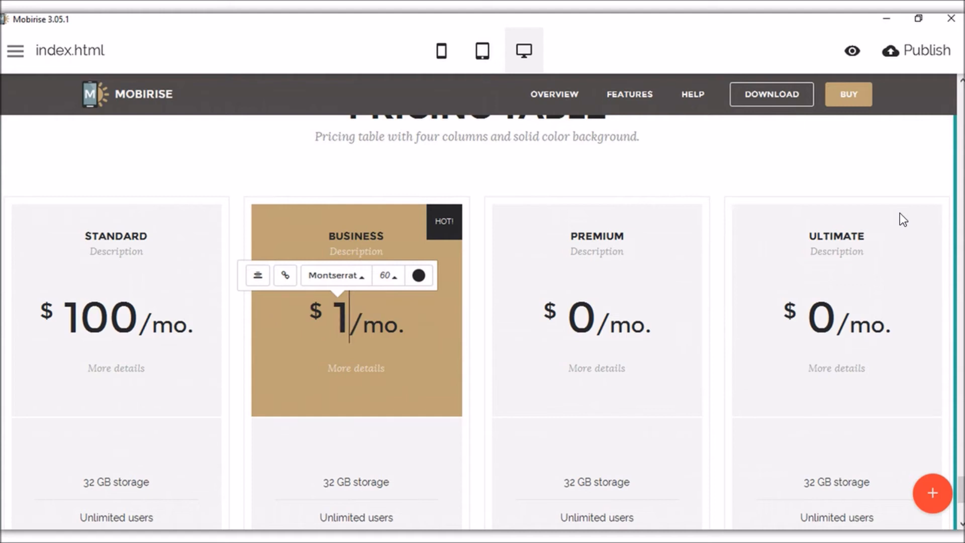
{"action": "key", "text": "BackSpace"}
{"action": "type", "text": "2000"}
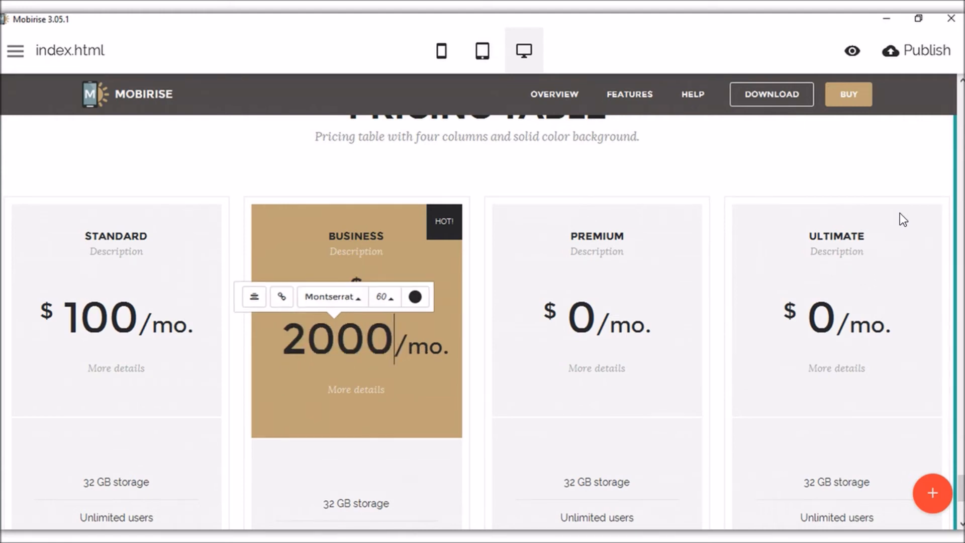
{"action": "left_click", "coordinate": [380, 177]}
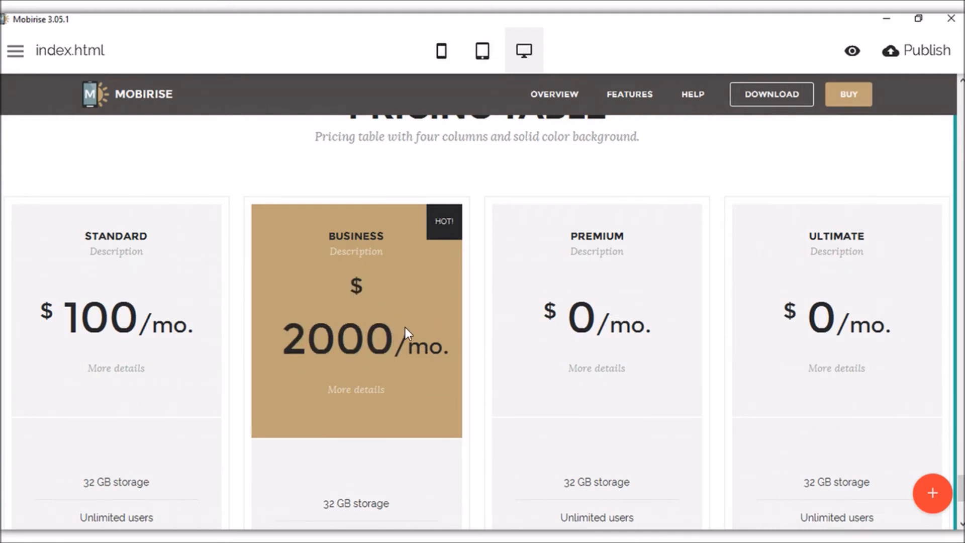
{"action": "left_click", "coordinate": [356, 287]}
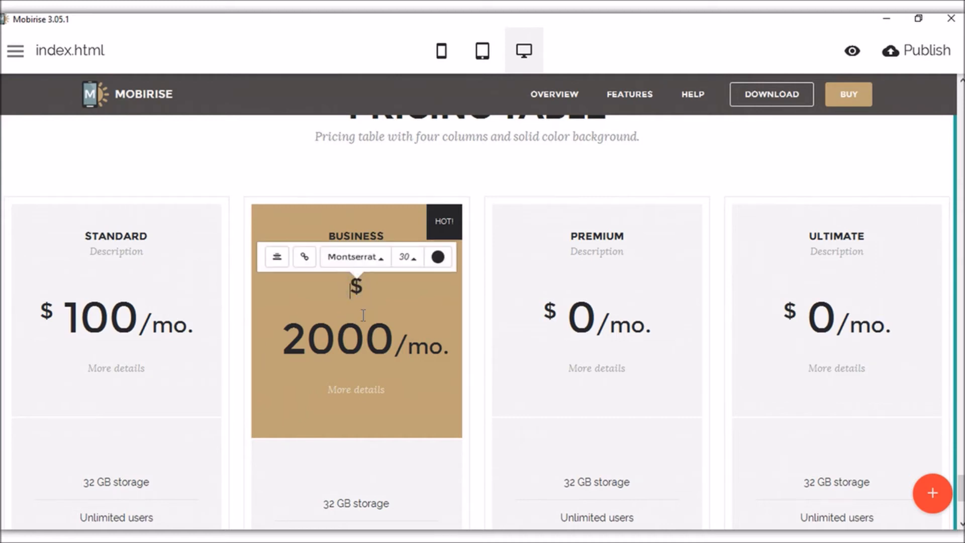
{"action": "left_click", "coordinate": [428, 278]}
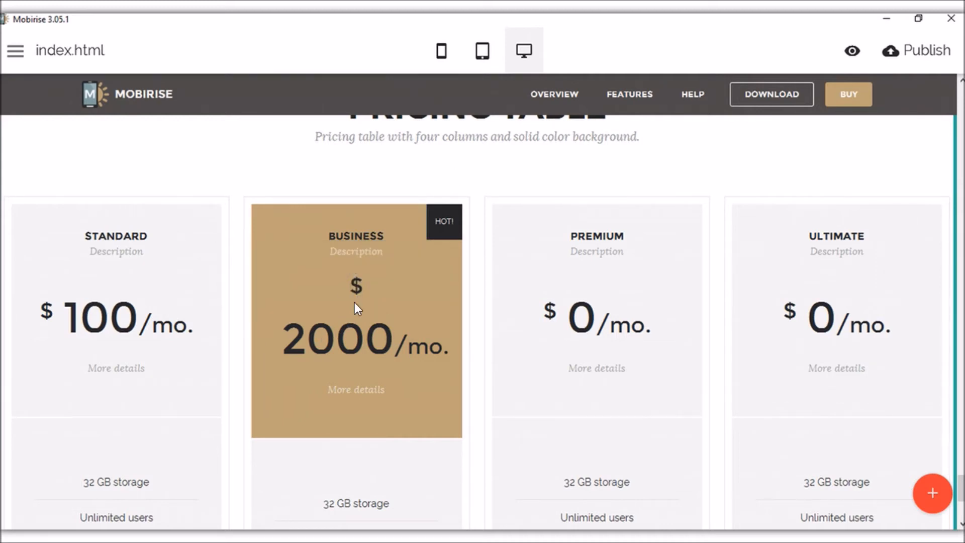
{"action": "left_click", "coordinate": [355, 287]}
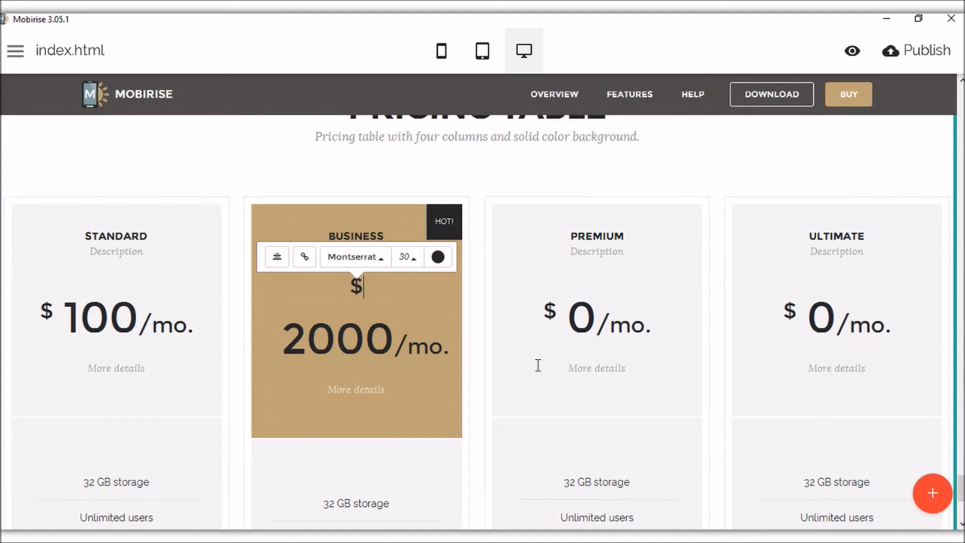
{"action": "left_click", "coordinate": [351, 338]}
{"action": "key", "text": "BackSpace"}
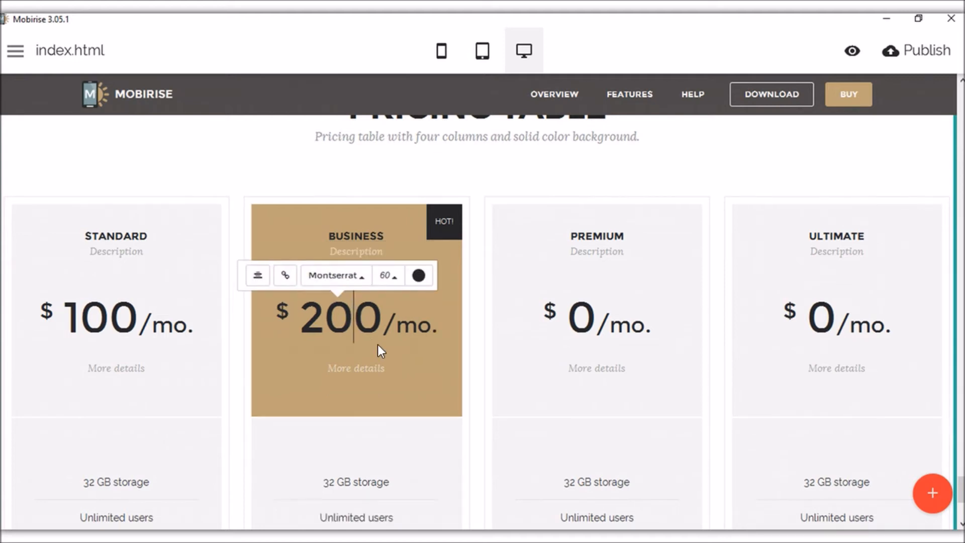
{"action": "left_click", "coordinate": [609, 167]}
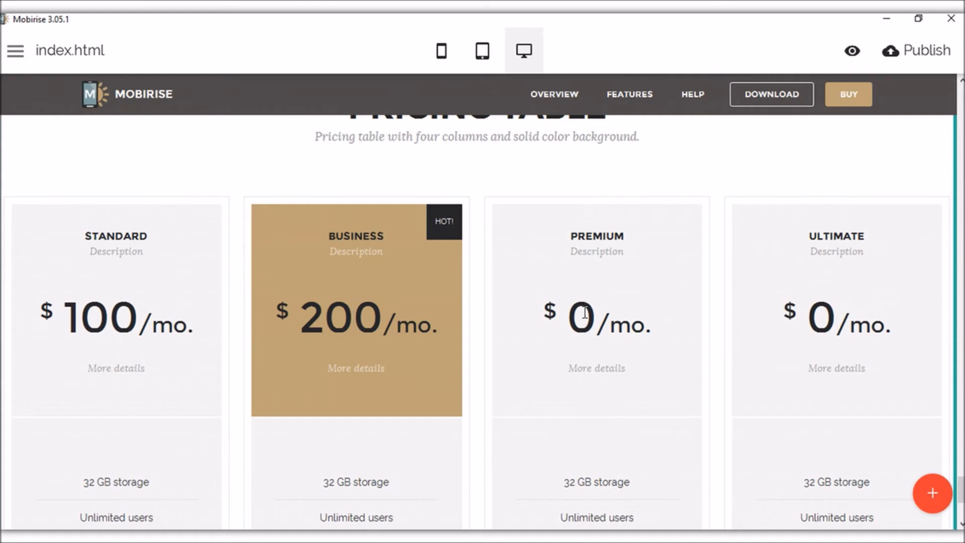
Set the Premium card's price to $500 and the Ultimate card's price to $900.
{"action": "left_click", "coordinate": [592, 313]}
{"action": "key", "text": "BackSpace"}
{"action": "type", "text": "500"}
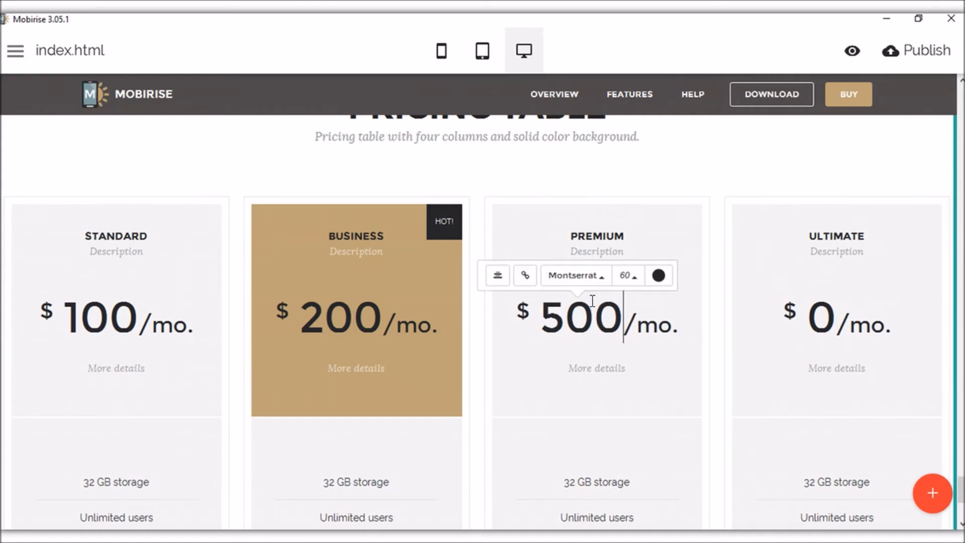
{"action": "left_click", "coordinate": [831, 304]}
{"action": "left_click", "coordinate": [823, 307]}
{"action": "left_click", "coordinate": [811, 313]}
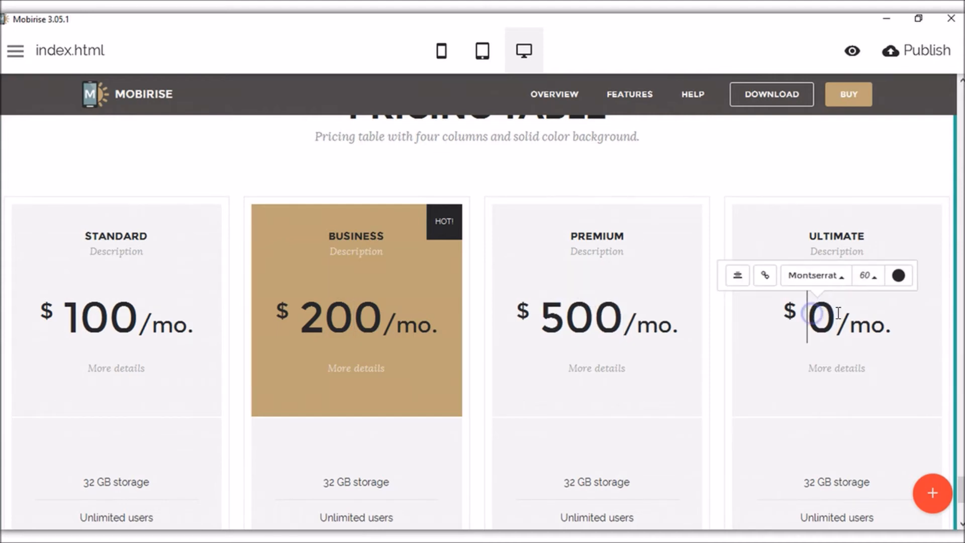
{"action": "type", "text": "9000"}
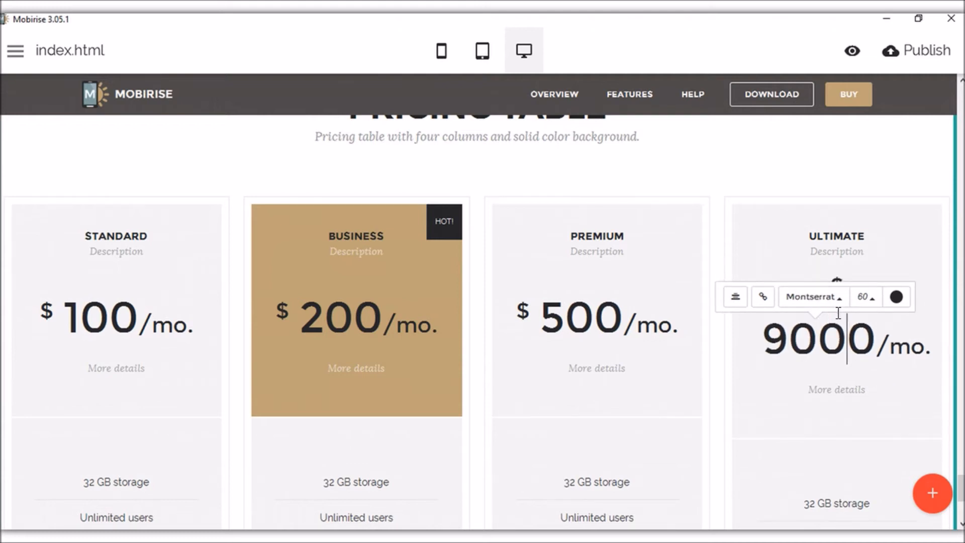
{"action": "key", "text": "BackSpace"}
{"action": "left_click", "coordinate": [598, 340]}
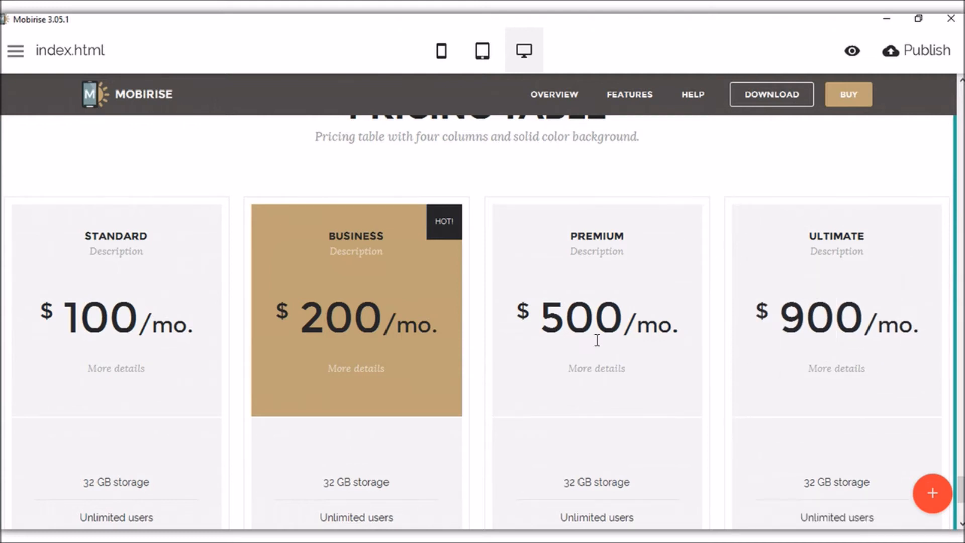
{"action": "left_click", "coordinate": [547, 319]}
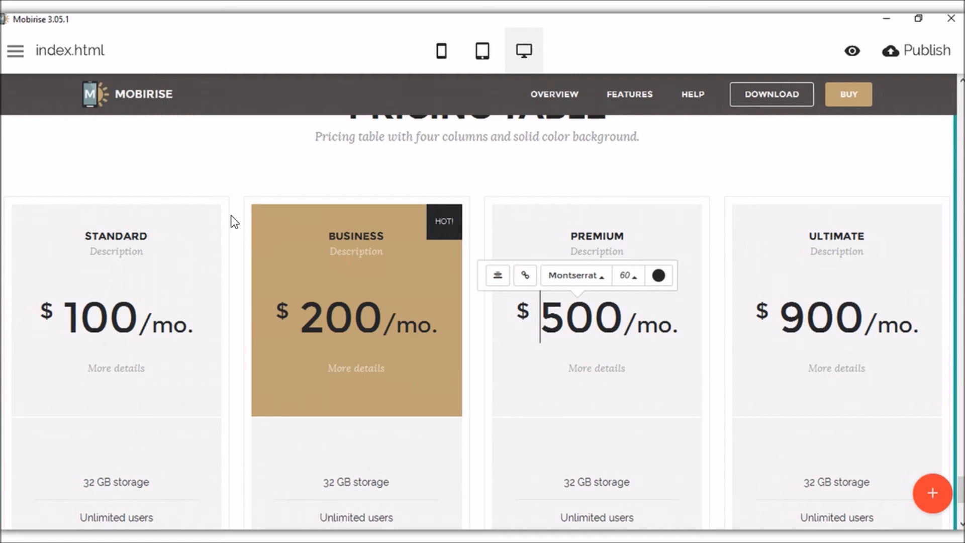
{"action": "left_click", "coordinate": [212, 166]}
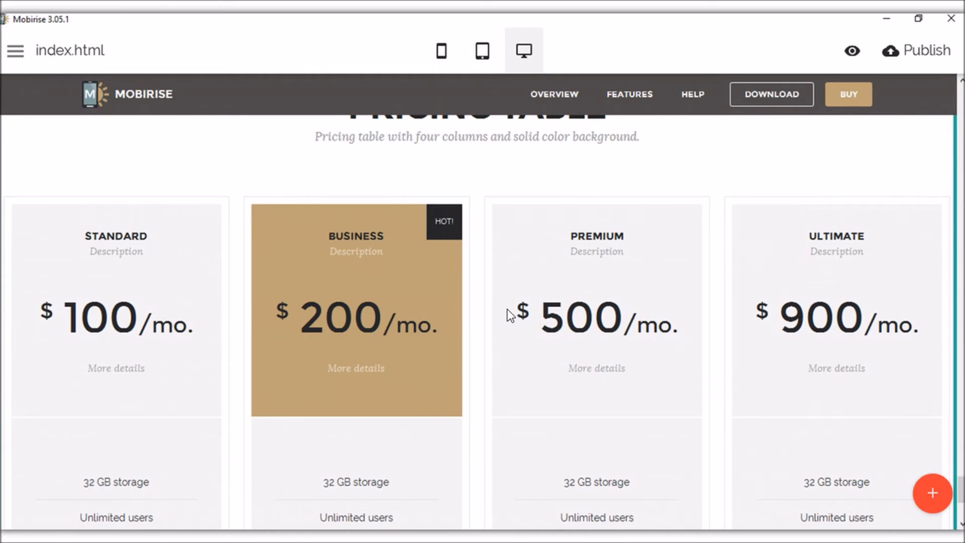
Trim the Standard card's storage line from '32 GB storage' to '32 GB s'.
{"action": "scroll", "coordinate": [508, 309], "scroll_direction": "down", "scroll_amount": 5}
{"action": "left_click", "coordinate": [387, 259]}
{"action": "triple_click", "coordinate": [387, 259]}
{"action": "left_click", "coordinate": [358, 256]}
{"action": "left_click", "coordinate": [136, 256]}
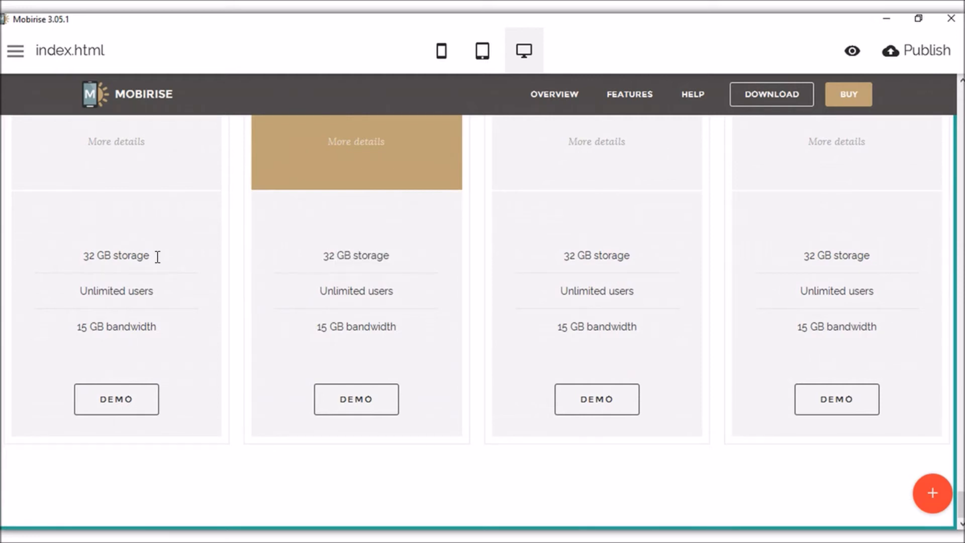
{"action": "key", "text": "BackSpace"}
{"action": "key", "text": "BackSpace"}
{"action": "key", "text": "Delete"}
{"action": "key", "text": "Delete"}
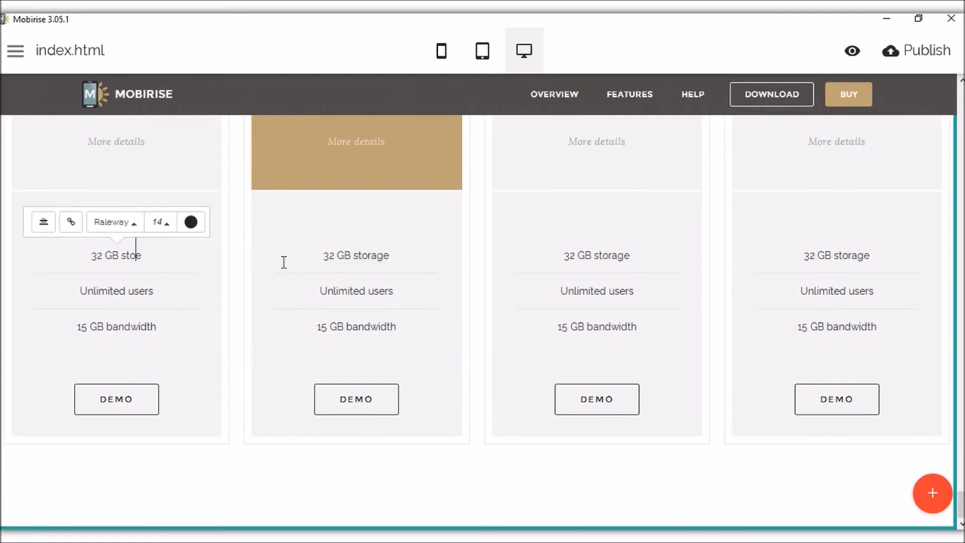
{"action": "key", "text": "BackSpace"}
{"action": "key", "text": "BackSpace"}
{"action": "left_click", "coordinate": [369, 398]}
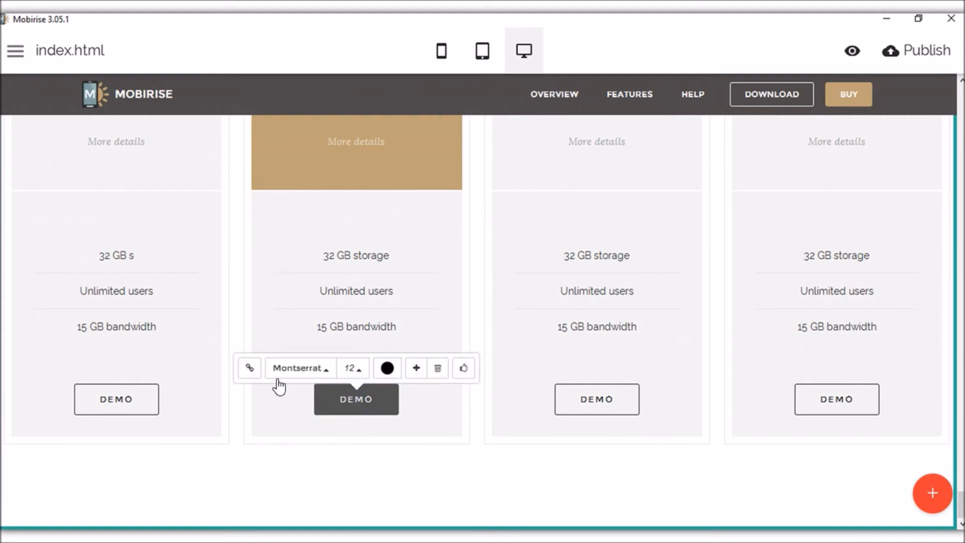
{"action": "left_click", "coordinate": [387, 254]}
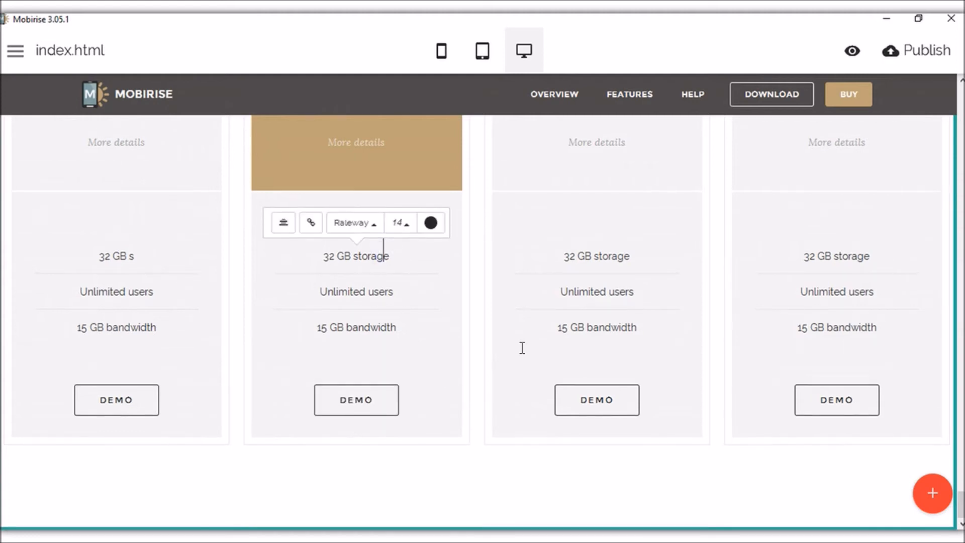
{"action": "scroll", "coordinate": [526, 349], "scroll_direction": "up", "scroll_amount": 2}
{"action": "scroll", "coordinate": [530, 351], "scroll_direction": "up", "scroll_amount": 5}
{"action": "scroll", "coordinate": [528, 355], "scroll_direction": "down", "scroll_amount": 2}
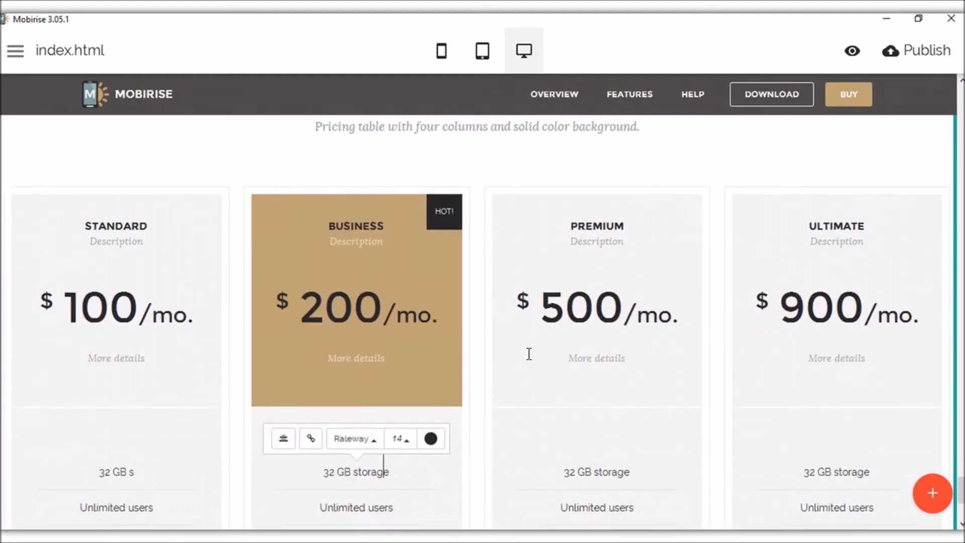
{"action": "scroll", "coordinate": [898, 231], "scroll_direction": "up", "scroll_amount": 3}
Hide the pricing section's subtitle and try card style options, keeping all four cards visible.
{"action": "left_click", "coordinate": [904, 146]}
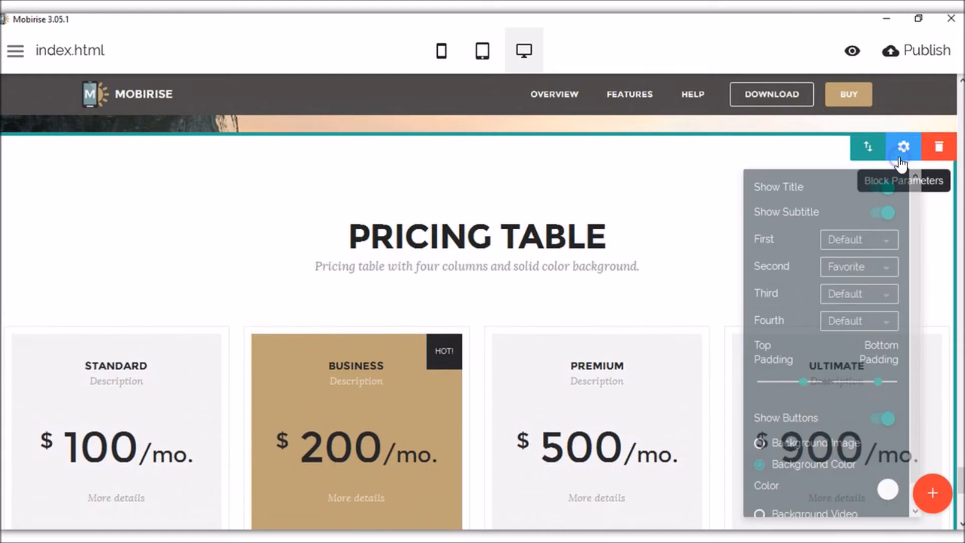
{"action": "left_click", "coordinate": [885, 188]}
{"action": "left_click", "coordinate": [885, 187]}
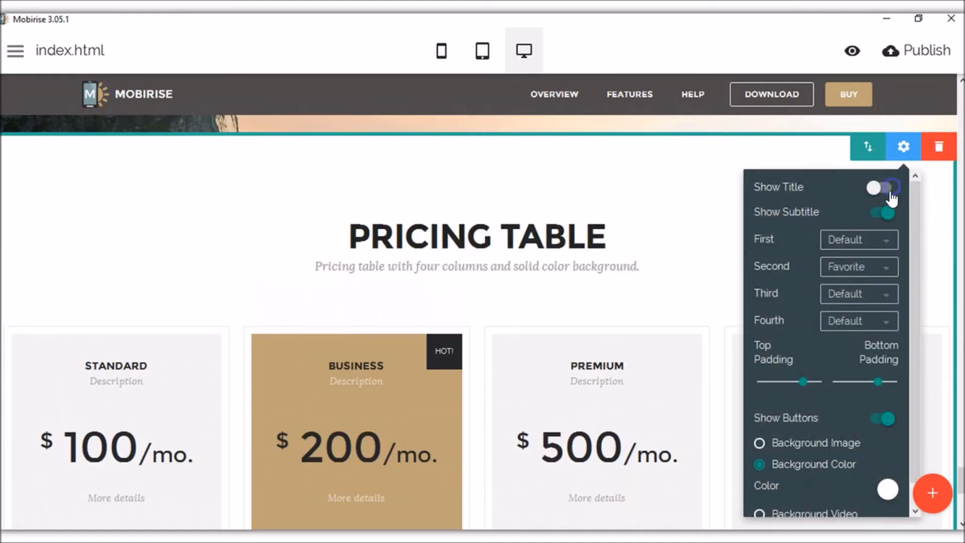
{"action": "left_click", "coordinate": [886, 212]}
{"action": "left_click", "coordinate": [887, 213]}
{"action": "left_click", "coordinate": [885, 241]}
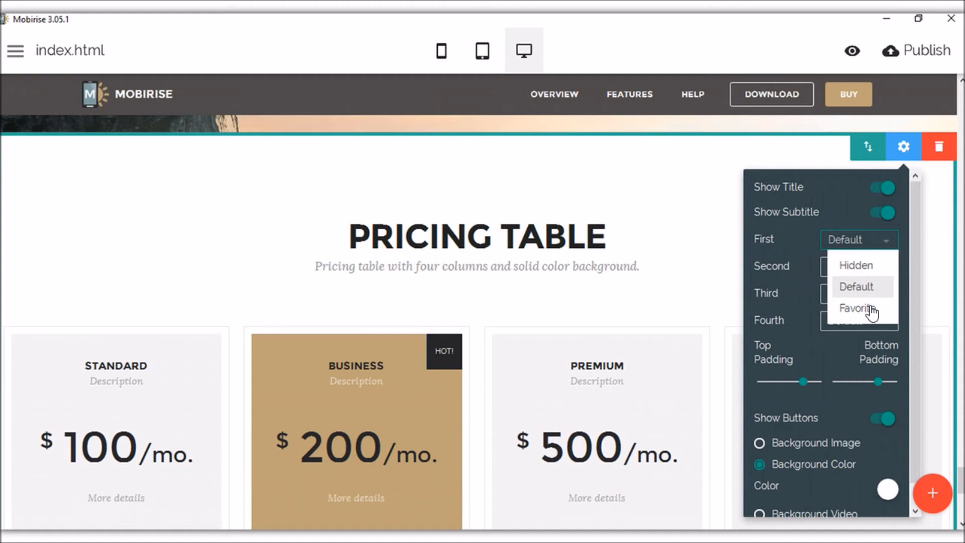
{"action": "left_click", "coordinate": [857, 223]}
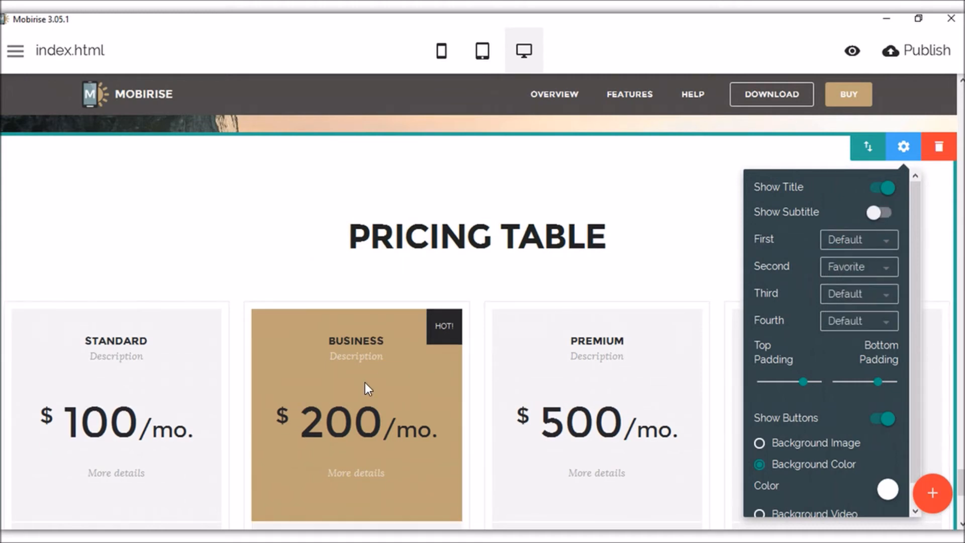
{"action": "left_click", "coordinate": [864, 294]}
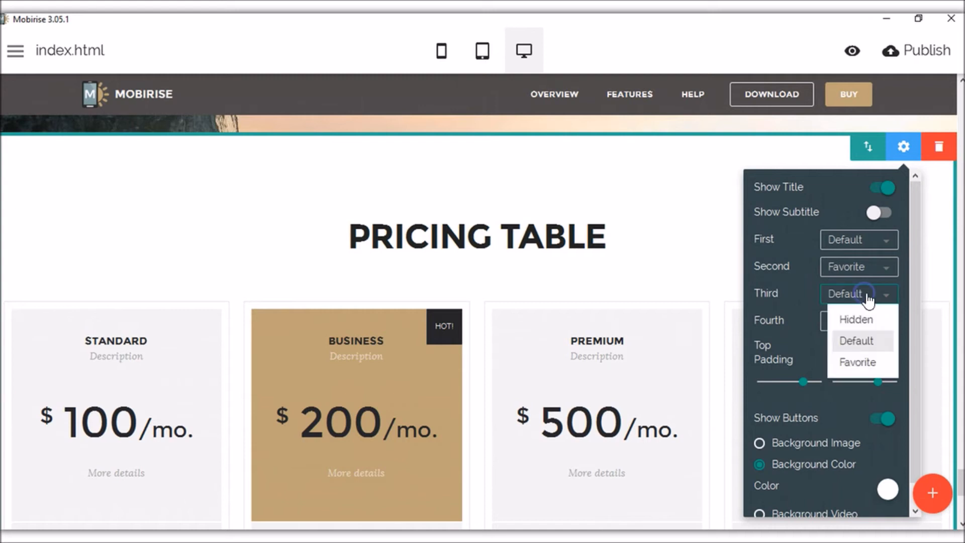
{"action": "left_click", "coordinate": [864, 320]}
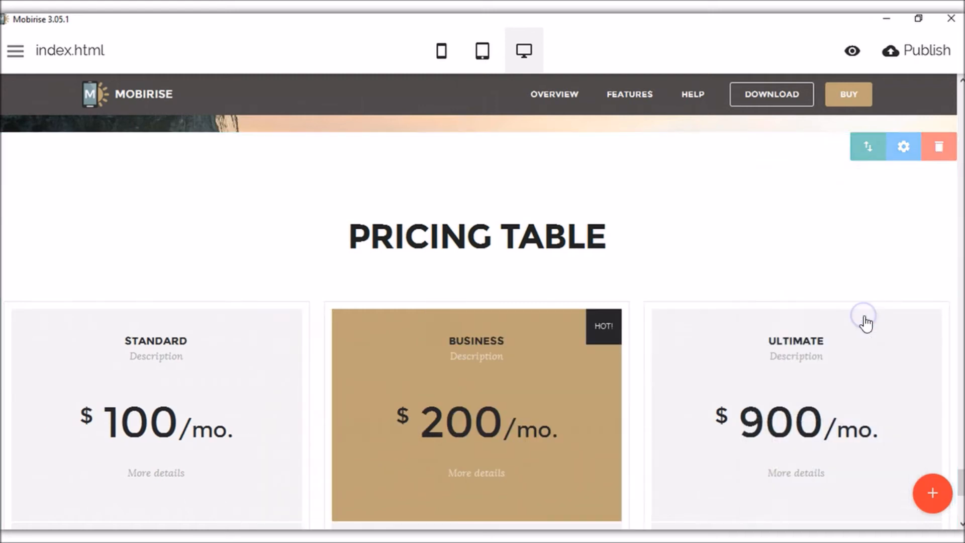
{"action": "left_click", "coordinate": [904, 146]}
{"action": "left_click", "coordinate": [859, 294]}
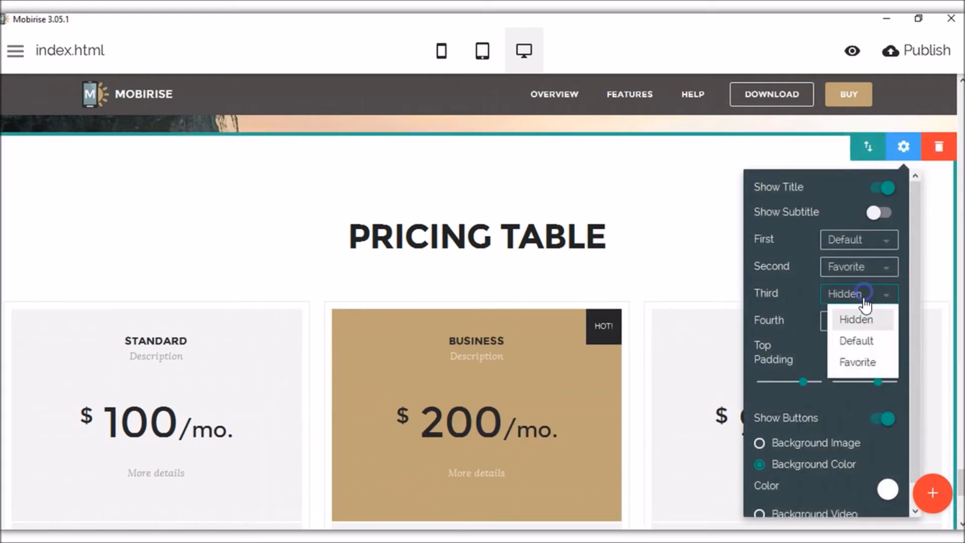
{"action": "left_click", "coordinate": [861, 342]}
Try padding, button and background-image options, then settle on a plain white background color.
{"action": "scroll", "coordinate": [873, 322], "scroll_direction": "down", "scroll_amount": 1}
{"action": "mouse_move", "coordinate": [797, 359]}
{"action": "left_mouse_down"}
{"action": "mouse_move", "coordinate": [772, 359]}
{"action": "mouse_move", "coordinate": [787, 359]}
{"action": "left_mouse_up"}
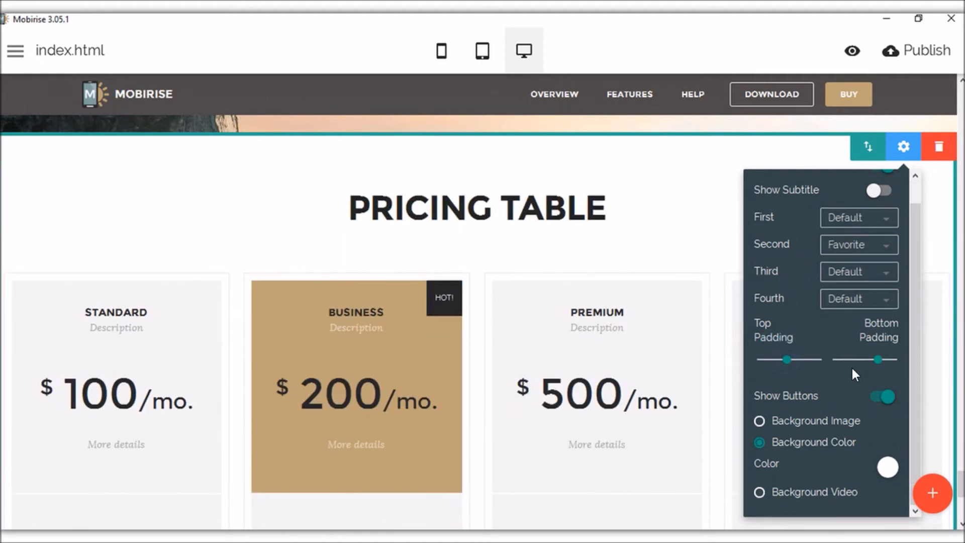
{"action": "left_click", "coordinate": [885, 395]}
{"action": "left_click", "coordinate": [886, 396]}
{"action": "left_click", "coordinate": [768, 422]}
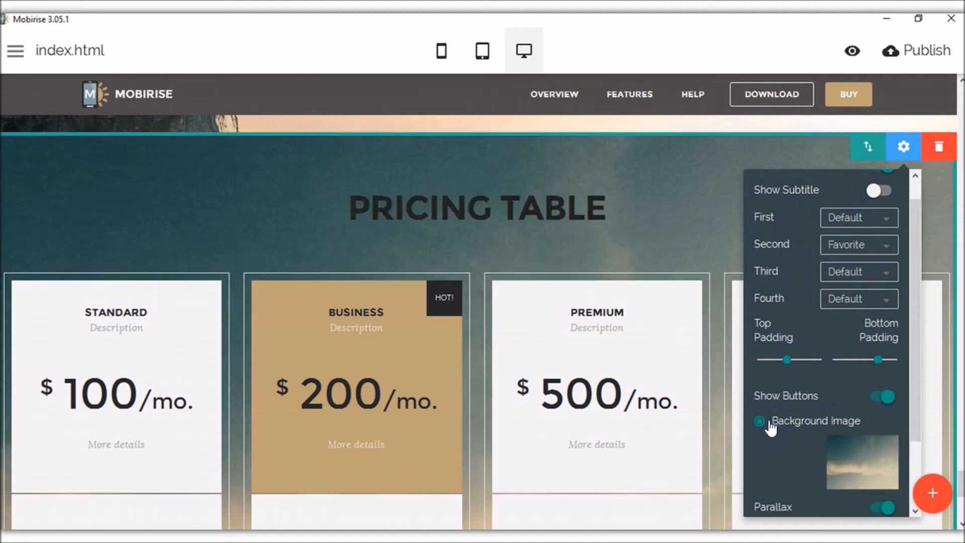
{"action": "scroll", "coordinate": [366, 280], "scroll_direction": "down", "scroll_amount": 5}
{"action": "scroll", "coordinate": [460, 327], "scroll_direction": "up", "scroll_amount": 6}
{"action": "scroll", "coordinate": [739, 392], "scroll_direction": "down", "scroll_amount": 3}
{"action": "left_click", "coordinate": [768, 366]}
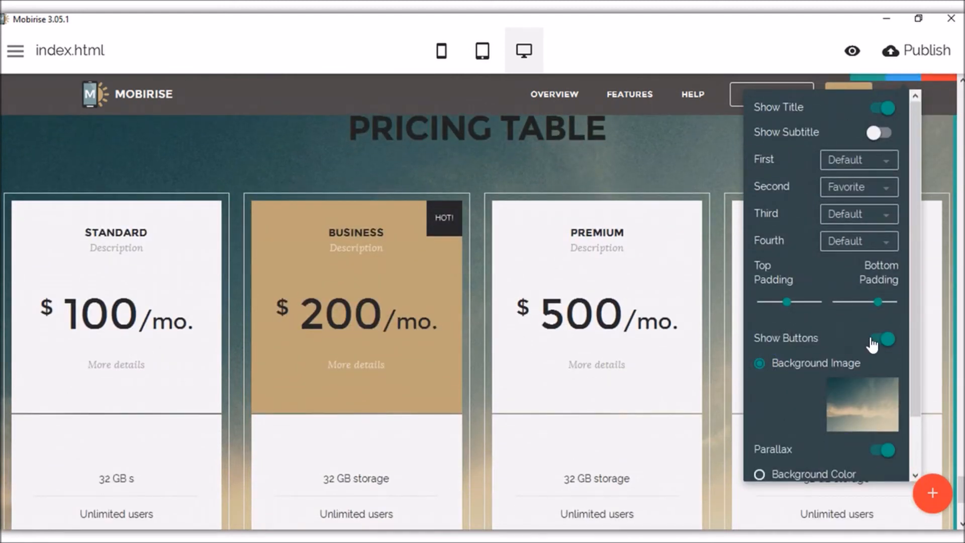
{"action": "scroll", "coordinate": [867, 347], "scroll_direction": "down", "scroll_amount": 1}
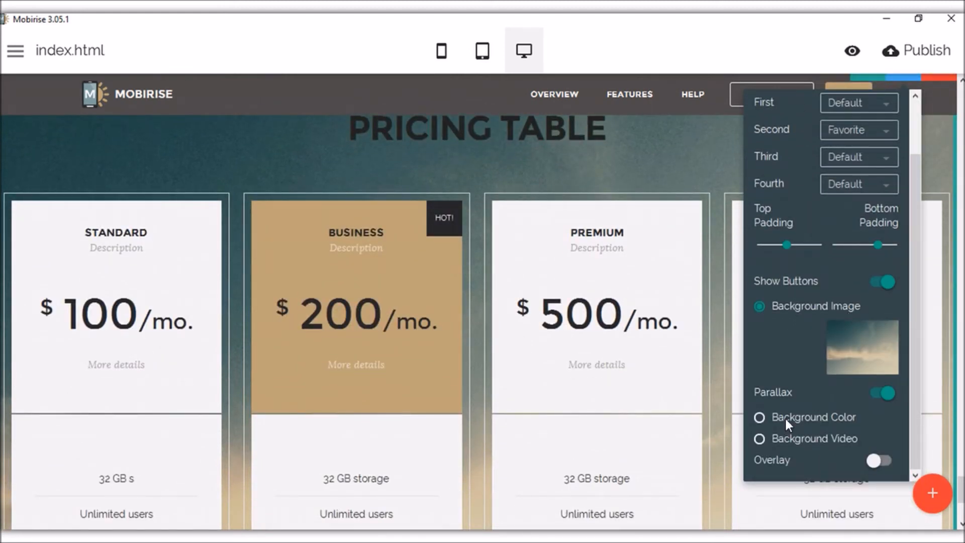
{"action": "left_click", "coordinate": [786, 417]}
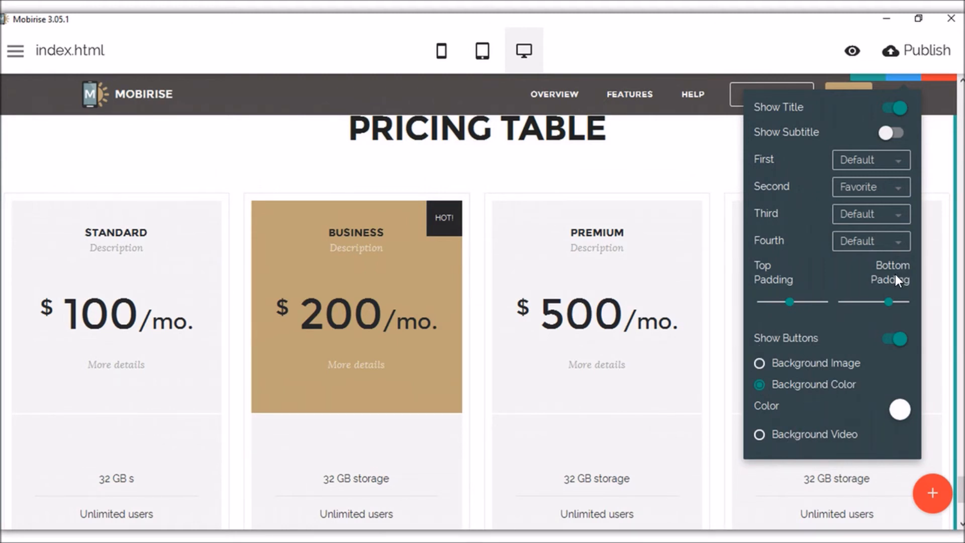
{"action": "left_click", "coordinate": [708, 181]}
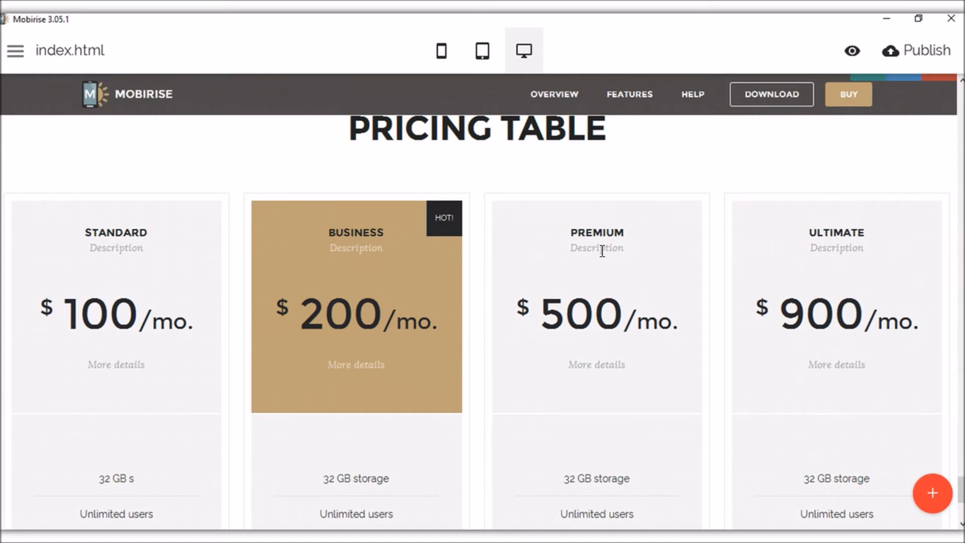
{"action": "scroll", "coordinate": [547, 318], "scroll_direction": "up", "scroll_amount": 3}
Add a Contact Form block and a dark Subscribe Form block from the Forms section.
{"action": "scroll", "coordinate": [336, 329], "scroll_direction": "down", "scroll_amount": 3}
{"action": "scroll", "coordinate": [623, 302], "scroll_direction": "down", "scroll_amount": 4}
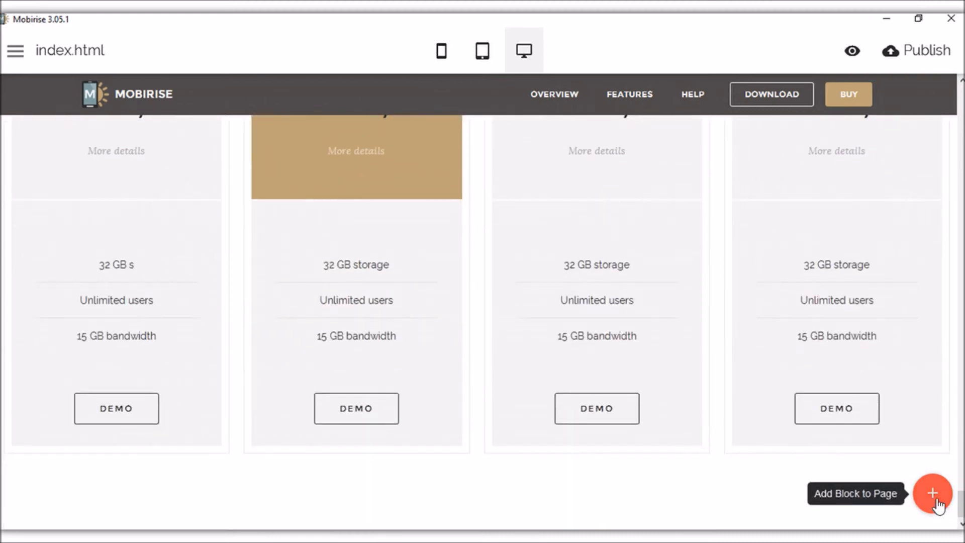
{"action": "left_click", "coordinate": [933, 494]}
{"action": "scroll", "coordinate": [861, 336], "scroll_direction": "down", "scroll_amount": 2}
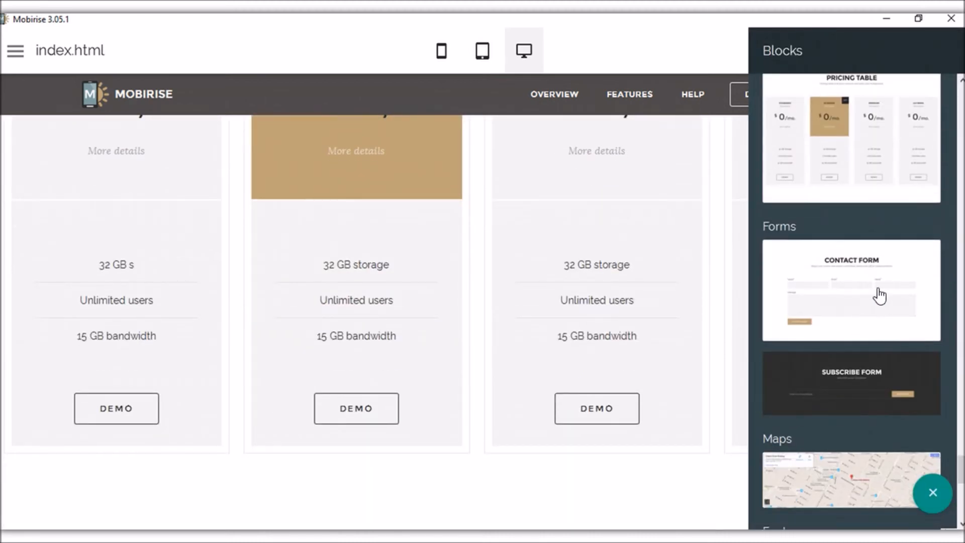
{"action": "left_click", "coordinate": [869, 310]}
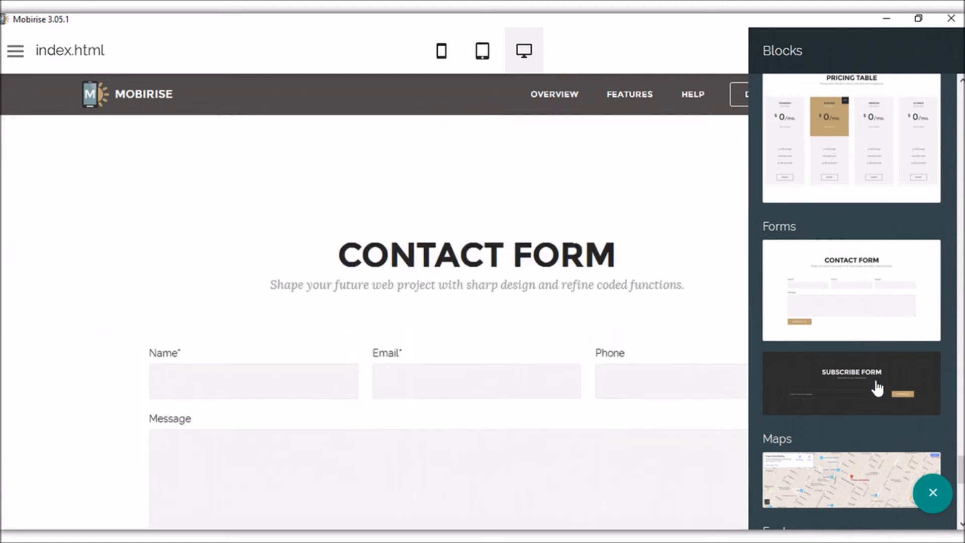
{"action": "left_click", "coordinate": [868, 371]}
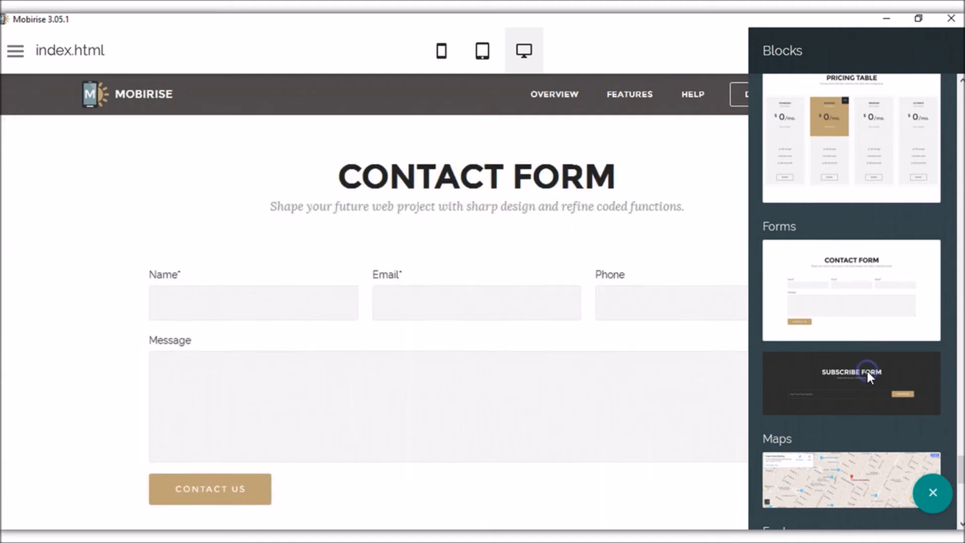
{"action": "left_click", "coordinate": [652, 287]}
{"action": "scroll", "coordinate": [643, 334], "scroll_direction": "up", "scroll_amount": 7}
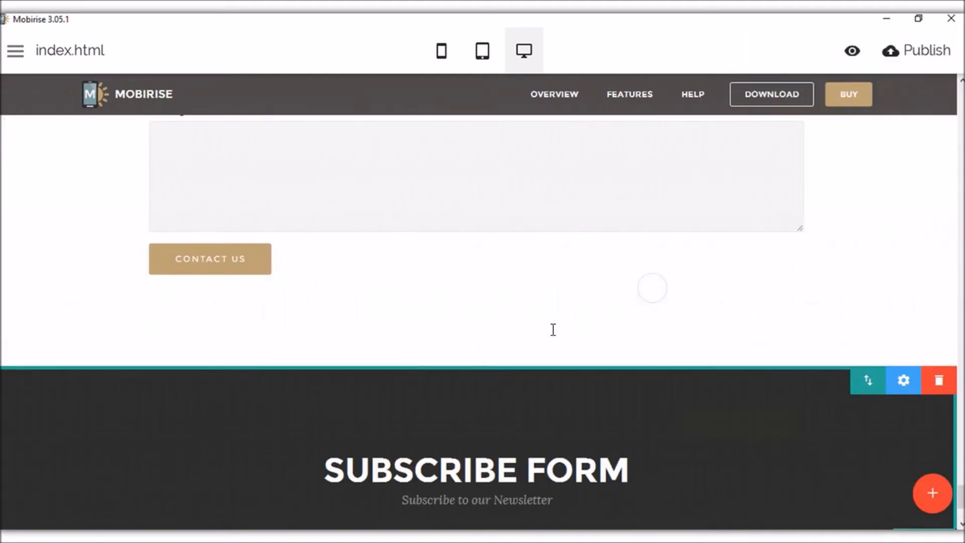
{"action": "left_click", "coordinate": [295, 285]}
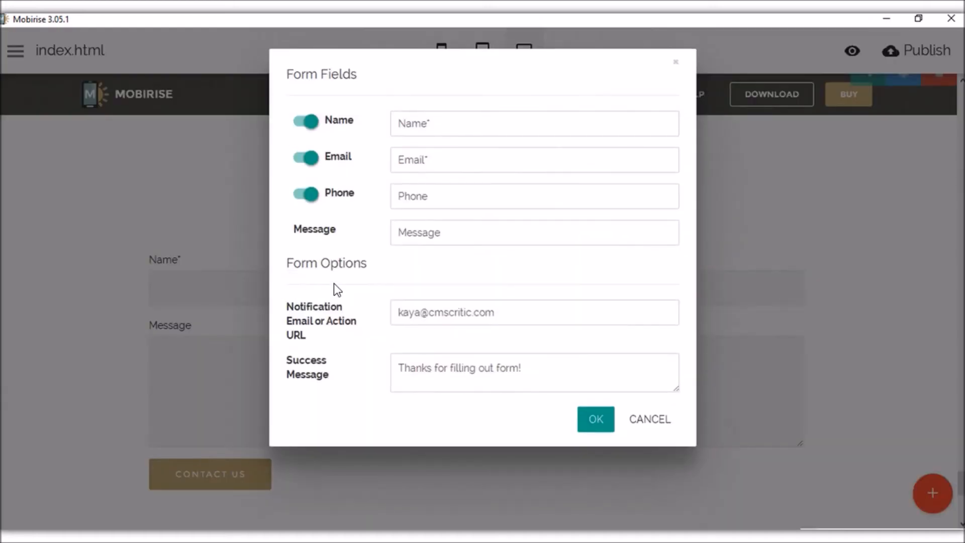
{"action": "left_click", "coordinate": [308, 123]}
{"action": "left_click", "coordinate": [309, 125]}
{"action": "left_click", "coordinate": [309, 159]}
{"action": "left_click", "coordinate": [308, 159]}
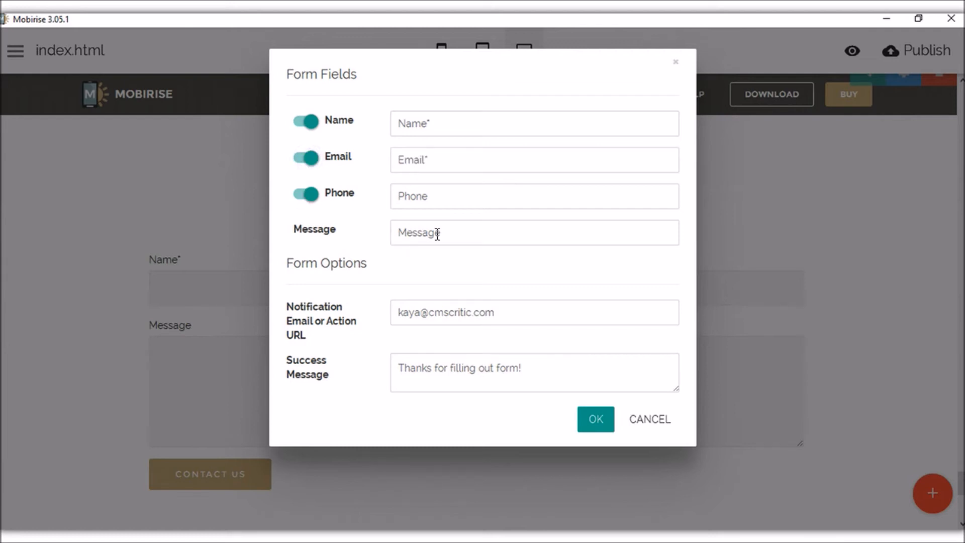
{"action": "triple_click", "coordinate": [401, 312]}
{"action": "left_click", "coordinate": [457, 264]}
{"action": "left_click_drag", "start_coordinate": [546, 371], "coordinate": [391, 362]}
{"action": "left_click", "coordinate": [475, 266]}
{"action": "left_click", "coordinate": [596, 420]}
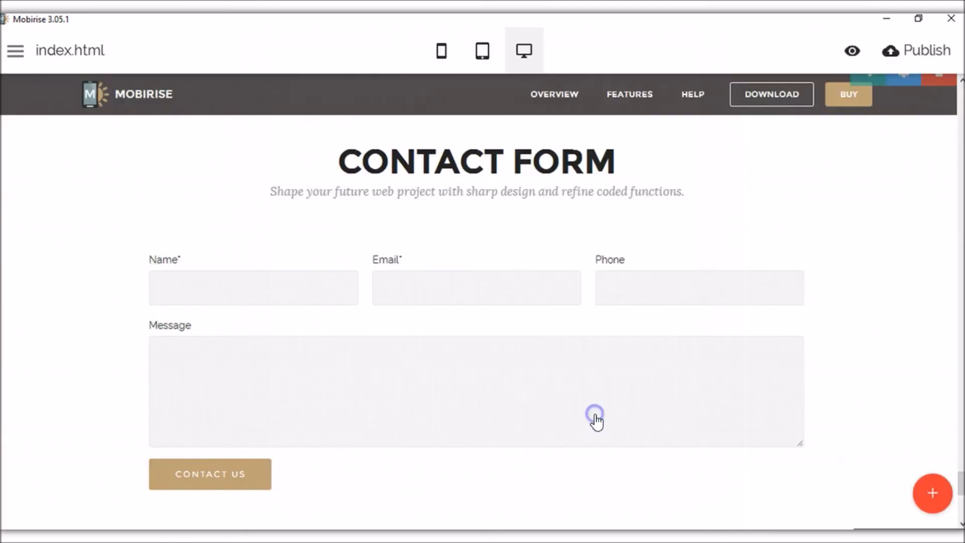
Change the contact form's button label from CONTACT US to Submit.
{"action": "scroll", "coordinate": [272, 405], "scroll_direction": "down", "scroll_amount": 1}
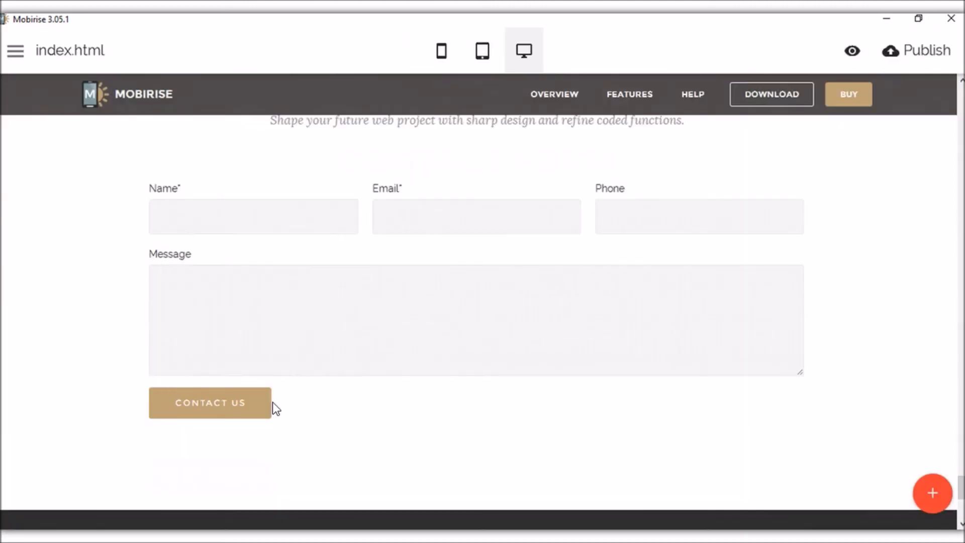
{"action": "left_click", "coordinate": [179, 402]}
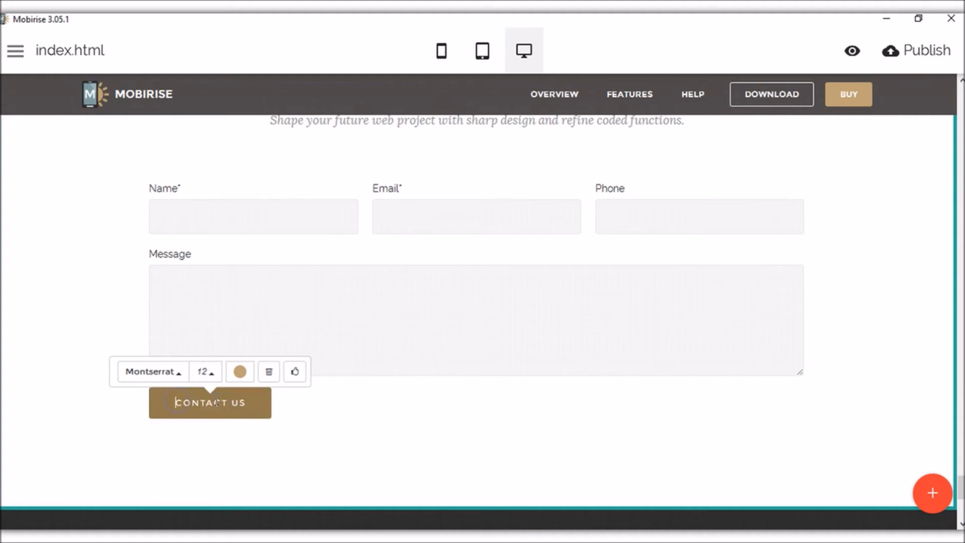
{"action": "key", "text": "BackSpace"}
{"action": "key", "text": "BackSpace"}
{"action": "key", "text": "BackSpace"}
{"action": "key", "text": "BackSpace"}
{"action": "key", "text": "BackSpace"}
{"action": "key", "text": "BackSpace"}
{"action": "key", "text": "BackSpace"}
{"action": "key", "text": "BackSpace"}
{"action": "key", "text": "BackSpace"}
{"action": "key", "text": "BackSpace"}
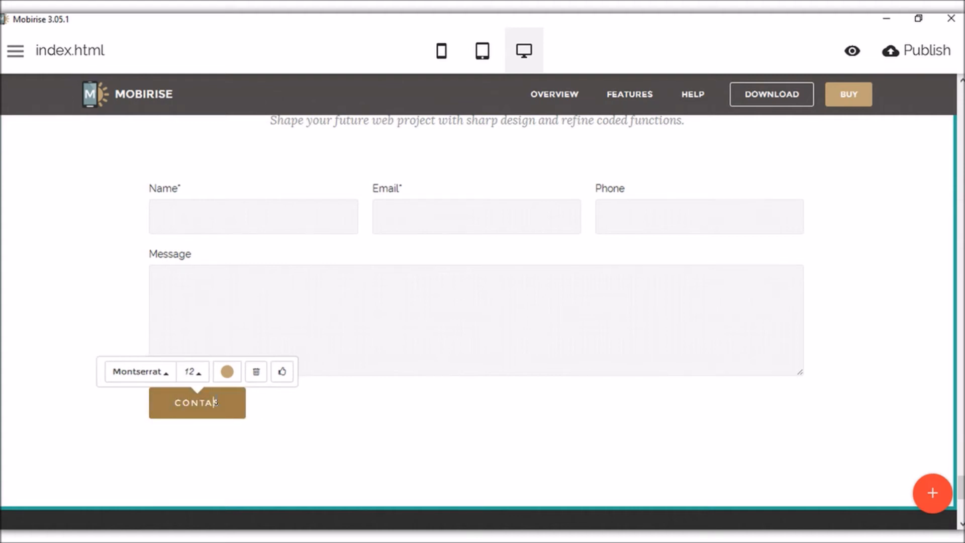
{"action": "type", "text": "cos"}
{"action": "key", "text": "BackSpace"}
{"action": "key", "text": "BackSpace"}
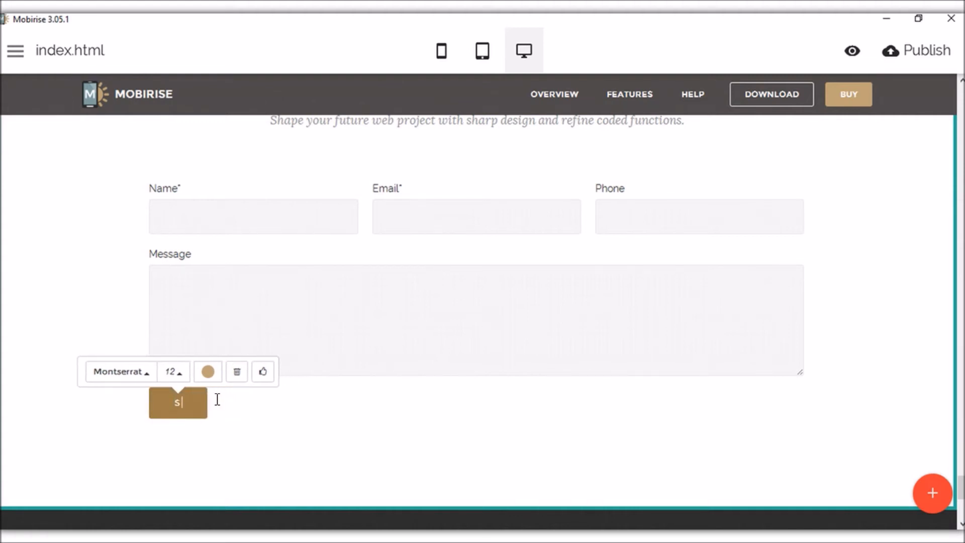
{"action": "type", "text": "ubit"}
{"action": "key", "text": "BackSpace"}
{"action": "key", "text": "BackSpace"}
{"action": "type", "text": "mit"}
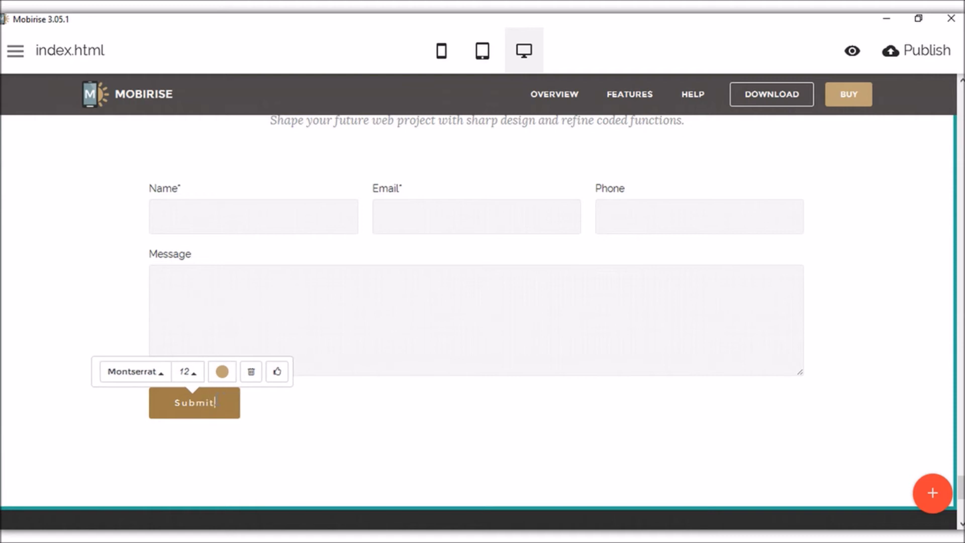
{"action": "left_click", "coordinate": [387, 426]}
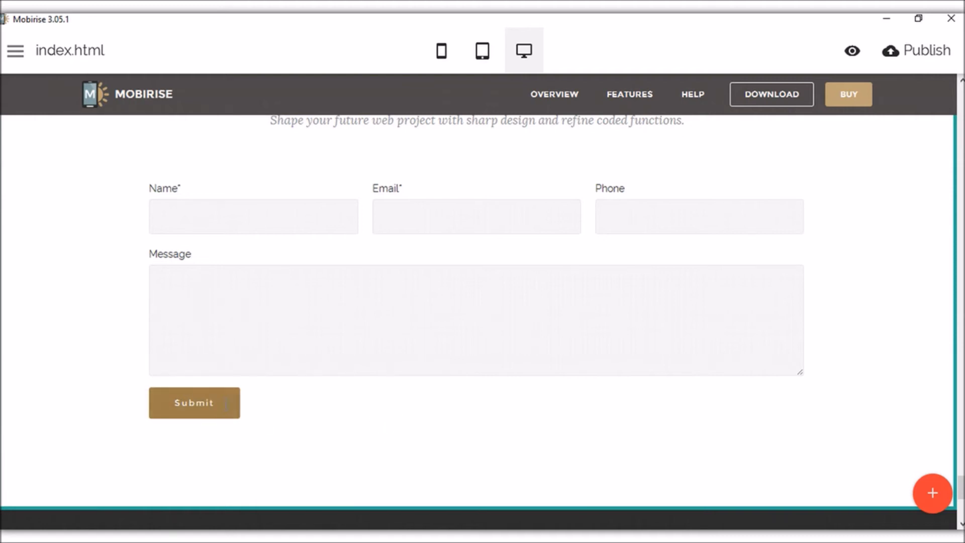
{"action": "left_click", "coordinate": [219, 403]}
{"action": "scroll", "coordinate": [159, 296], "scroll_direction": "down", "scroll_amount": 6}
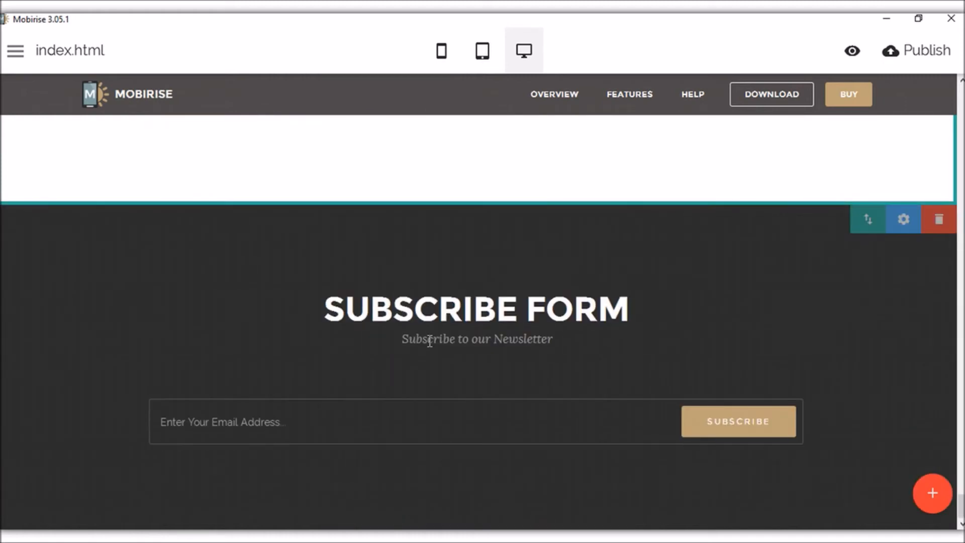
Check the subscribe form's Form Fields, then bring up the Subscribe Form block's parameters.
{"action": "left_click", "coordinate": [395, 426]}
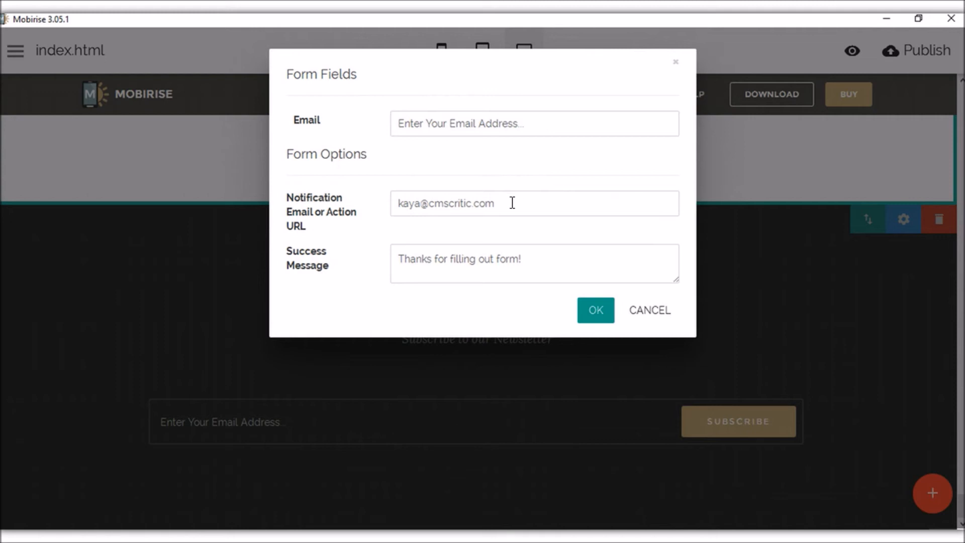
{"action": "left_click", "coordinate": [596, 311]}
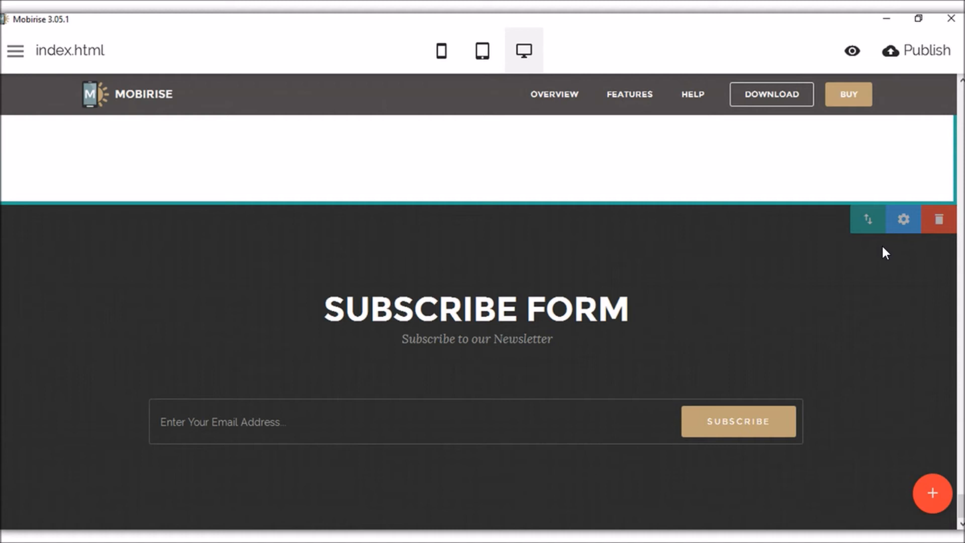
{"action": "left_click", "coordinate": [904, 219]}
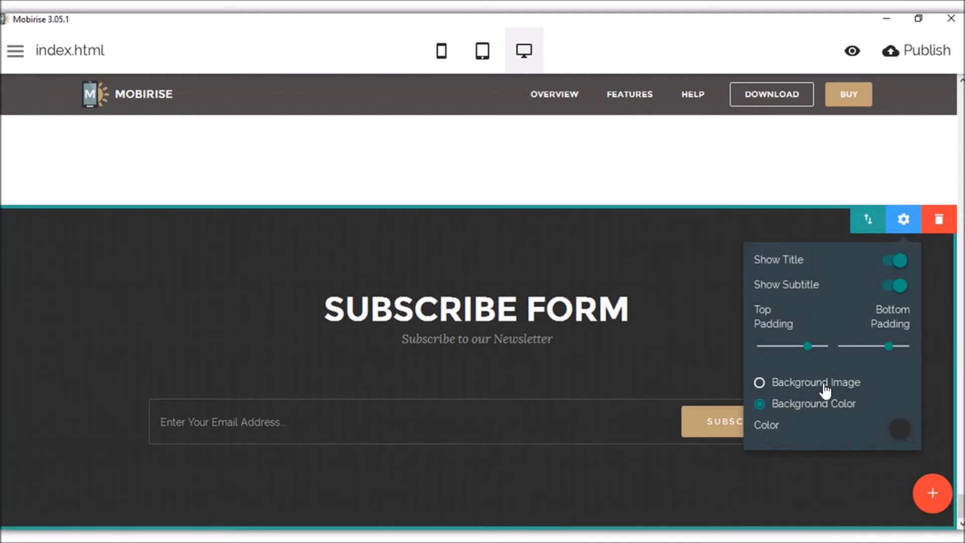
Add the light footer with logo, Categories, Contacts and an Email-and-Message form below the subscribe form.
{"action": "left_click", "coordinate": [711, 274]}
{"action": "left_click", "coordinate": [932, 493]}
{"action": "scroll", "coordinate": [894, 310], "scroll_direction": "down", "scroll_amount": 5}
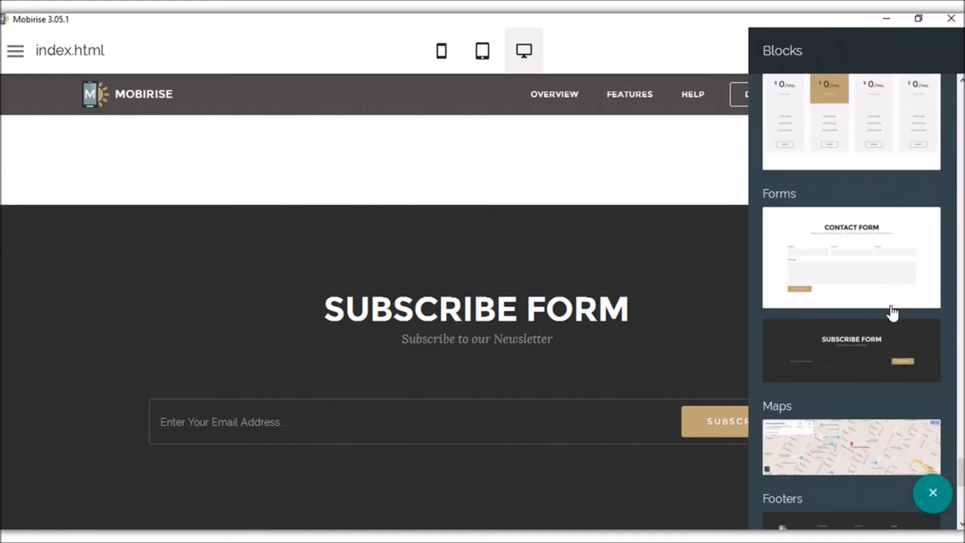
{"action": "scroll", "coordinate": [880, 283], "scroll_direction": "down", "scroll_amount": 2}
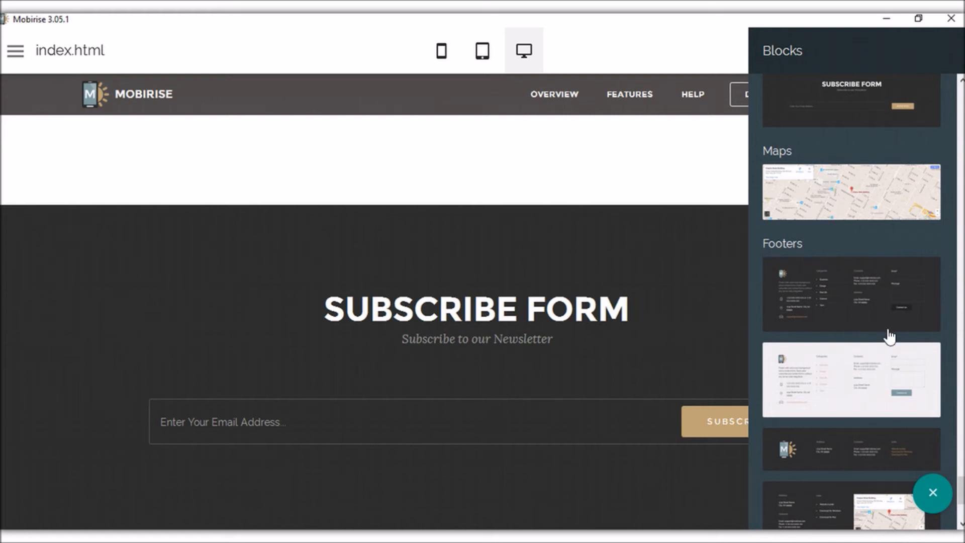
{"action": "scroll", "coordinate": [880, 318], "scroll_direction": "down", "scroll_amount": 5}
{"action": "scroll", "coordinate": [880, 319], "scroll_direction": "up", "scroll_amount": 2}
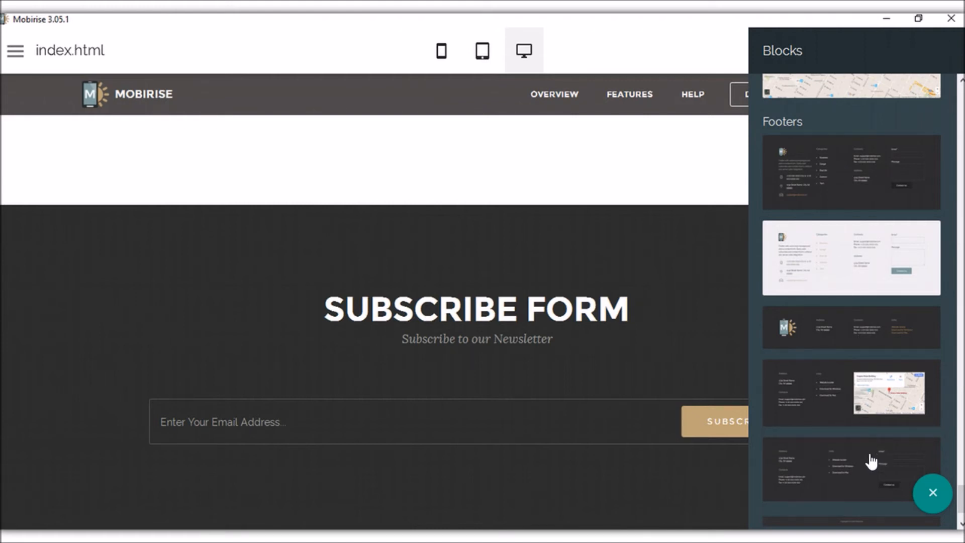
{"action": "scroll", "coordinate": [869, 460], "scroll_direction": "down", "scroll_amount": 1}
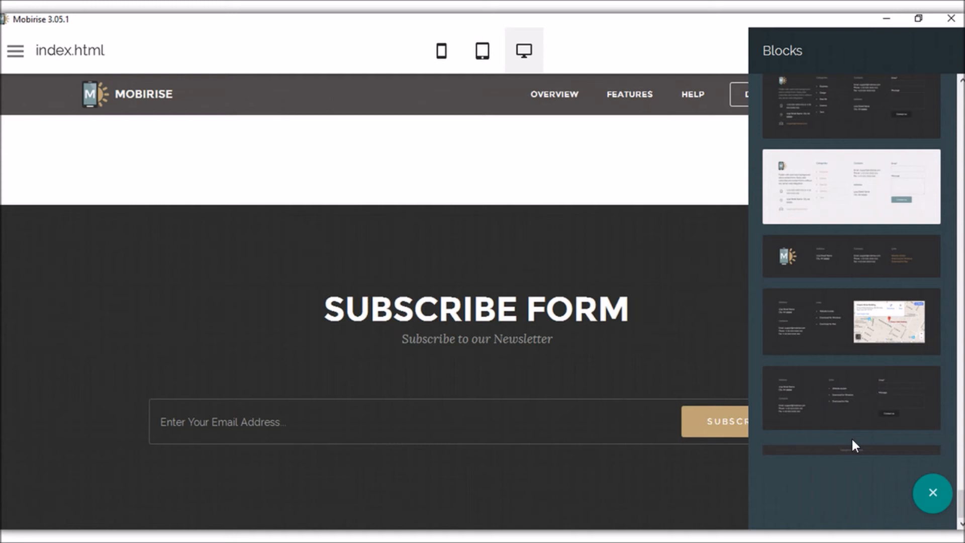
{"action": "scroll", "coordinate": [812, 254], "scroll_direction": "up", "scroll_amount": 1}
{"action": "left_click", "coordinate": [837, 266]}
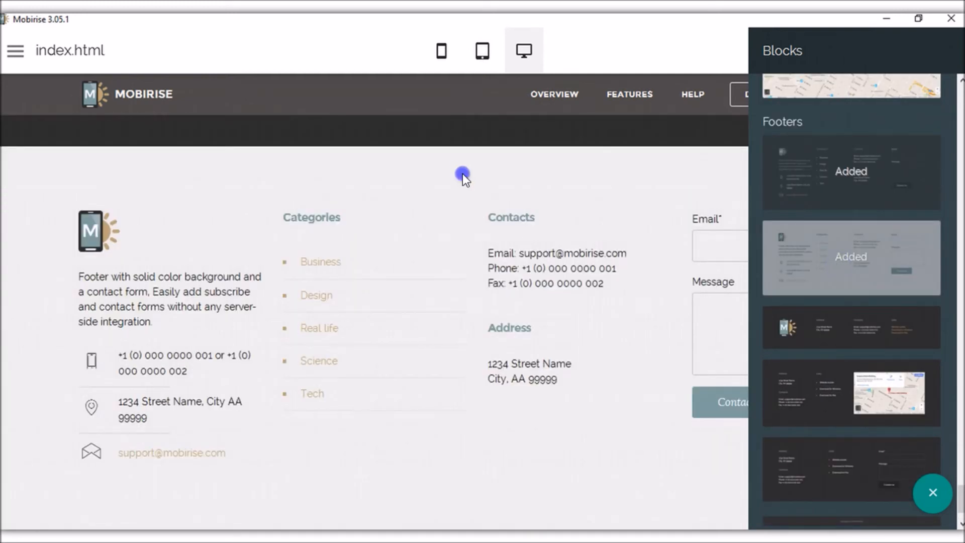
{"action": "left_click", "coordinate": [462, 173]}
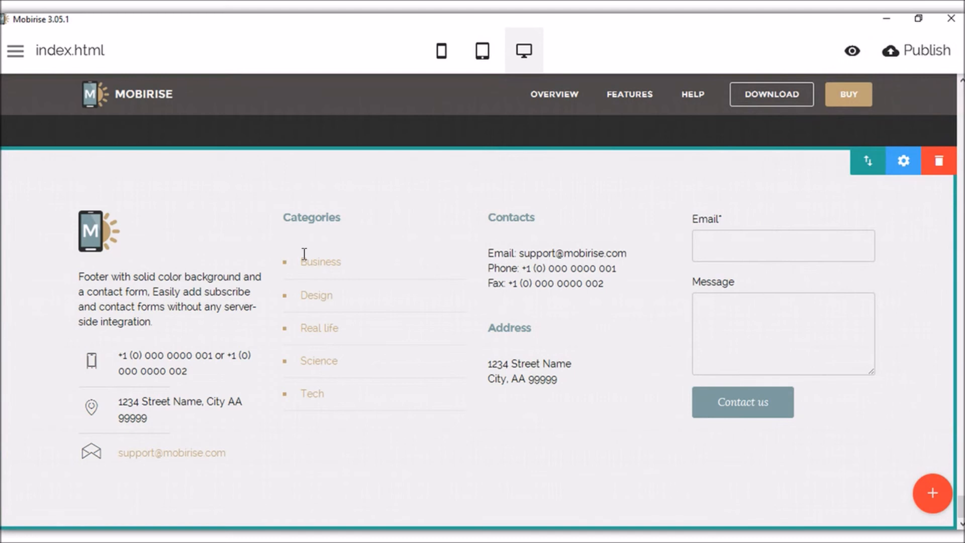
{"action": "left_click", "coordinate": [100, 231]}
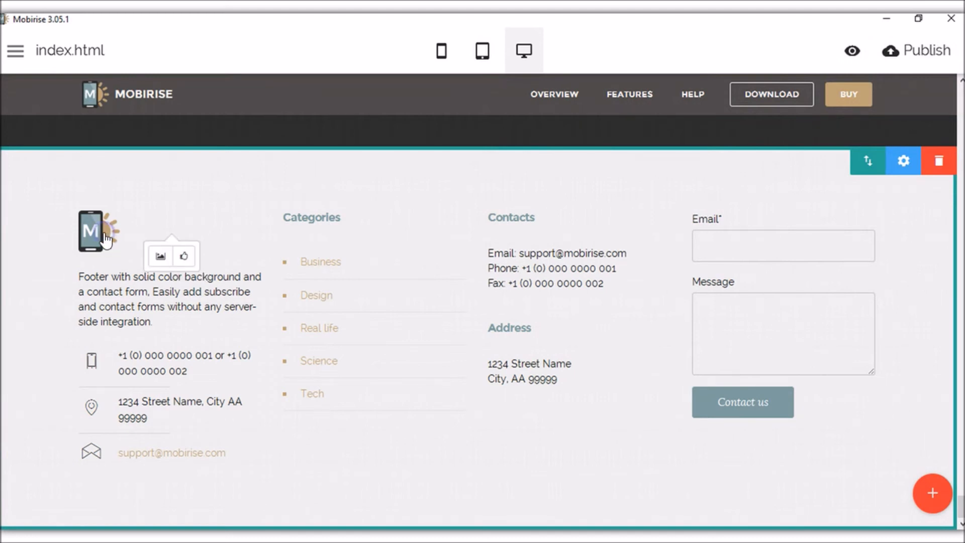
{"action": "left_click", "coordinate": [185, 258]}
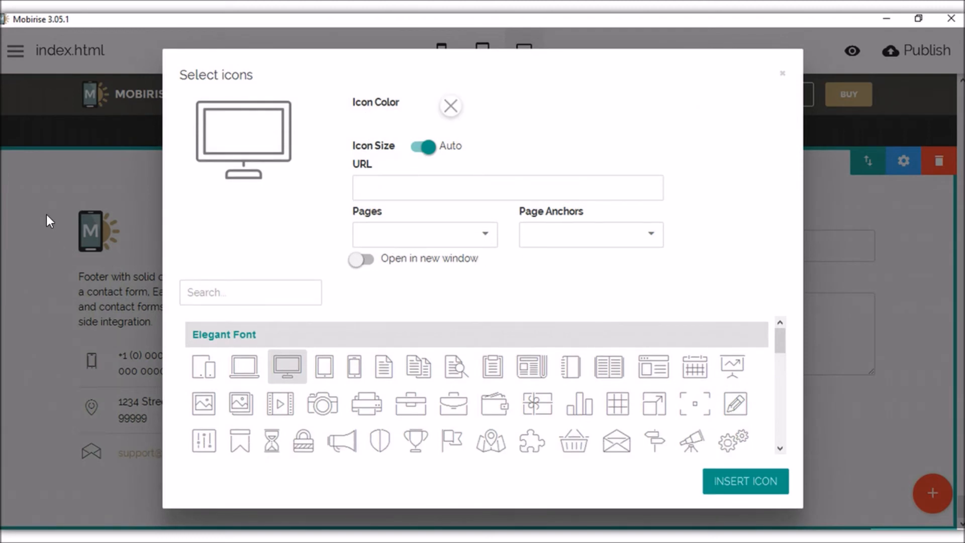
{"action": "left_click", "coordinate": [782, 74]}
{"action": "left_click", "coordinate": [171, 355]}
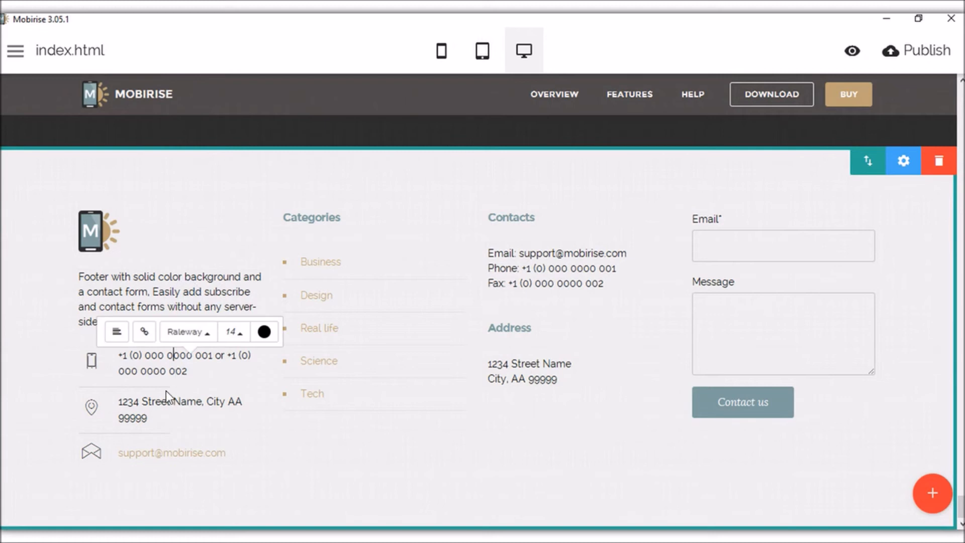
{"action": "left_click", "coordinate": [168, 449]}
{"action": "left_click", "coordinate": [336, 217]}
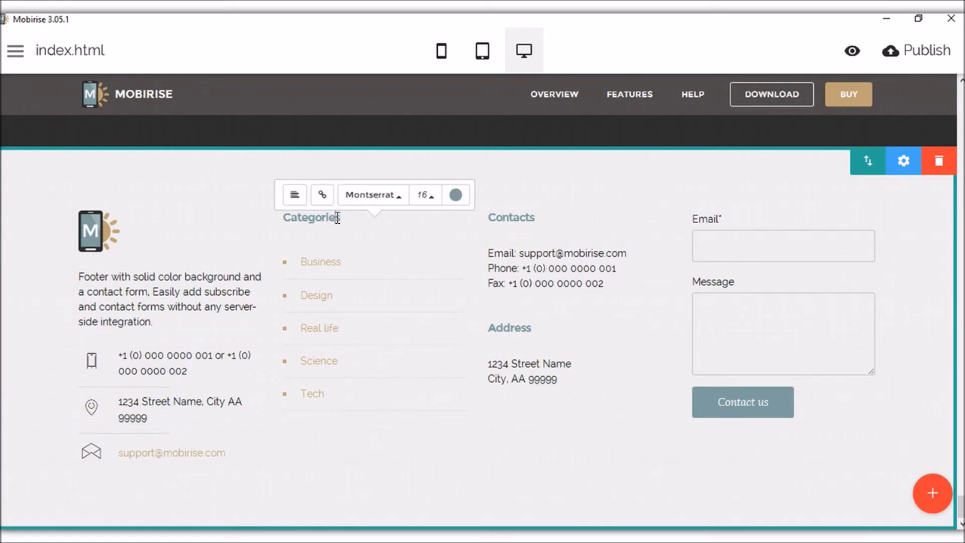
{"action": "left_click", "coordinate": [545, 366]}
{"action": "left_click", "coordinate": [546, 268]}
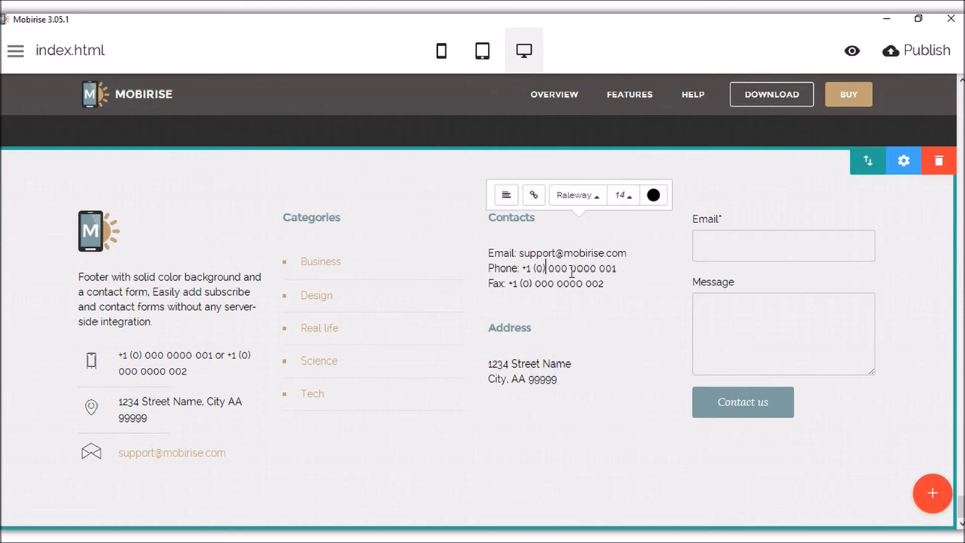
{"action": "left_click", "coordinate": [741, 248]}
{"action": "left_click", "coordinate": [742, 303]}
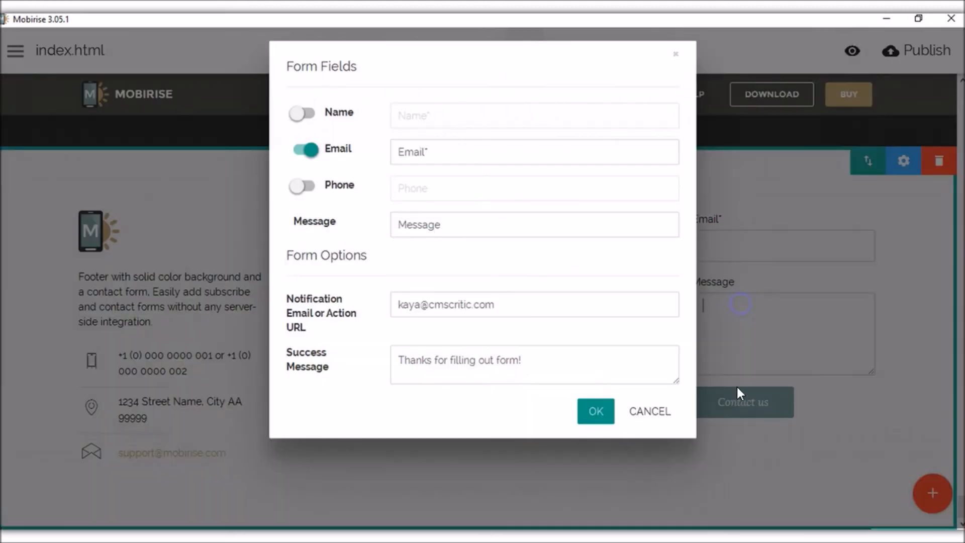
{"action": "left_click", "coordinate": [675, 64]}
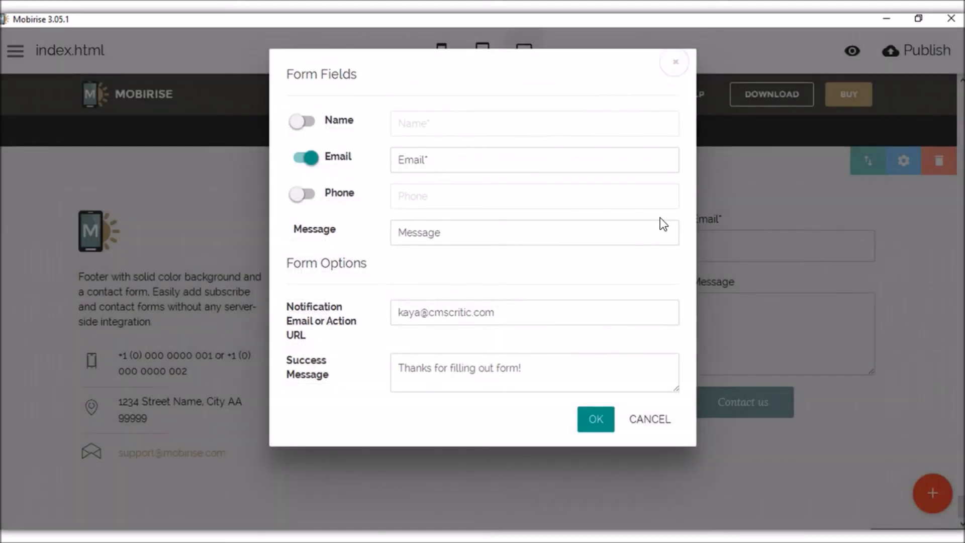
{"action": "left_click", "coordinate": [677, 64]}
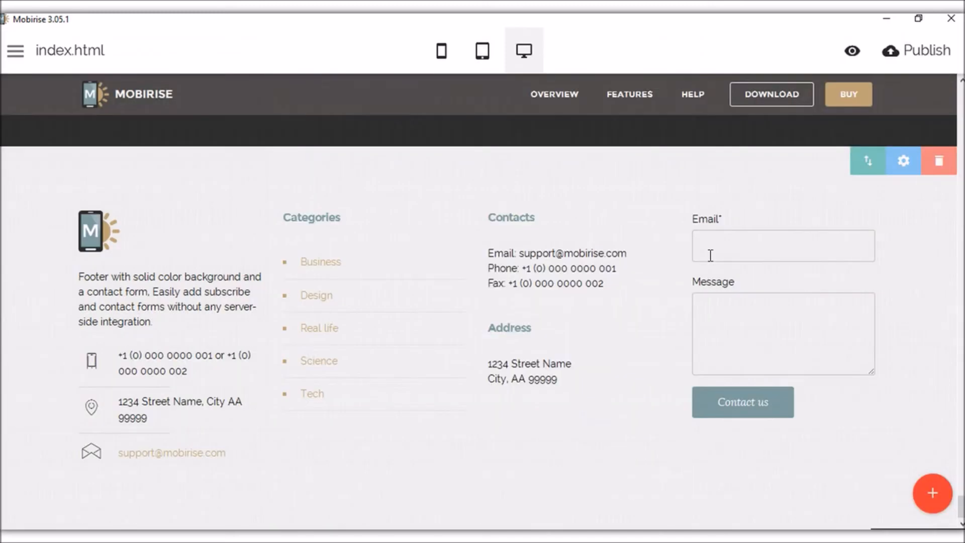
Return to the top of the page and switch the preview to tablet width.
{"action": "scroll", "coordinate": [701, 311], "scroll_direction": "up", "scroll_amount": 6}
{"action": "scroll", "coordinate": [703, 308], "scroll_direction": "up", "scroll_amount": 15}
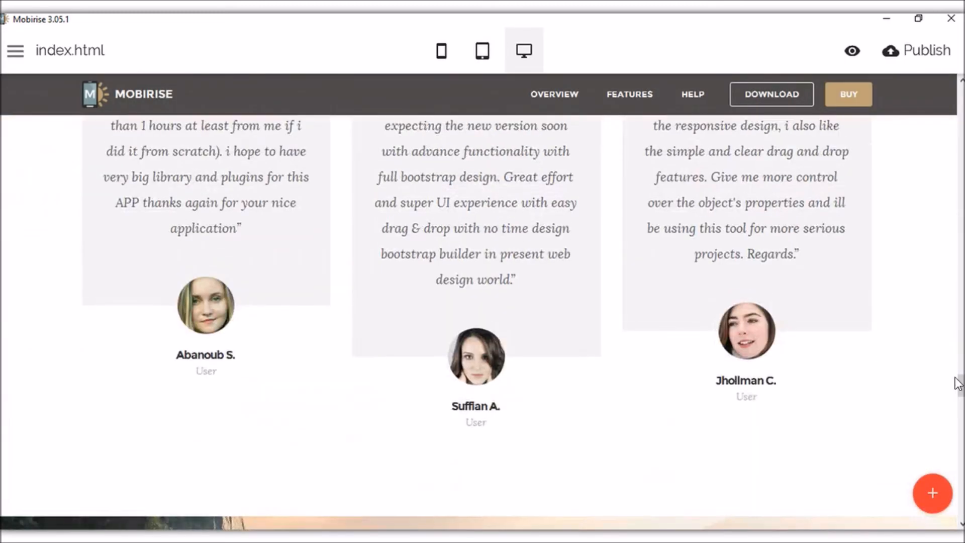
{"action": "left_click_drag", "start_coordinate": [957, 383], "coordinate": [959, 98]}
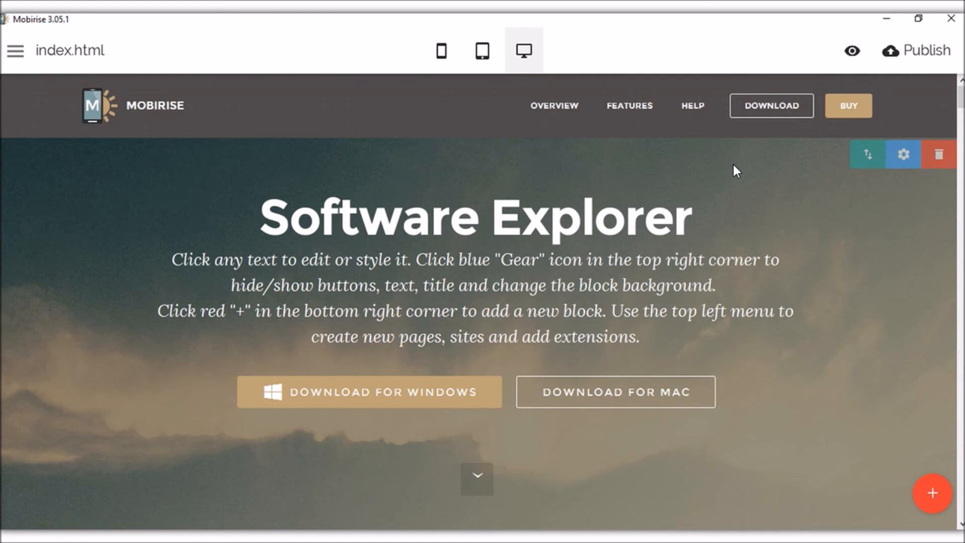
{"action": "left_click", "coordinate": [487, 54]}
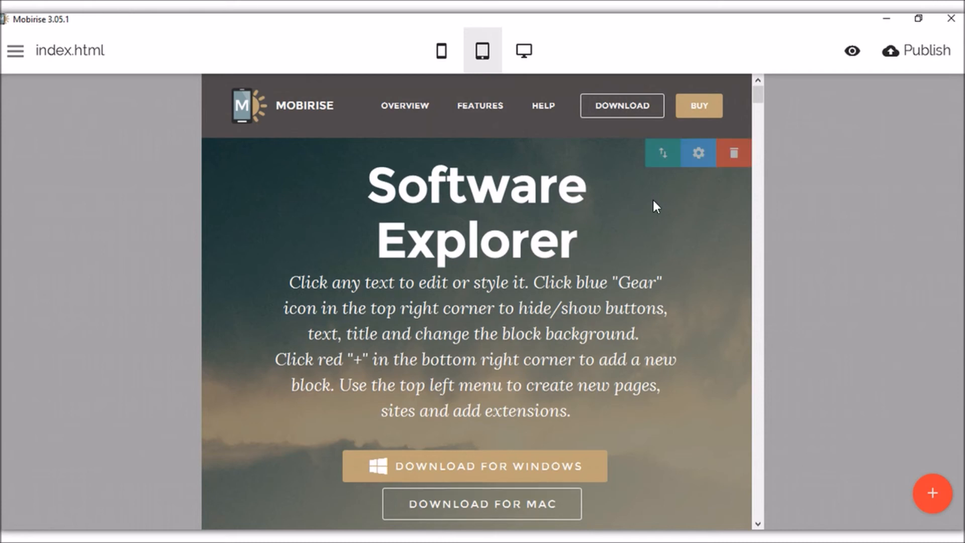
Remove the laptop photo and one other image, leaving eight gallery tiles in two rows.
{"action": "scroll", "coordinate": [661, 216], "scroll_direction": "down", "scroll_amount": 6}
{"action": "scroll", "coordinate": [662, 250], "scroll_direction": "up", "scroll_amount": 1}
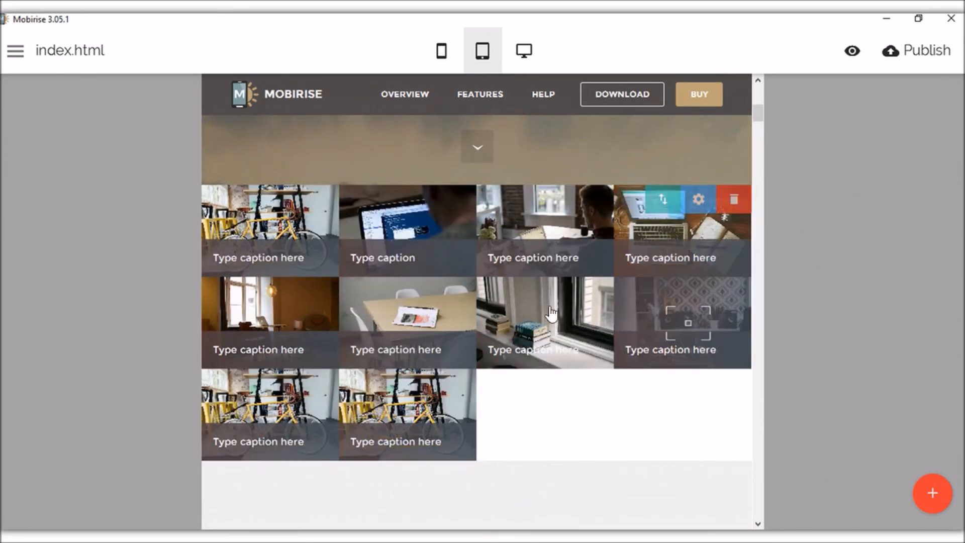
{"action": "left_click", "coordinate": [704, 197]}
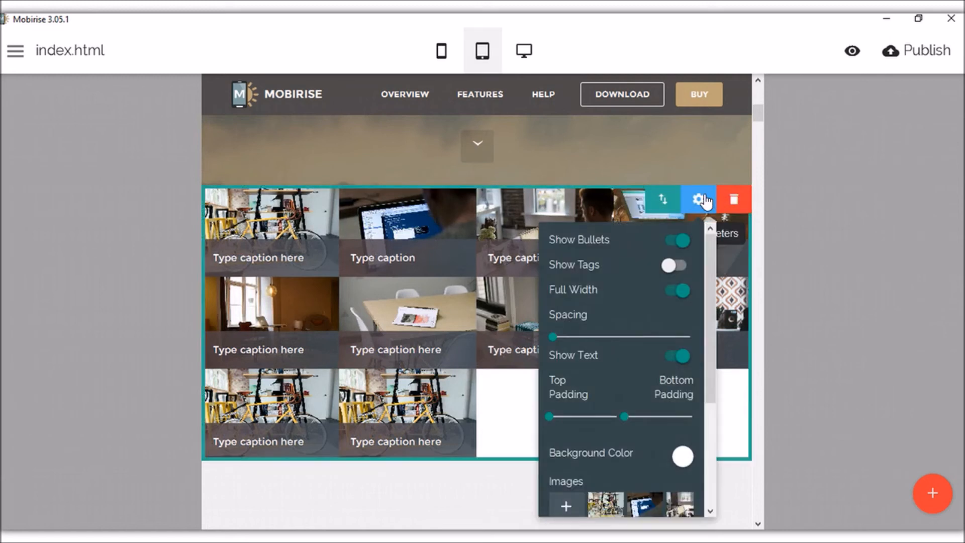
{"action": "scroll", "coordinate": [668, 320], "scroll_direction": "down", "scroll_amount": 3}
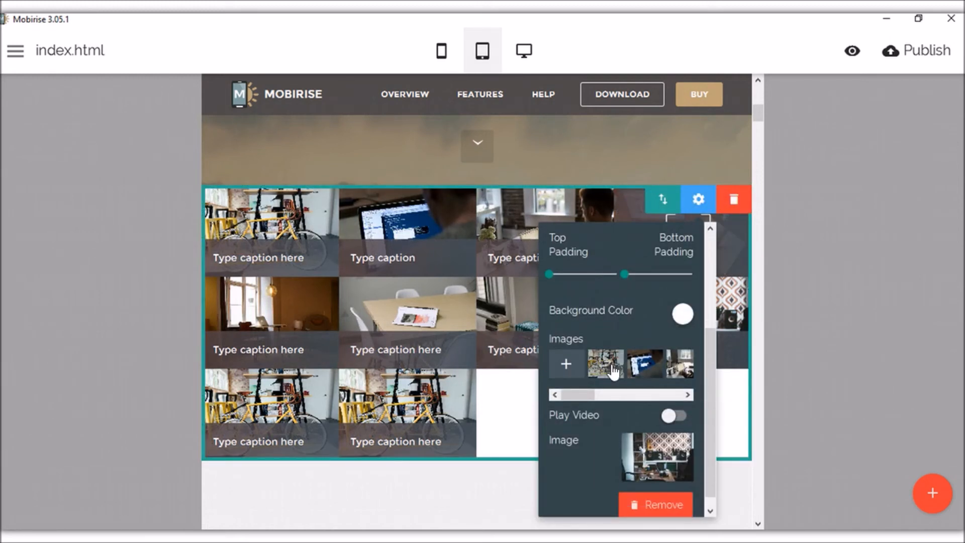
{"action": "left_click", "coordinate": [635, 364]}
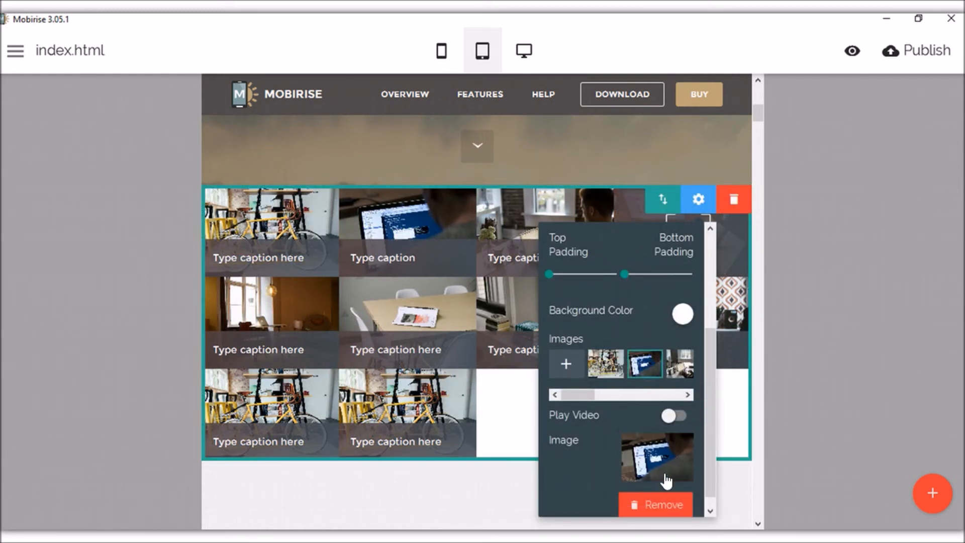
{"action": "left_click", "coordinate": [664, 503]}
{"action": "left_click", "coordinate": [645, 429]}
{"action": "scroll", "coordinate": [648, 438], "scroll_direction": "down", "scroll_amount": 2}
{"action": "left_click", "coordinate": [655, 493]}
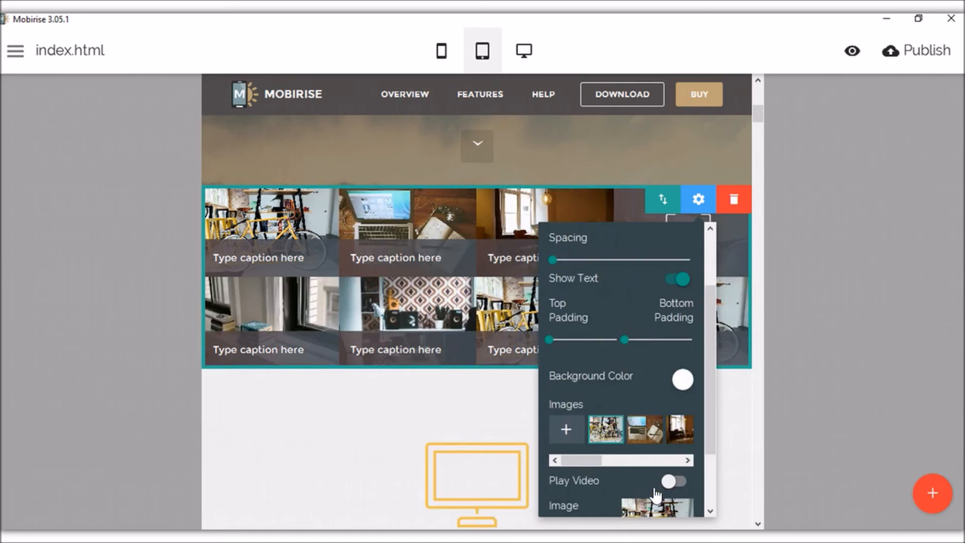
{"action": "left_click", "coordinate": [152, 283]}
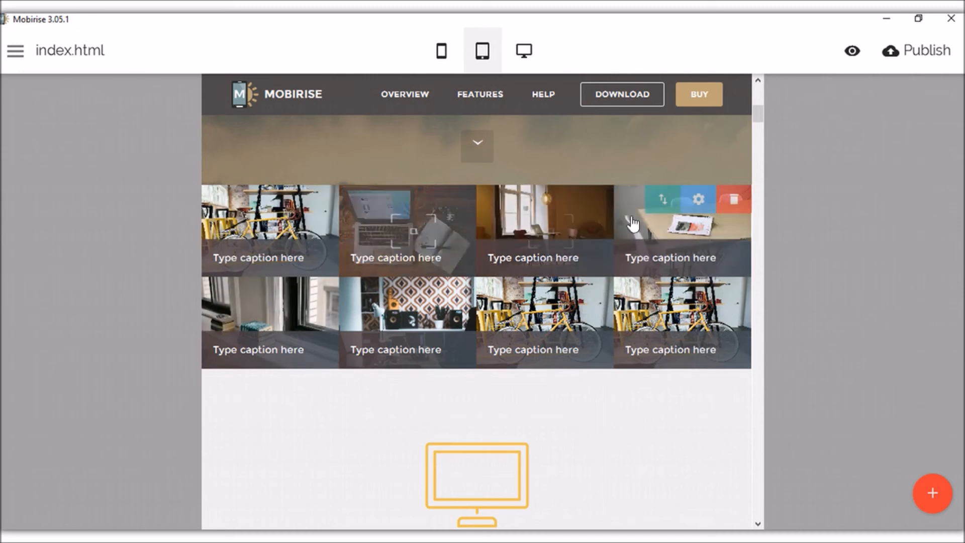
{"action": "scroll", "coordinate": [478, 302], "scroll_direction": "down", "scroll_amount": 15}
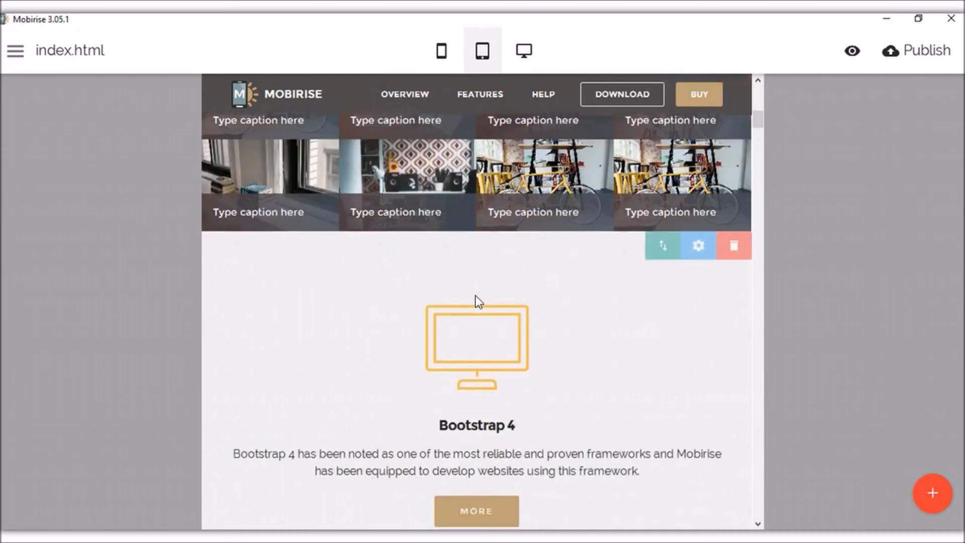
{"action": "scroll", "coordinate": [497, 340], "scroll_direction": "down", "scroll_amount": 12}
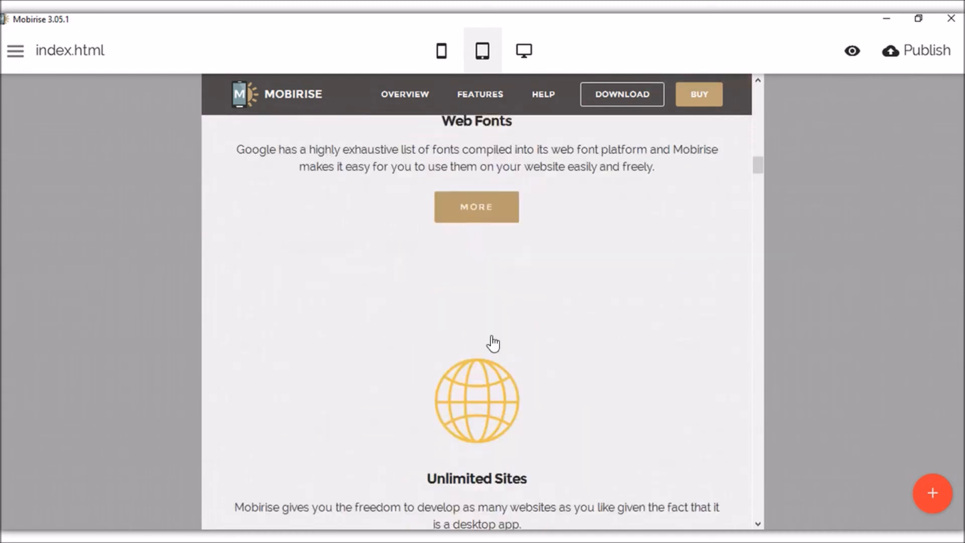
{"action": "scroll", "coordinate": [519, 337], "scroll_direction": "up", "scroll_amount": 1}
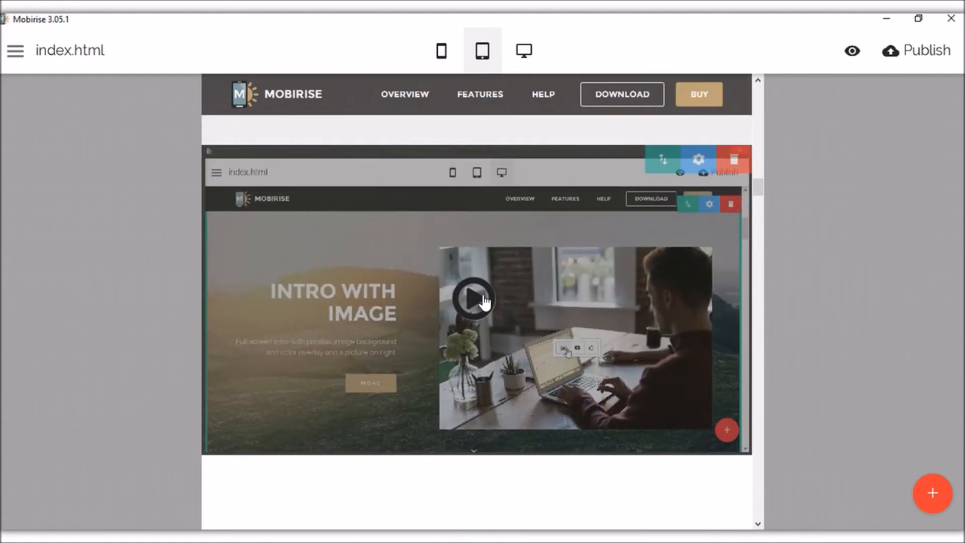
{"action": "scroll", "coordinate": [476, 317], "scroll_direction": "down", "scroll_amount": 8}
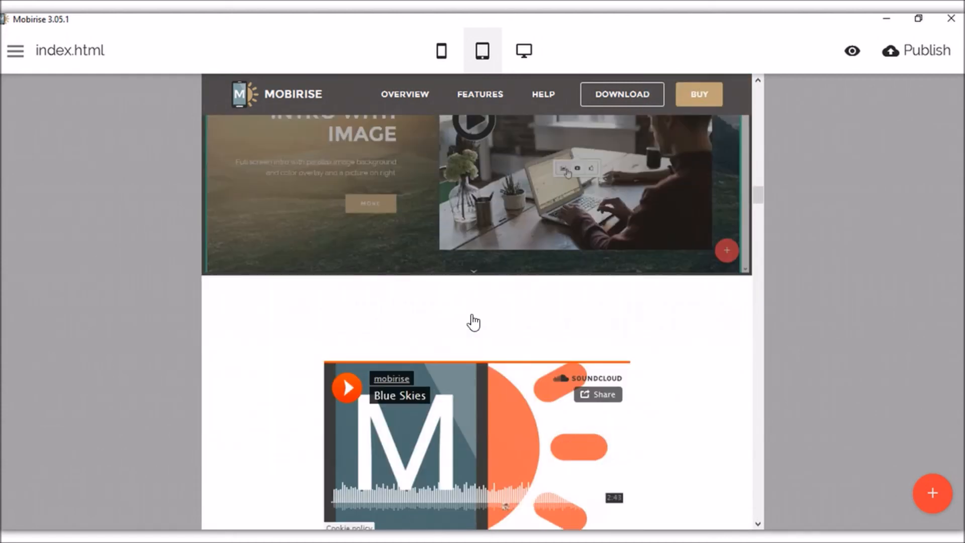
{"action": "scroll", "coordinate": [492, 314], "scroll_direction": "up", "scroll_amount": 5}
{"action": "scroll", "coordinate": [443, 307], "scroll_direction": "down", "scroll_amount": 1}
{"action": "scroll", "coordinate": [397, 302], "scroll_direction": "down", "scroll_amount": 2}
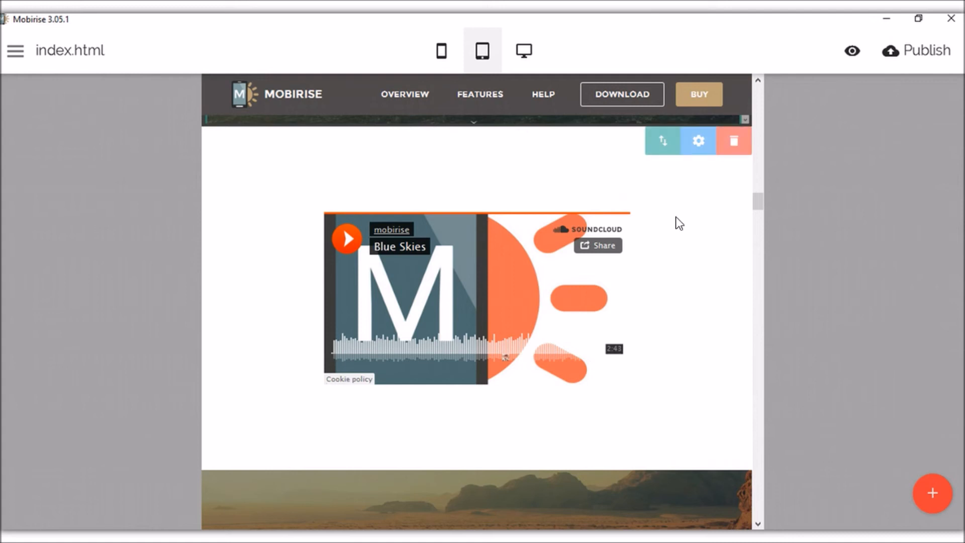
{"action": "scroll", "coordinate": [490, 361], "scroll_direction": "down", "scroll_amount": 2}
{"action": "scroll", "coordinate": [488, 355], "scroll_direction": "down", "scroll_amount": 10}
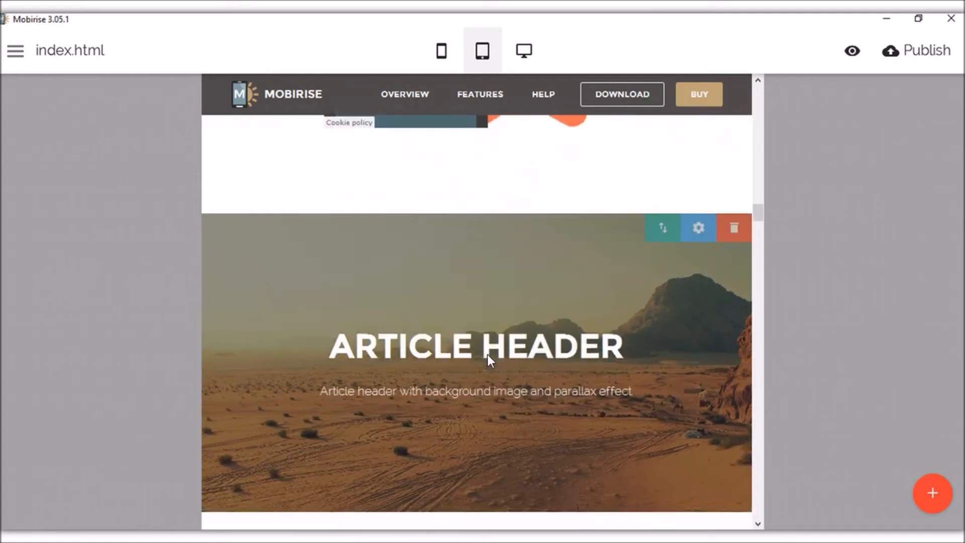
{"action": "scroll", "coordinate": [484, 342], "scroll_direction": "down", "scroll_amount": 12}
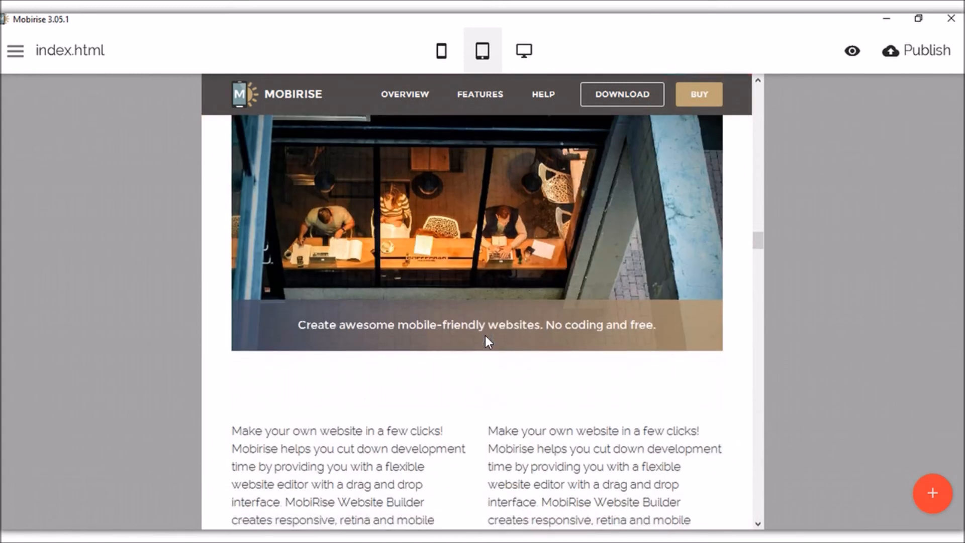
{"action": "scroll", "coordinate": [487, 333], "scroll_direction": "down", "scroll_amount": 3}
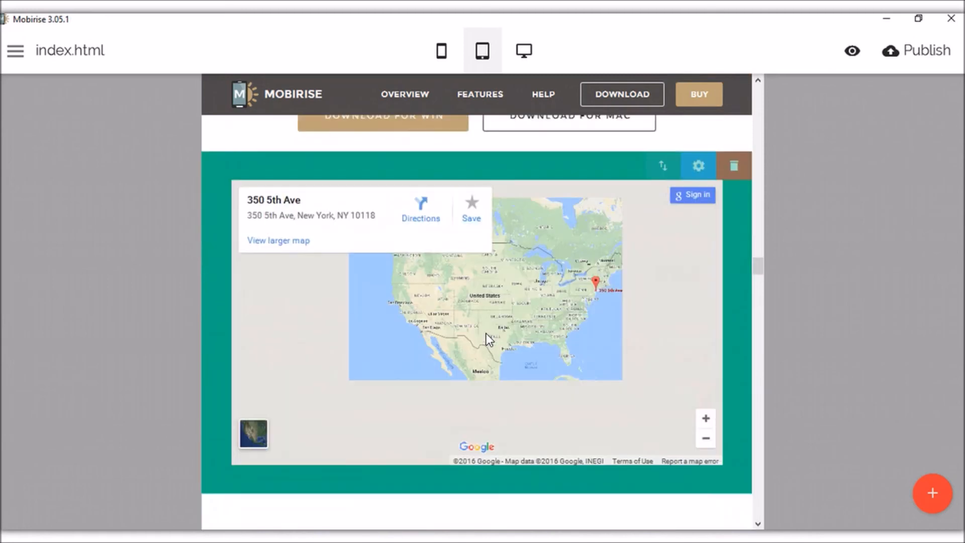
{"action": "left_click_drag", "start_coordinate": [754, 266], "coordinate": [751, 499]}
{"action": "scroll", "coordinate": [635, 362], "scroll_direction": "up", "scroll_amount": 3}
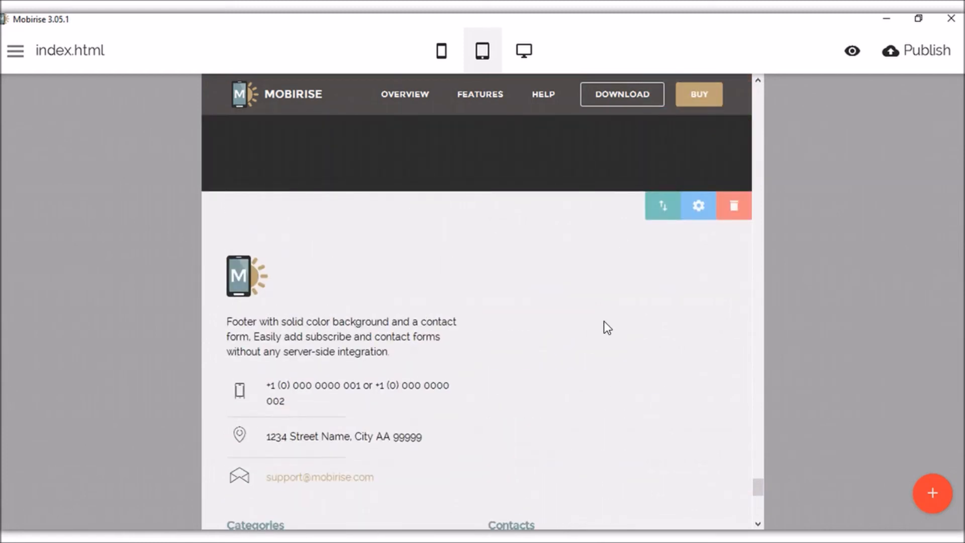
{"action": "scroll", "coordinate": [603, 322], "scroll_direction": "down", "scroll_amount": 8}
{"action": "scroll", "coordinate": [557, 314], "scroll_direction": "down", "scroll_amount": 2}
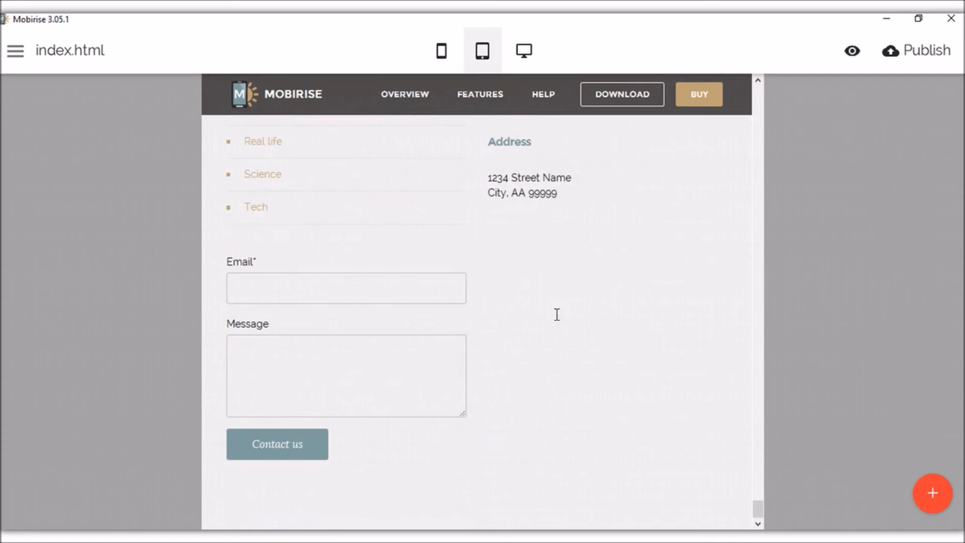
{"action": "scroll", "coordinate": [557, 315], "scroll_direction": "up", "scroll_amount": 8}
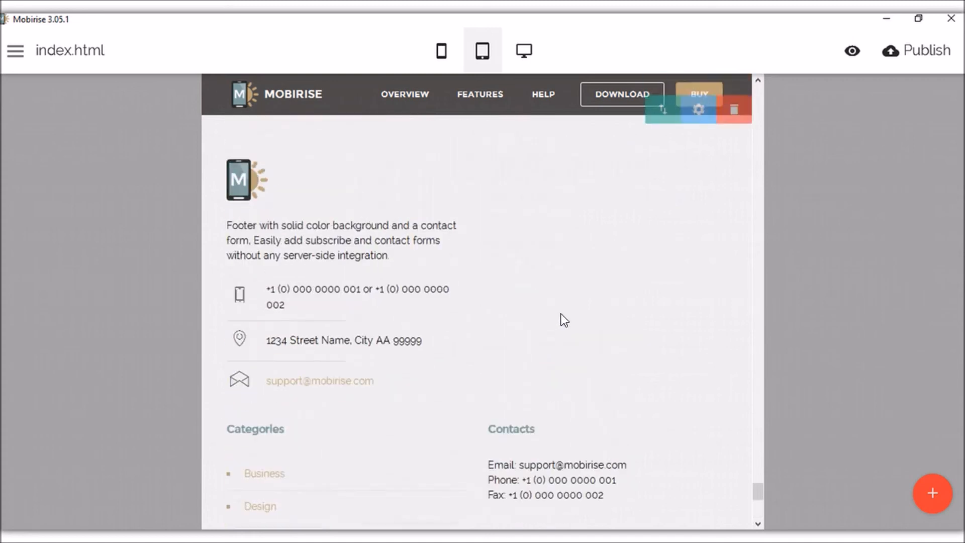
{"action": "left_click_drag", "start_coordinate": [602, 252], "coordinate": [668, 228]}
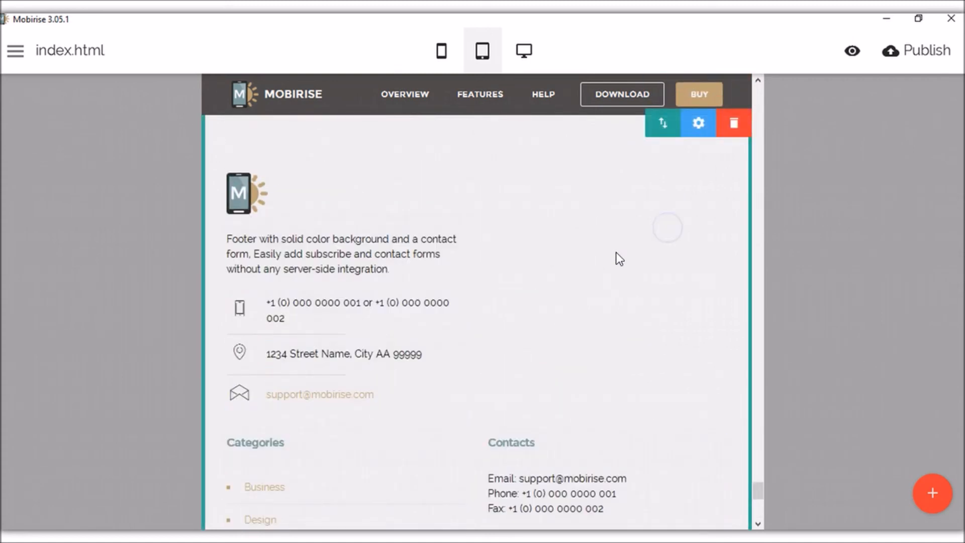
{"action": "scroll", "coordinate": [638, 286], "scroll_direction": "down", "scroll_amount": 8}
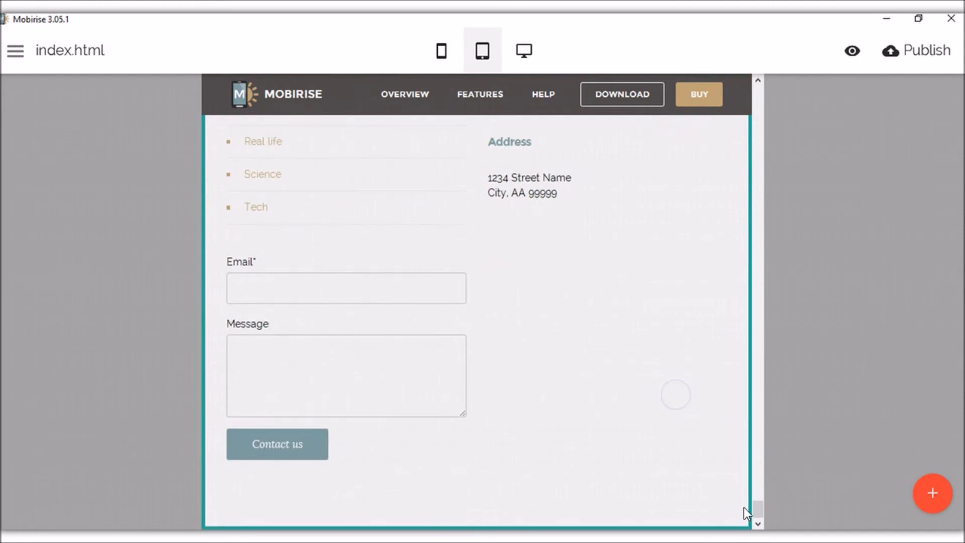
{"action": "left_click_drag", "start_coordinate": [756, 509], "coordinate": [783, 90]}
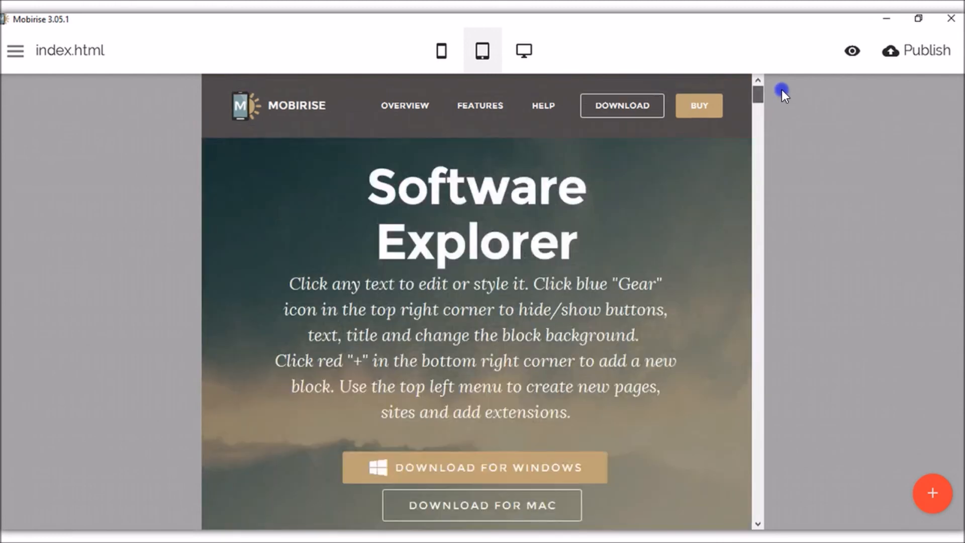
Switch to the mobile-width preview and scroll down to the single-column footer contact details.
{"action": "left_click", "coordinate": [439, 50]}
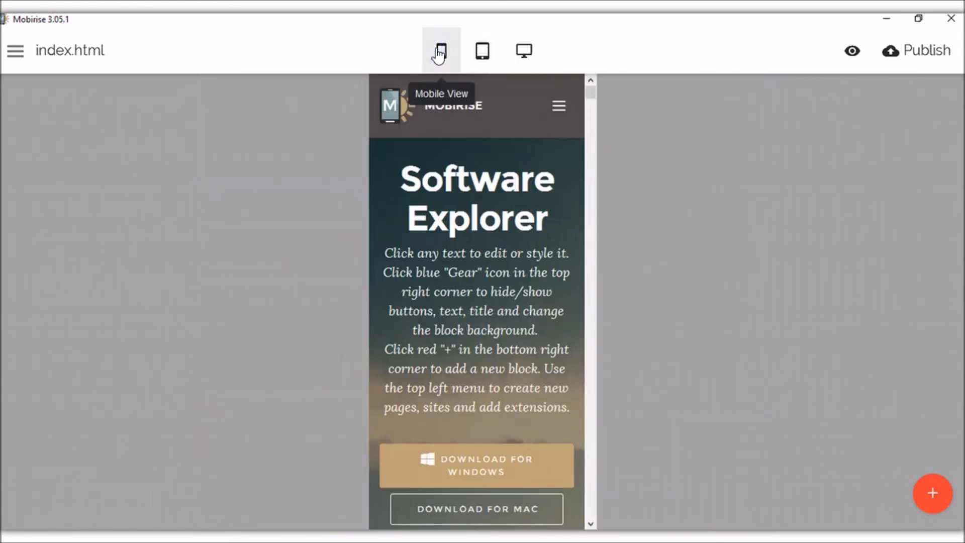
{"action": "scroll", "coordinate": [521, 226], "scroll_direction": "down", "scroll_amount": 1}
{"action": "scroll", "coordinate": [473, 330], "scroll_direction": "up", "scroll_amount": 1}
{"action": "scroll", "coordinate": [472, 330], "scroll_direction": "up", "scroll_amount": 1}
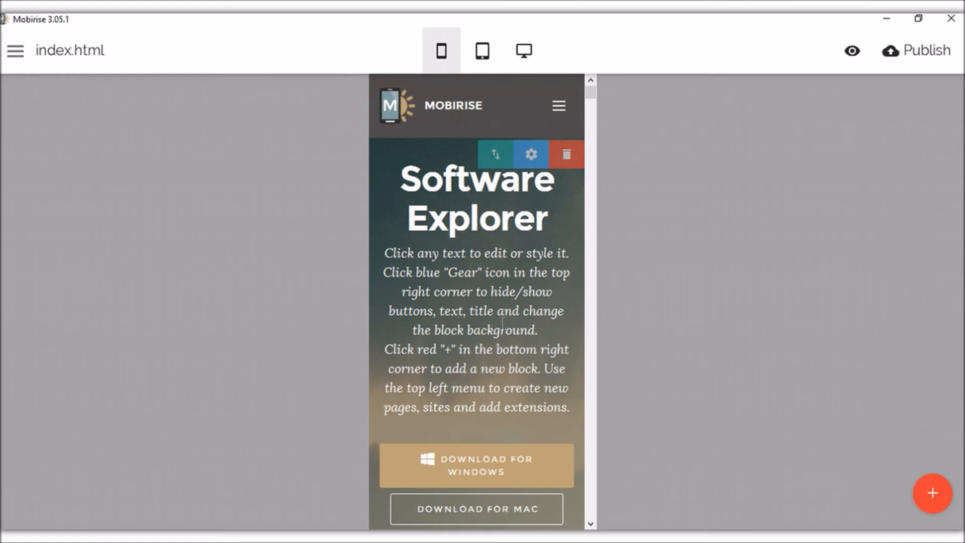
{"action": "scroll", "coordinate": [483, 324], "scroll_direction": "down", "scroll_amount": 4}
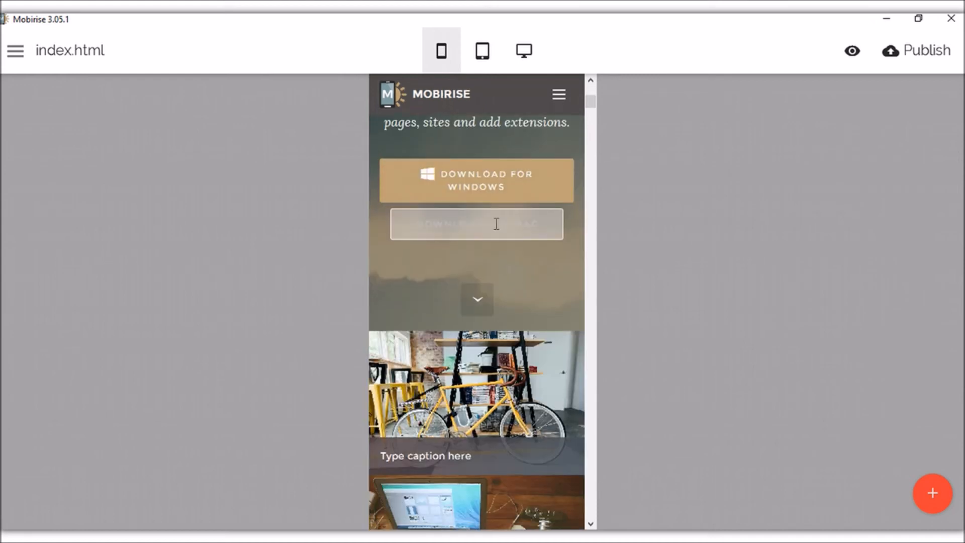
{"action": "scroll", "coordinate": [502, 327], "scroll_direction": "down", "scroll_amount": 10}
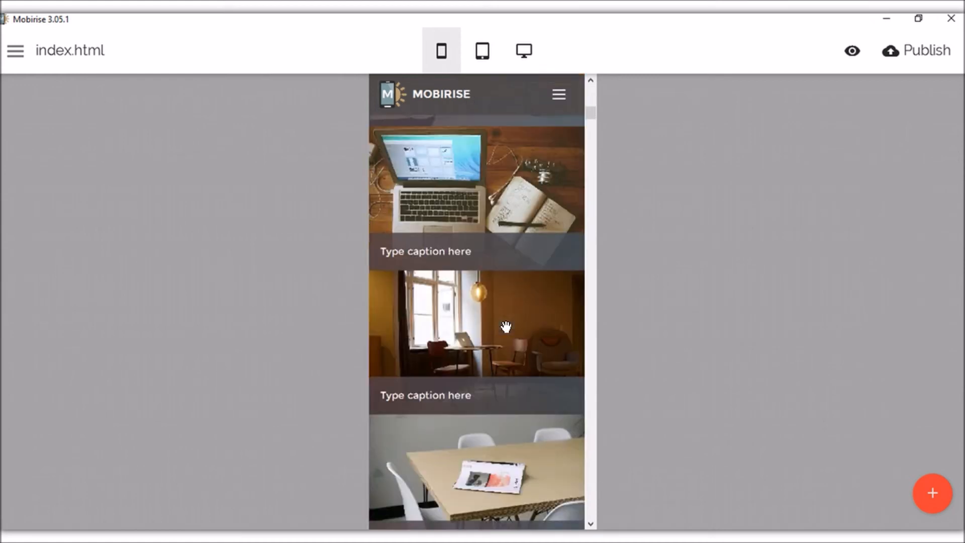
{"action": "scroll", "coordinate": [497, 329], "scroll_direction": "down", "scroll_amount": 12}
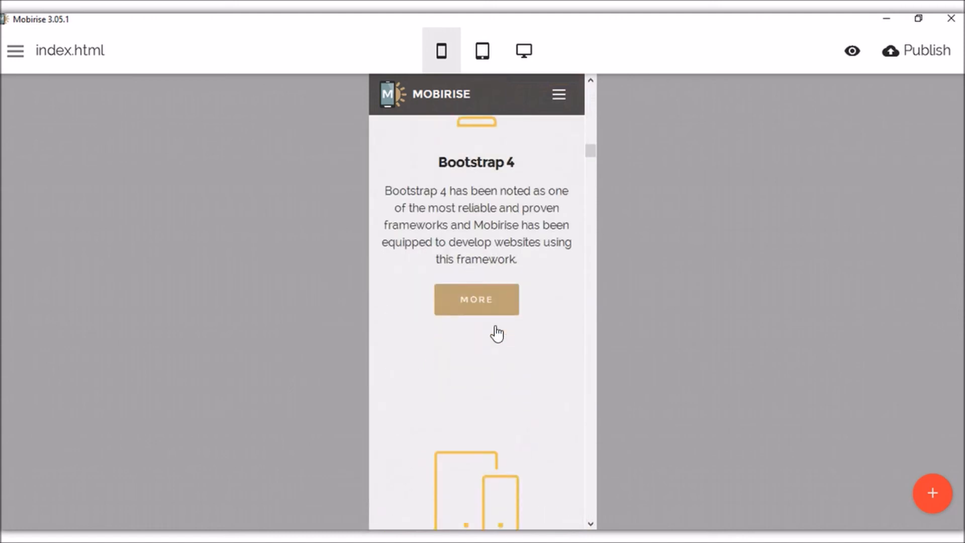
{"action": "scroll", "coordinate": [492, 327], "scroll_direction": "down", "scroll_amount": 3}
{"action": "left_click_drag", "start_coordinate": [592, 187], "coordinate": [576, 513]}
{"action": "scroll", "coordinate": [515, 340], "scroll_direction": "up", "scroll_amount": 10}
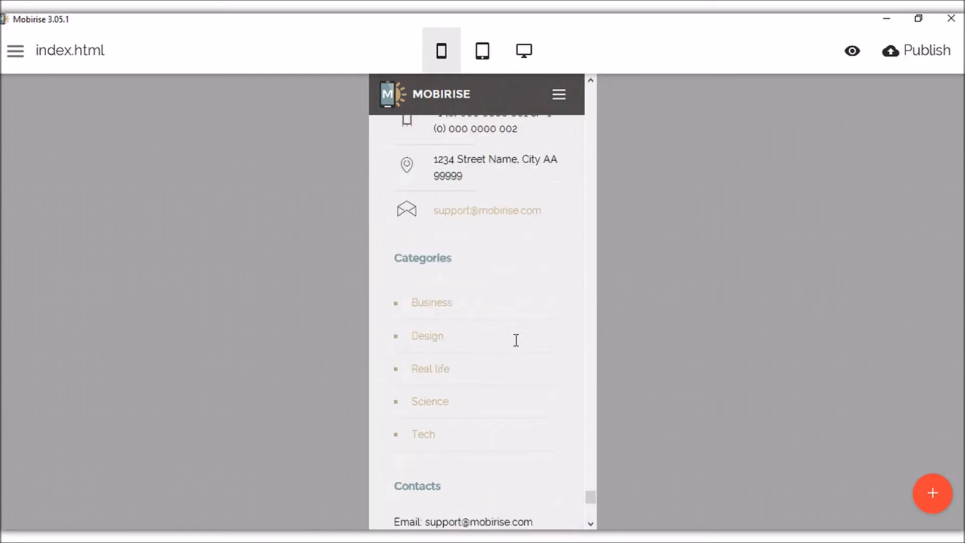
{"action": "scroll", "coordinate": [514, 338], "scroll_direction": "down", "scroll_amount": 5}
{"action": "left_click_drag", "start_coordinate": [588, 492], "coordinate": [598, 86]}
Return to desktop width and open the side menu listing Pages, Sites, Extensions & Themes and Help.
{"action": "left_click", "coordinate": [524, 52]}
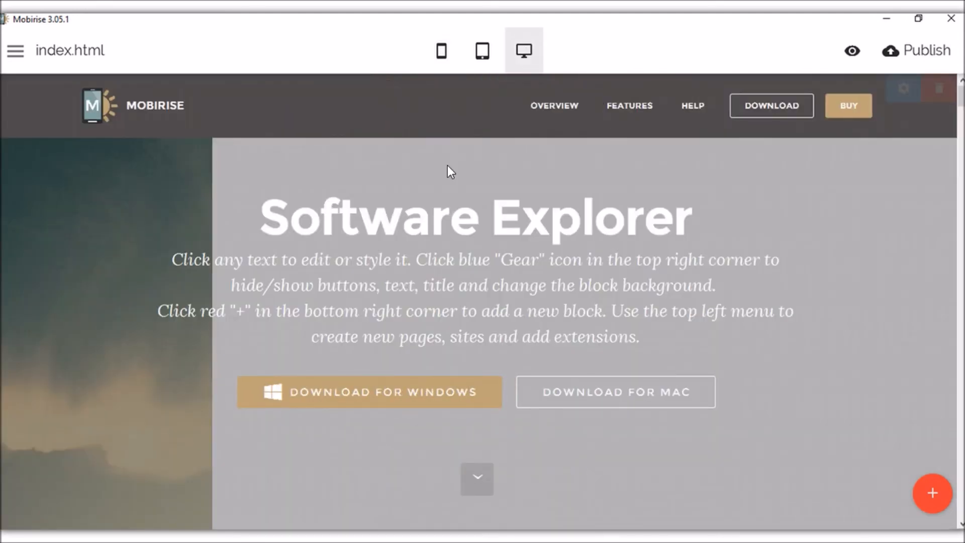
{"action": "scroll", "coordinate": [506, 230], "scroll_direction": "down", "scroll_amount": 3}
{"action": "scroll", "coordinate": [505, 230], "scroll_direction": "up", "scroll_amount": 3}
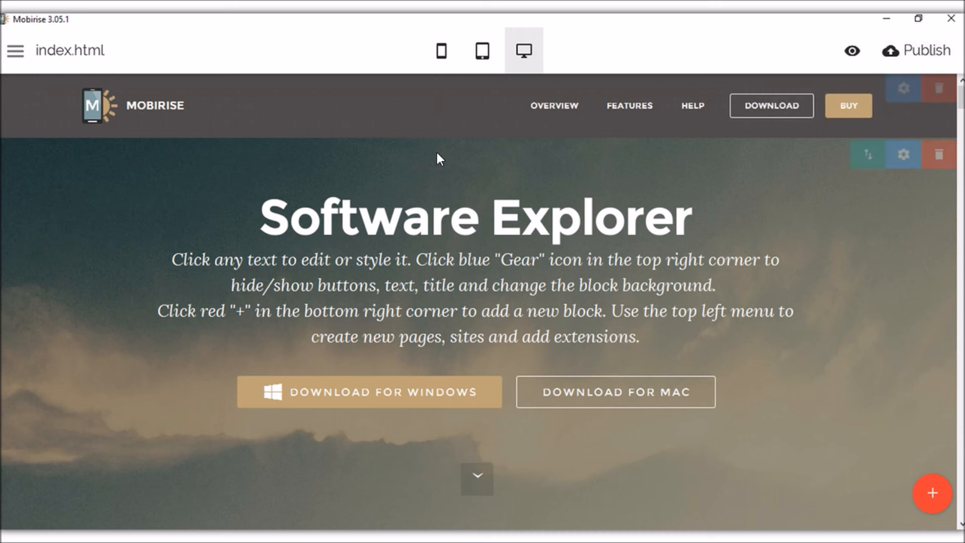
{"action": "left_click", "coordinate": [18, 54]}
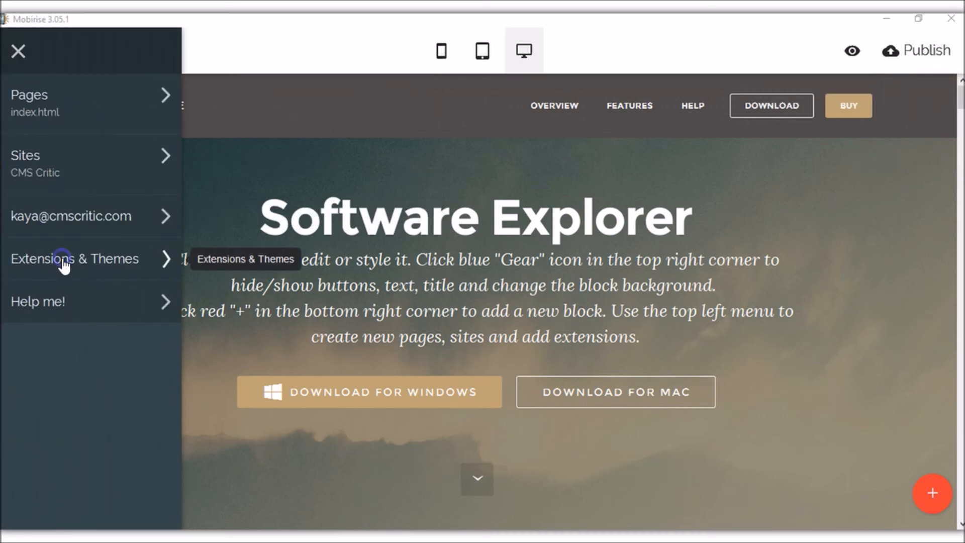
Browse the Extensions & Themes catalogue, from themes like Mobirise 3 and PurityM to priced add-ons like WOW Slider.
{"action": "left_click", "coordinate": [64, 266]}
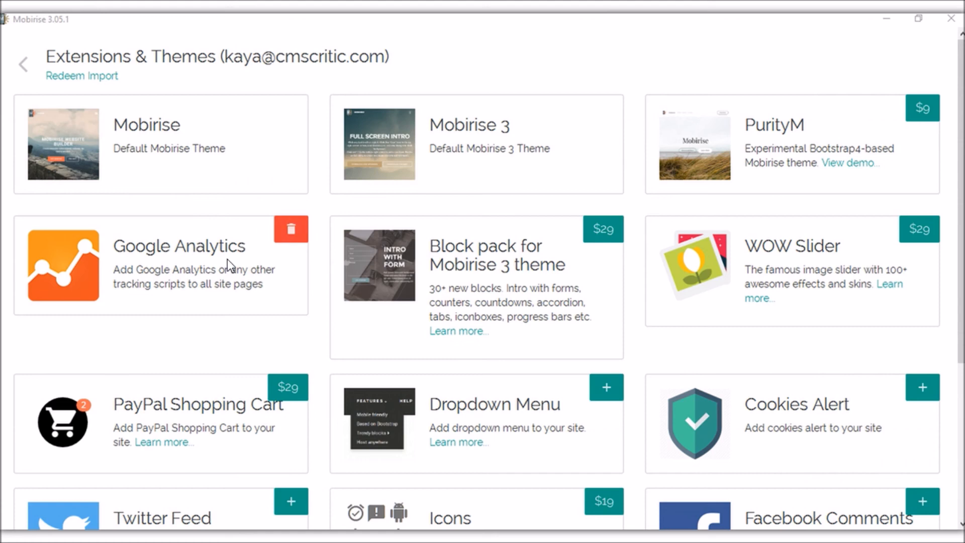
{"action": "scroll", "coordinate": [227, 258], "scroll_direction": "down", "scroll_amount": 2}
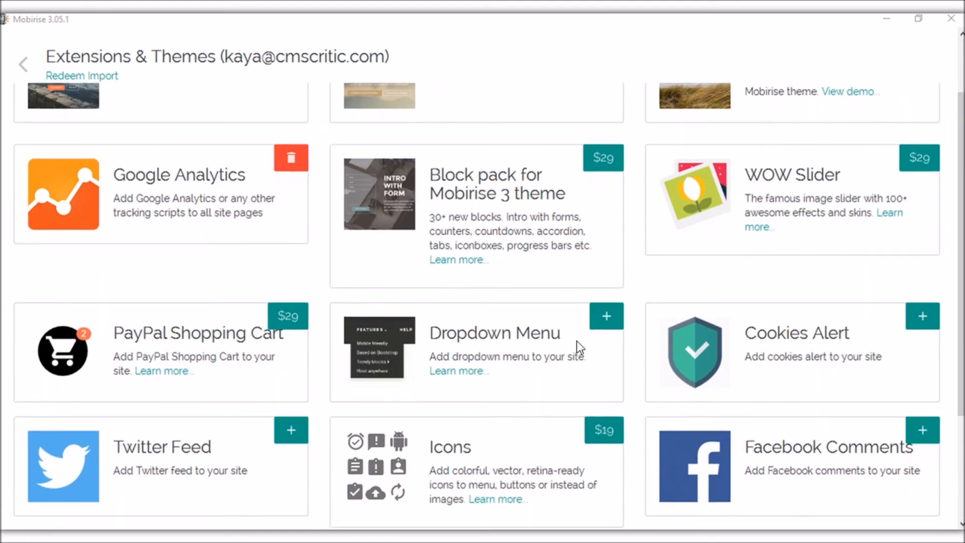
{"action": "scroll", "coordinate": [241, 450], "scroll_direction": "down", "scroll_amount": 3}
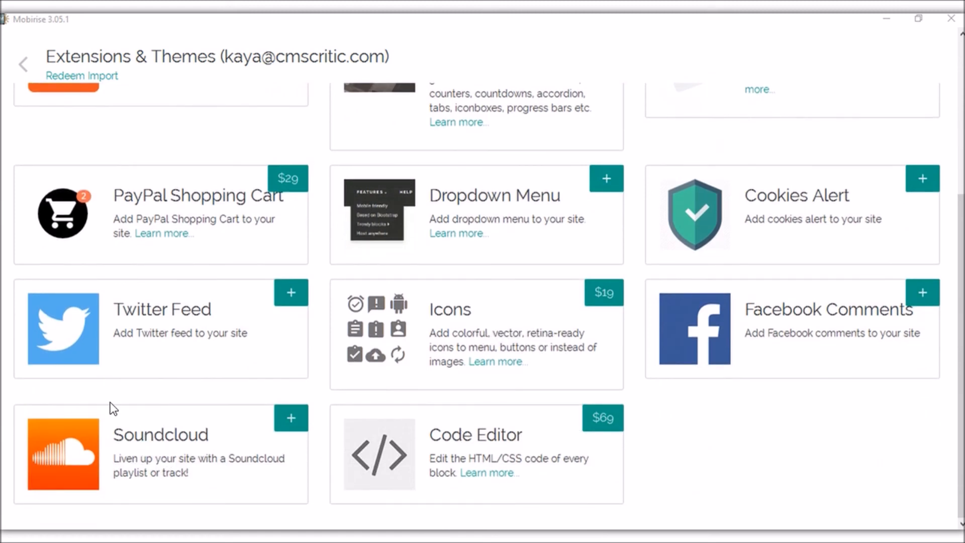
{"action": "scroll", "coordinate": [25, 357], "scroll_direction": "up", "scroll_amount": 6}
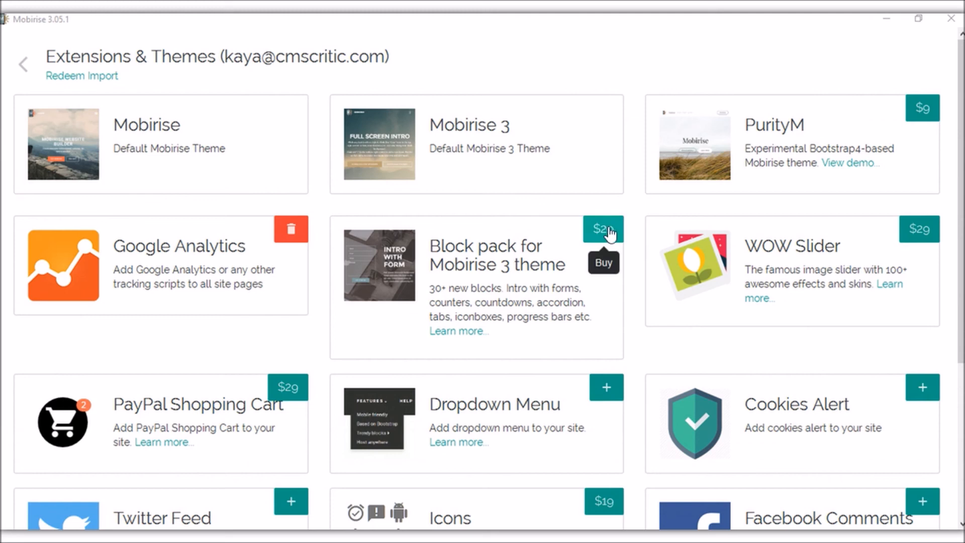
{"action": "scroll", "coordinate": [611, 241], "scroll_direction": "down", "scroll_amount": 3}
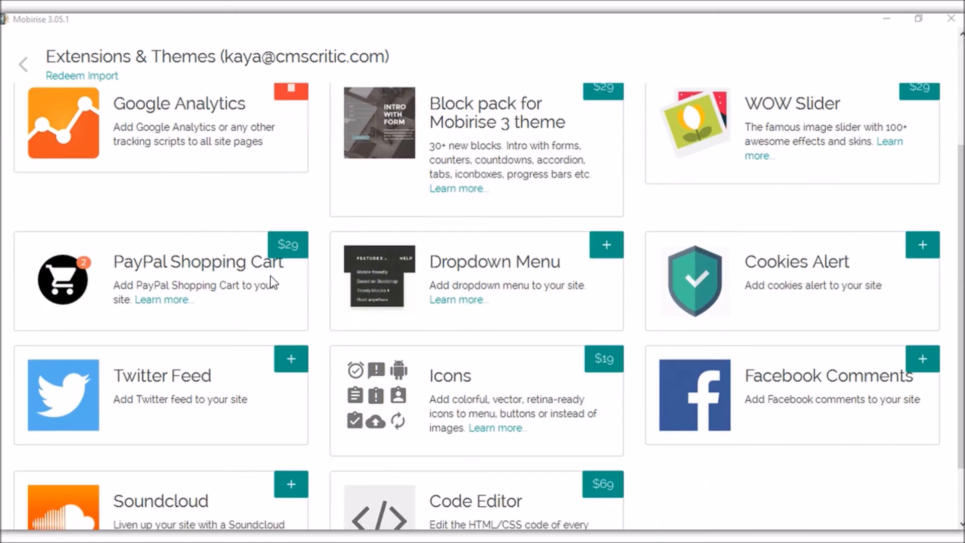
{"action": "scroll", "coordinate": [271, 282], "scroll_direction": "down", "scroll_amount": 2}
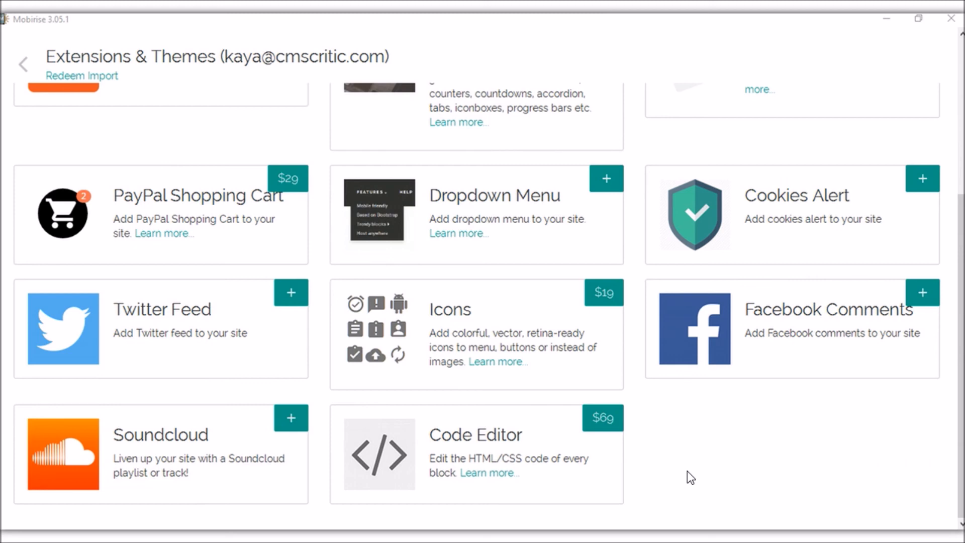
{"action": "scroll", "coordinate": [216, 154], "scroll_direction": "up", "scroll_amount": 4}
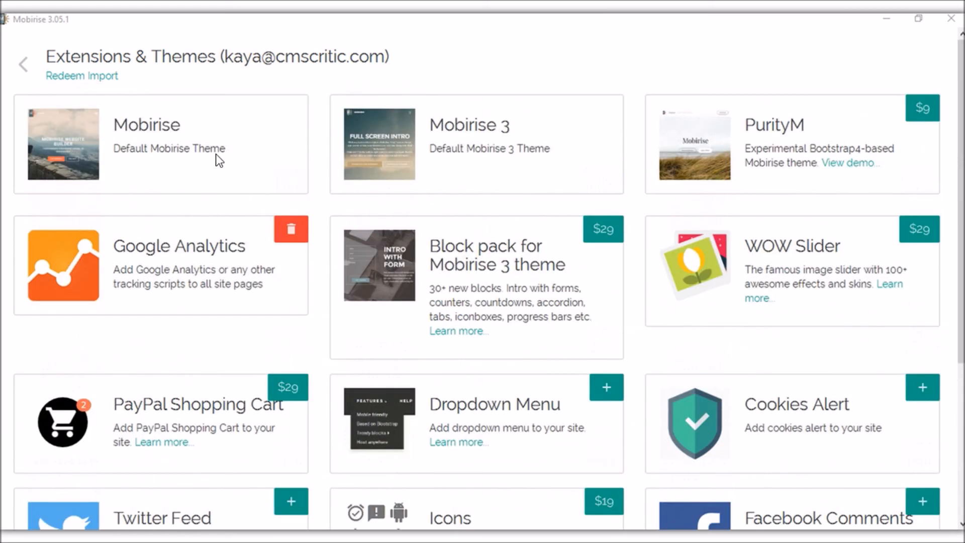
{"action": "left_click", "coordinate": [21, 64]}
Close the side menu and preview the Software Explorer page in the web browser.
{"action": "left_click", "coordinate": [495, 152]}
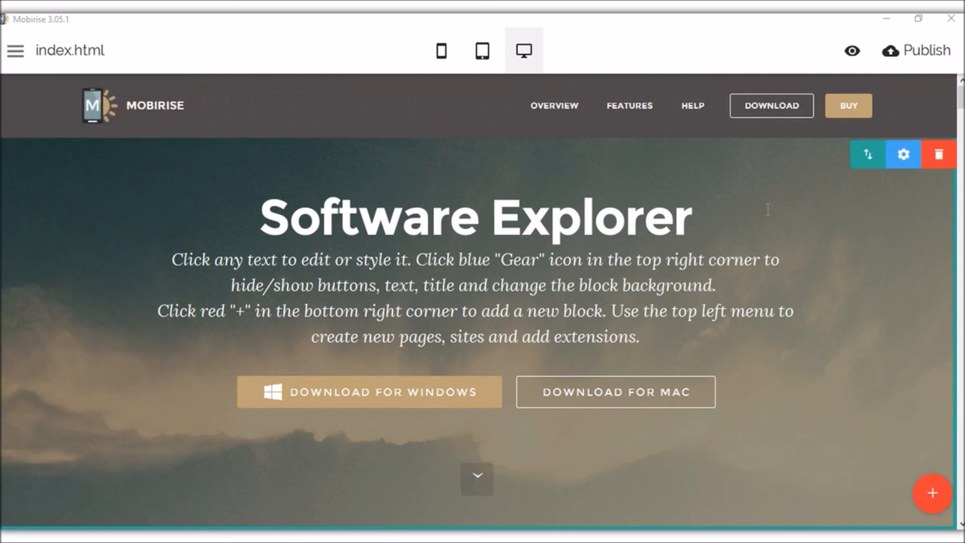
{"action": "left_click", "coordinate": [852, 51]}
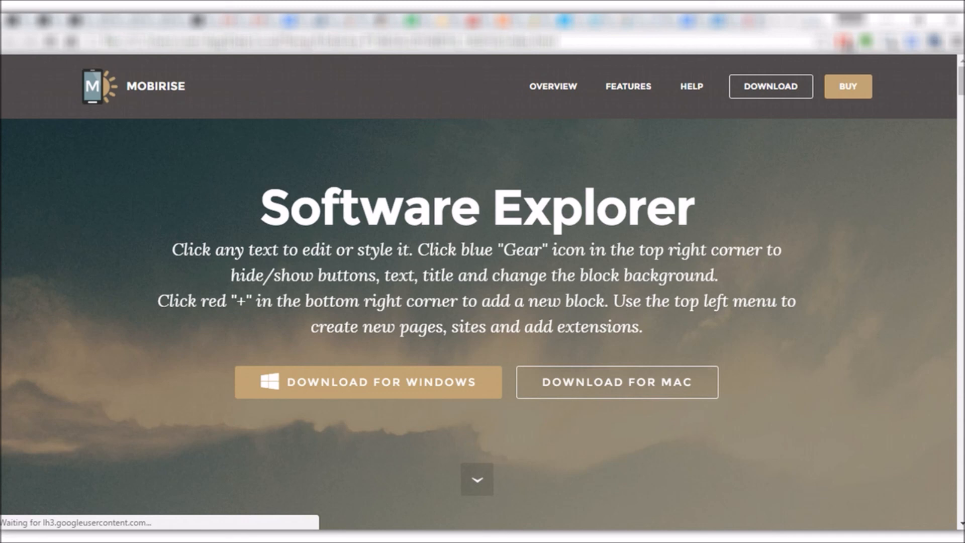
Scroll the browser preview down from the pricing table to the subscribe form.
{"action": "scroll", "coordinate": [477, 292], "scroll_direction": "down", "scroll_amount": 7}
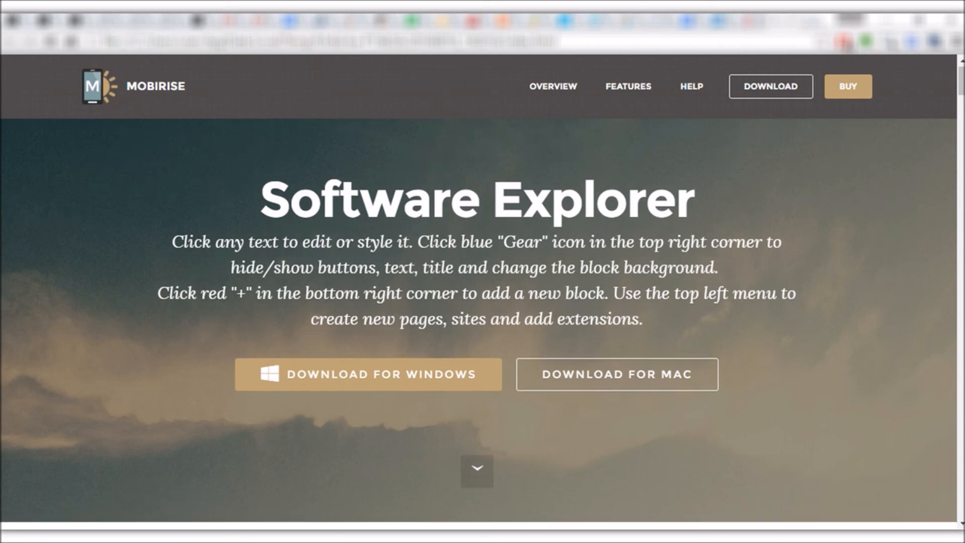
{"action": "scroll", "coordinate": [477, 292], "scroll_direction": "down", "scroll_amount": 10}
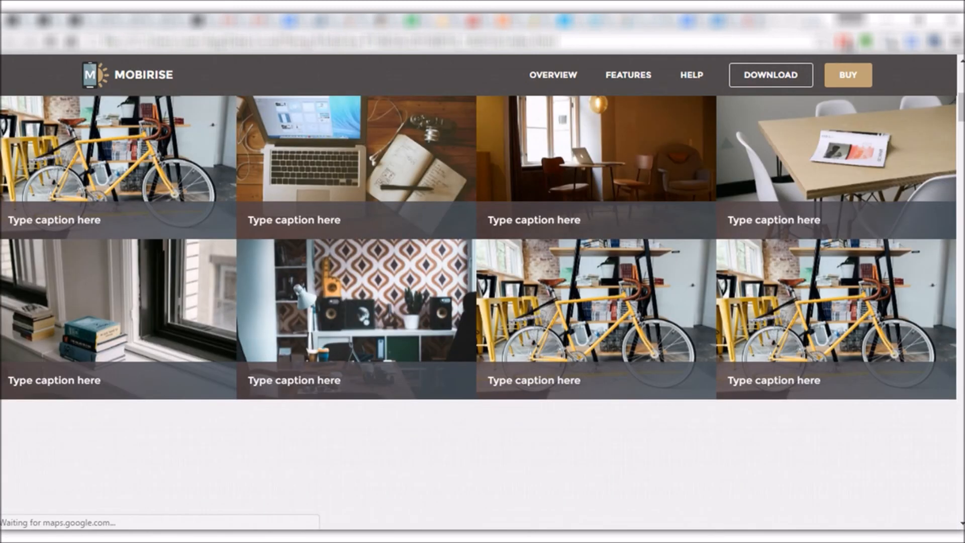
{"action": "scroll", "coordinate": [478, 291], "scroll_direction": "down", "scroll_amount": 12}
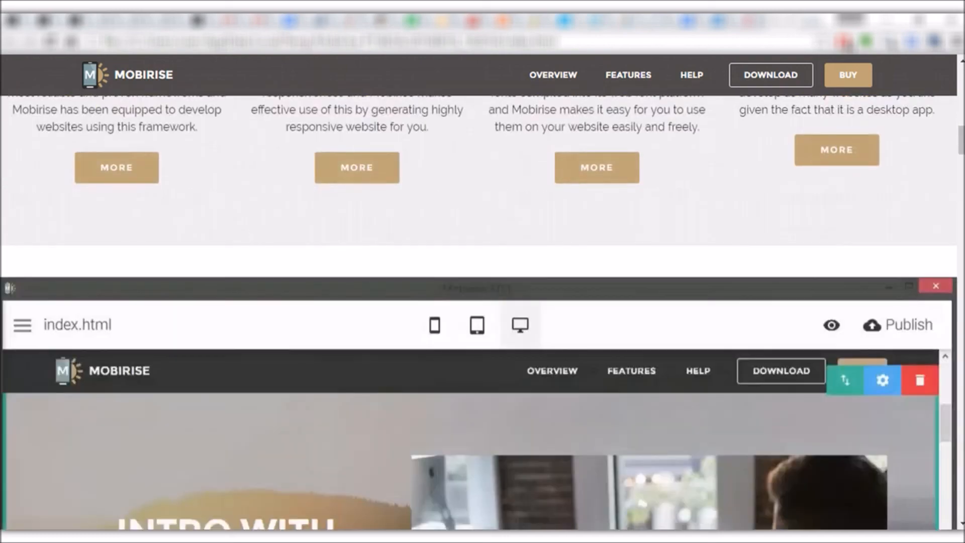
{"action": "scroll", "coordinate": [478, 291], "scroll_direction": "down", "scroll_amount": 4}
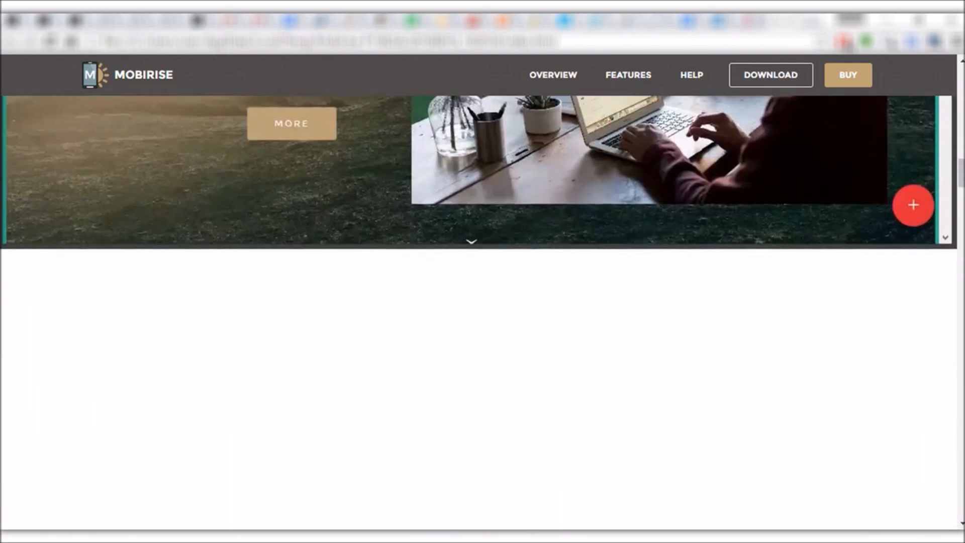
{"action": "scroll", "coordinate": [478, 292], "scroll_direction": "up", "scroll_amount": 8}
{"action": "scroll", "coordinate": [478, 292], "scroll_direction": "down", "scroll_amount": 8}
{"action": "scroll", "coordinate": [477, 291], "scroll_direction": "down", "scroll_amount": 1}
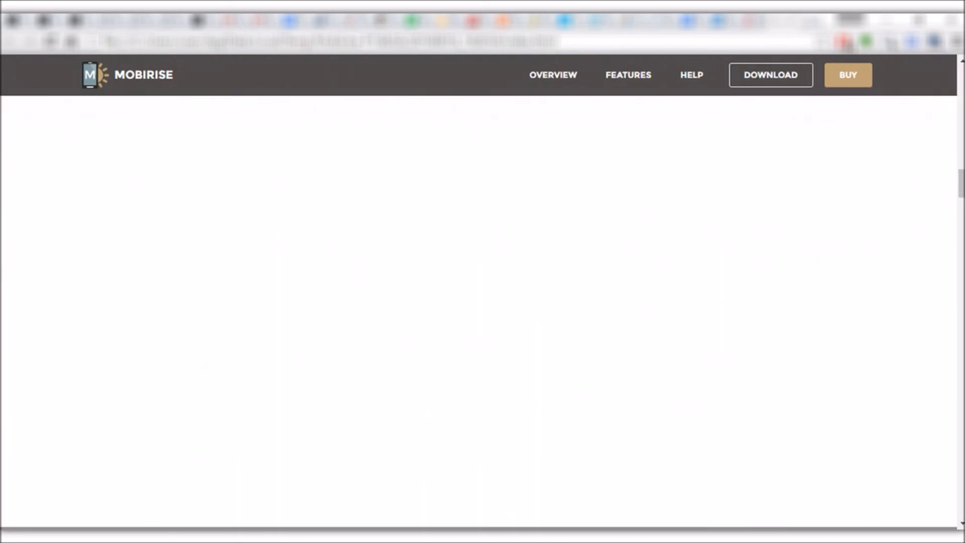
{"action": "scroll", "coordinate": [478, 291], "scroll_direction": "up", "scroll_amount": 3}
{"action": "scroll", "coordinate": [478, 291], "scroll_direction": "down", "scroll_amount": 5}
{"action": "scroll", "coordinate": [477, 291], "scroll_direction": "up", "scroll_amount": 4}
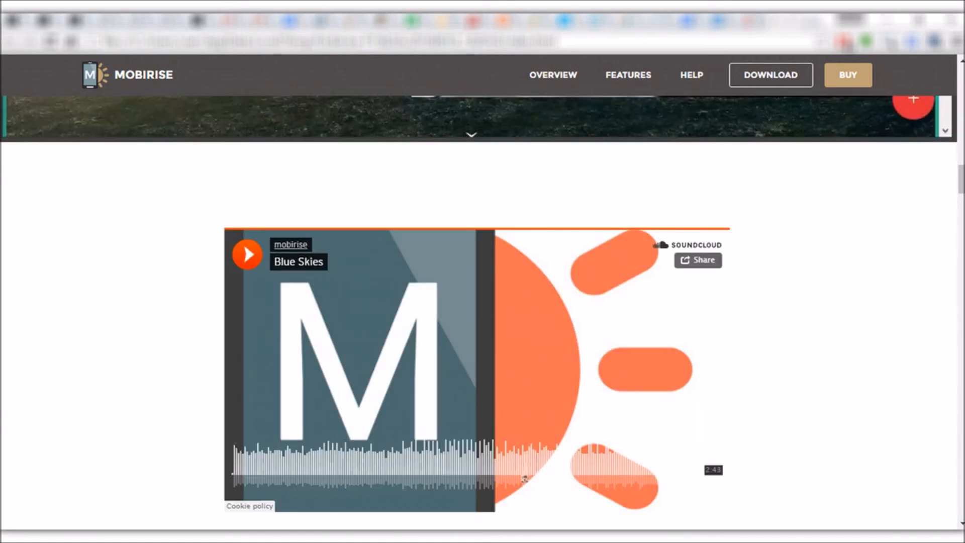
{"action": "scroll", "coordinate": [477, 302], "scroll_direction": "down", "scroll_amount": 10}
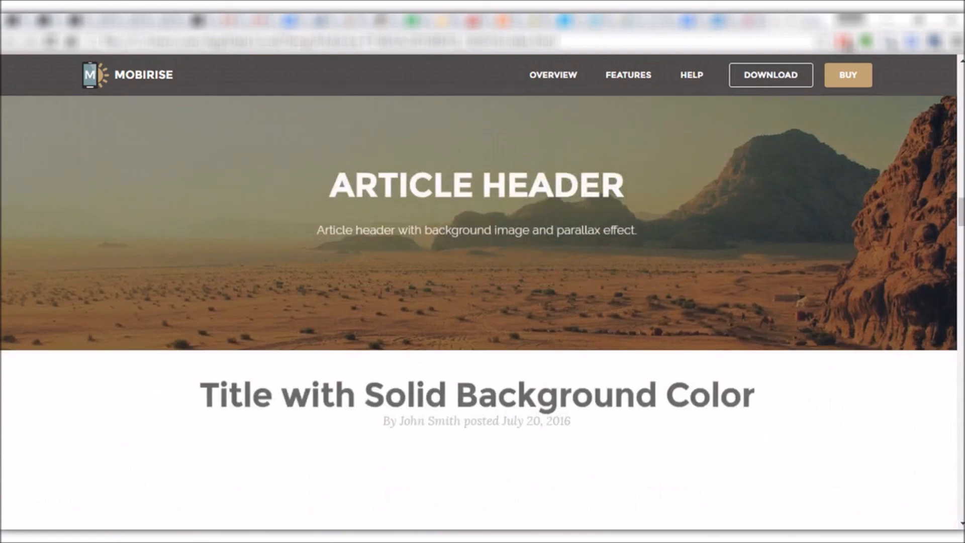
{"action": "scroll", "coordinate": [478, 301], "scroll_direction": "down", "scroll_amount": 5}
{"action": "scroll", "coordinate": [478, 302], "scroll_direction": "up", "scroll_amount": 4}
{"action": "scroll", "coordinate": [478, 301], "scroll_direction": "down", "scroll_amount": 2}
{"action": "scroll", "coordinate": [477, 302], "scroll_direction": "down", "scroll_amount": 10}
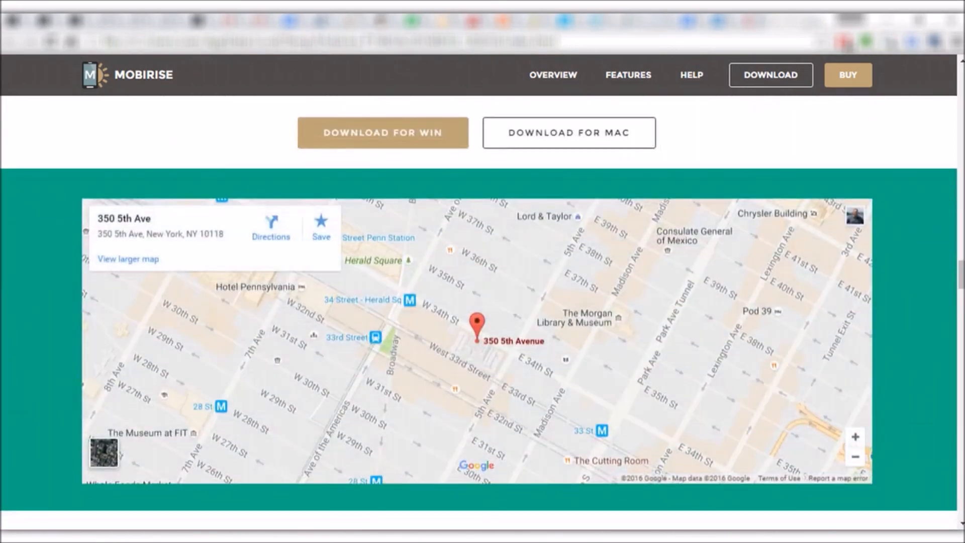
{"action": "scroll", "coordinate": [477, 302], "scroll_direction": "down", "scroll_amount": 6}
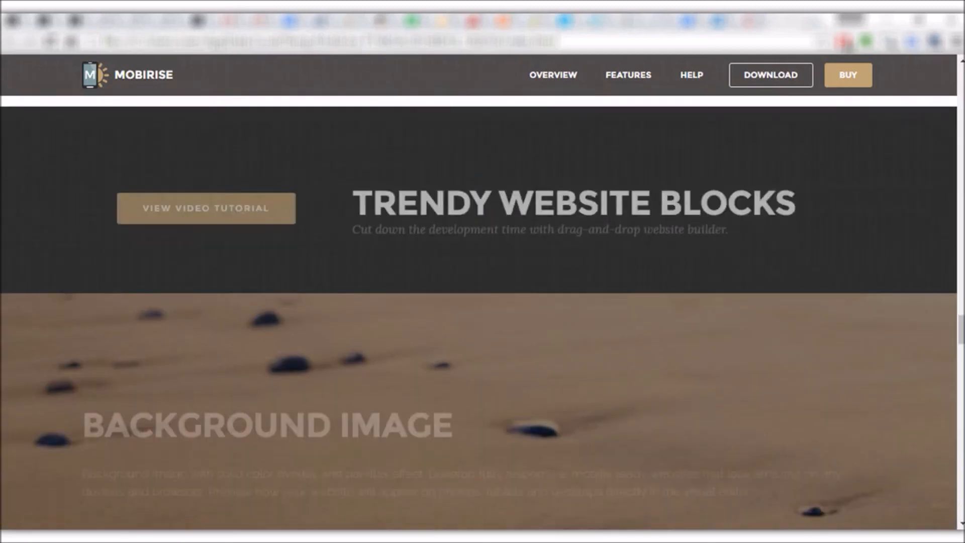
{"action": "scroll", "coordinate": [478, 312], "scroll_direction": "down", "scroll_amount": 8}
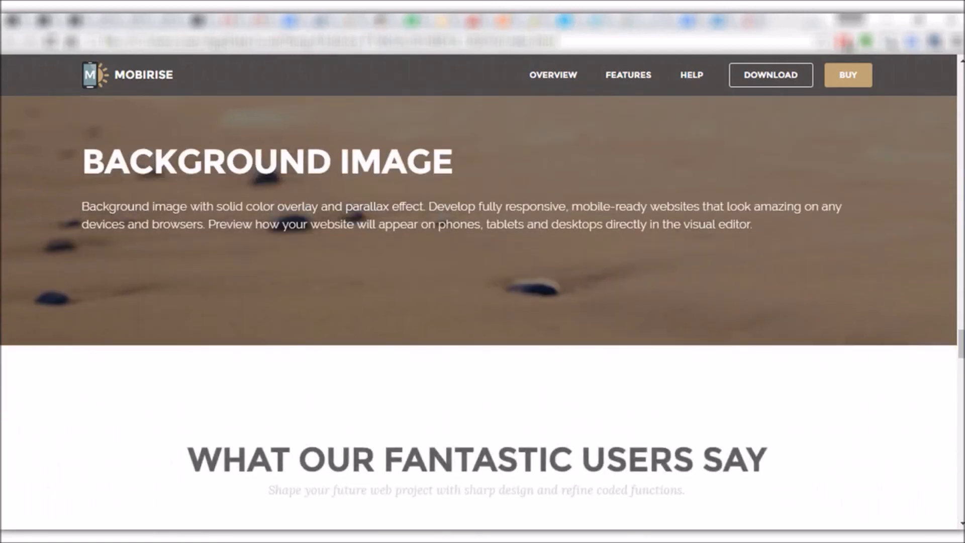
{"action": "scroll", "coordinate": [477, 302], "scroll_direction": "down", "scroll_amount": 12}
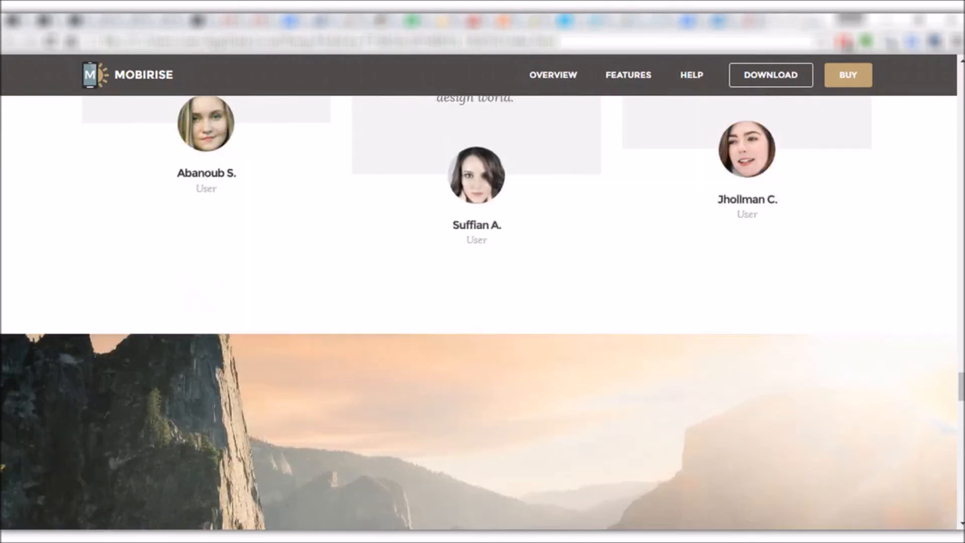
{"action": "scroll", "coordinate": [477, 302], "scroll_direction": "down", "scroll_amount": 5}
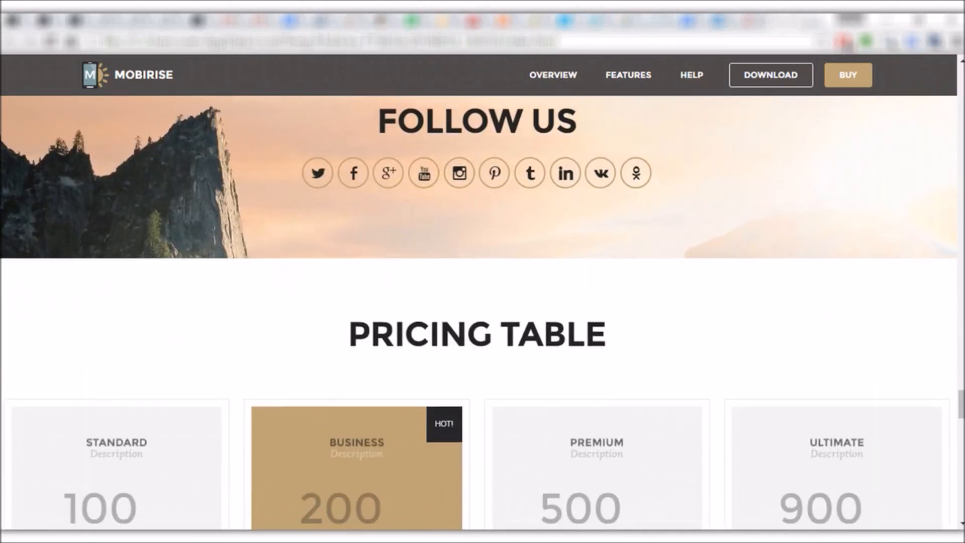
{"action": "scroll", "coordinate": [477, 311], "scroll_direction": "down", "scroll_amount": 3}
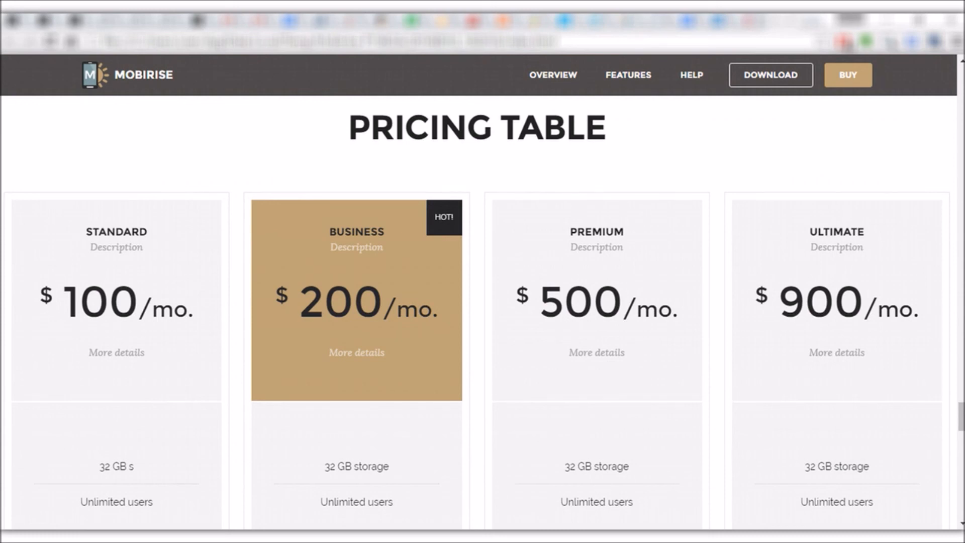
{"action": "scroll", "coordinate": [478, 301], "scroll_direction": "down", "scroll_amount": 5}
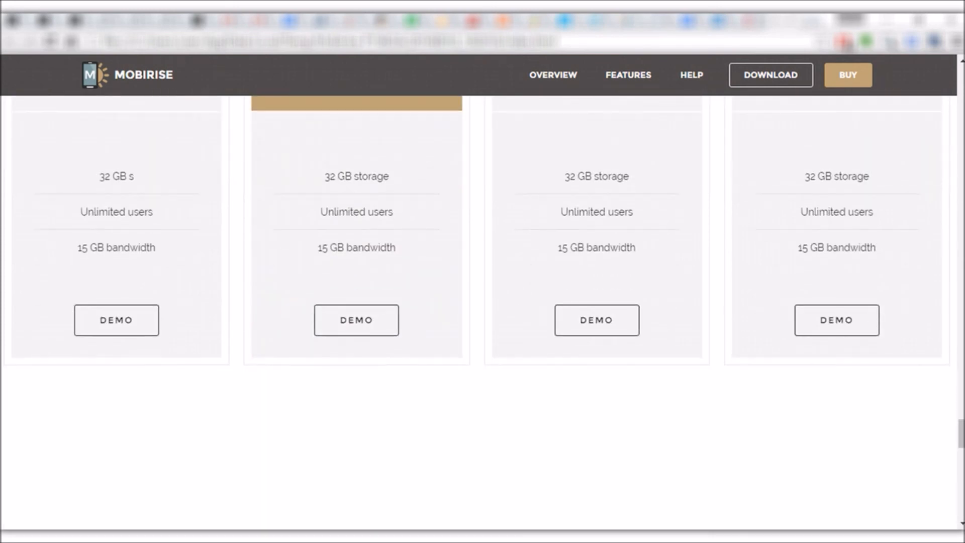
{"action": "scroll", "coordinate": [477, 302], "scroll_direction": "down", "scroll_amount": 3}
{"action": "scroll", "coordinate": [478, 302], "scroll_direction": "down", "scroll_amount": 10}
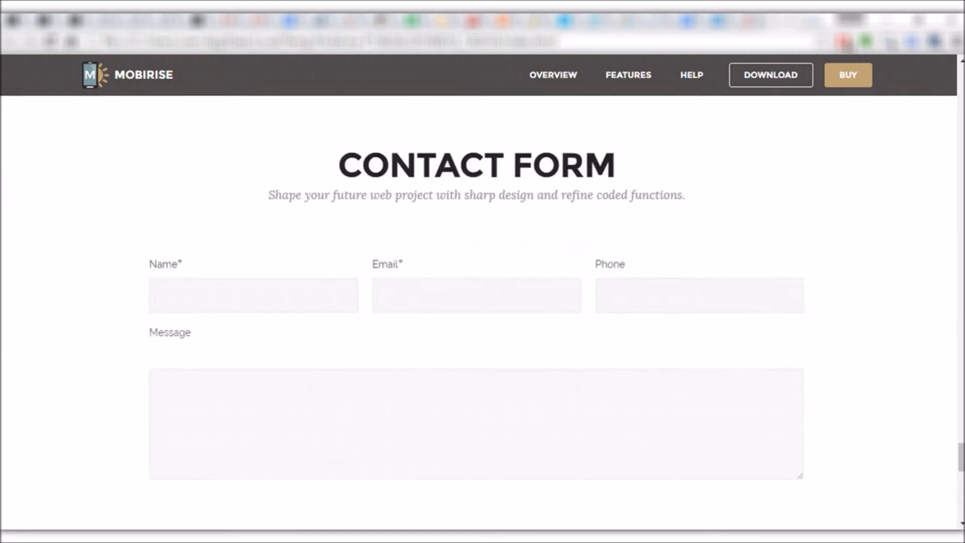
{"action": "scroll", "coordinate": [478, 301], "scroll_direction": "down", "scroll_amount": 9}
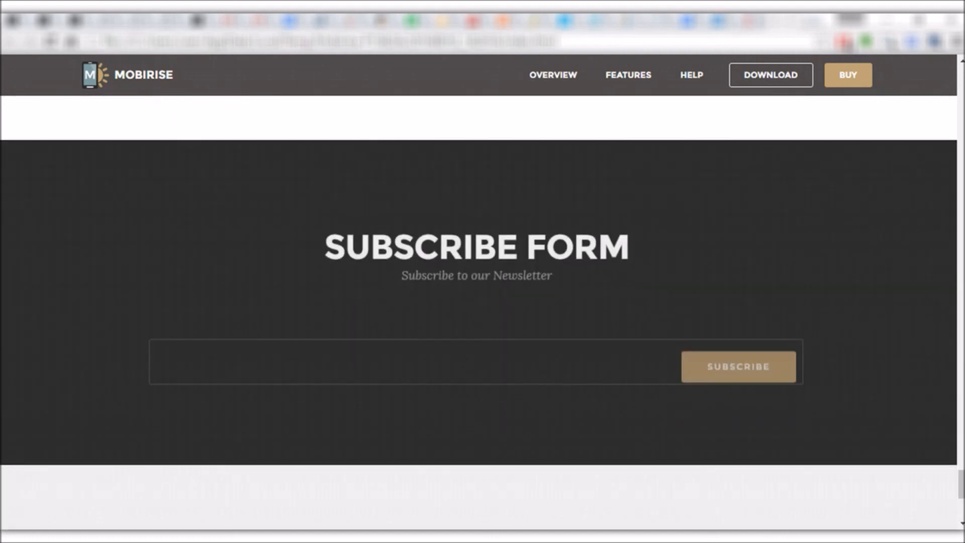
{"action": "scroll", "coordinate": [478, 302], "scroll_direction": "down", "scroll_amount": 5}
Scroll back up toward the Software Explorer title and return to Mobirise.
{"action": "scroll", "coordinate": [478, 302], "scroll_direction": "up", "scroll_amount": 20}
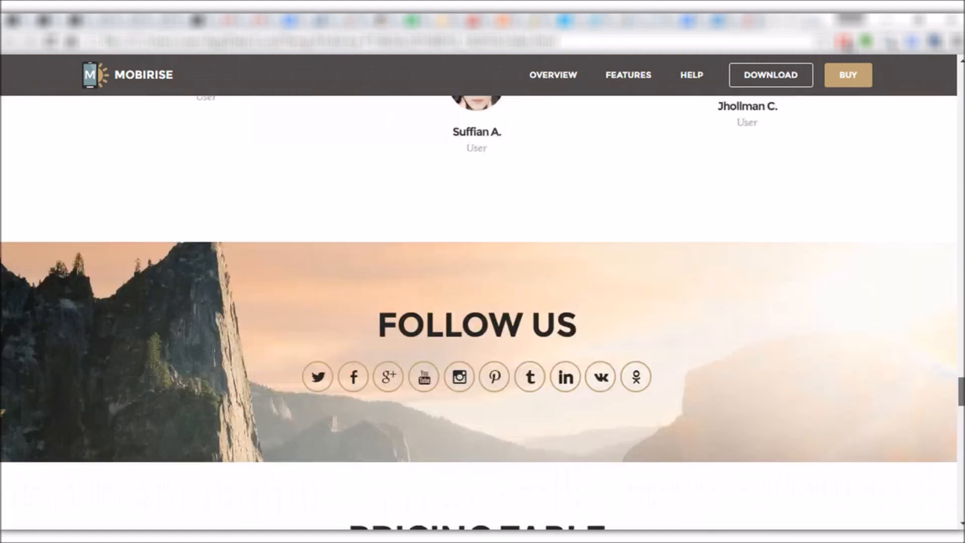
{"action": "scroll", "coordinate": [477, 302], "scroll_direction": "up", "scroll_amount": 20}
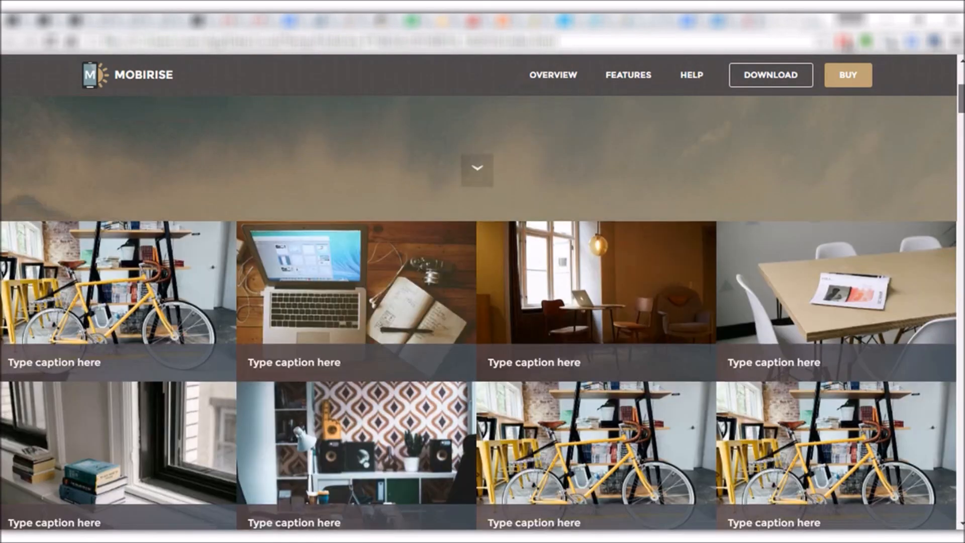
{"action": "scroll", "coordinate": [477, 301], "scroll_direction": "up", "scroll_amount": 4}
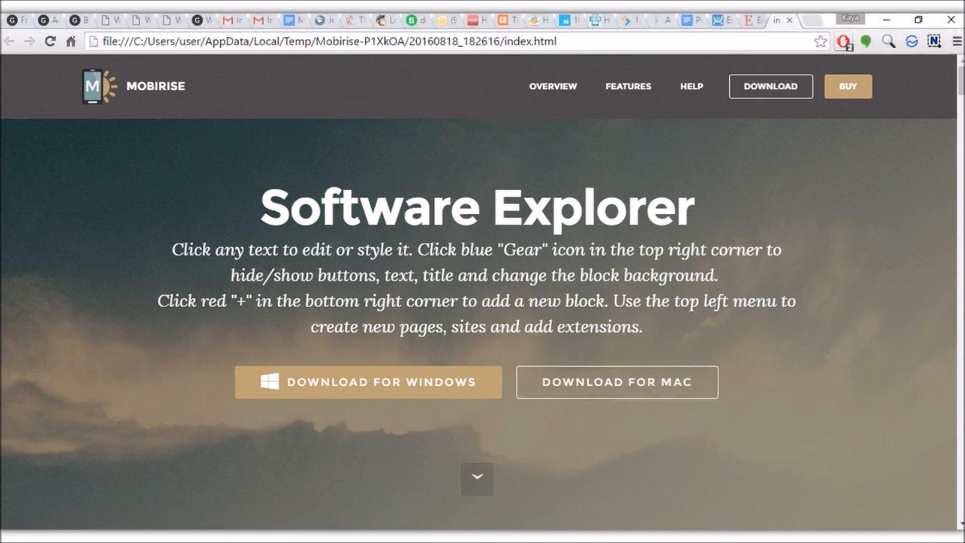
{"action": "key", "text": "alt+Tab"}
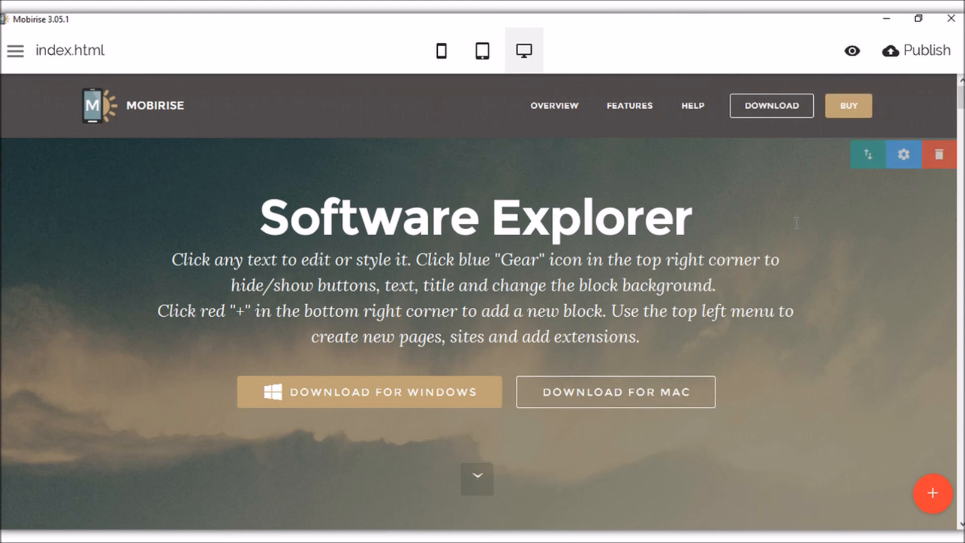
{"action": "left_click", "coordinate": [915, 53]}
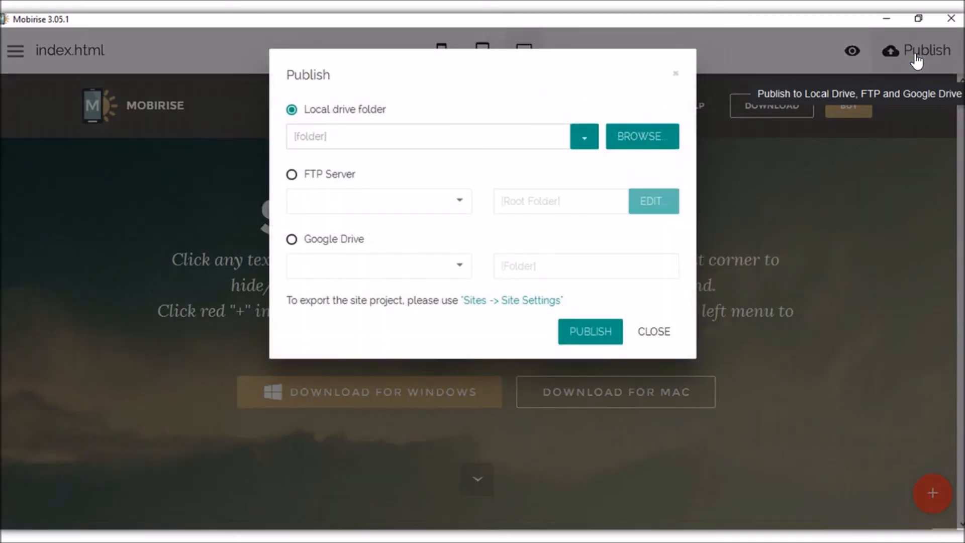
{"action": "left_click", "coordinate": [411, 138]}
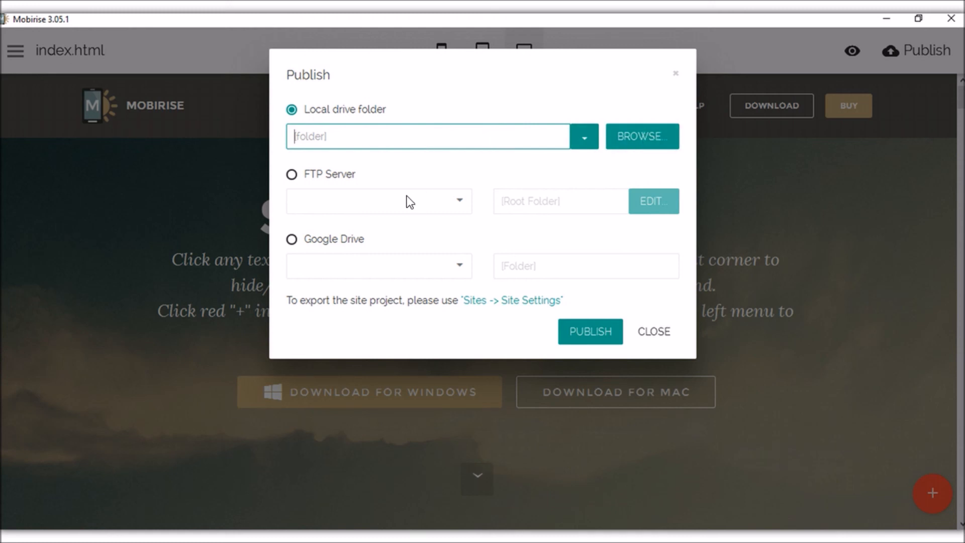
{"action": "left_click", "coordinate": [292, 177]}
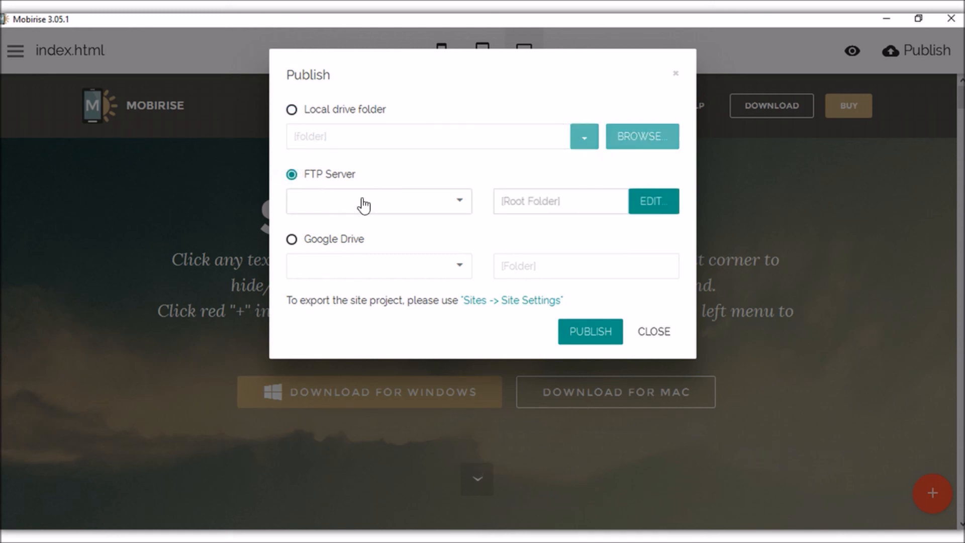
{"action": "left_click", "coordinate": [459, 204]}
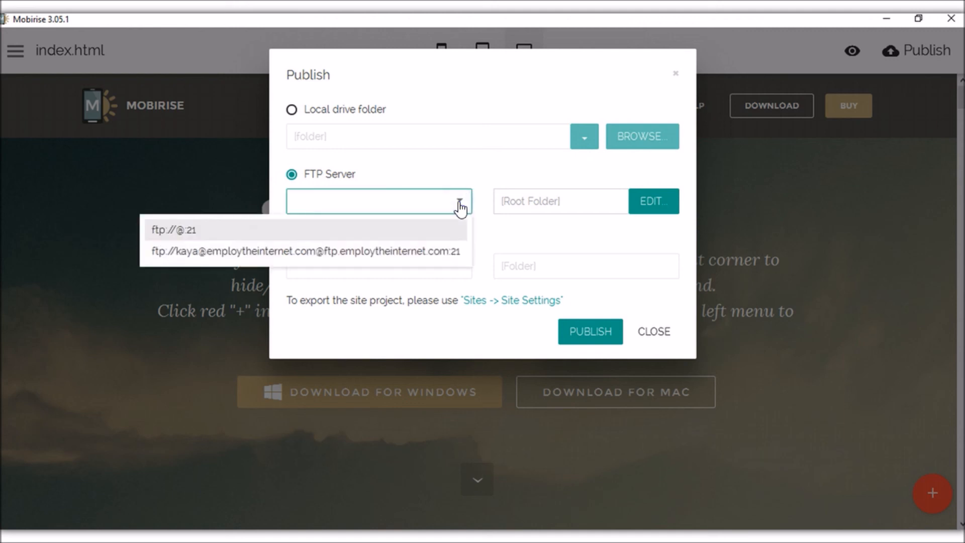
{"action": "left_click", "coordinate": [459, 204]}
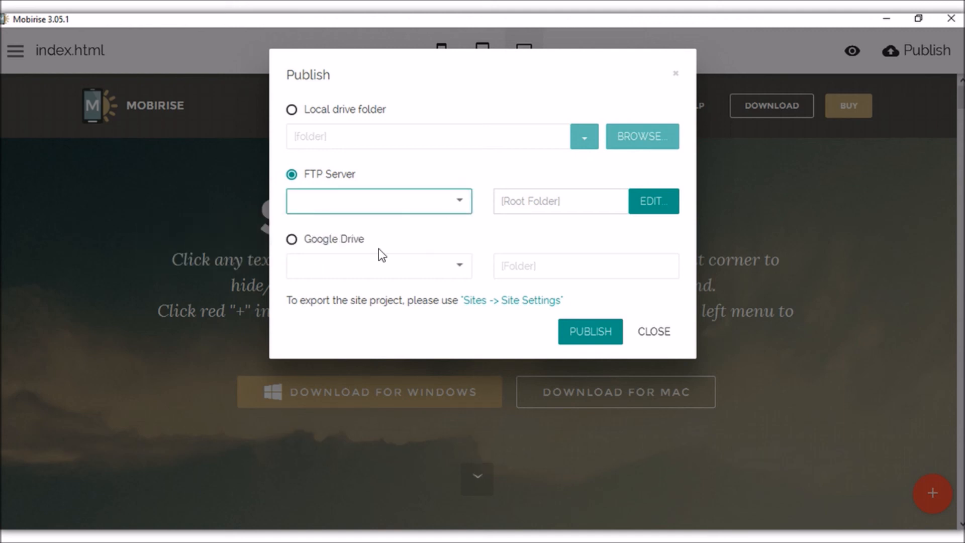
{"action": "left_click", "coordinate": [332, 243]}
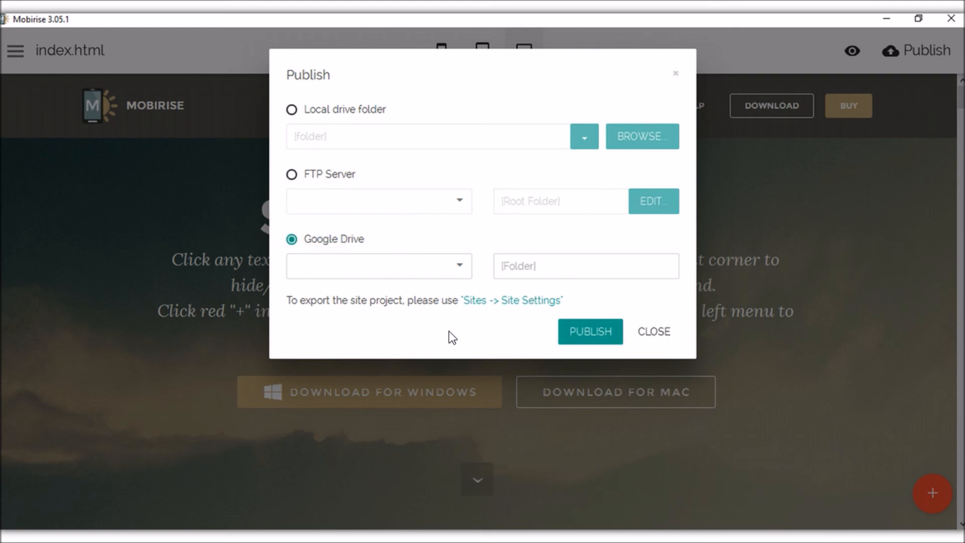
{"action": "left_click", "coordinate": [292, 110]}
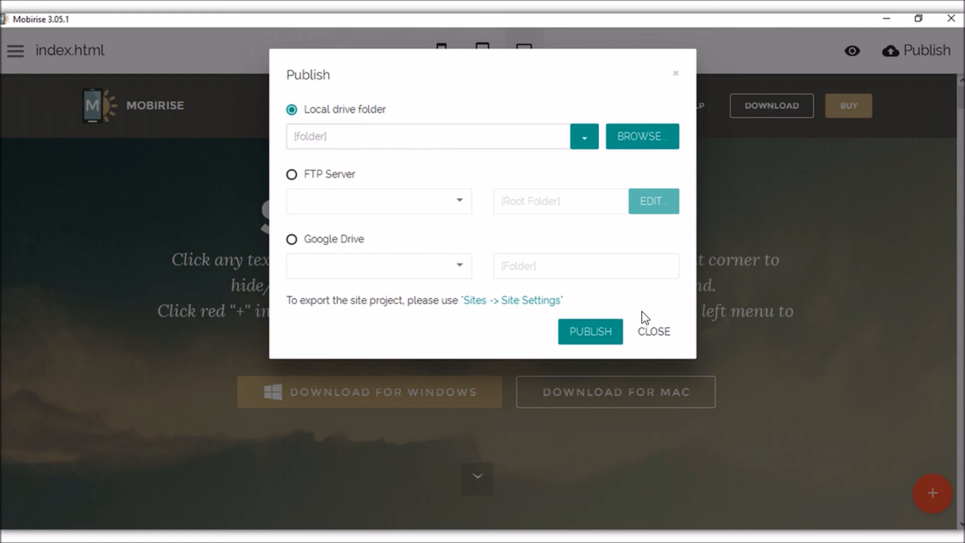
{"action": "left_click", "coordinate": [648, 331]}
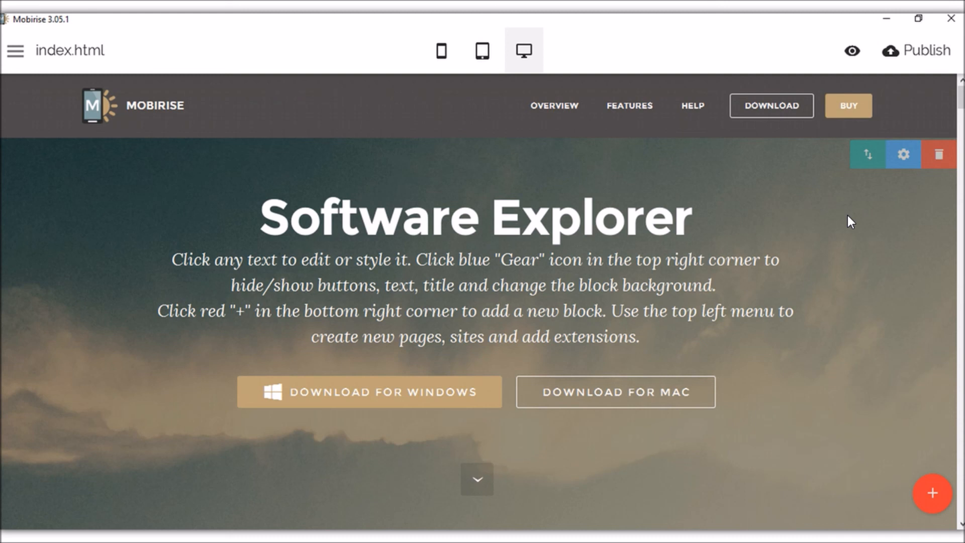
{"action": "scroll", "coordinate": [826, 227], "scroll_direction": "down", "scroll_amount": 2}
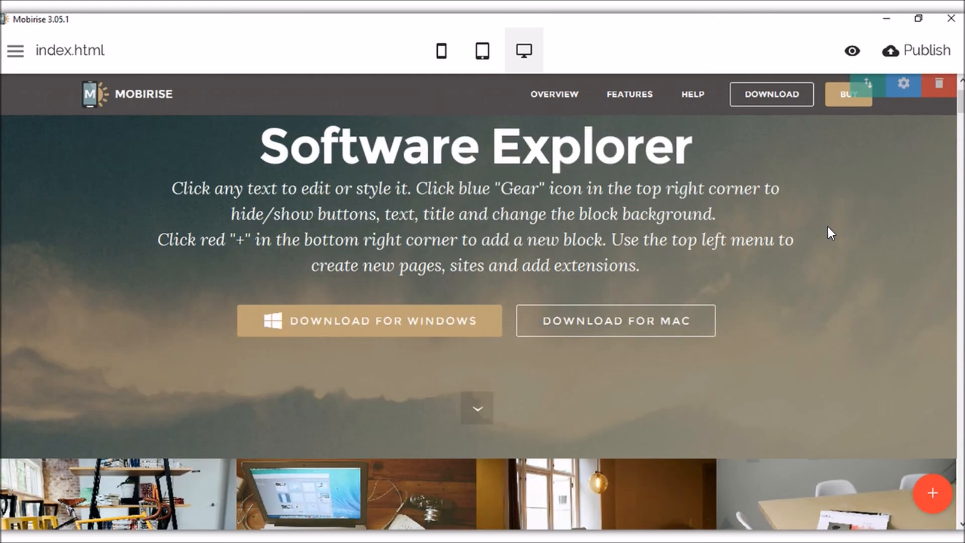
{"action": "scroll", "coordinate": [828, 228], "scroll_direction": "up", "scroll_amount": 2}
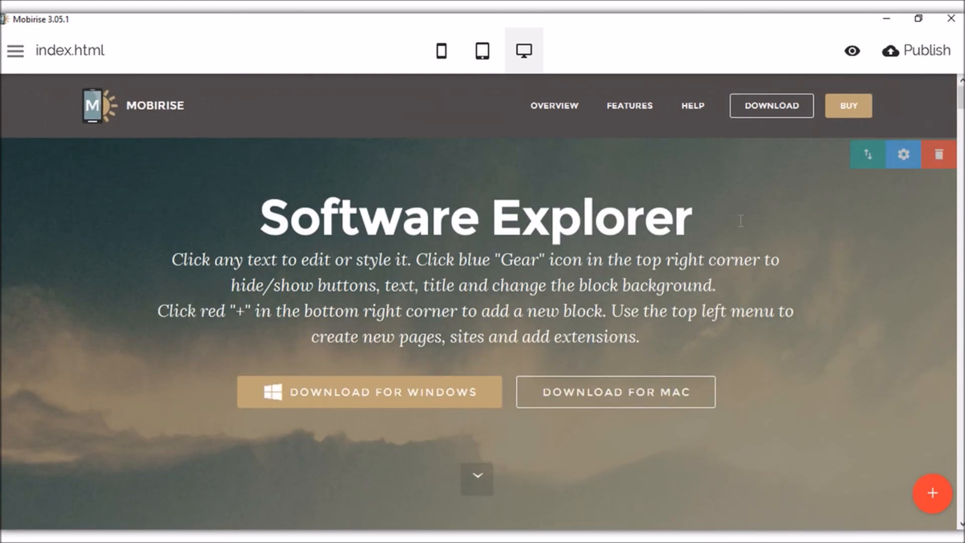